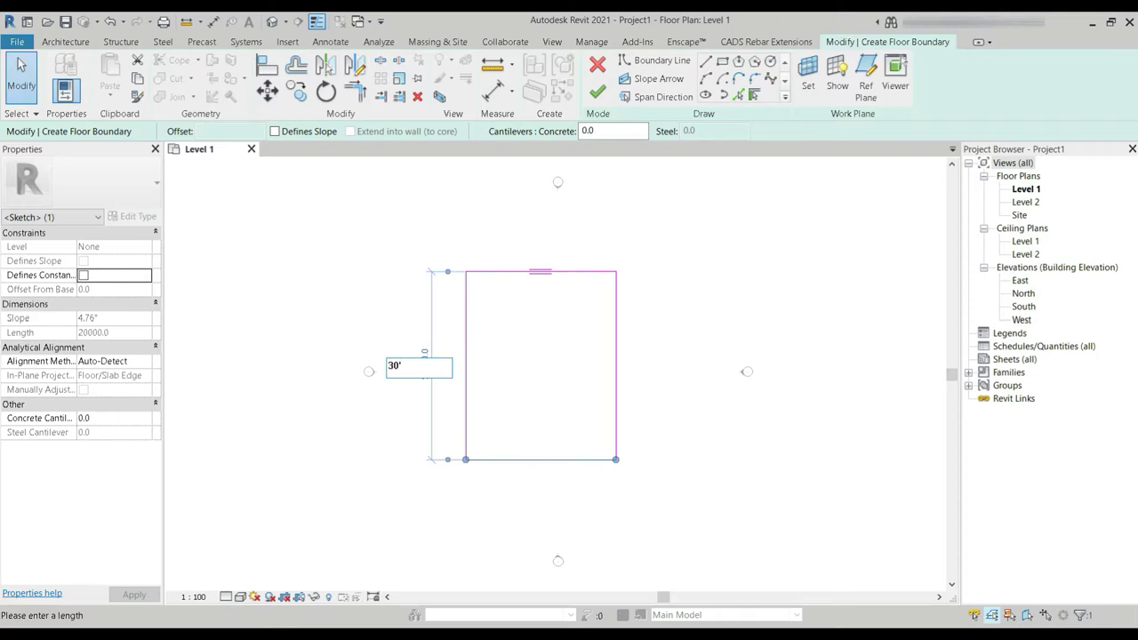
- Size the rectangular floor boundary to 30' deep by 6096 mm wide and finish the floor sketch
key("Return")
scroll(484, 250, "up", 4)
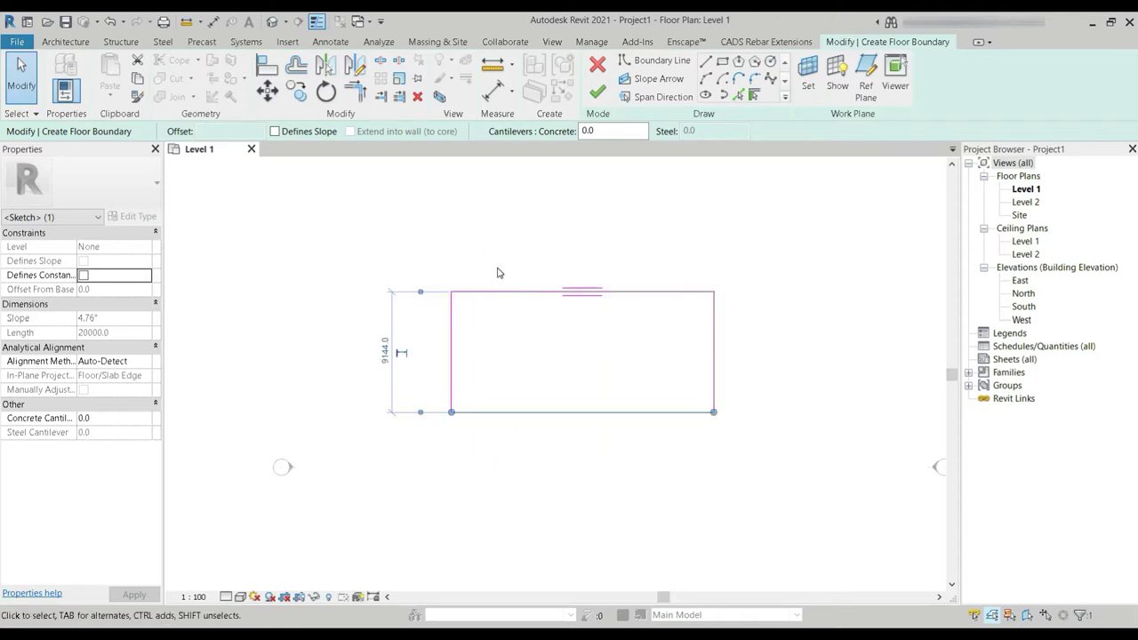
left_click(504, 300)
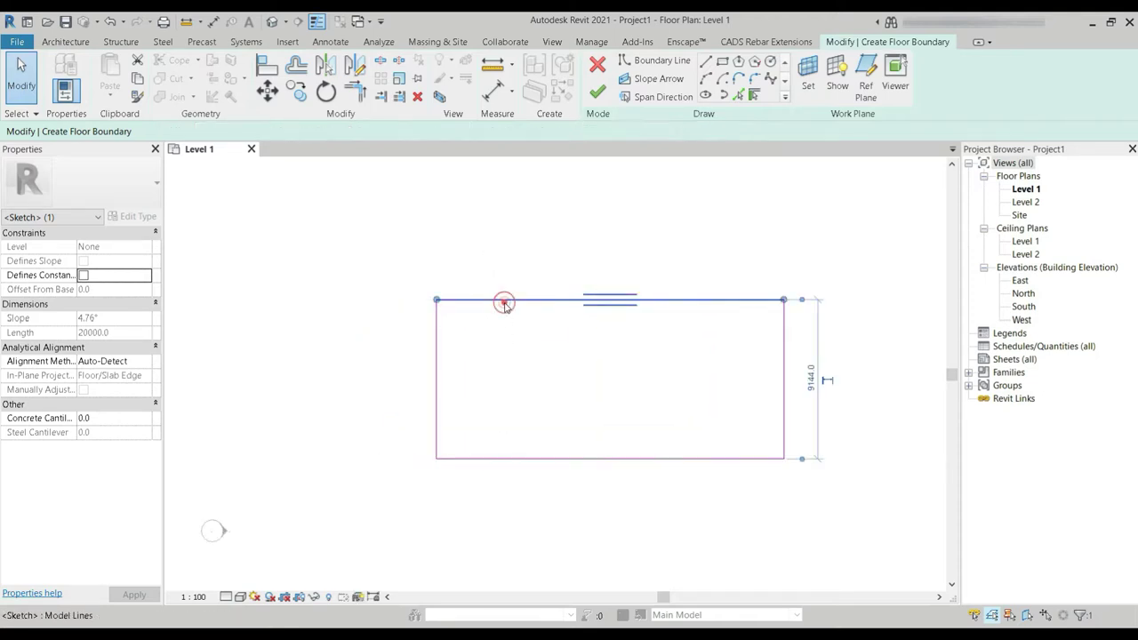
left_click(814, 401)
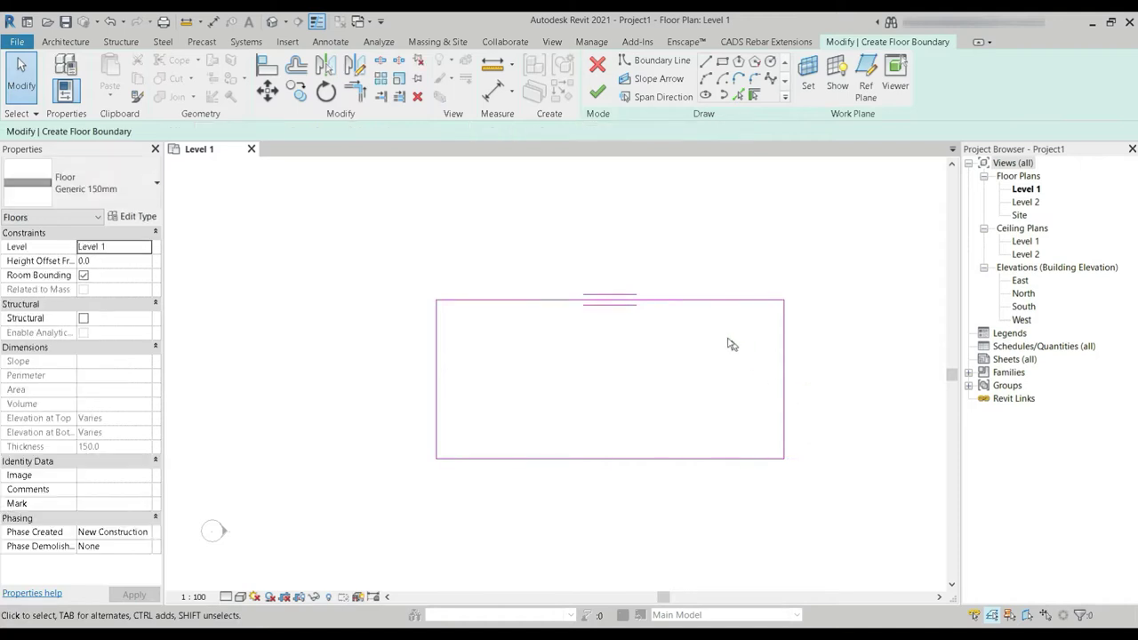
left_click(712, 300)
left_click(808, 390)
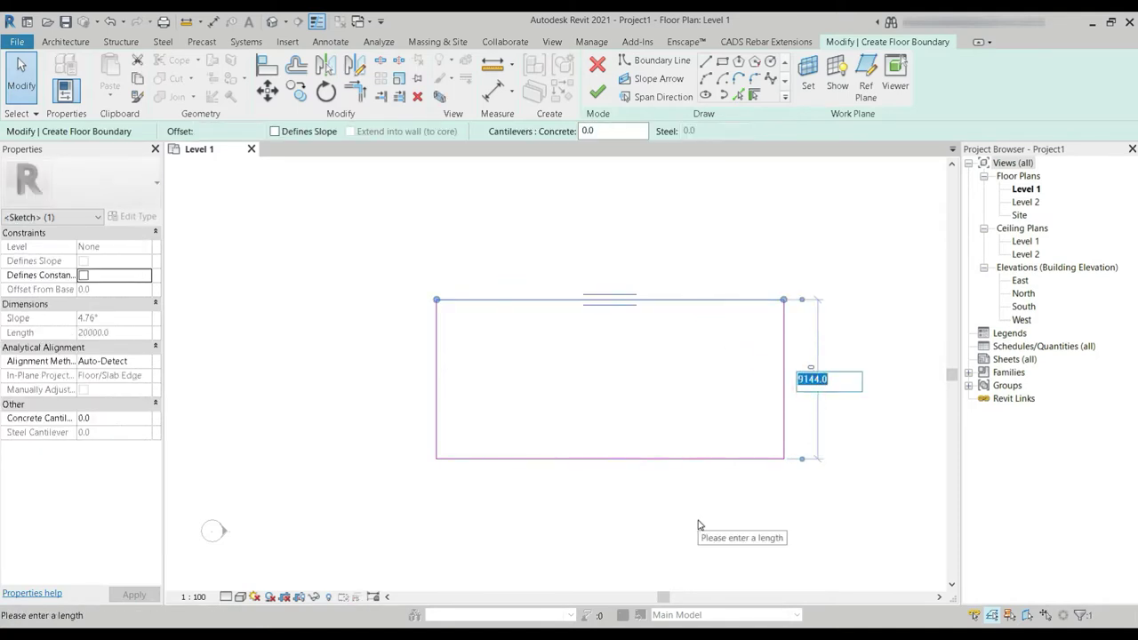
left_click(597, 94)
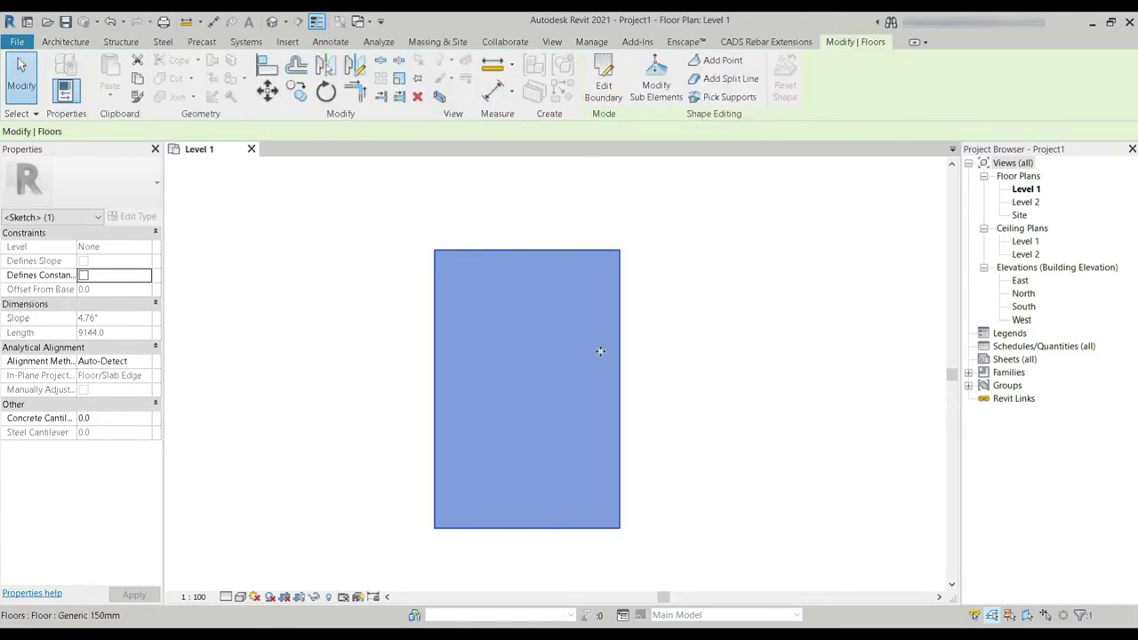
left_click(655, 401)
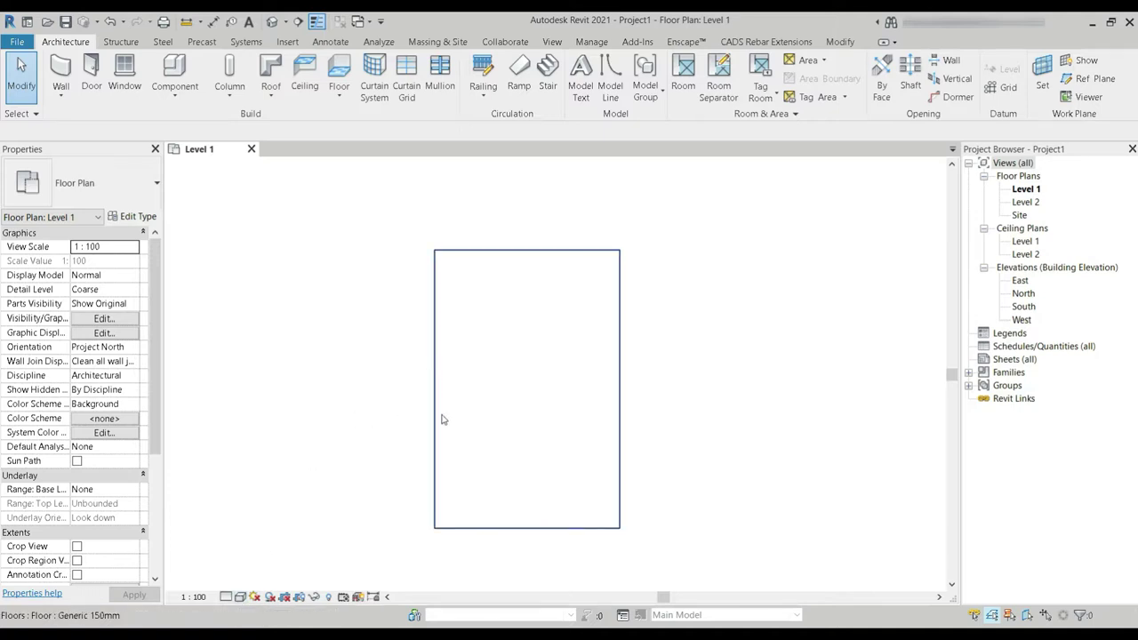
- Inspect the finished floor slab in the 3D view
left_click(272, 22)
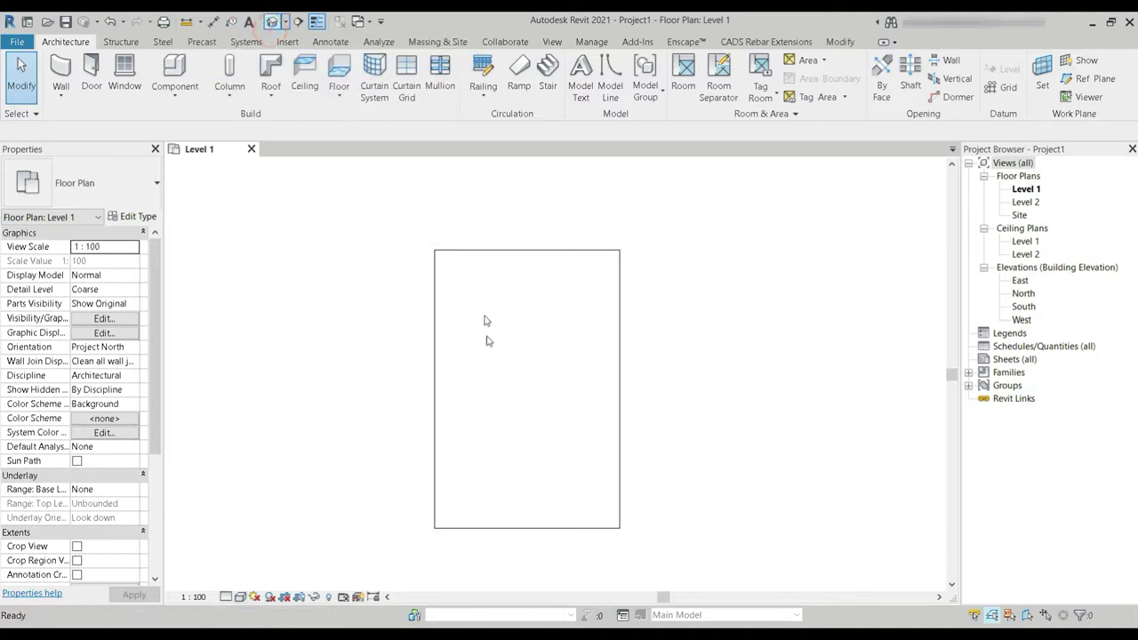
scroll(714, 387, "up", 2)
left_click(715, 386)
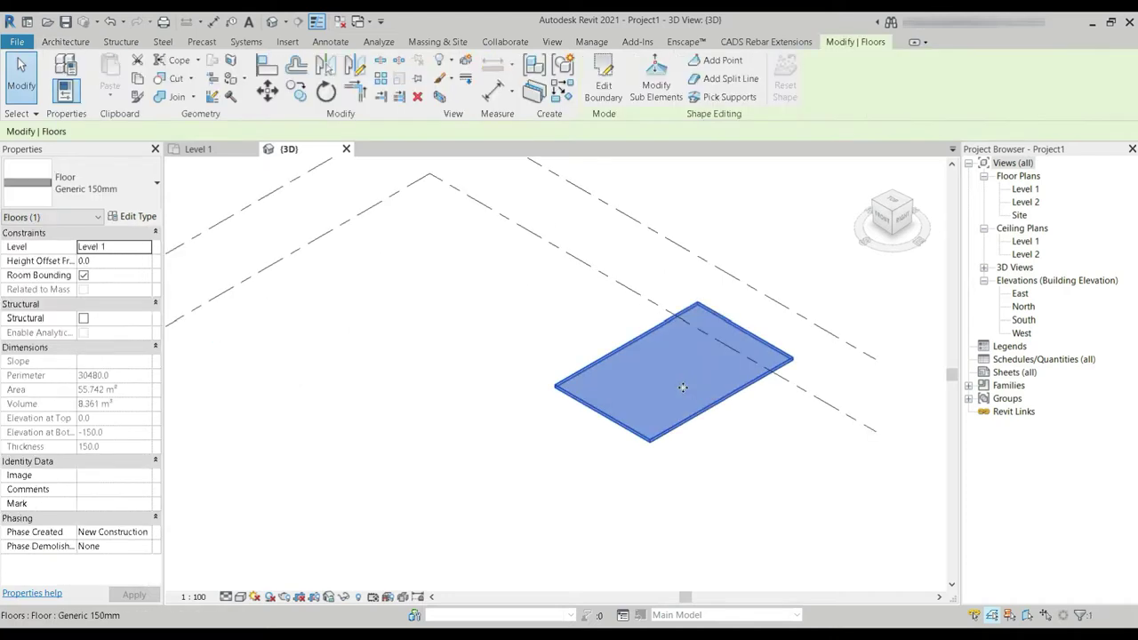
left_click_drag(683, 388, 496, 365)
scroll(397, 418, "up", 1)
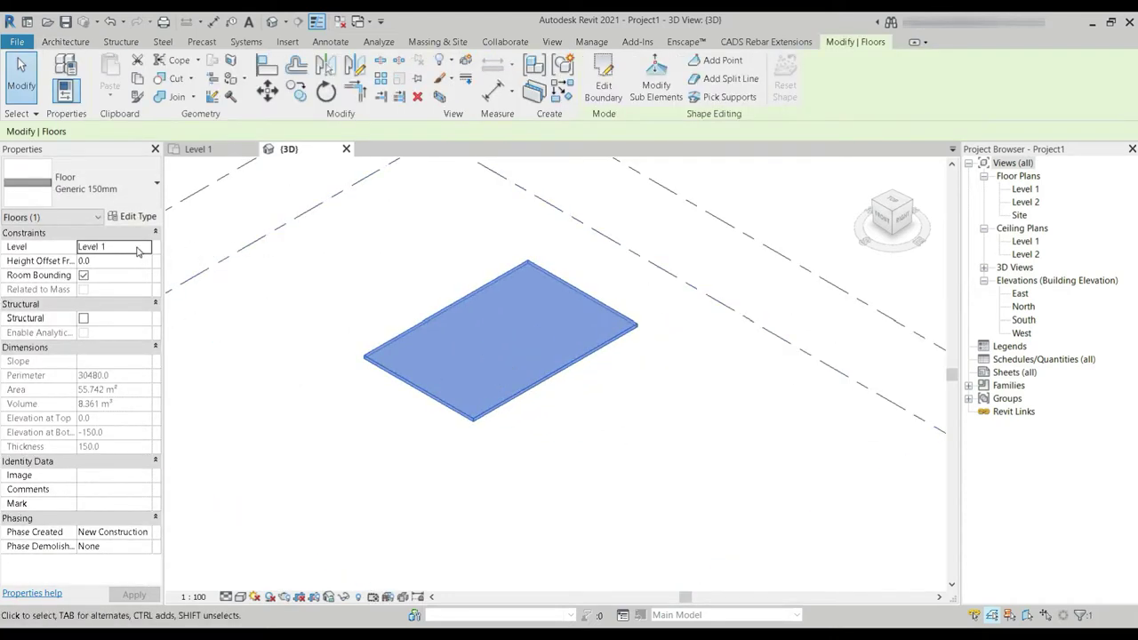
- On the Level 1 plan, start an architectural wall and duplicate the Generic - 200mm type as 9" wall
double_click(1024, 190)
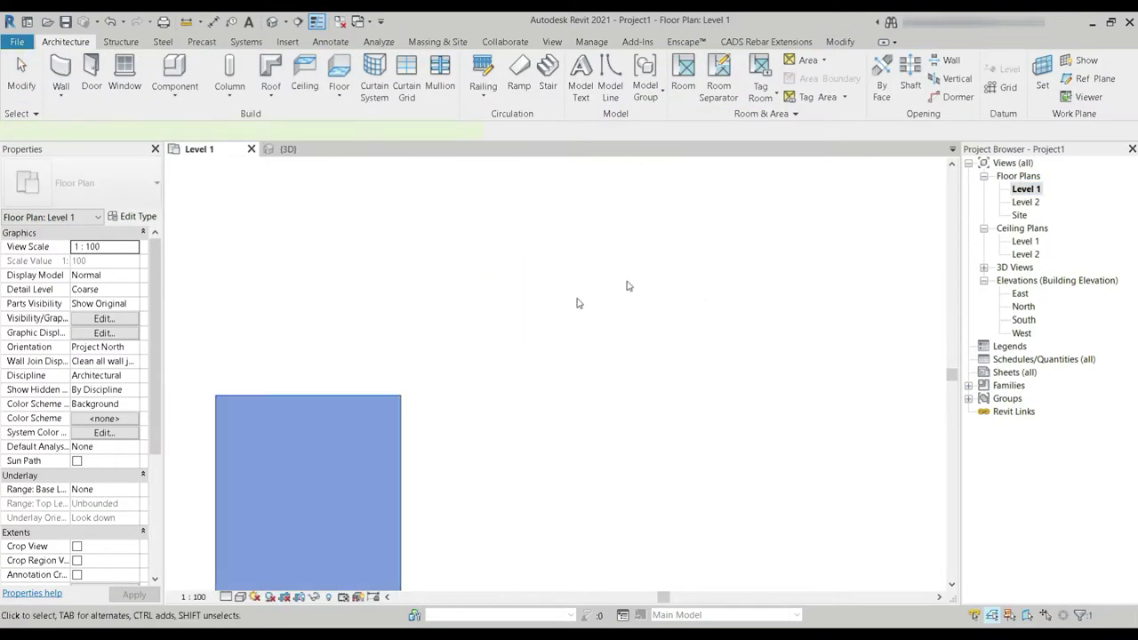
left_click(363, 478)
left_click_drag(363, 477, 541, 333)
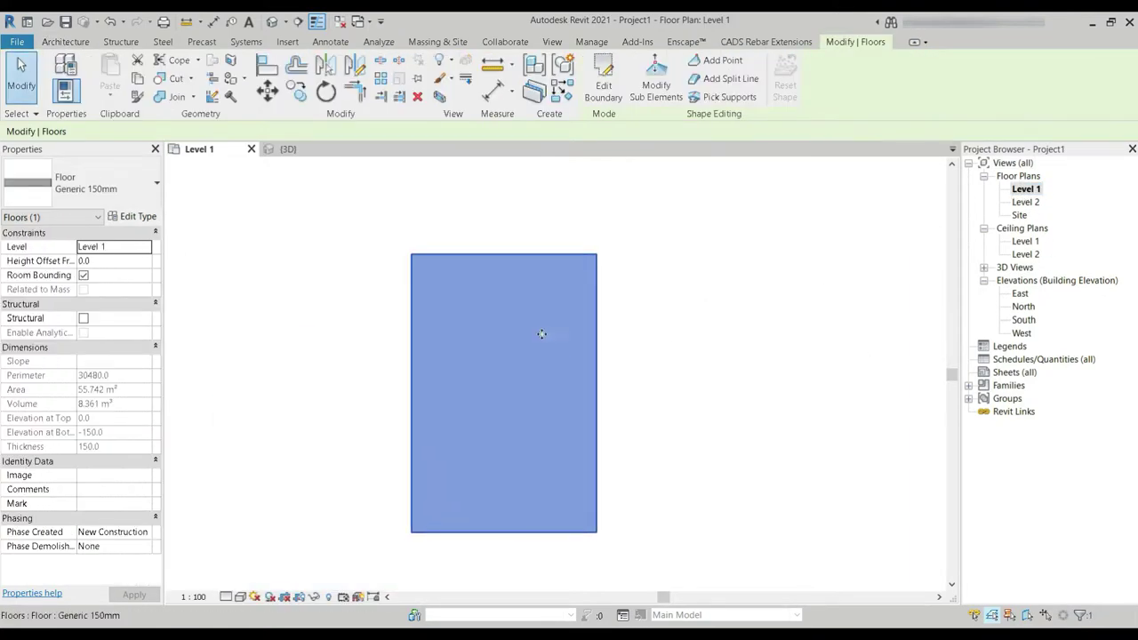
left_click(69, 43)
left_click(60, 94)
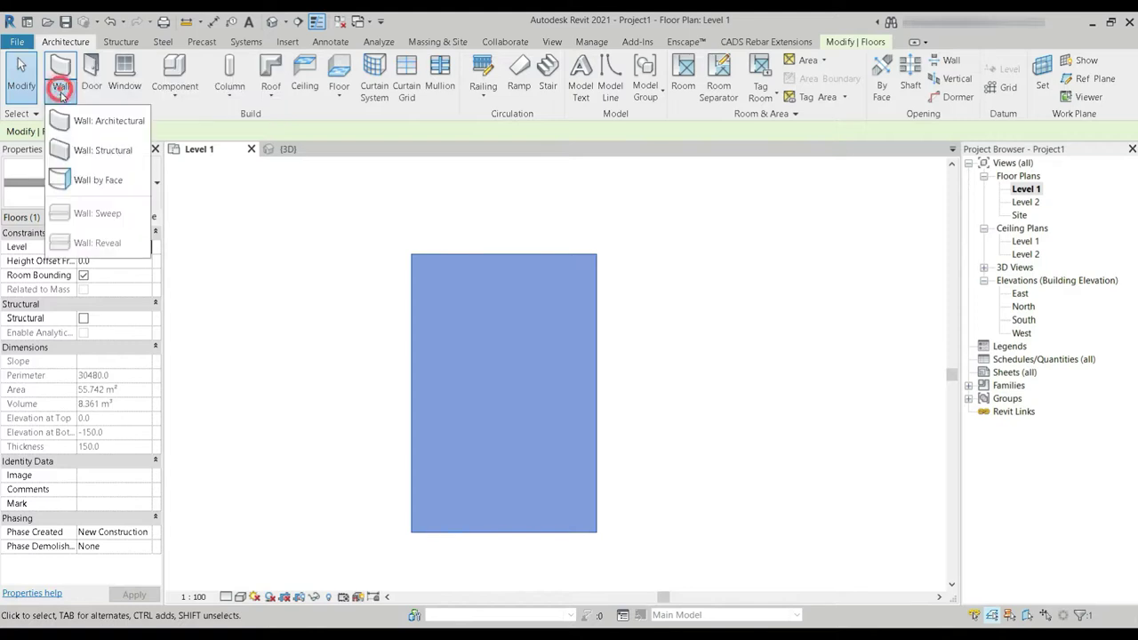
left_click(90, 119)
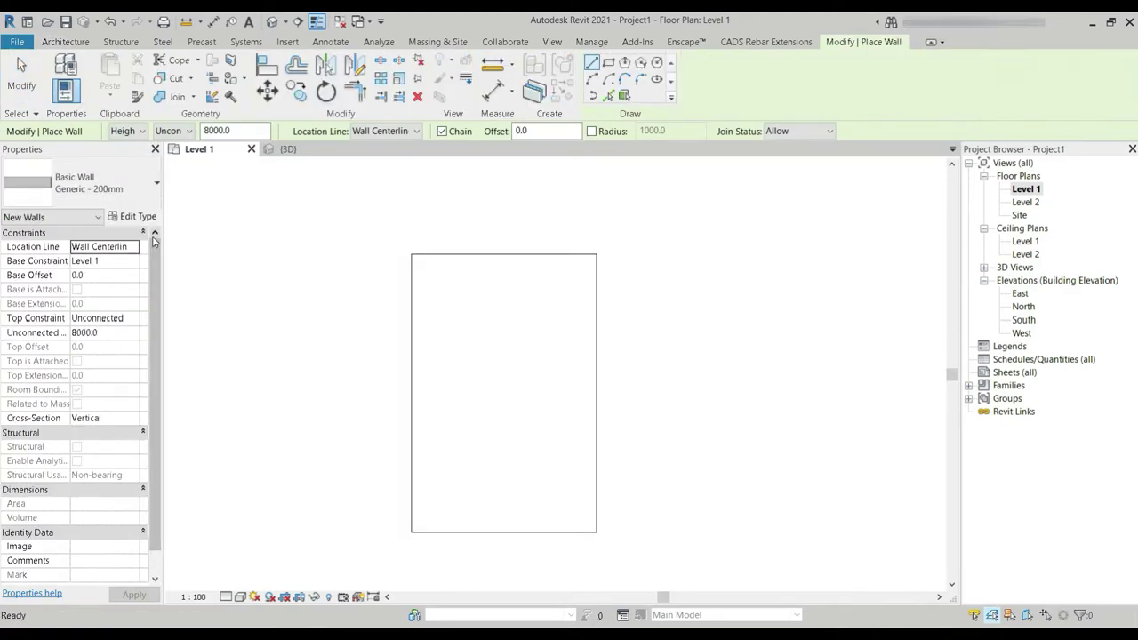
left_click(140, 217)
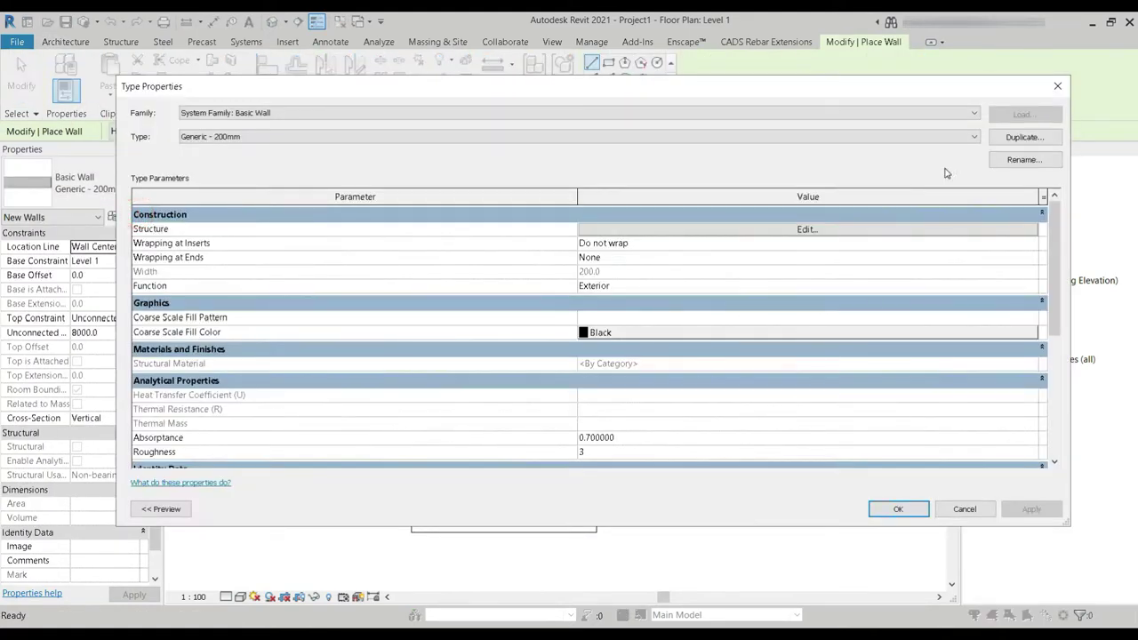
left_click(1001, 137)
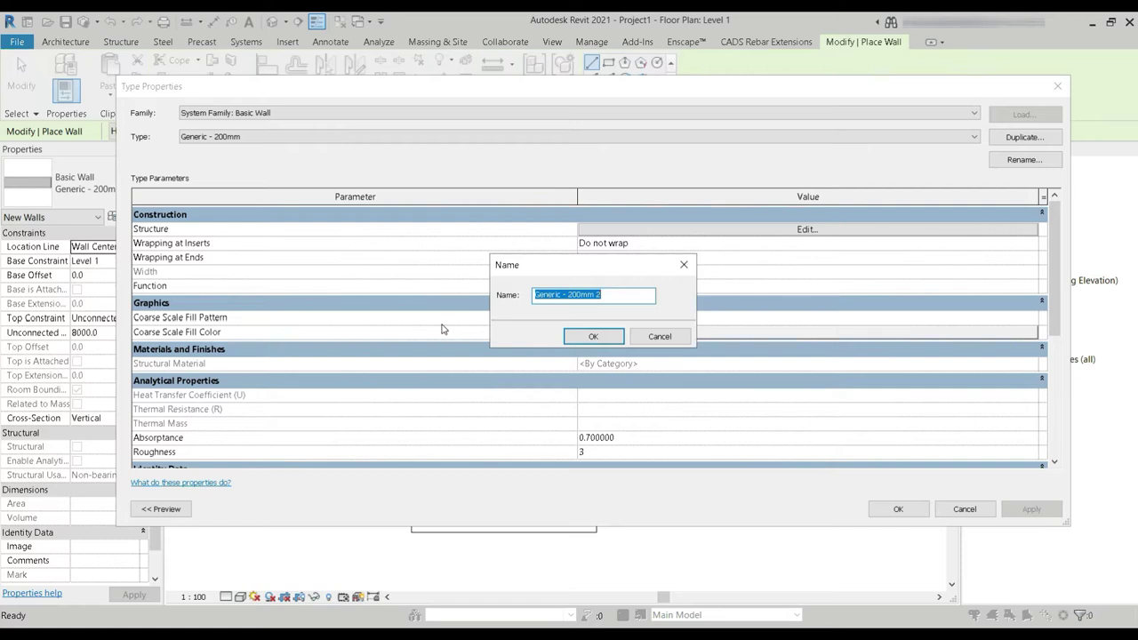
type("9\" wall")
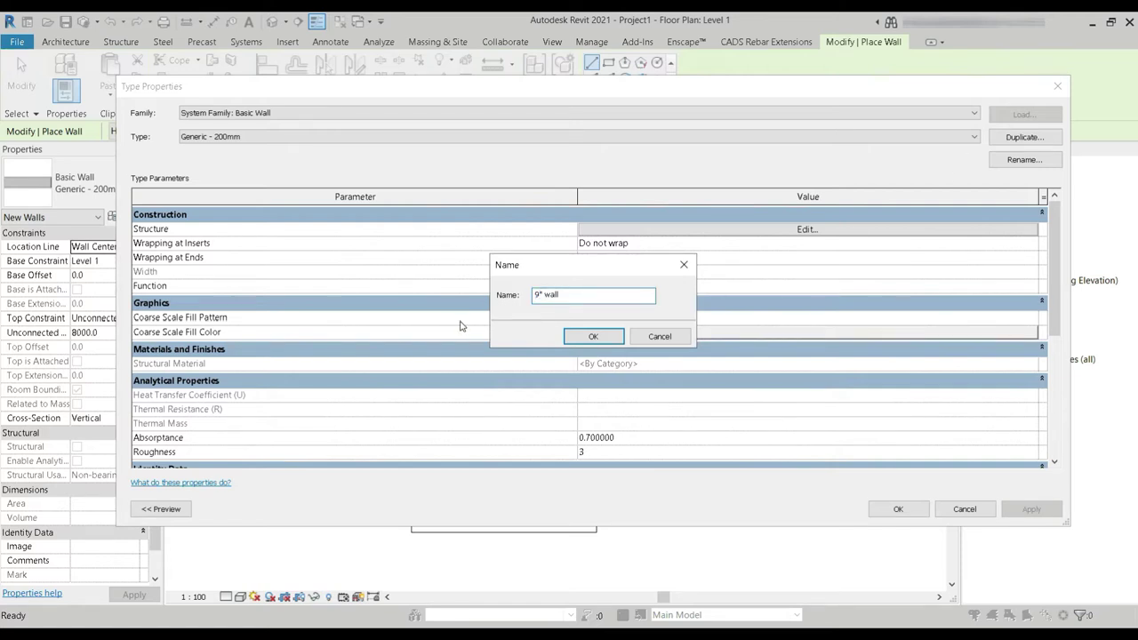
left_click(592, 336)
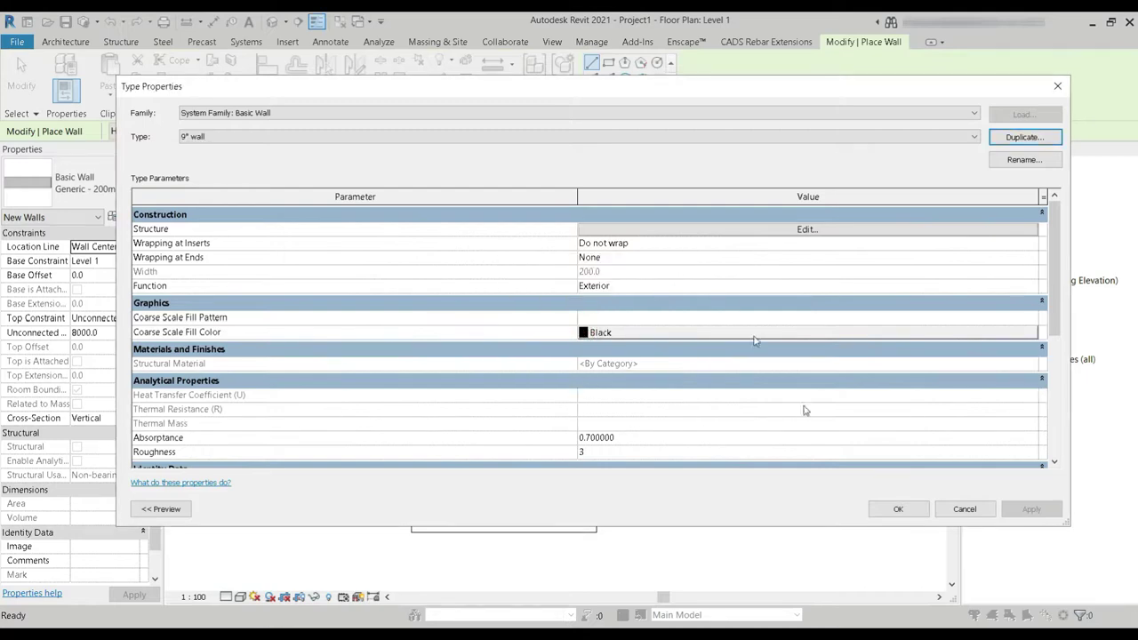
left_click(900, 509)
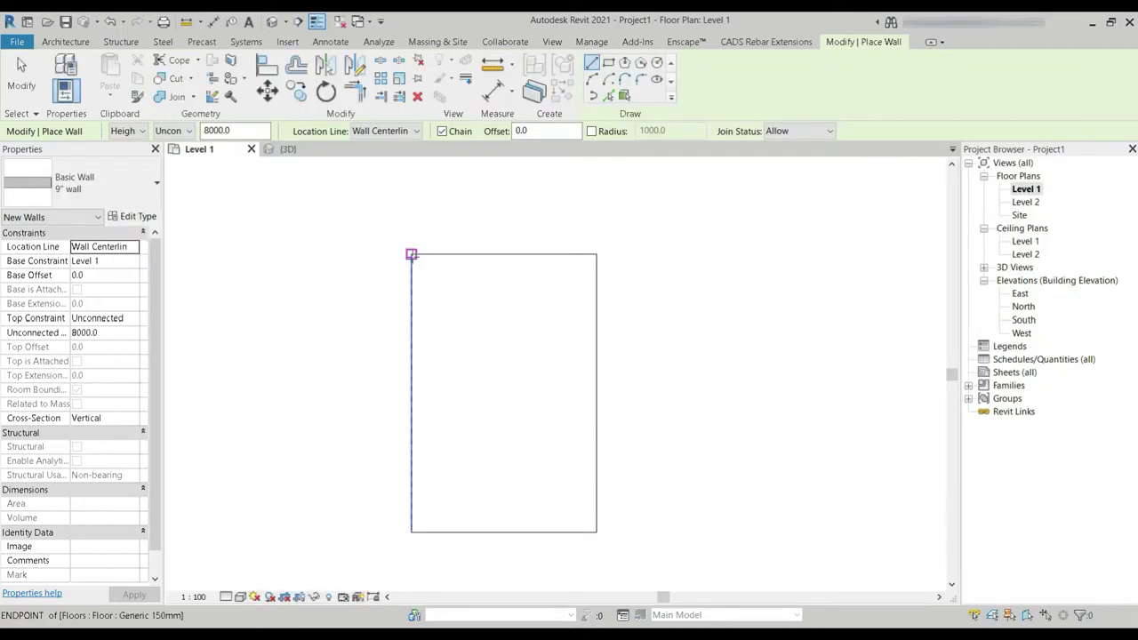
- Draw four 9" walls around the floor's perimeter with the location line set to Finish Face: Exterior
left_click(382, 131)
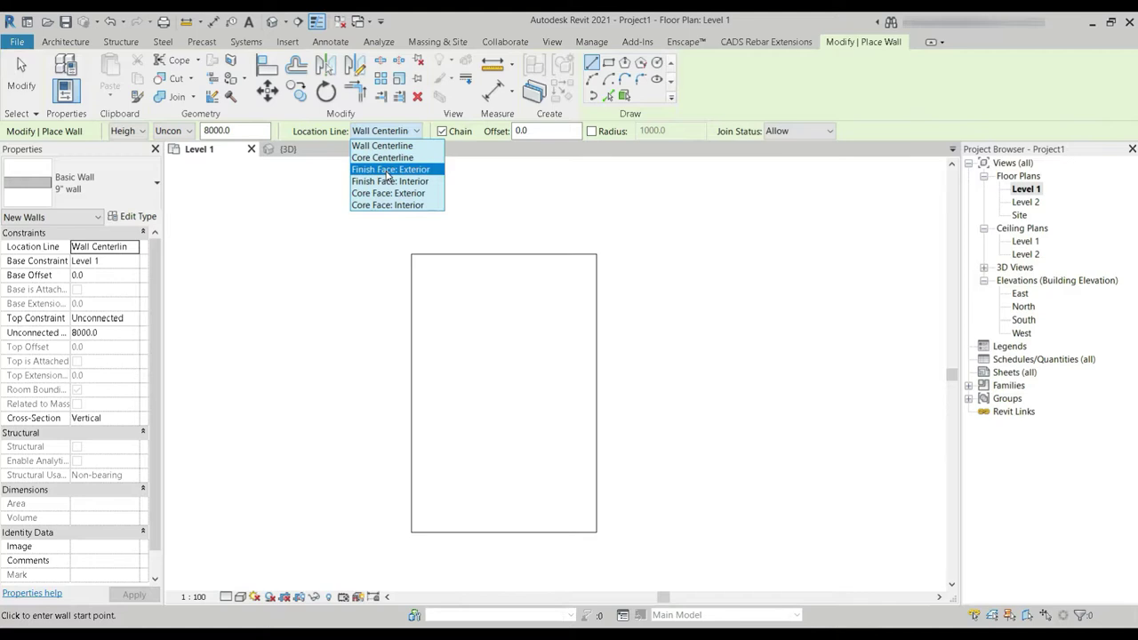
left_click(380, 169)
left_click(412, 254)
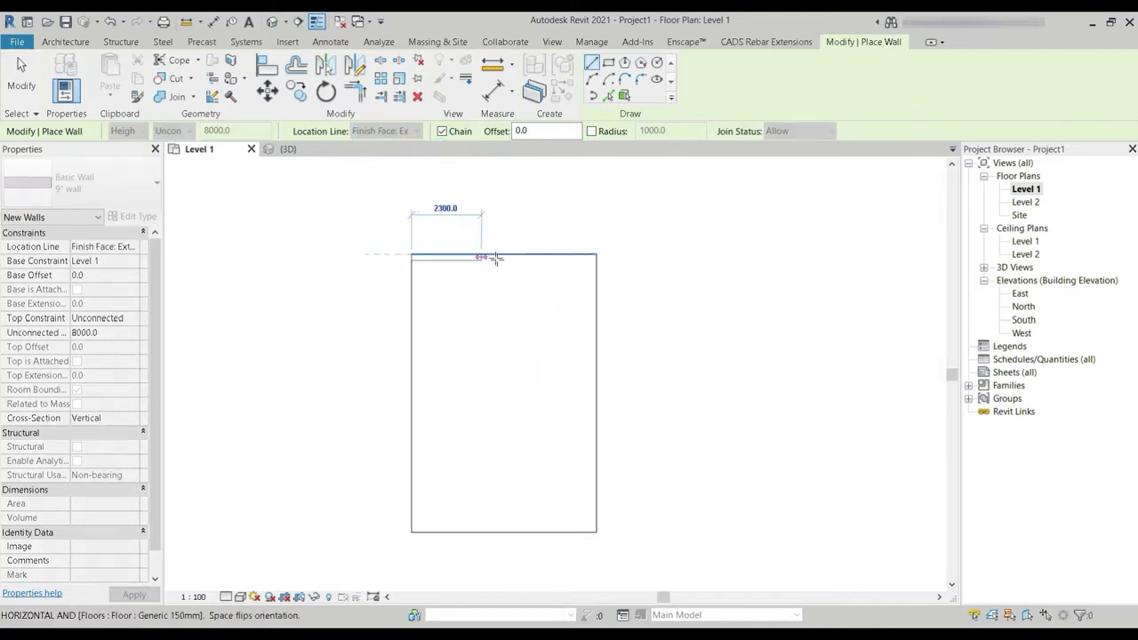
left_click(595, 255)
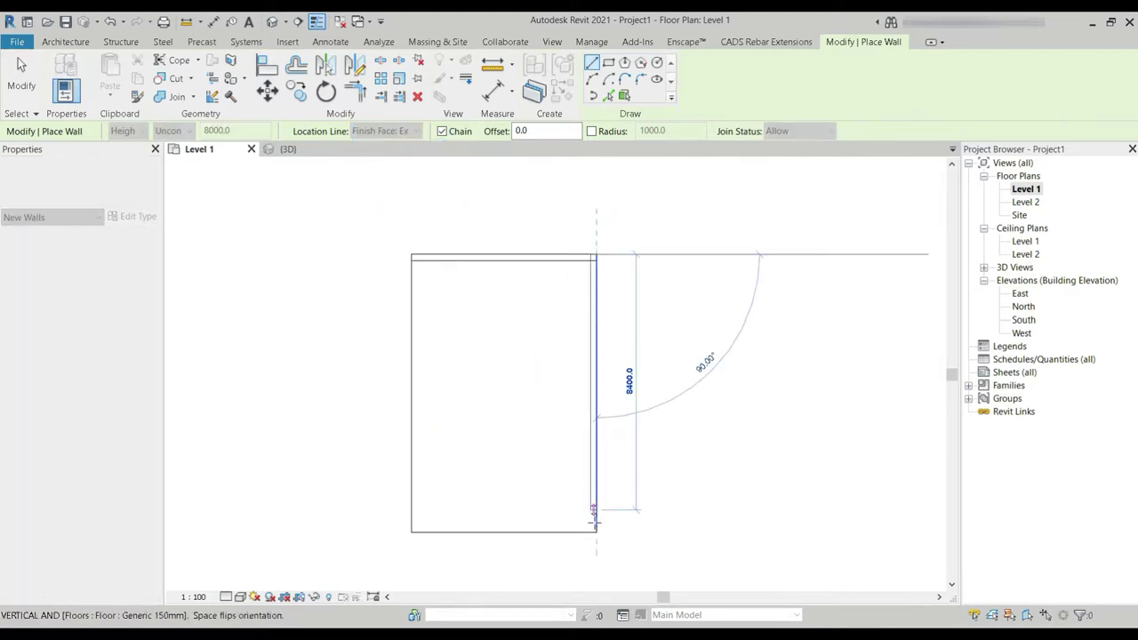
left_click(595, 531)
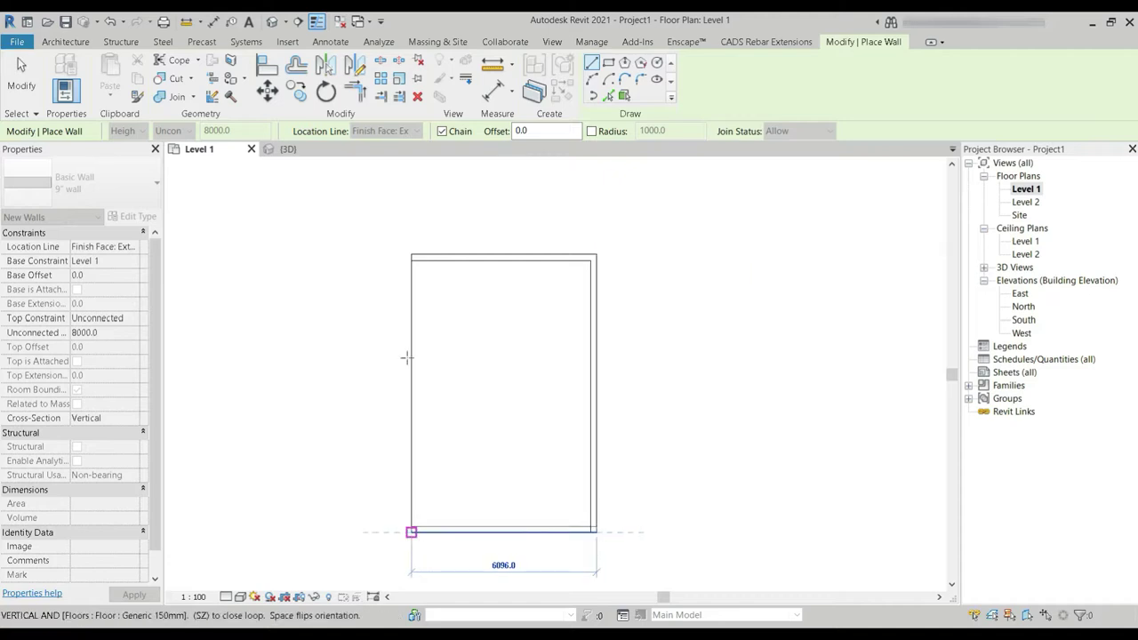
left_click(412, 531)
left_click(411, 254)
key("Escape")
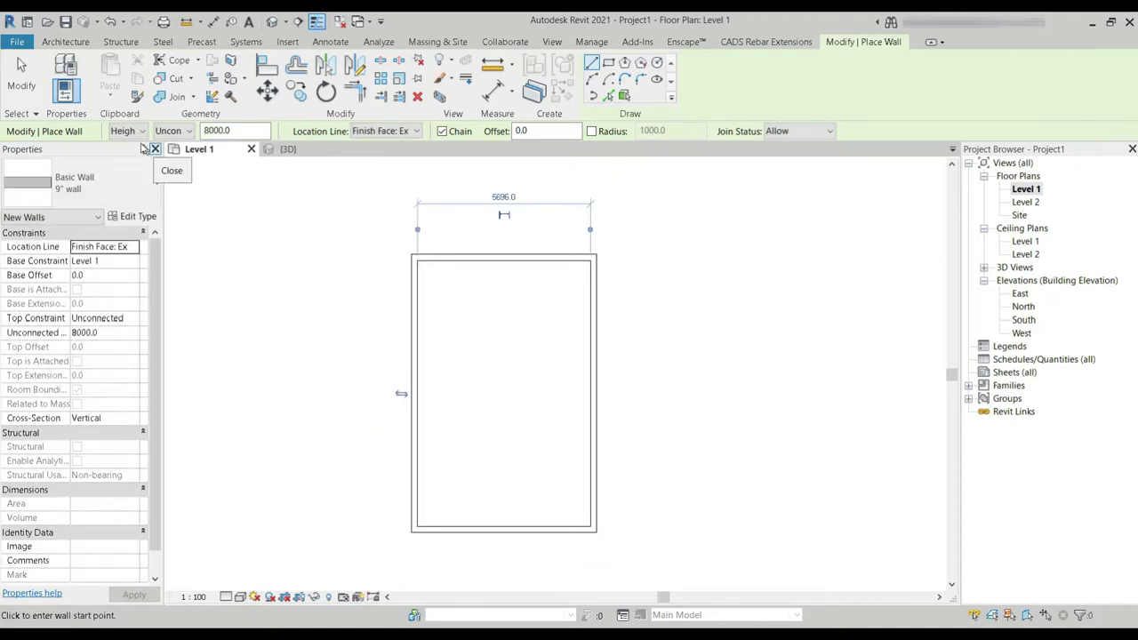
left_click(22, 75)
- Create a similar floor and sketch a full-width rectangular boundary about 1345 mm deep outside the lower wall in plan
middle_click_drag(525, 490, 518, 341)
scroll(471, 391, "up", 2)
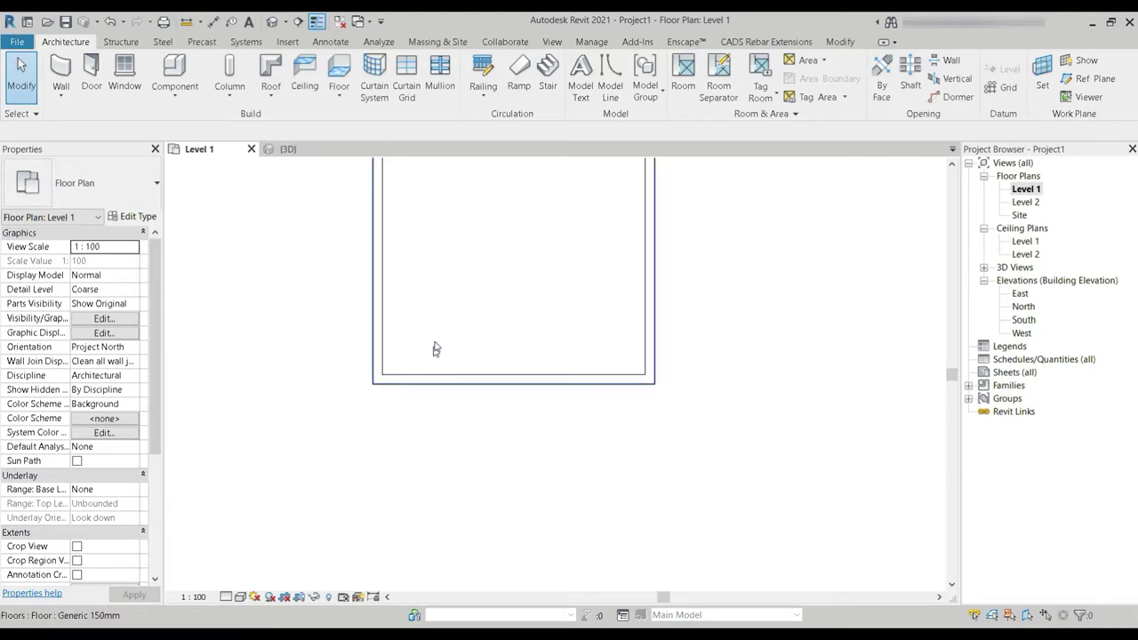
middle_click_drag(549, 256, 501, 372)
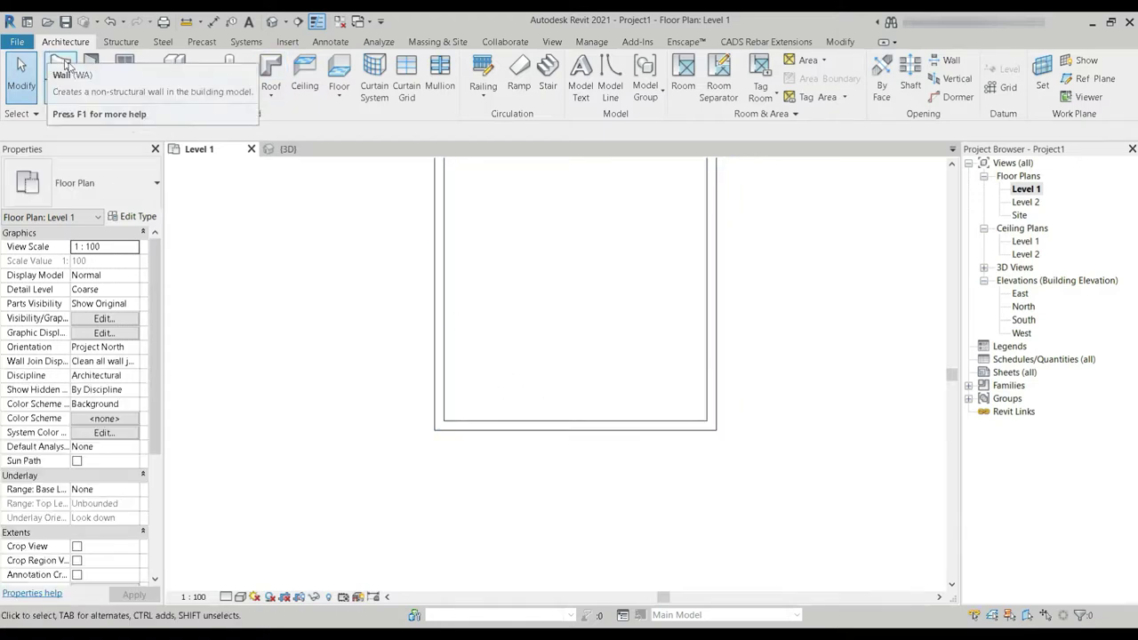
left_click(535, 360)
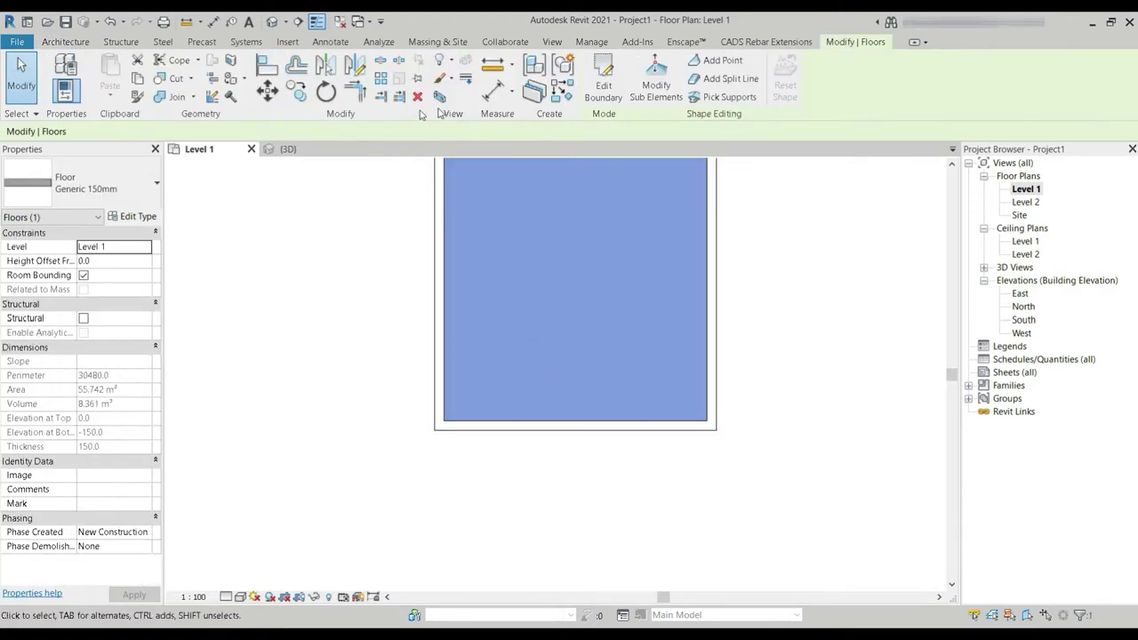
left_click(563, 90)
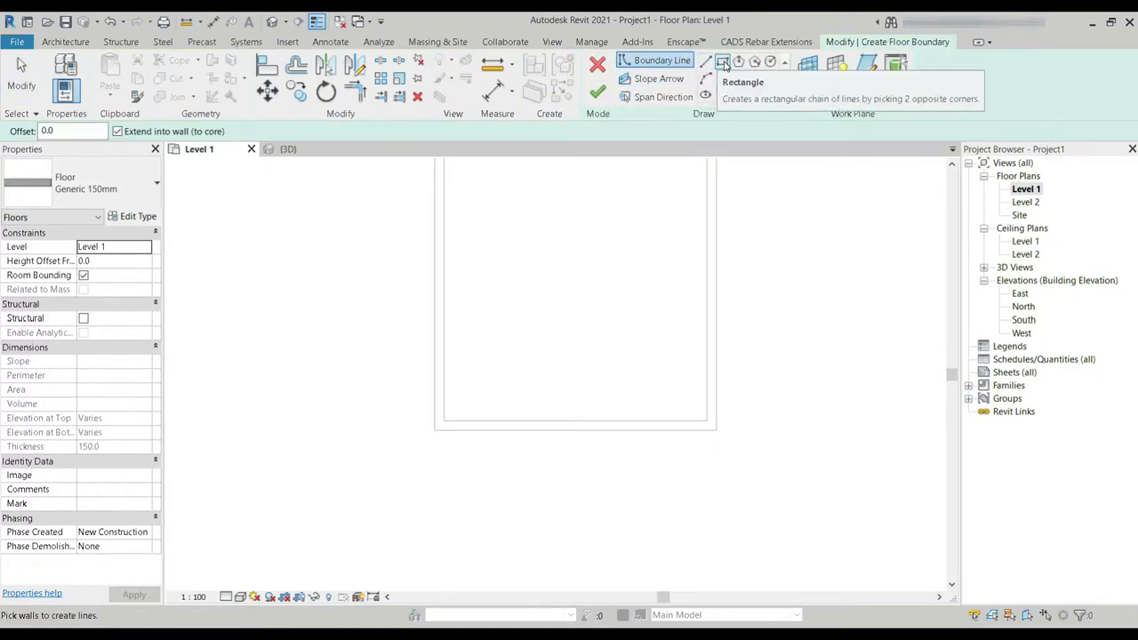
left_click(722, 62)
left_click(496, 505)
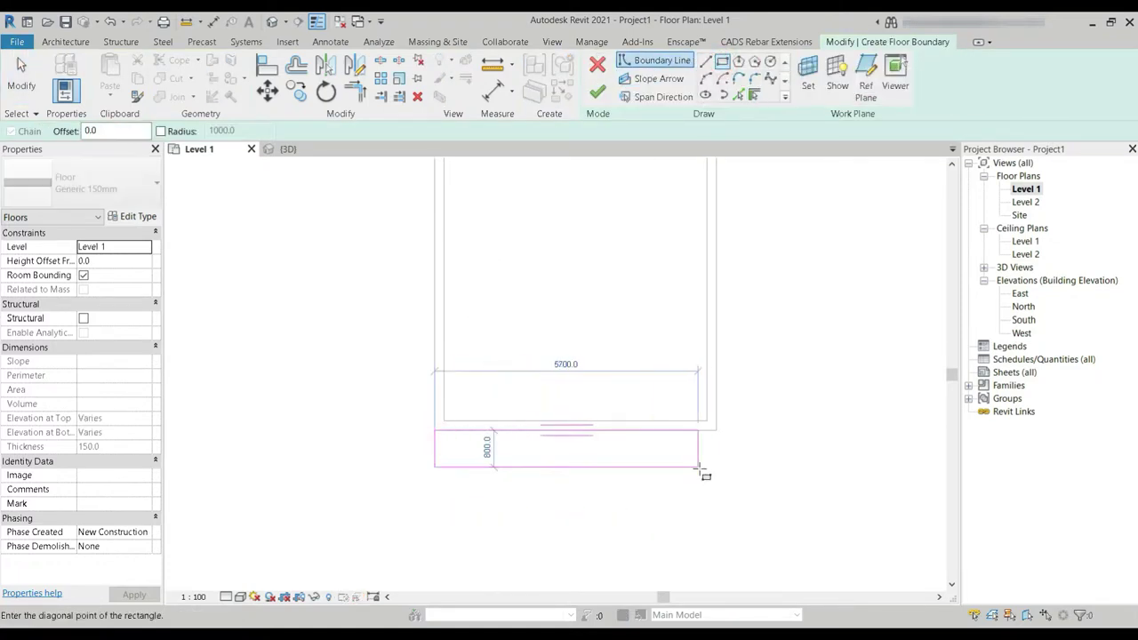
left_click(717, 493)
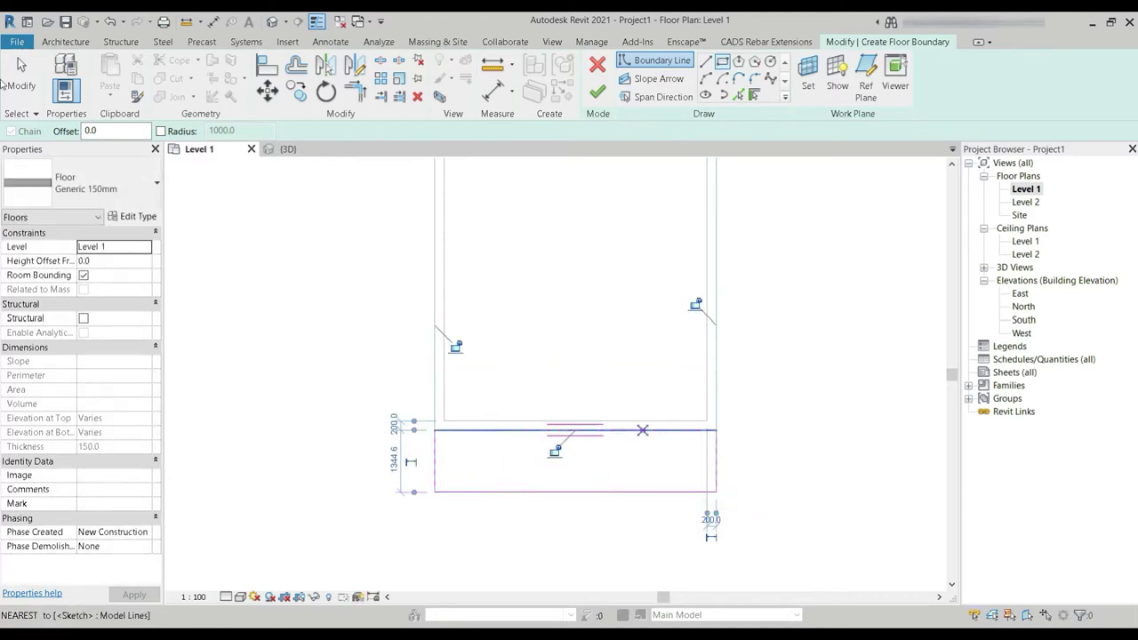
left_click(22, 76)
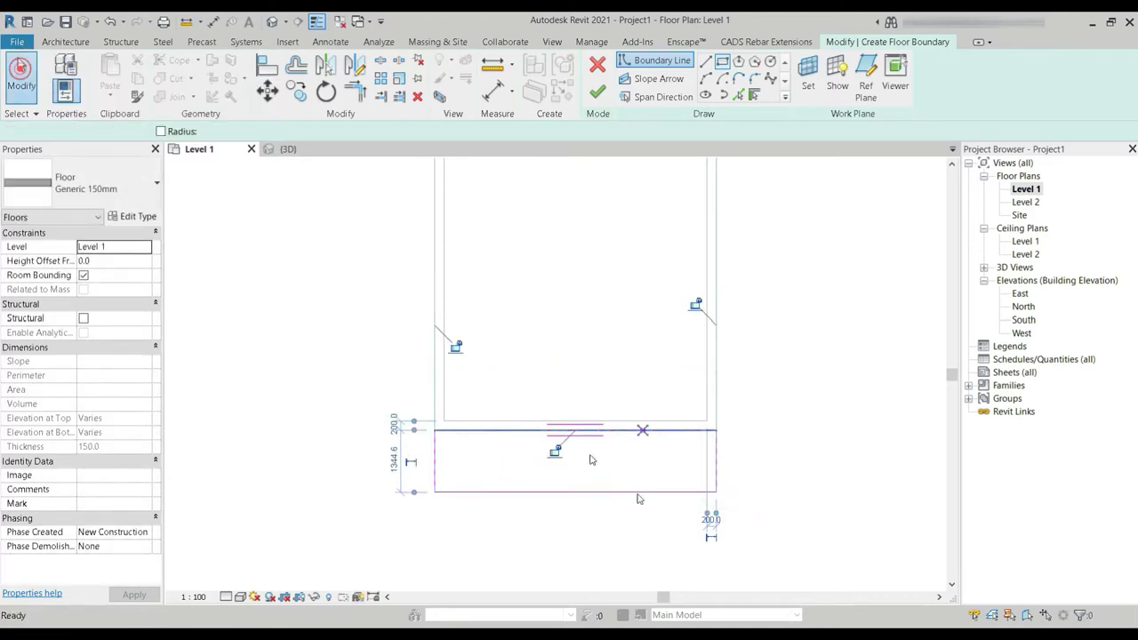
- Set the new floor boundary's depth to 4' and finish the sketch
left_click(717, 469)
left_click(576, 492)
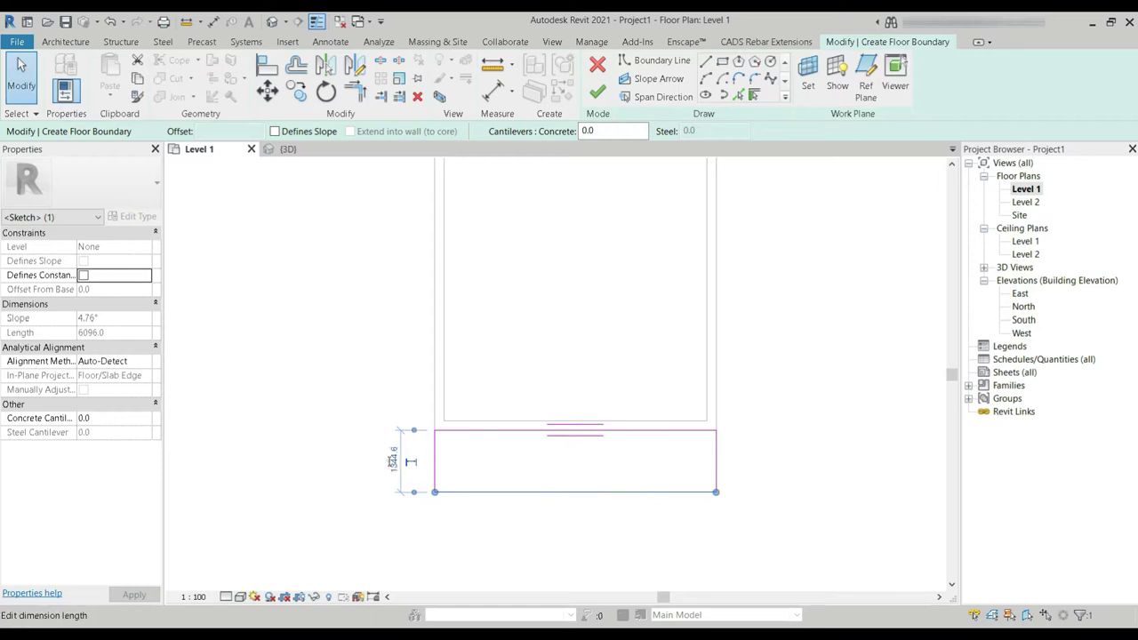
left_click(390, 460)
type("4'")
key("Return")
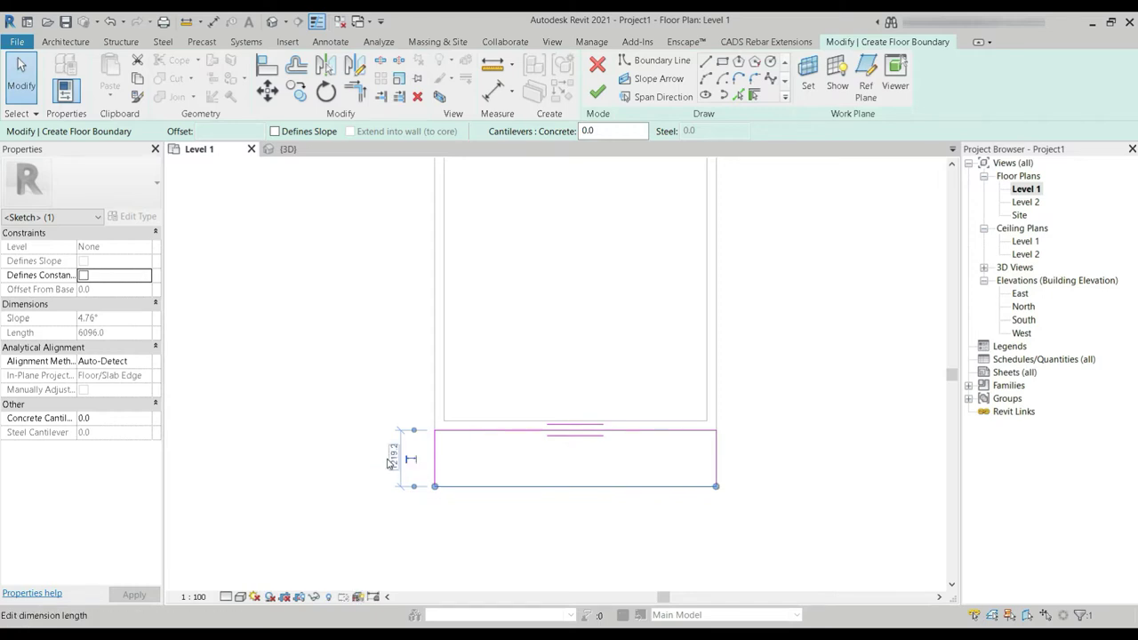
left_click(597, 92)
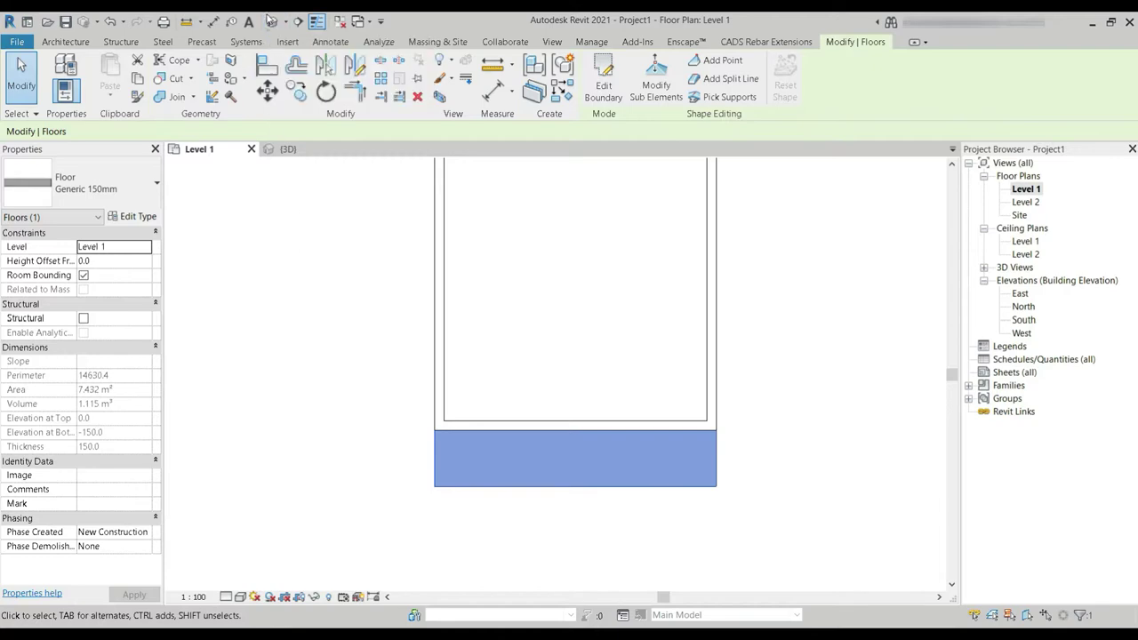
- In the 3D view, select all 9" wall instances in the entire project and set their top constraint to Up to level: Level 2
left_click(272, 20)
middle_click_drag(552, 471, 515, 476)
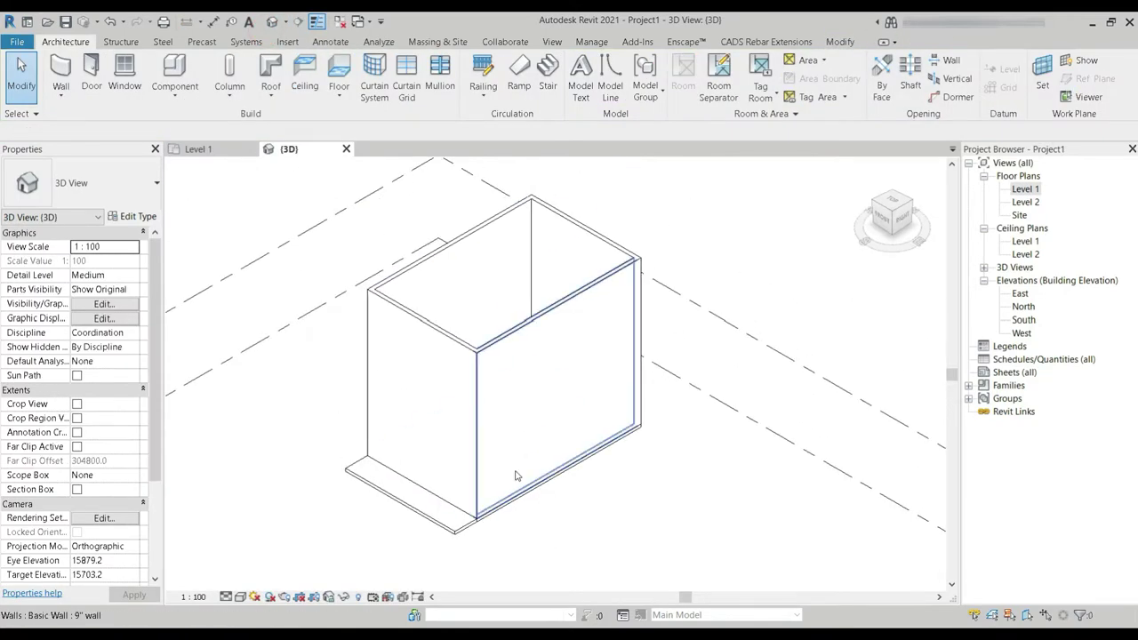
left_click(505, 440)
right_click(504, 441)
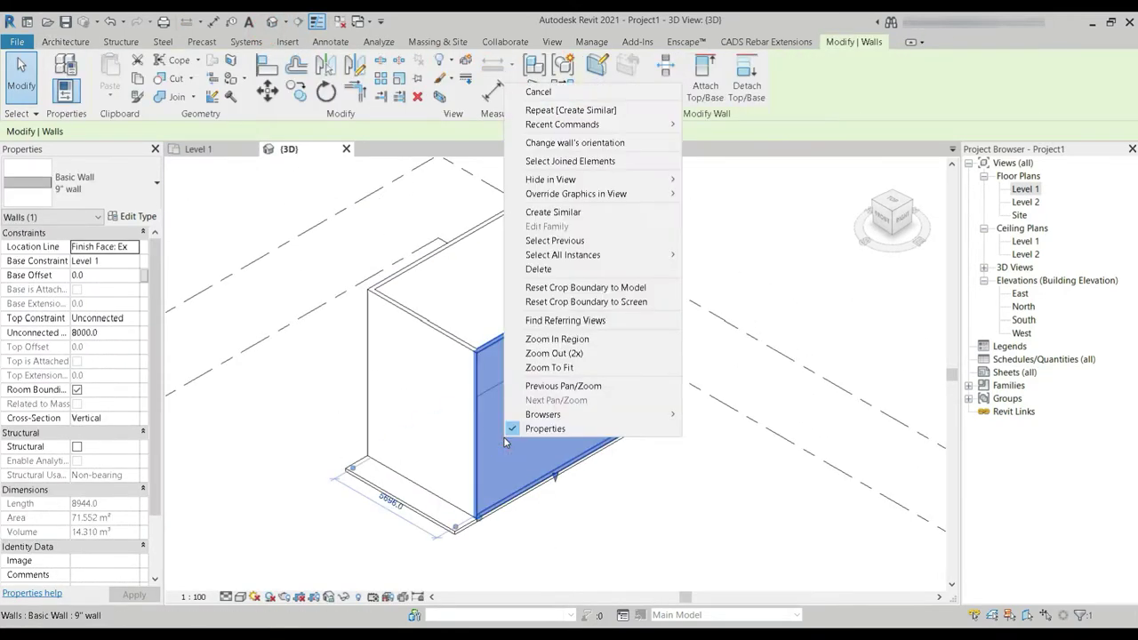
mouse_move(647, 256)
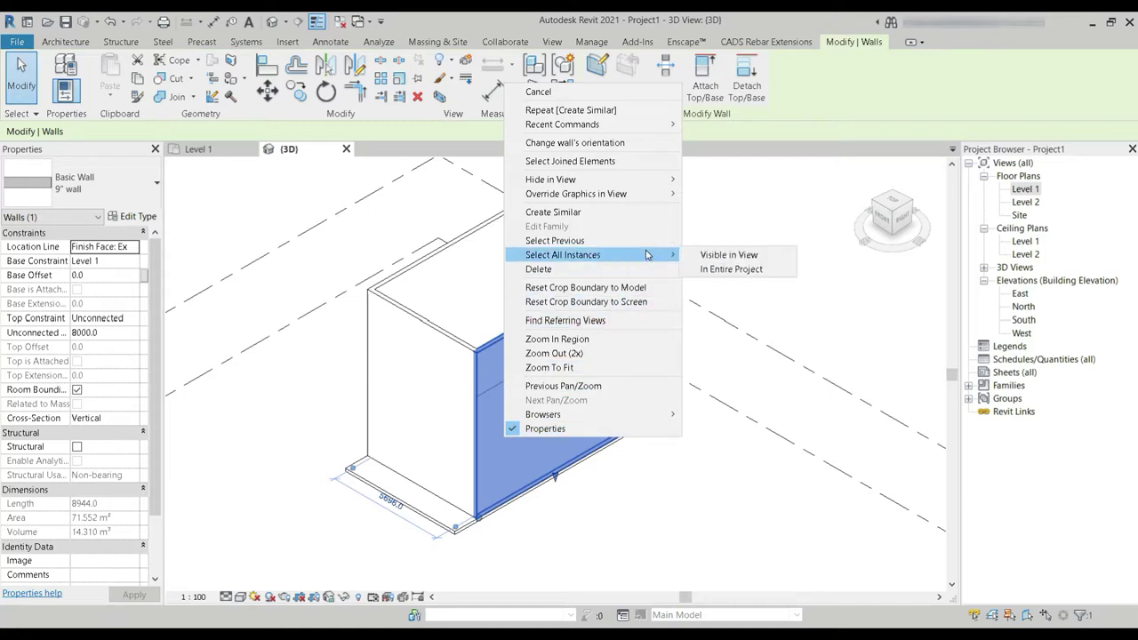
left_click(756, 269)
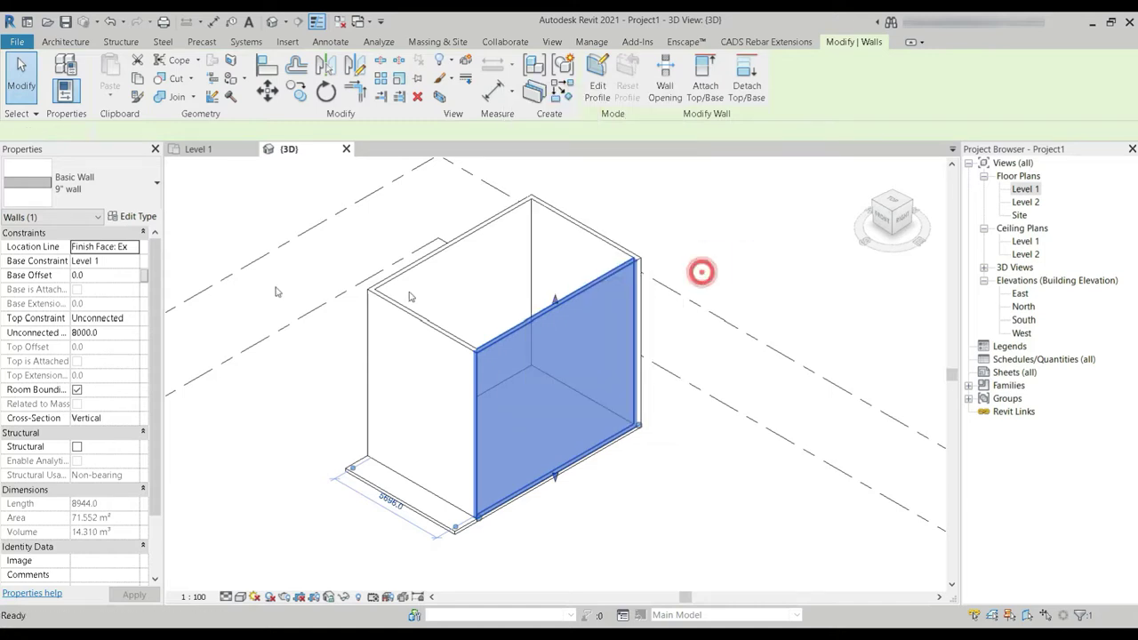
left_click(134, 319)
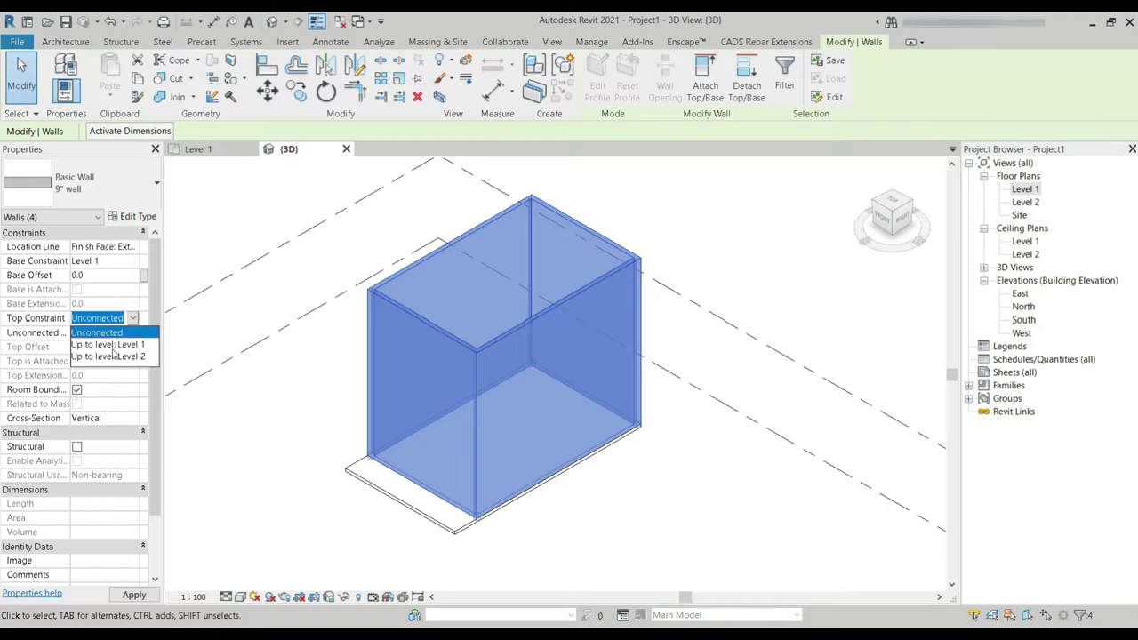
left_click(114, 356)
left_click(274, 406)
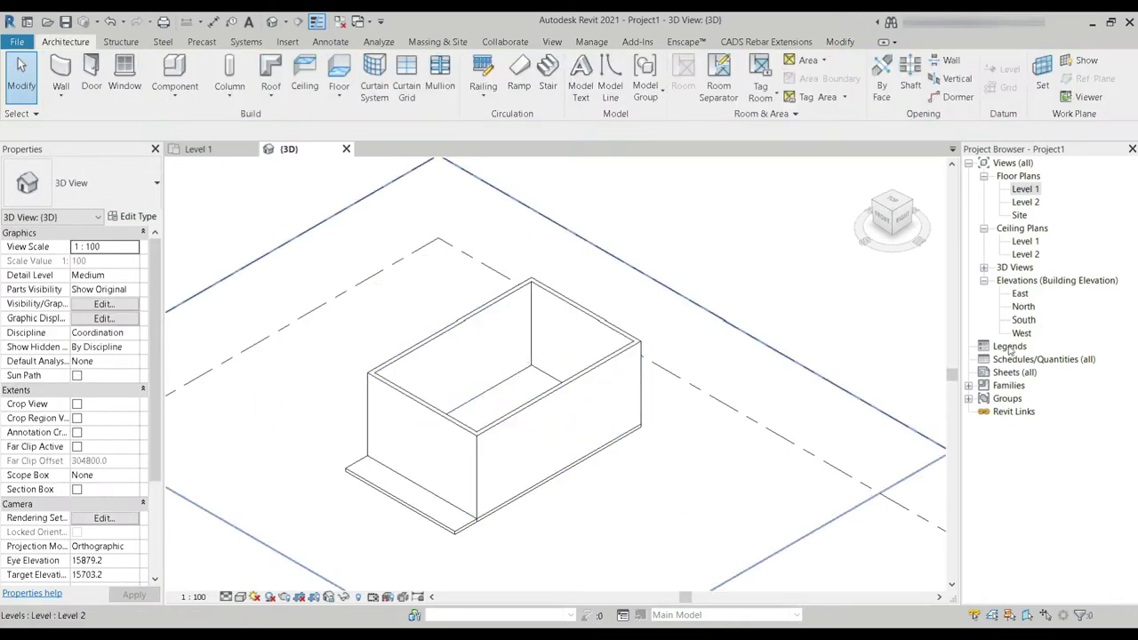
- In the South elevation, set the elevation of Level 2 to 11'
double_click(1024, 320)
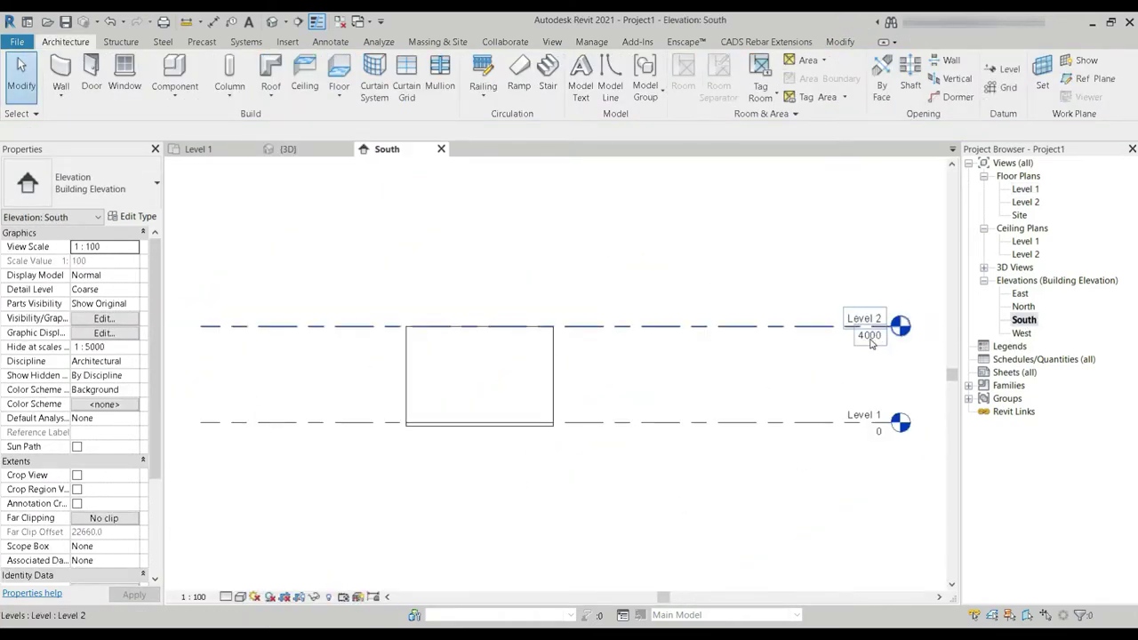
left_click(871, 344)
left_click(869, 336)
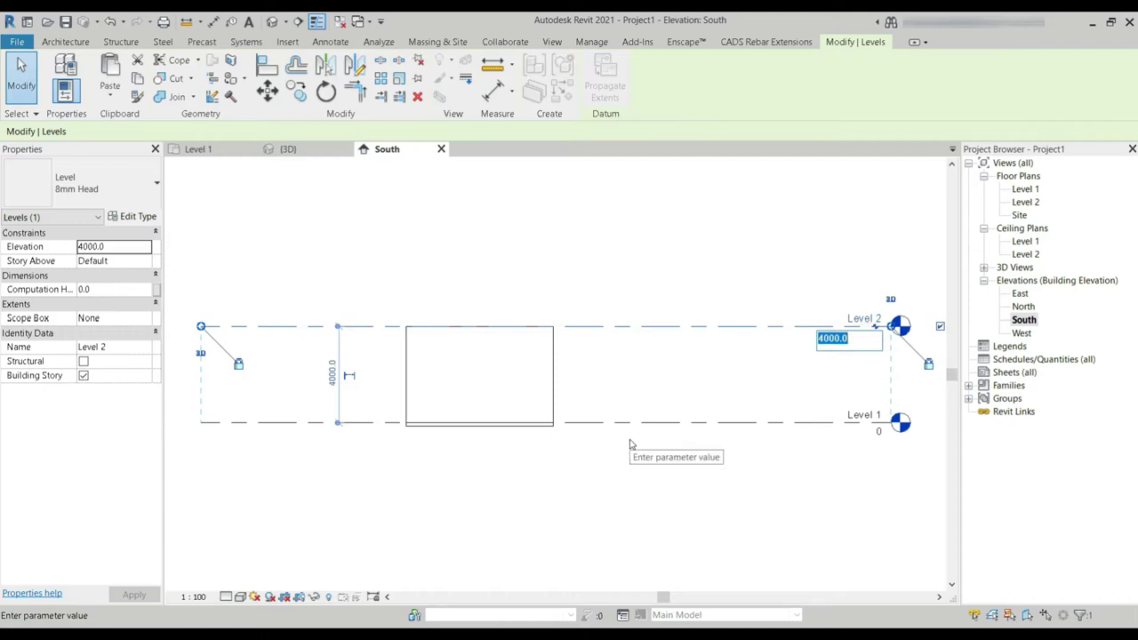
type("11'")
key("Return")
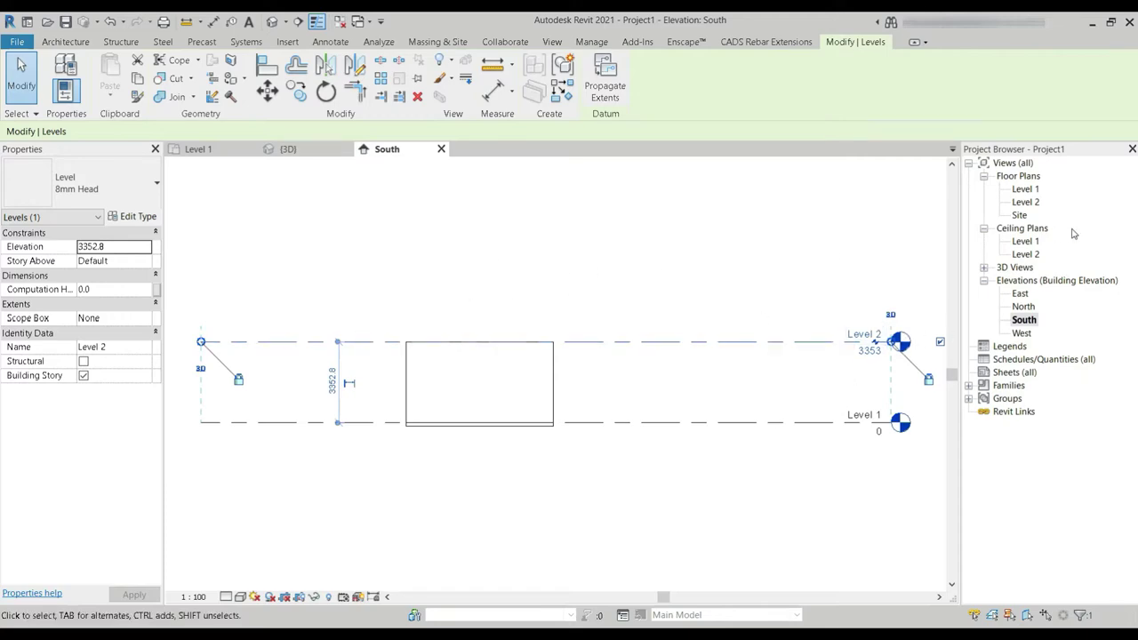
- Open the Level 1 floor plan and examine the layout of the walls and the outer floor strip
double_click(1025, 189)
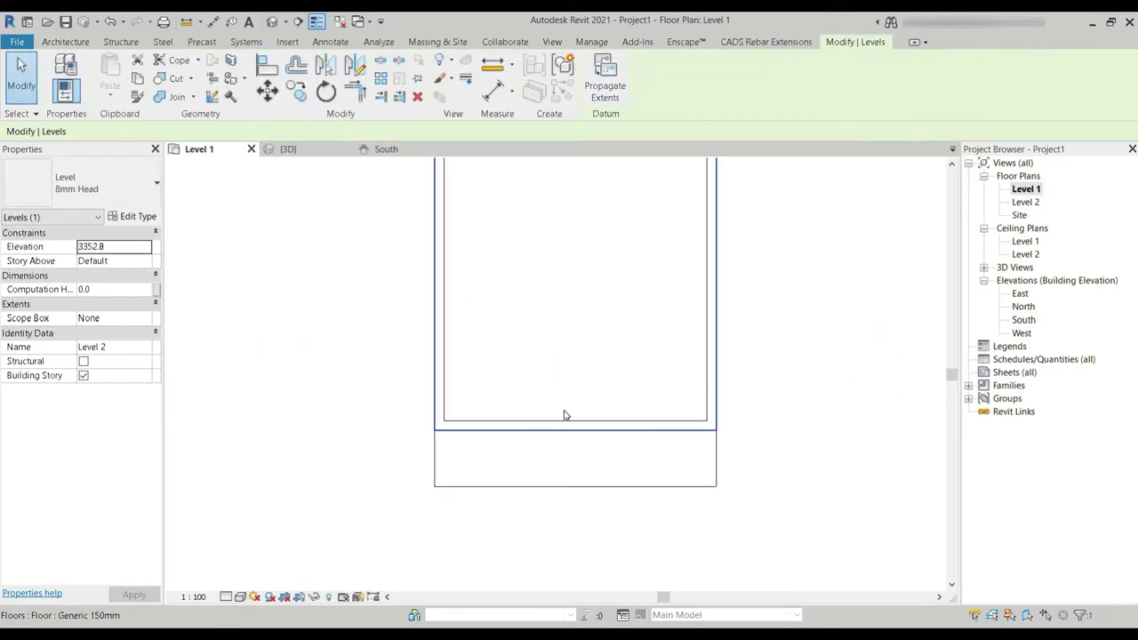
scroll(594, 414, "down", 3)
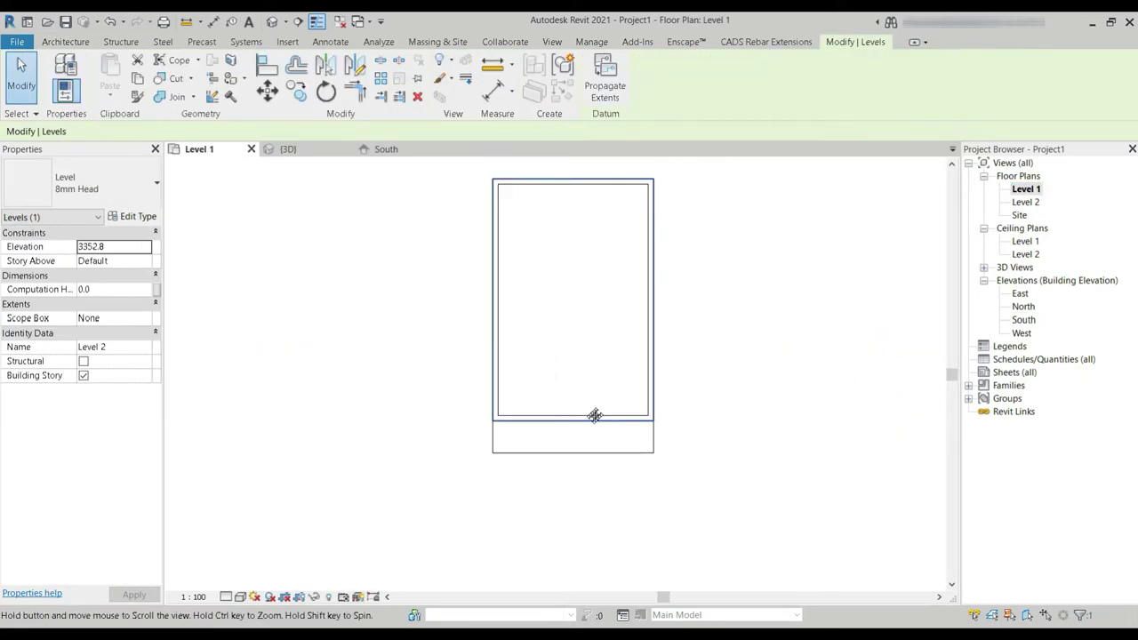
left_click(286, 24)
left_click(297, 305)
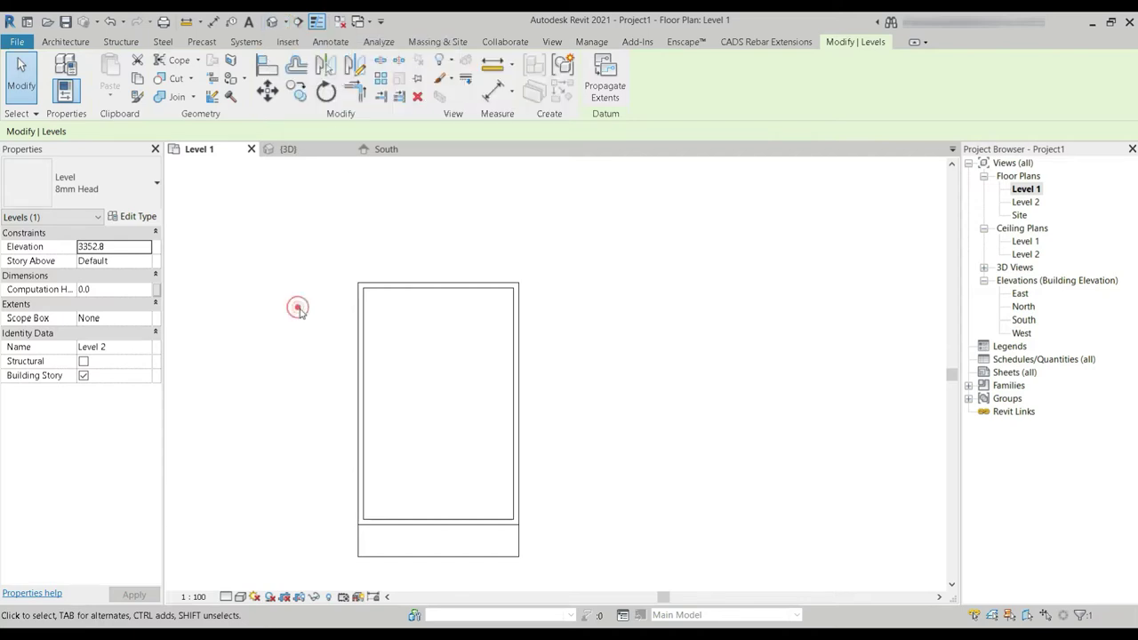
middle_click_drag(363, 338, 389, 287)
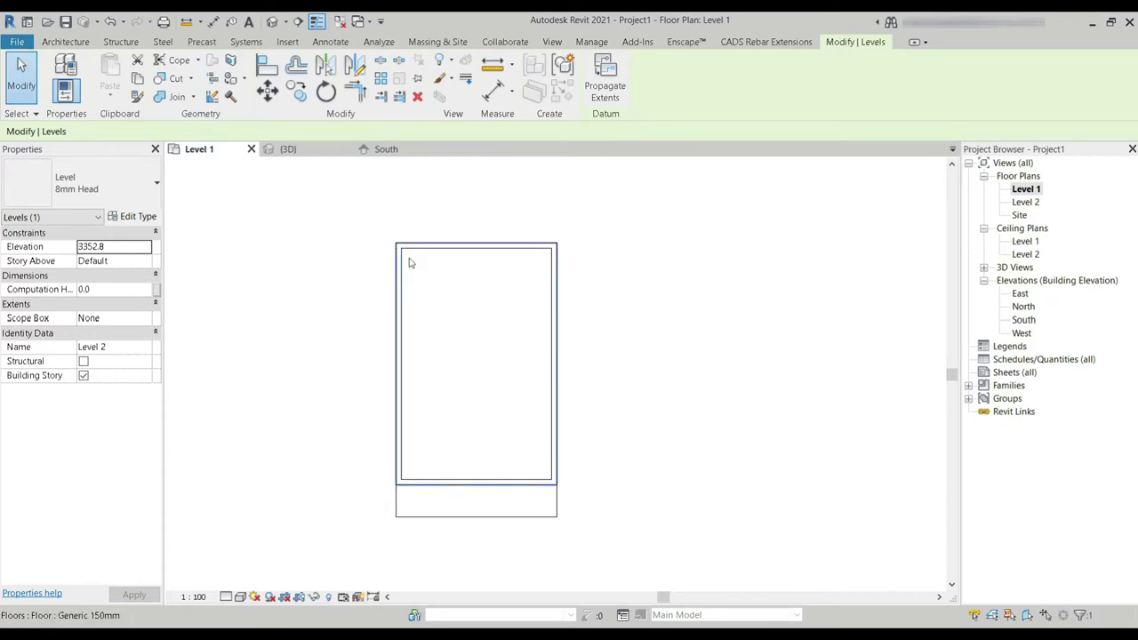
mouse_move(296, 283)
middle_mouse_down()
mouse_move(298, 261)
mouse_move(318, 287)
middle_mouse_up()
scroll(318, 287, "down", 1)
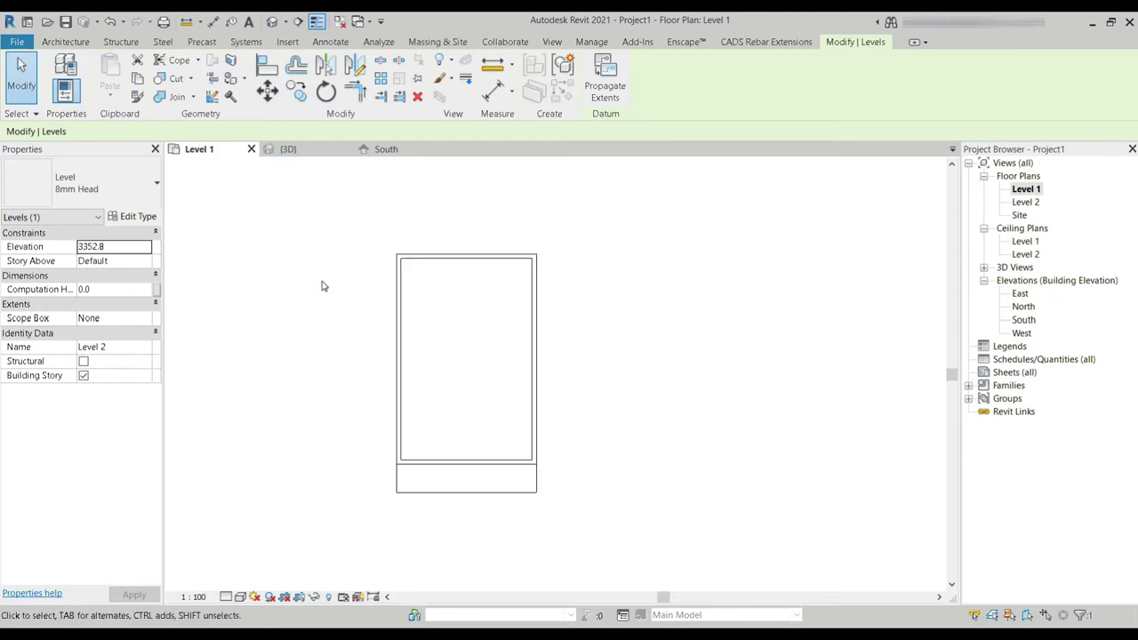
- Inspect the building in 3D from several sides, focusing on the floor strip outside the front wall
left_click(273, 21)
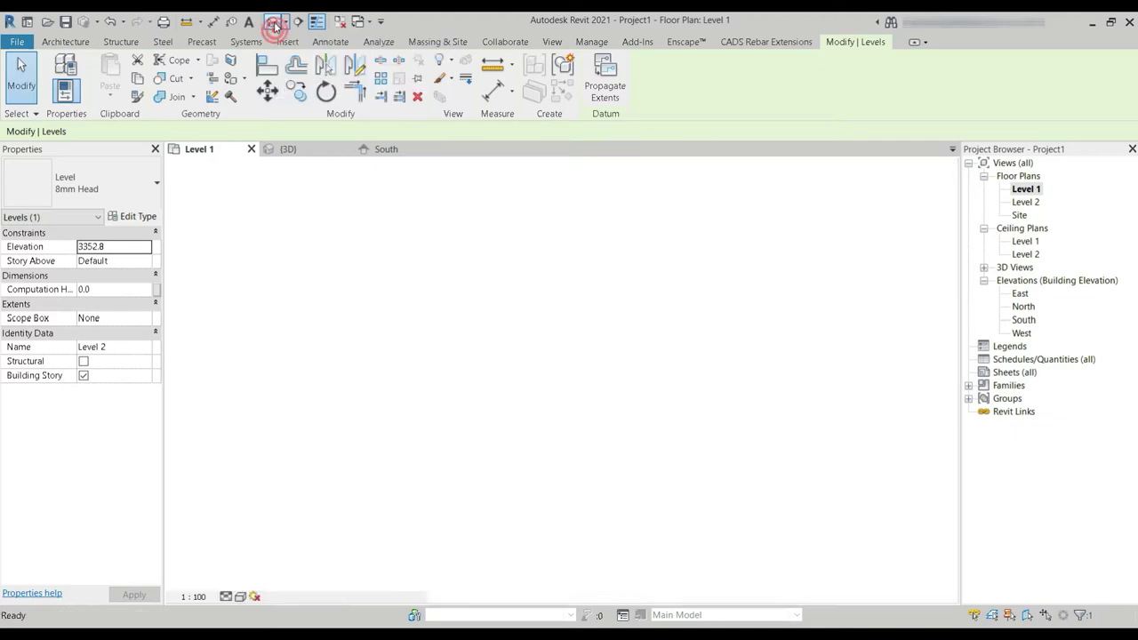
scroll(533, 504, "up", 2)
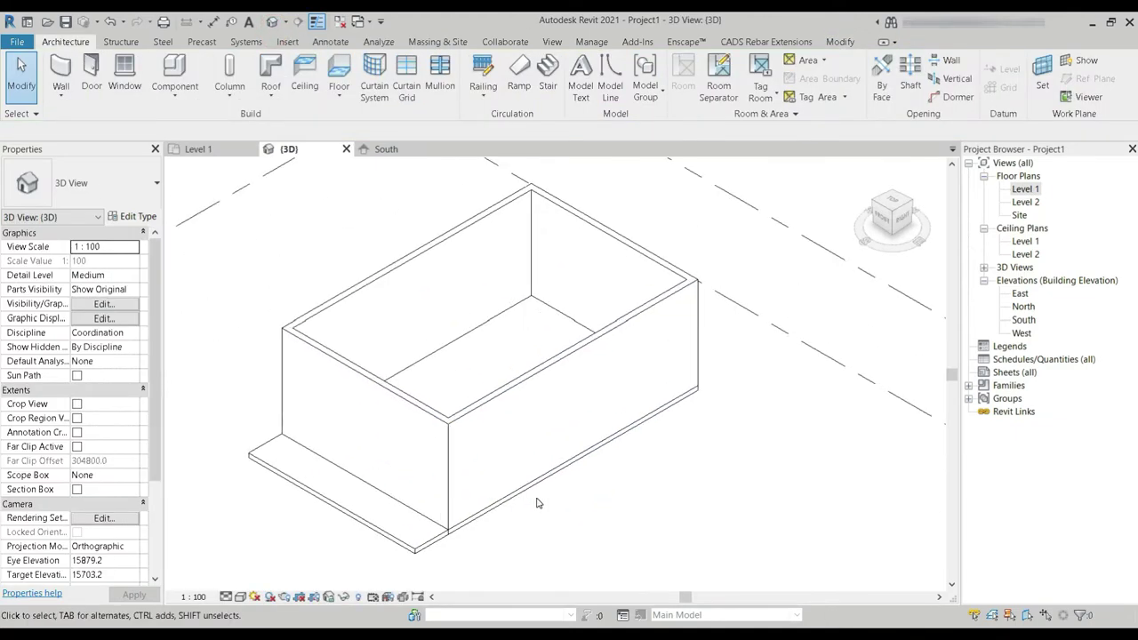
scroll(543, 502, "down", 1)
scroll(542, 524, "up", 2)
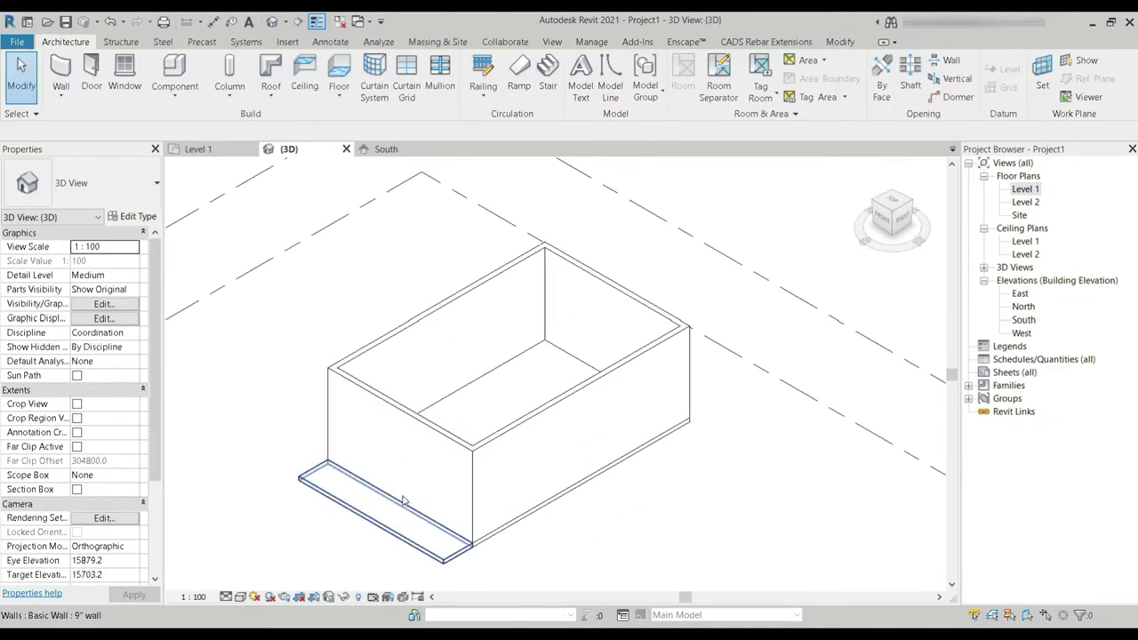
middle_click_drag(407, 490, 595, 477, "shift")
scroll(587, 222, "down", 2)
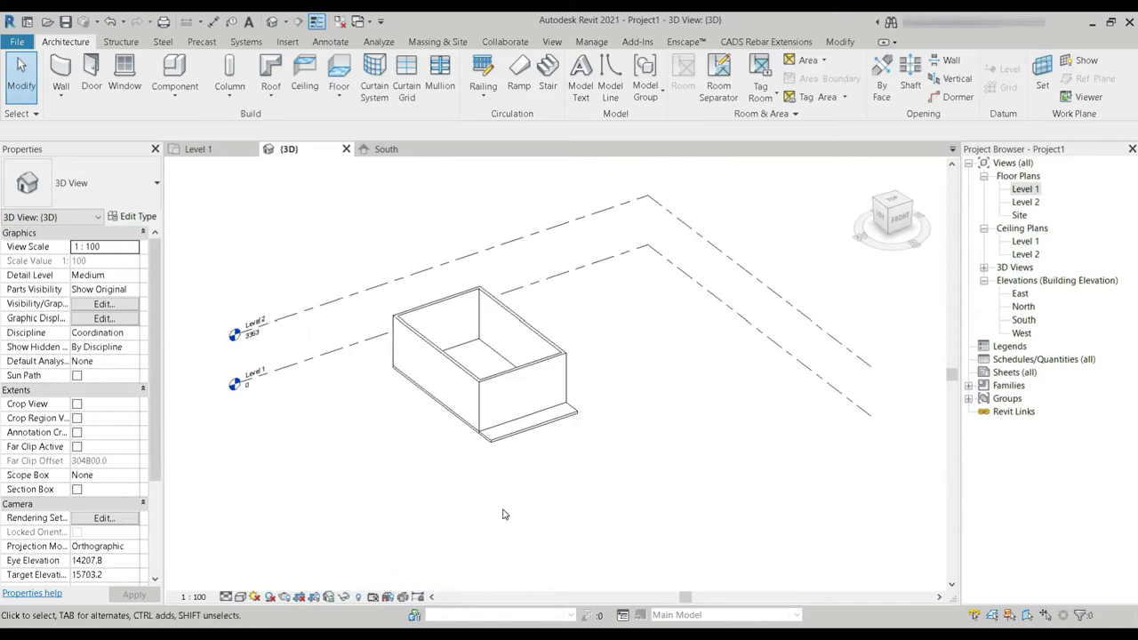
scroll(587, 223, "down", 1)
scroll(589, 240, "up", 2)
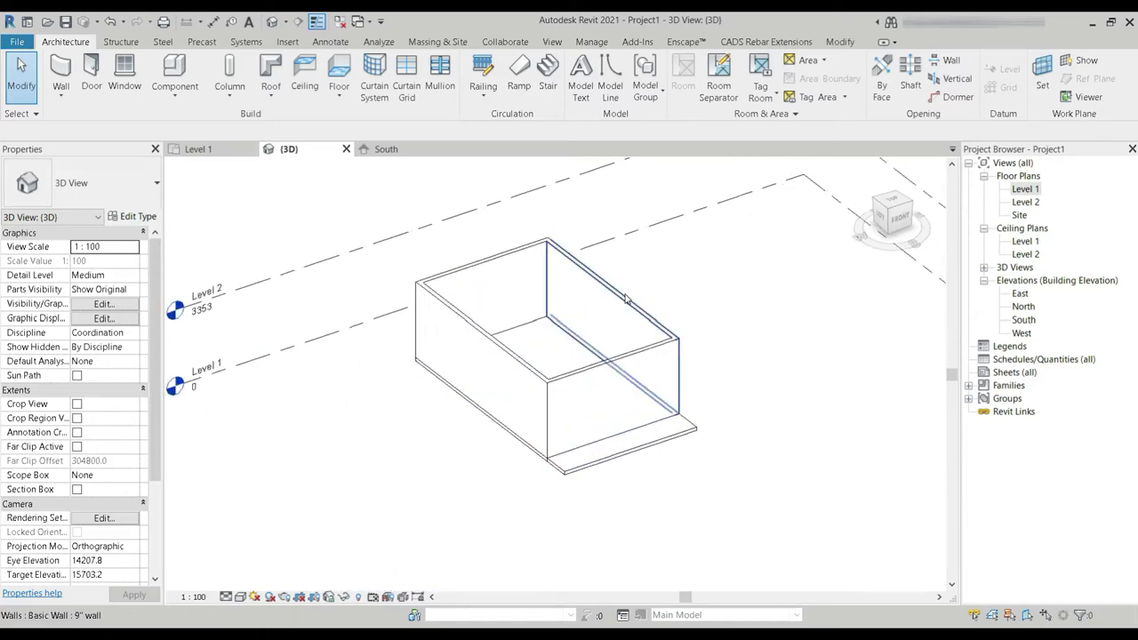
middle_click_drag(629, 303, 613, 449, "shift")
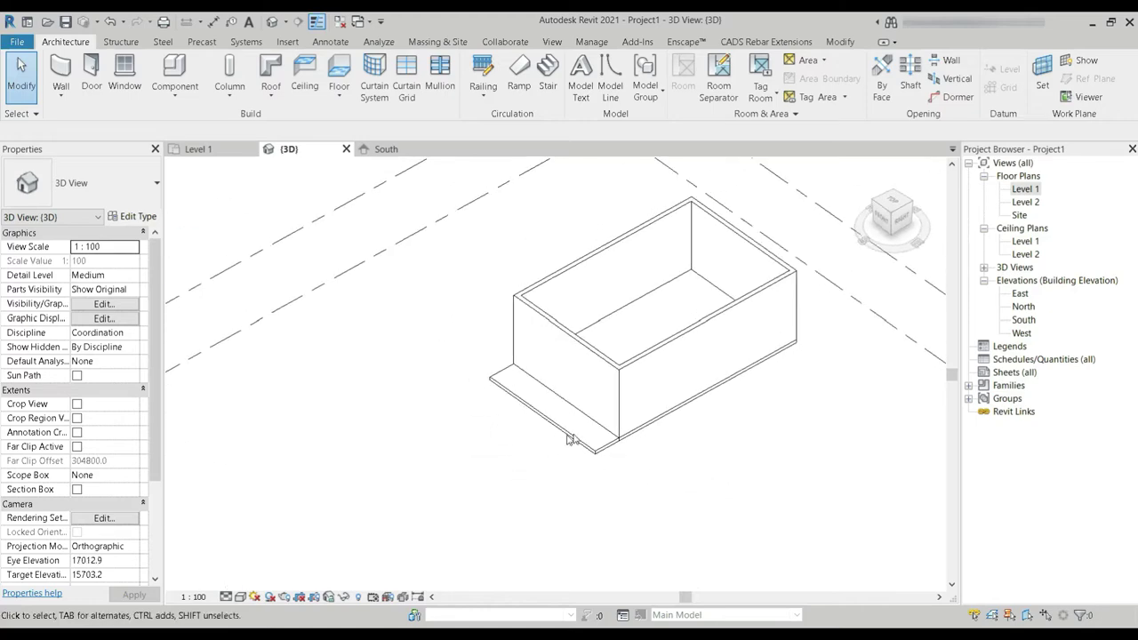
left_click(619, 461)
scroll(617, 464, "up", 3)
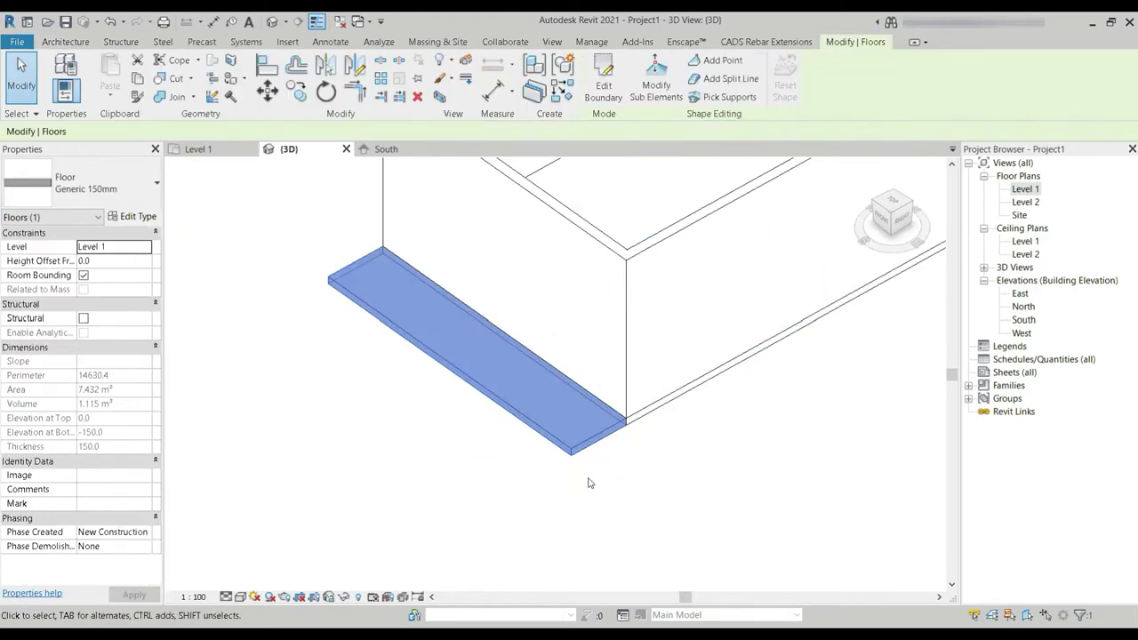
scroll(611, 393, "down", 3)
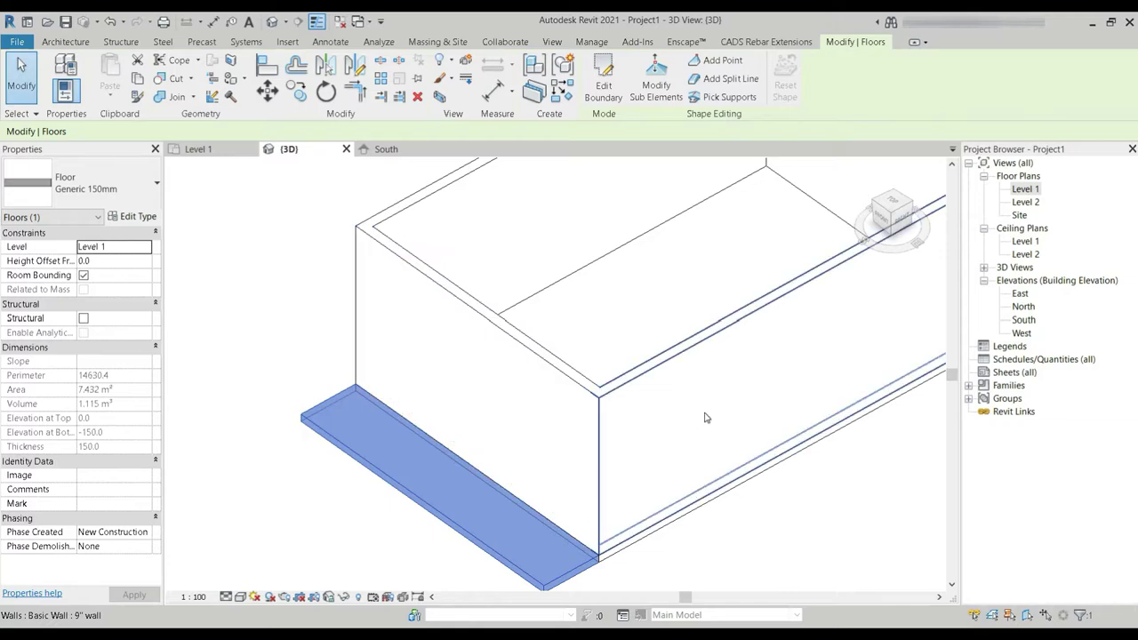
scroll(709, 460, "up", 2)
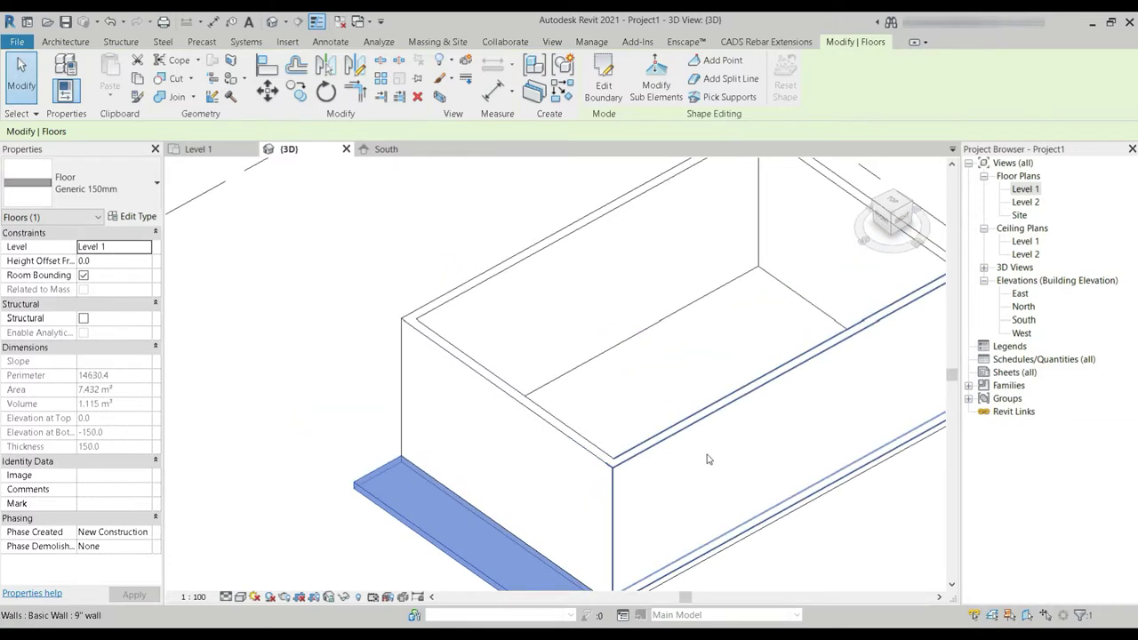
- On the Level 1 plan, start an architectural wall and duplicate the 9" wall type as 4.5" wall
double_click(1026, 189)
scroll(498, 425, "up", 1)
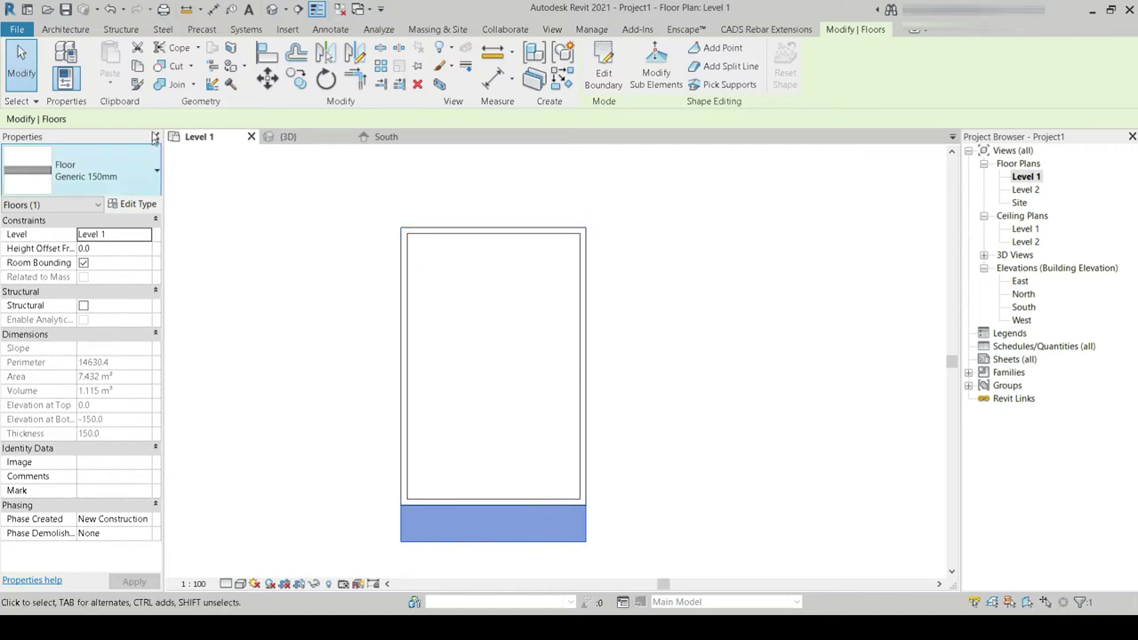
left_click(66, 30)
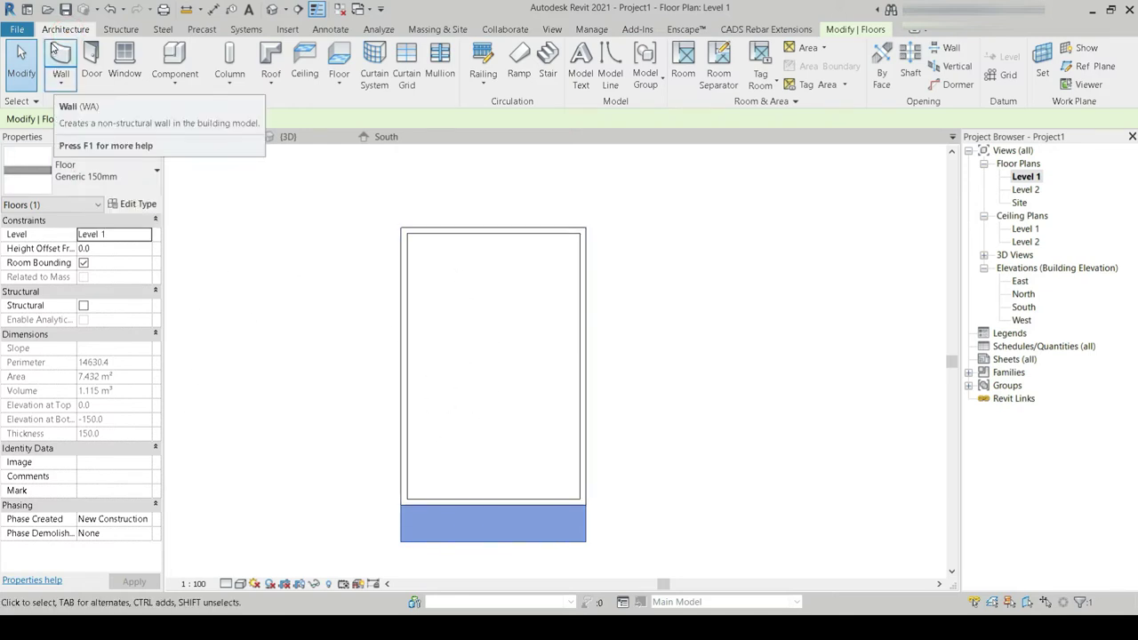
left_click(57, 54)
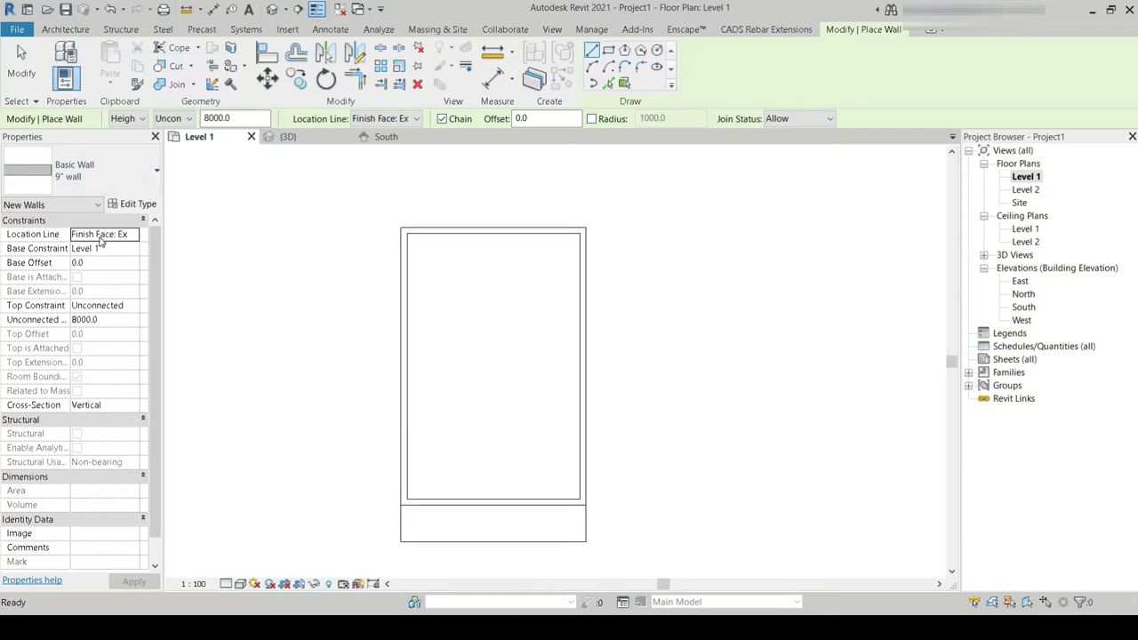
left_click(129, 206)
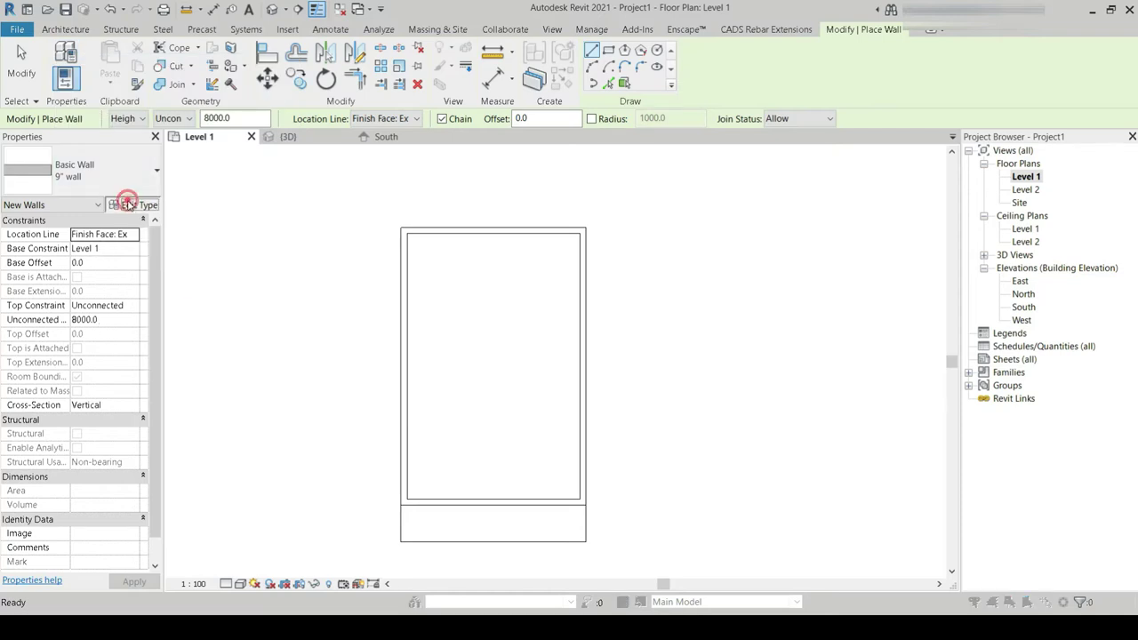
left_click(1025, 125)
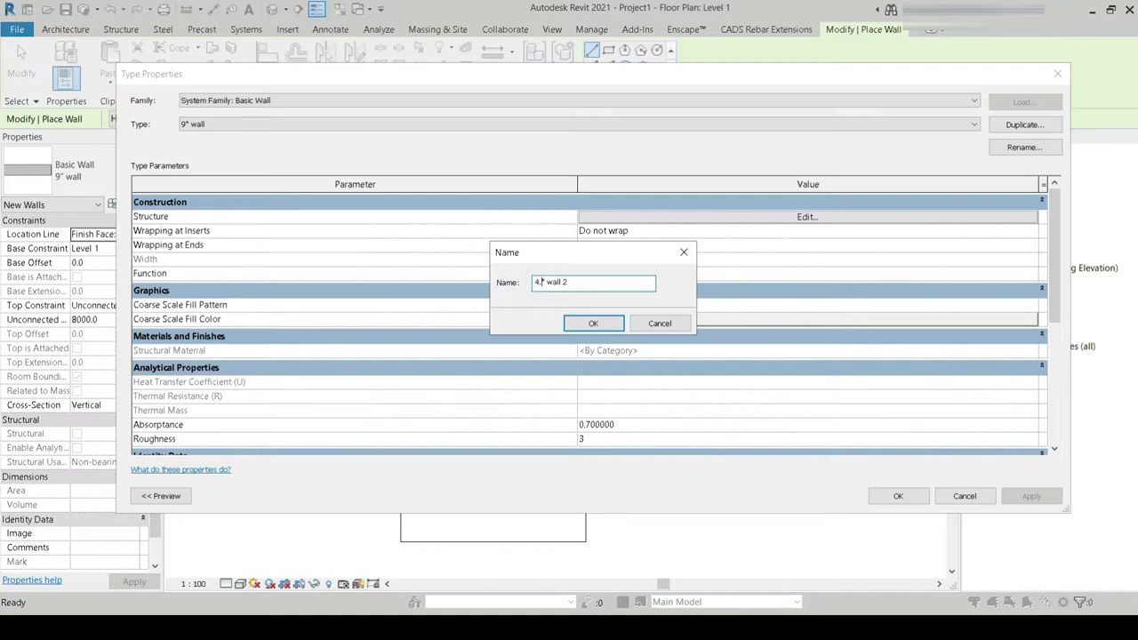
left_click(591, 290)
left_click(593, 324)
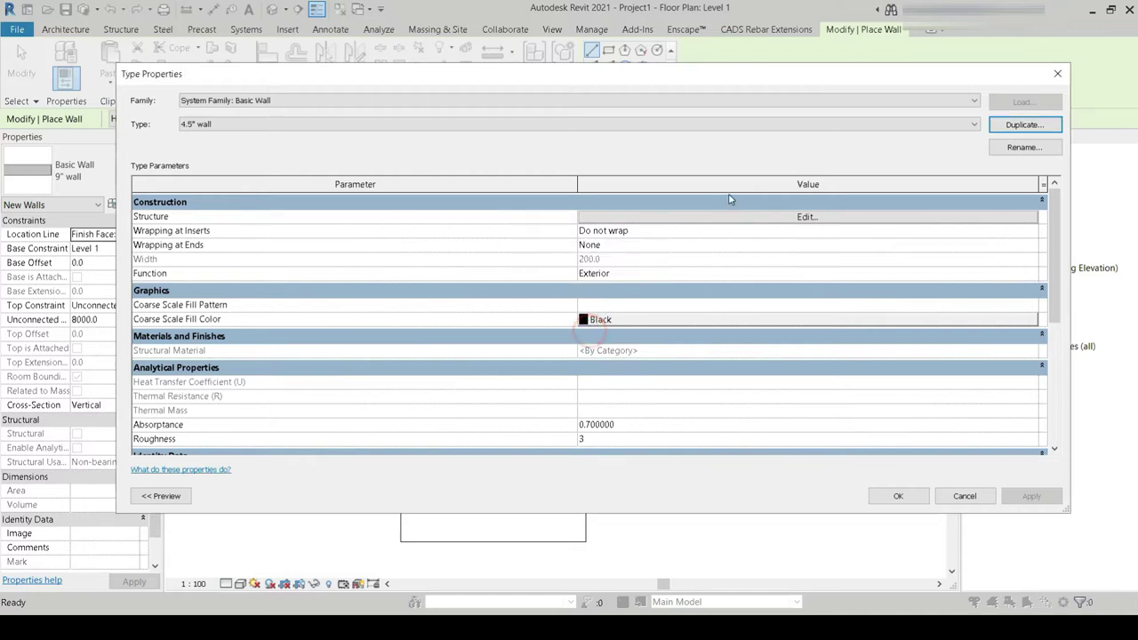
- Set the structure layer thickness of the 4.5" wall type to 4.5" and accept the type properties
left_click(726, 217)
left_click(660, 215)
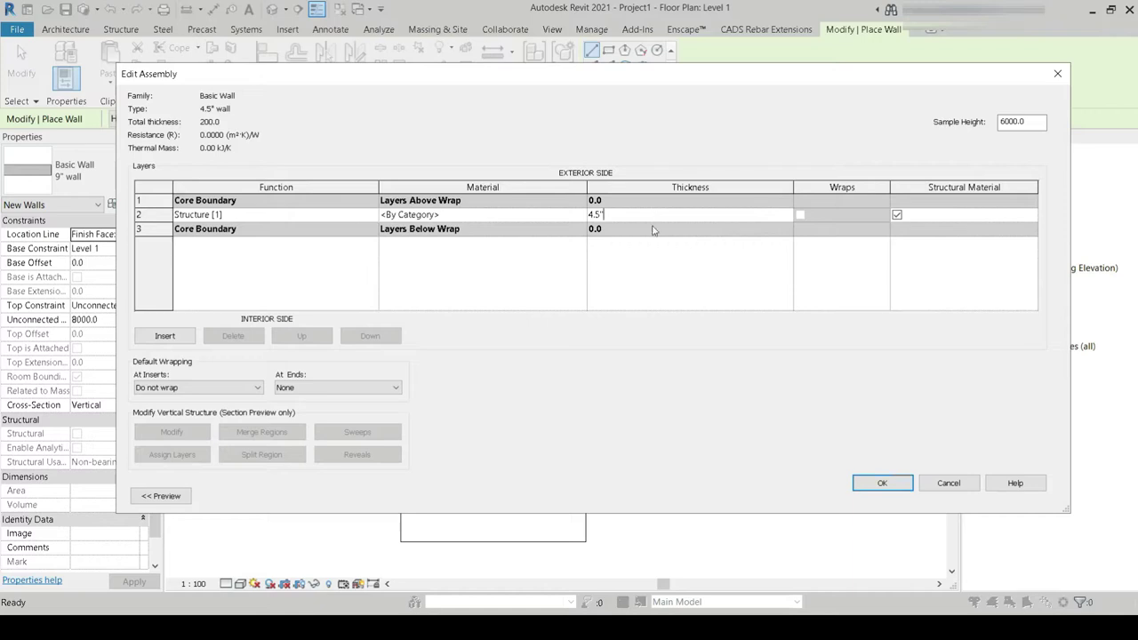
key("Tab")
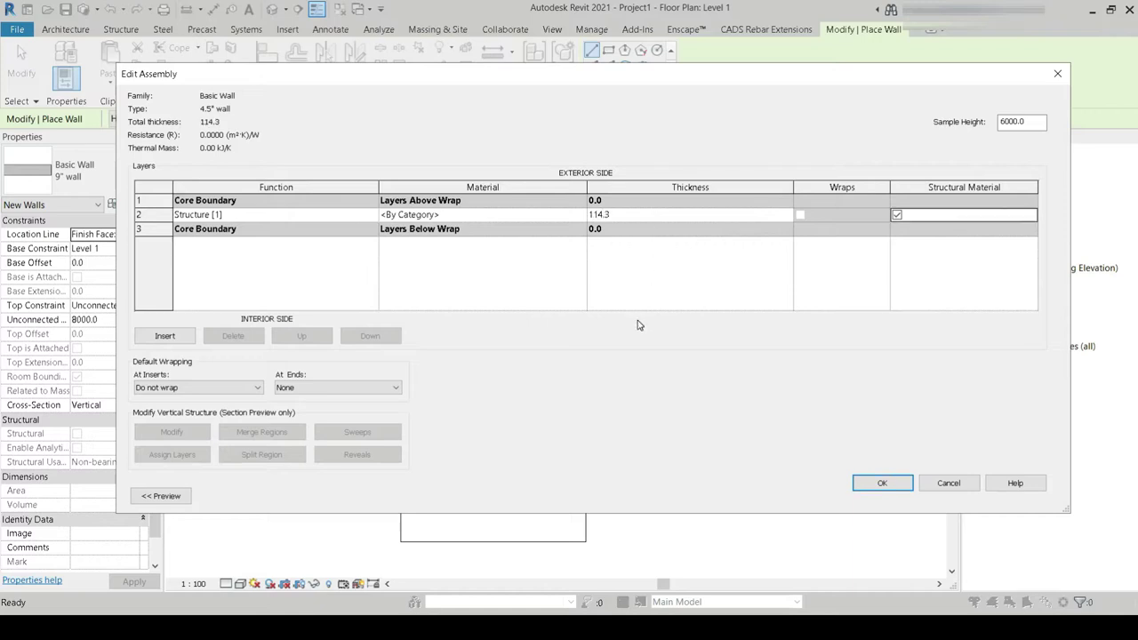
left_click(883, 485)
left_click(917, 499)
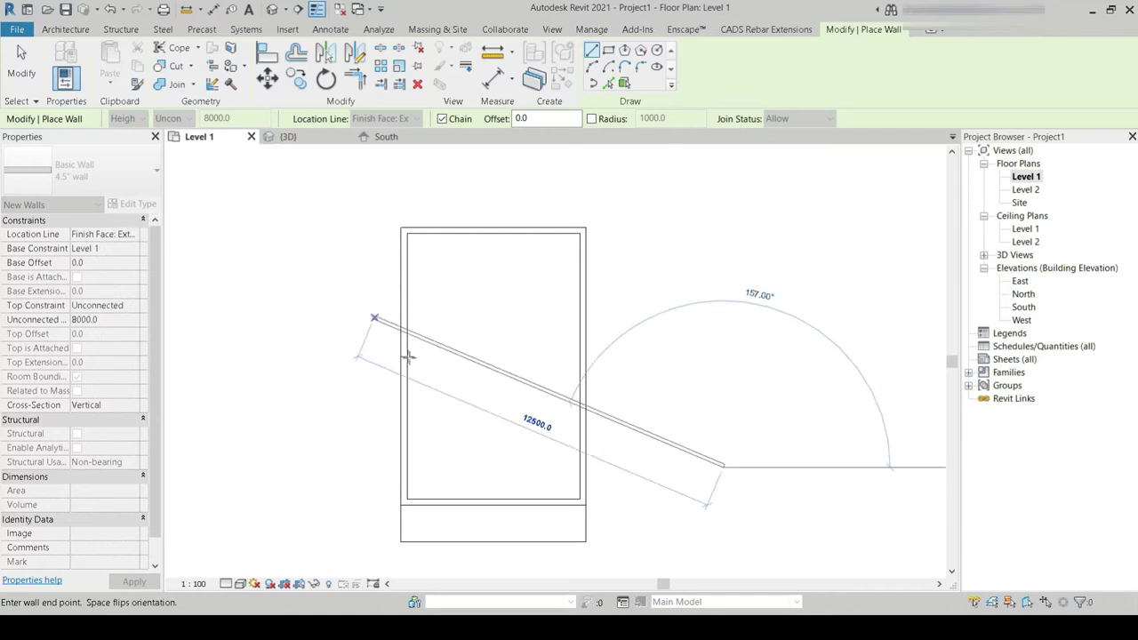
left_click(407, 357)
key("Escape")
key("Escape")
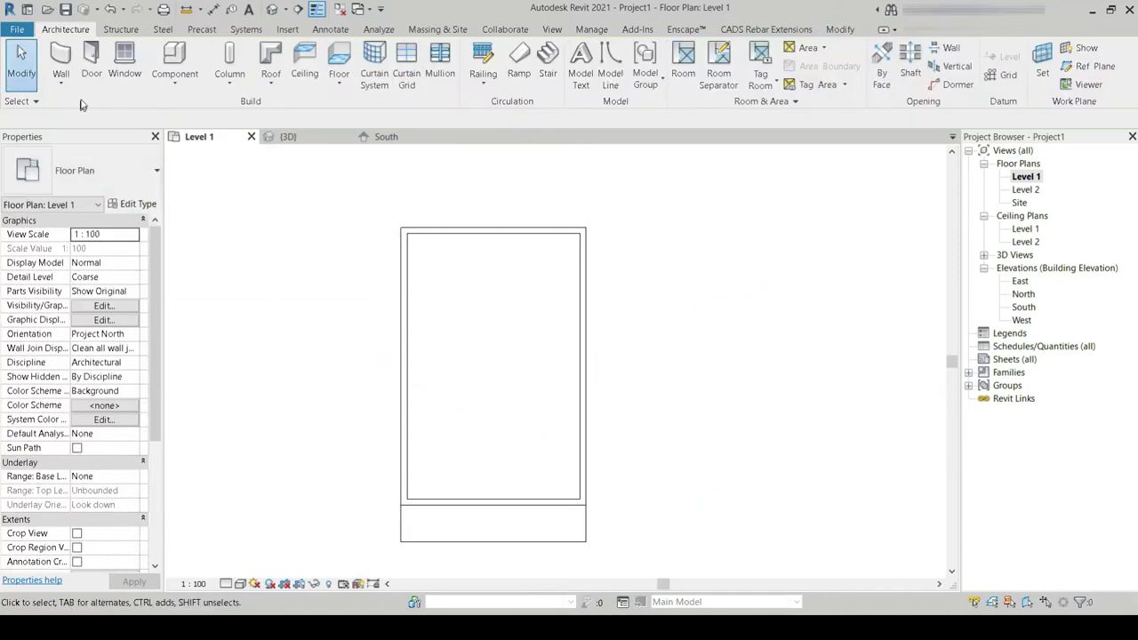
- Set the structure layer thickness of the 9" wall type to 9", accept the type properties, and leave the wall command
left_click(60, 61)
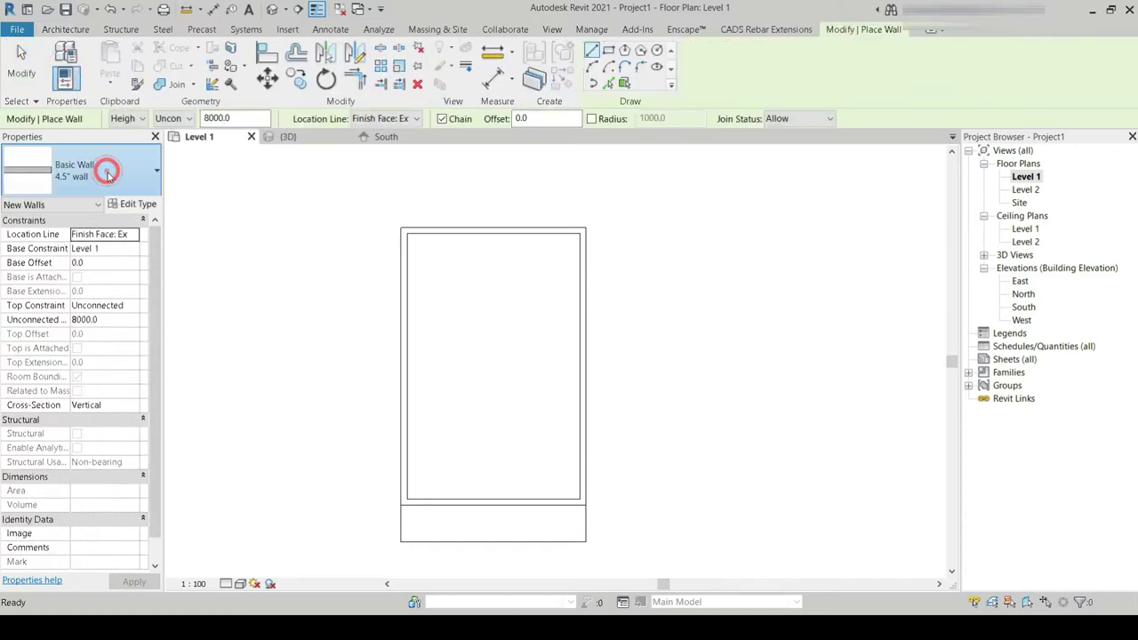
left_click(109, 185)
left_click(71, 277)
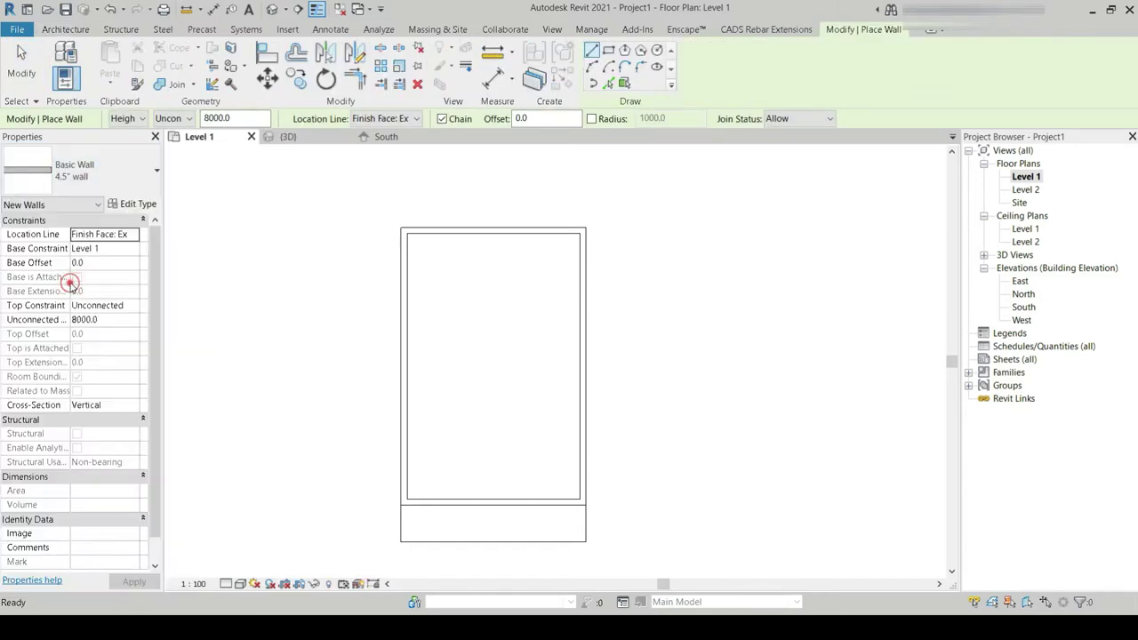
left_click(133, 203)
left_click(696, 216)
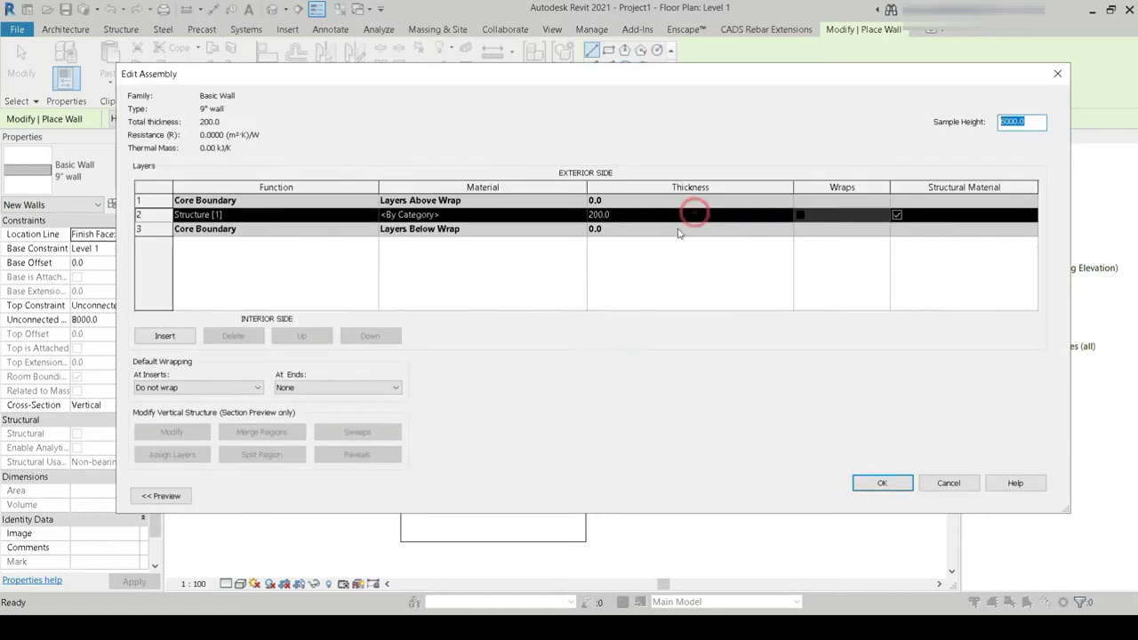
left_click(639, 216)
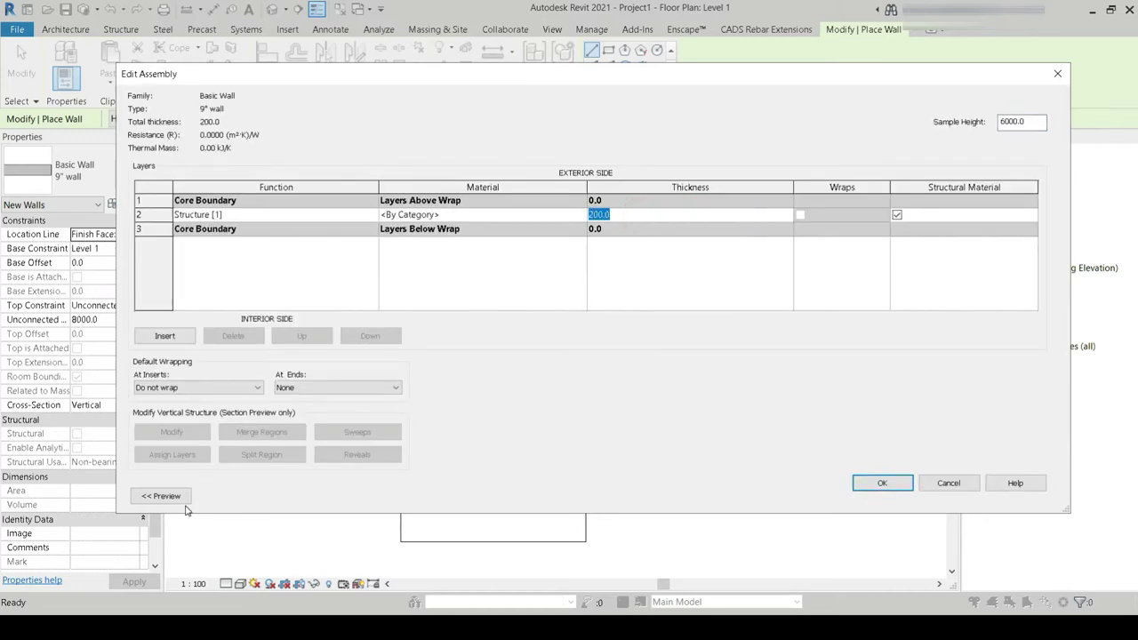
type("9\"")
key("Tab")
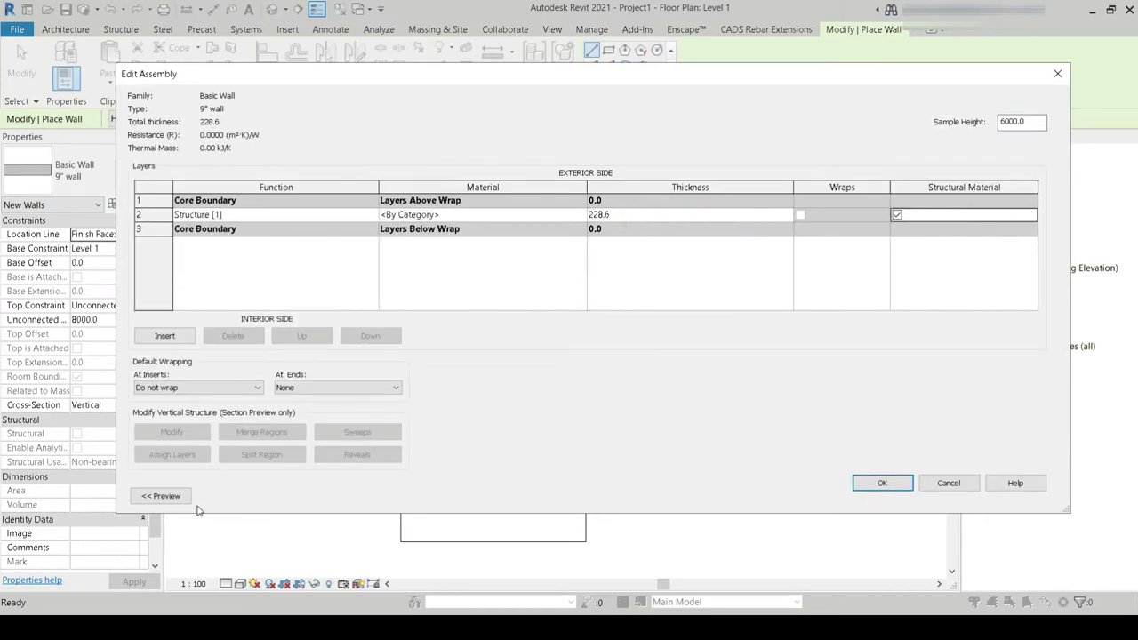
left_click(880, 482)
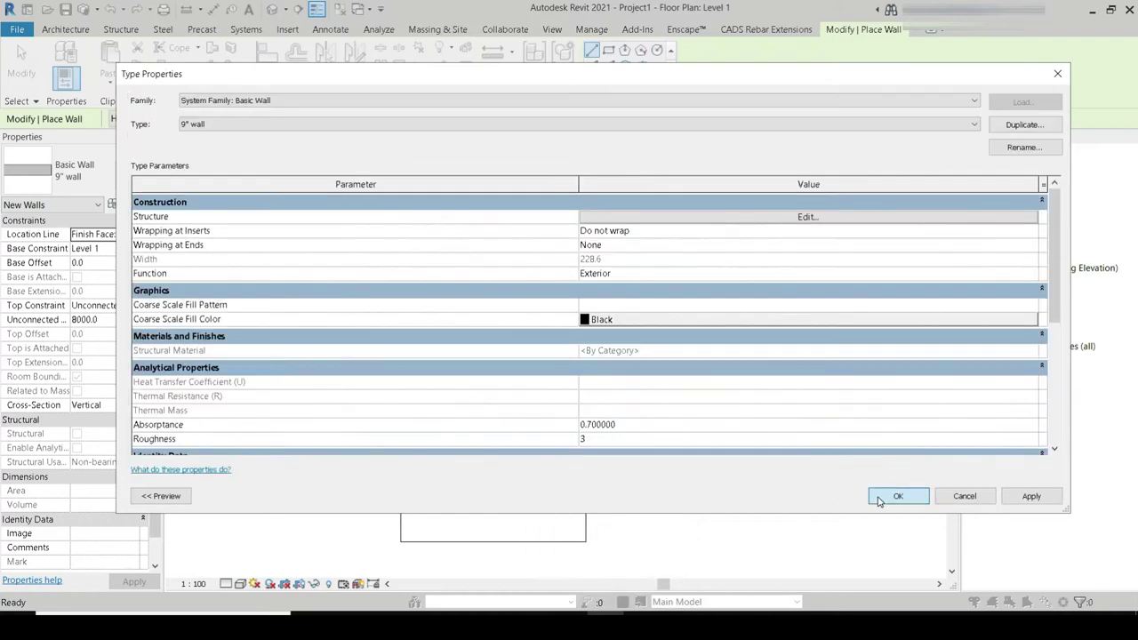
left_click(891, 492)
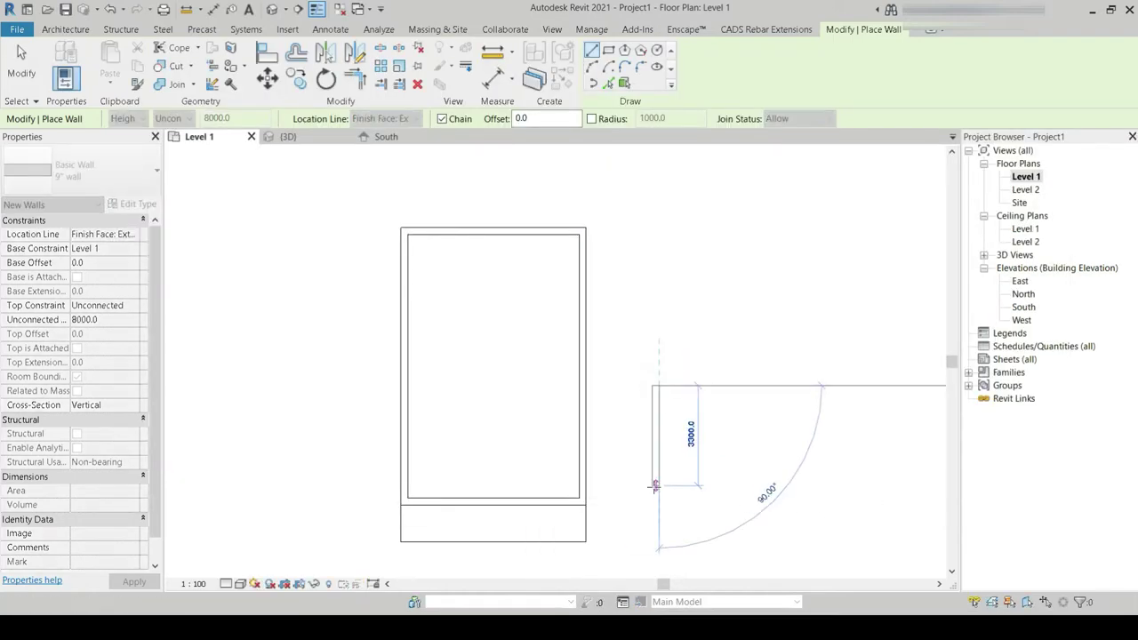
key("Escape")
key("Escape")
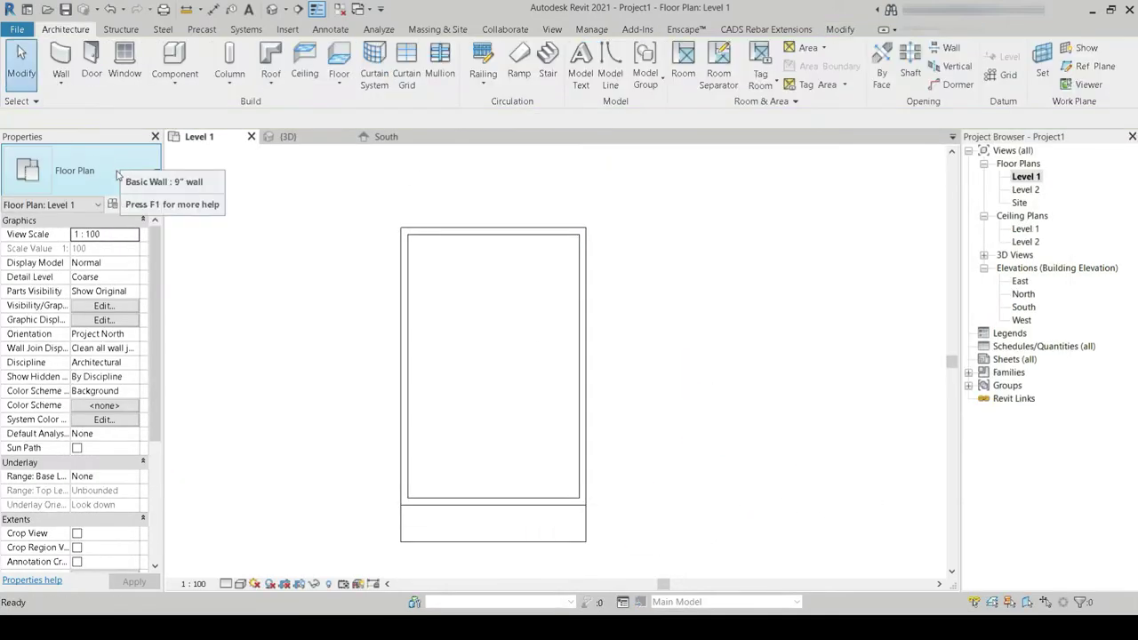
- Draw a horizontal 4.5" wall about 2700 mm long into the building from the midpoint of the east outer wall
left_click(60, 60)
left_click(122, 169)
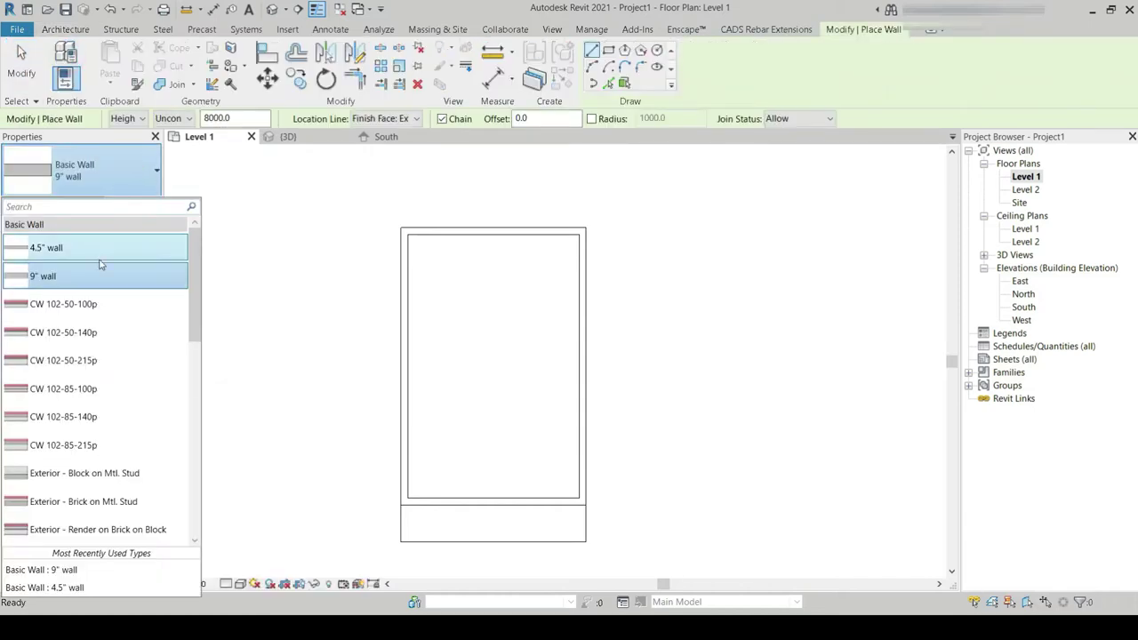
left_click(98, 248)
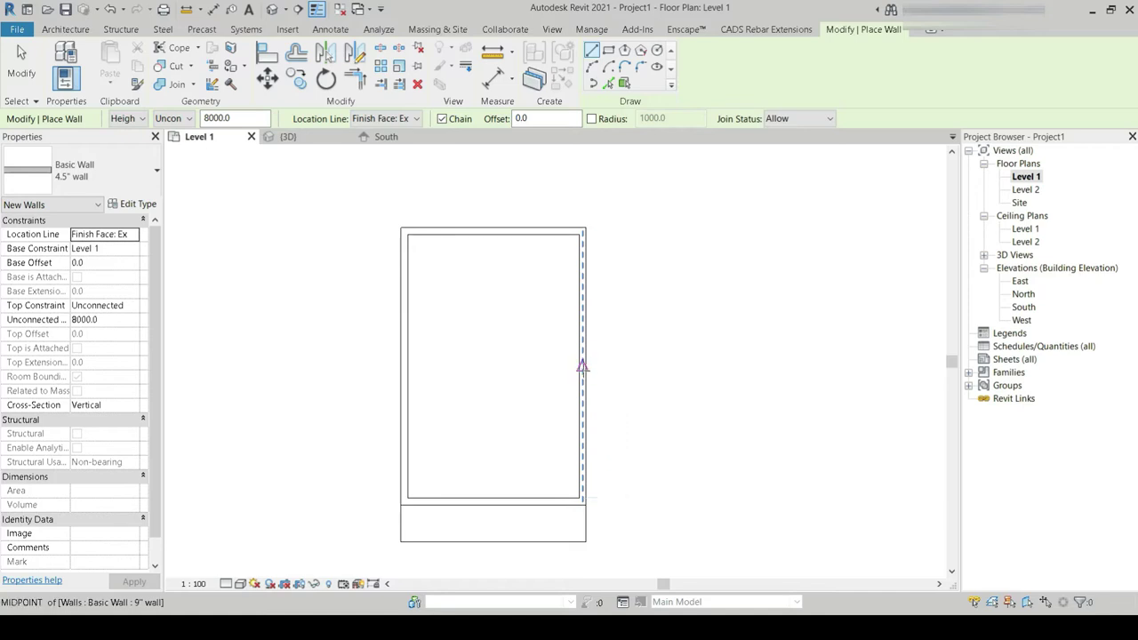
left_click(582, 366)
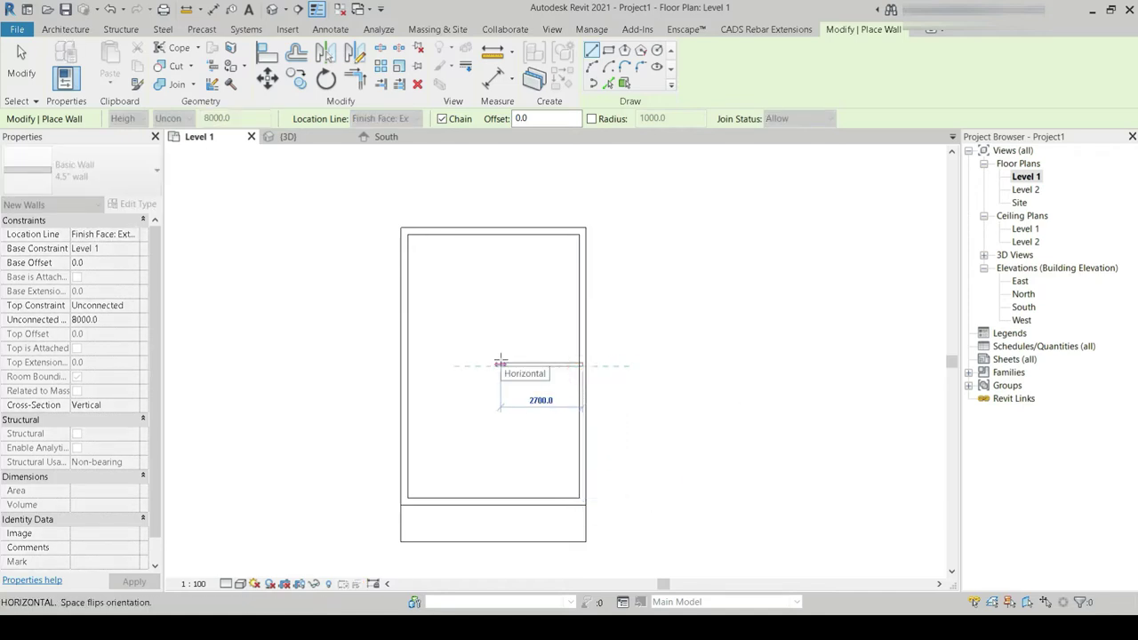
left_click(499, 361)
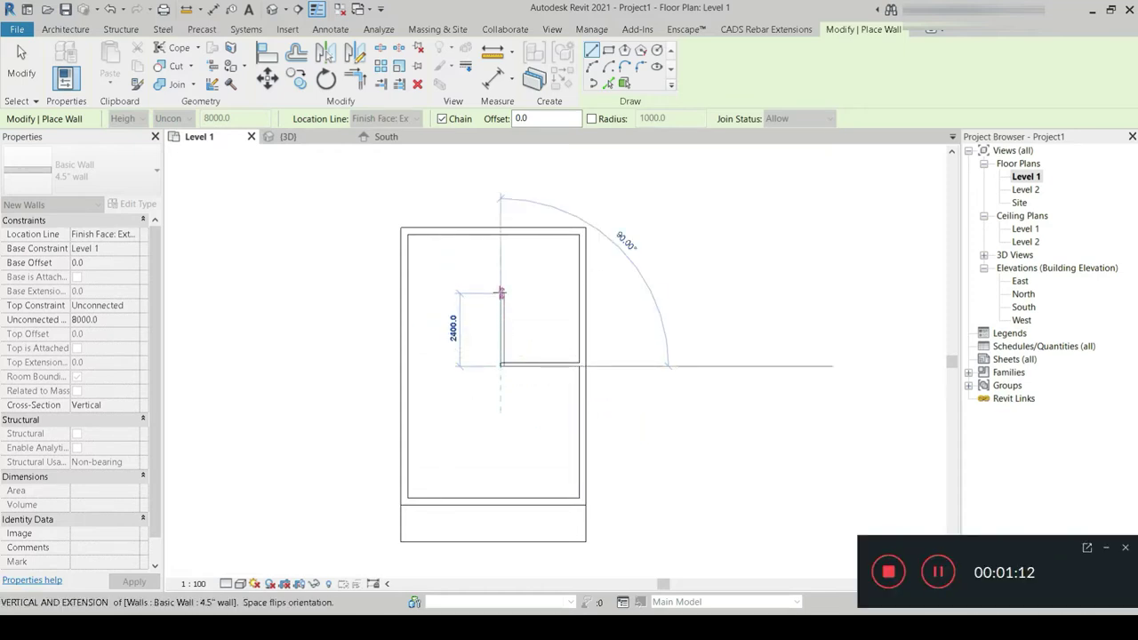
- Continue the 4.5" wall about 2400 mm north, step it a short way west, and run it north to the rear outer wall
left_click(501, 293)
left_click(463, 291)
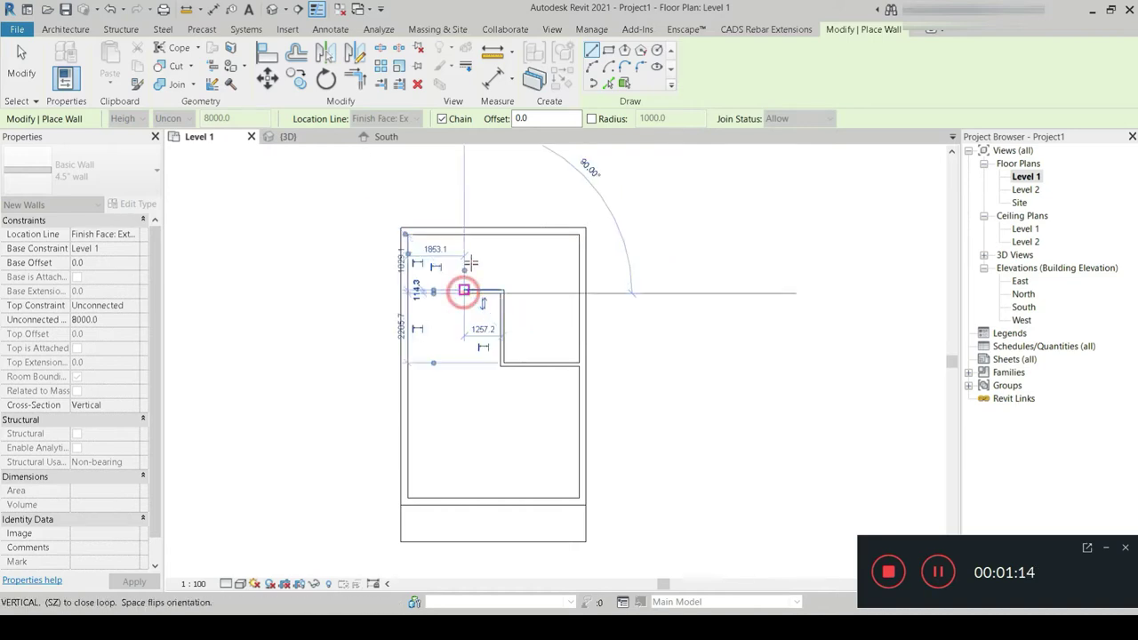
left_click(458, 232)
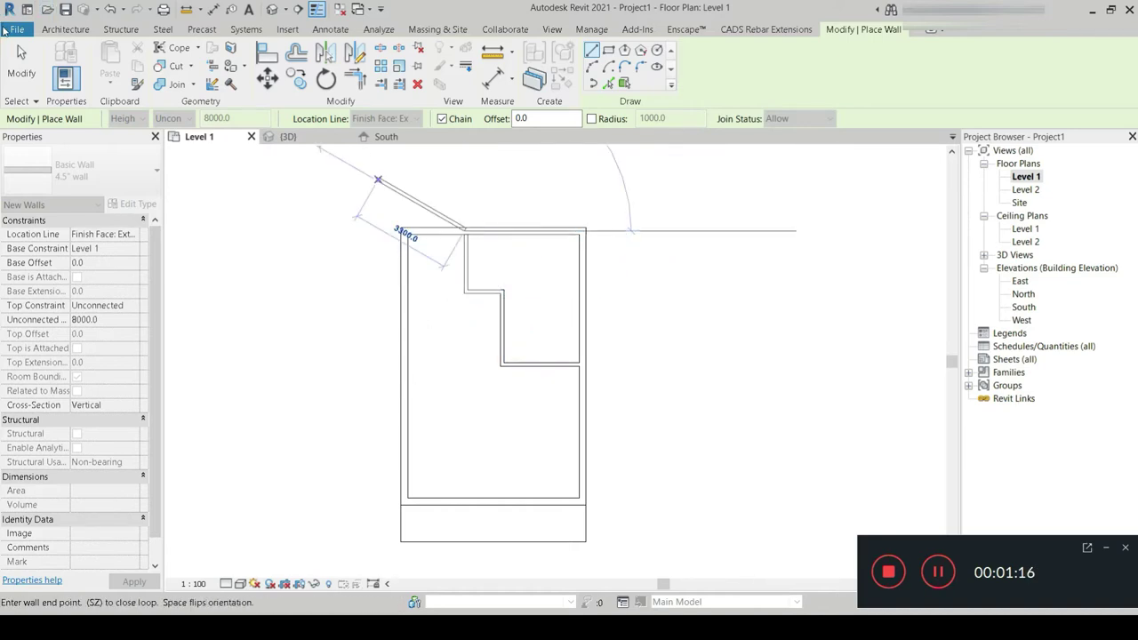
key("Escape")
key("Escape")
- Place an aligned dimension, using wall faces, between the southernmost horizontal 4.5" wall and the inner face of the front outer wall
scroll(523, 341, "up", 1)
scroll(637, 338, "up", 2)
scroll(429, 347, "down", 1)
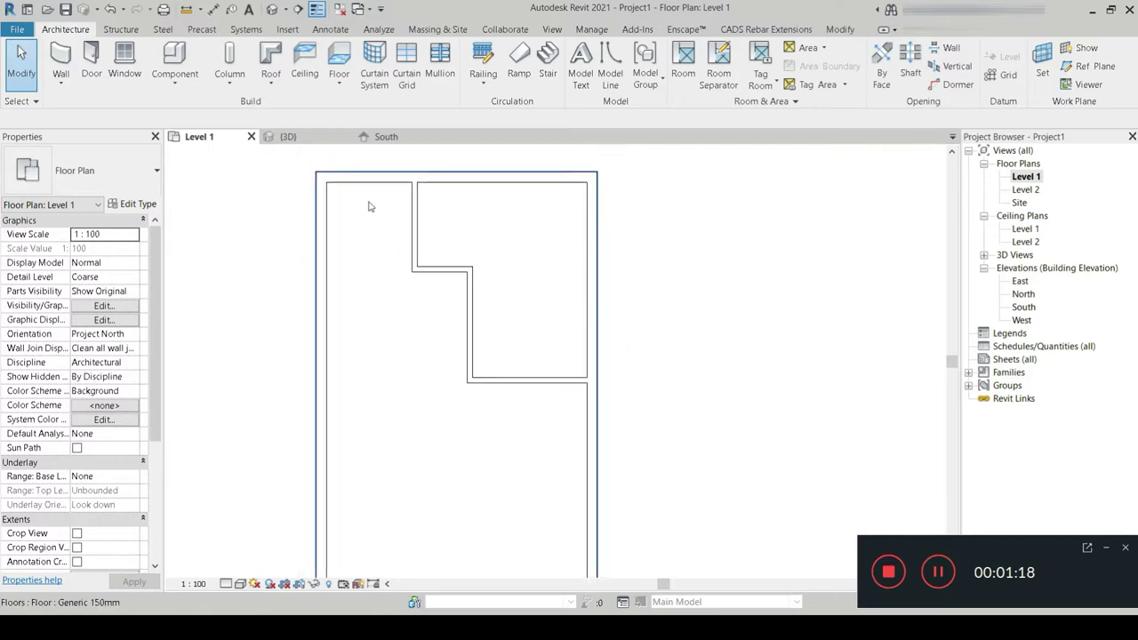
left_click(525, 381)
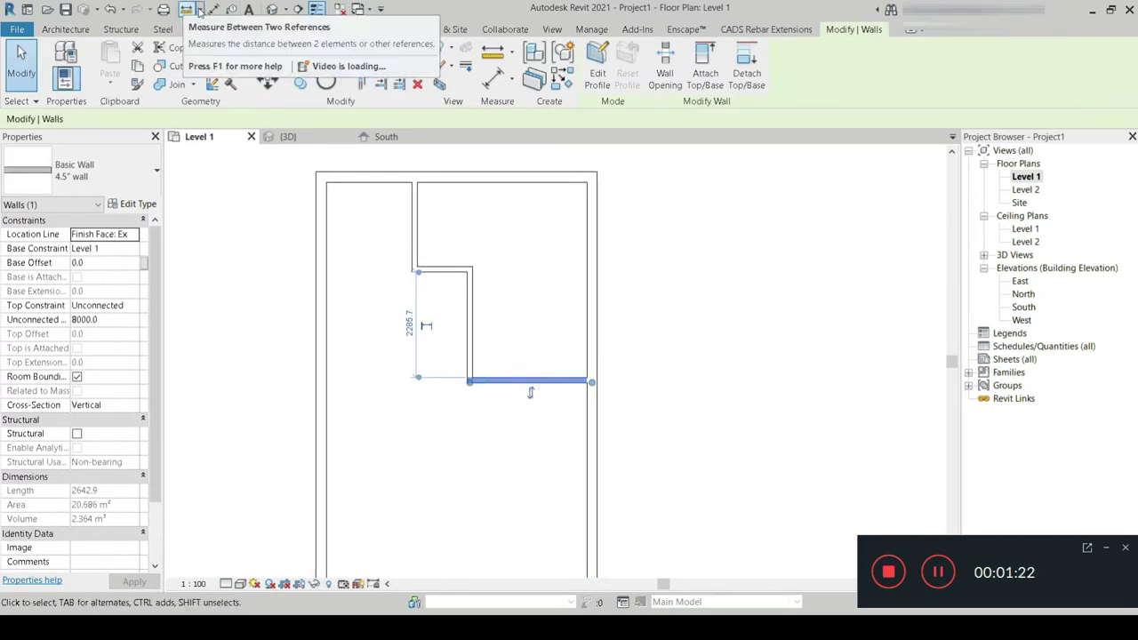
left_click(214, 11)
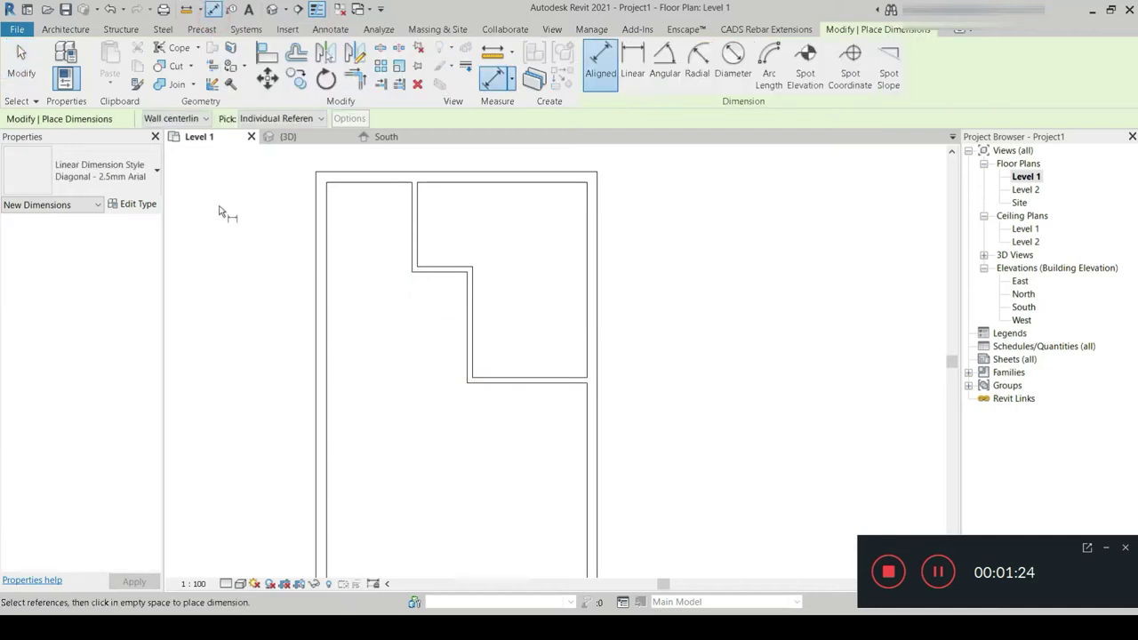
left_click(189, 119)
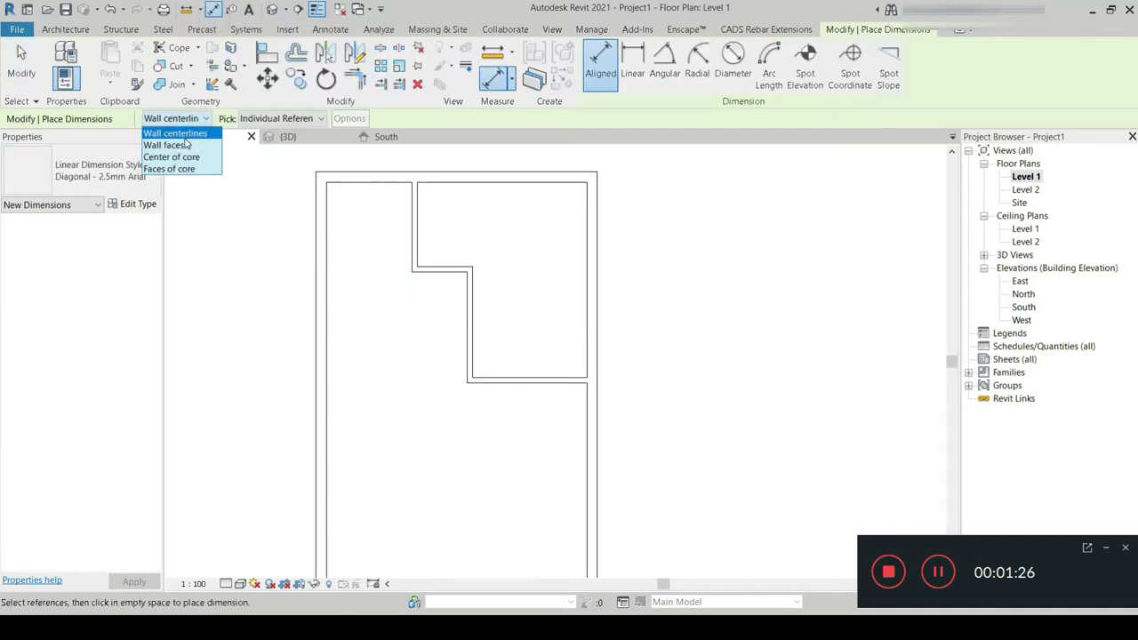
left_click(184, 146)
middle_click_drag(521, 432, 472, 277)
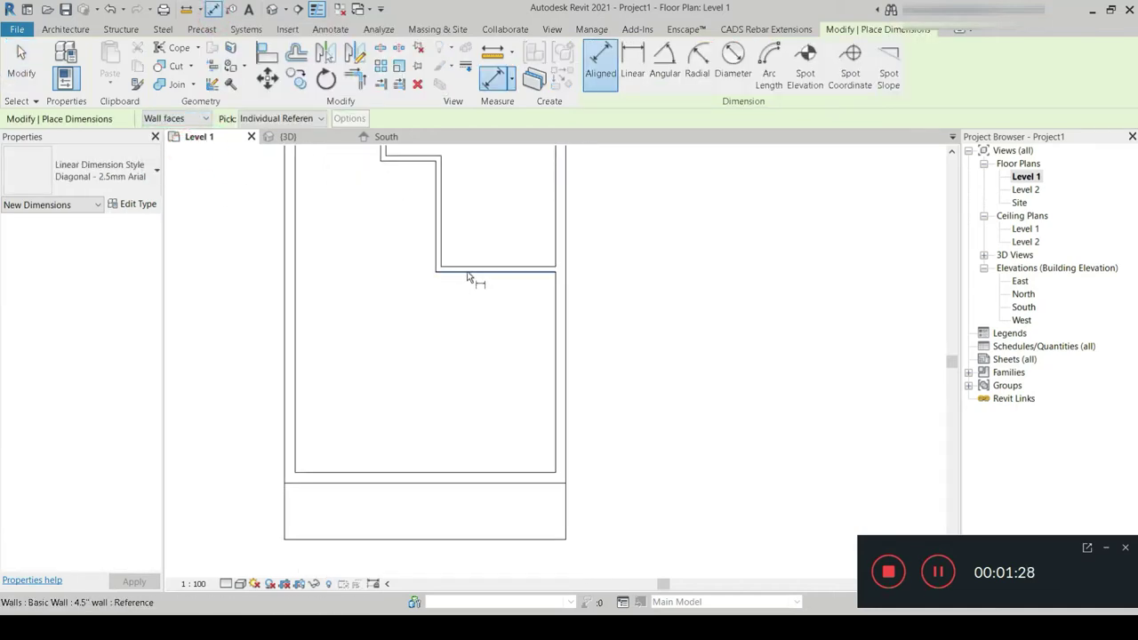
left_click(467, 271)
left_click(476, 471)
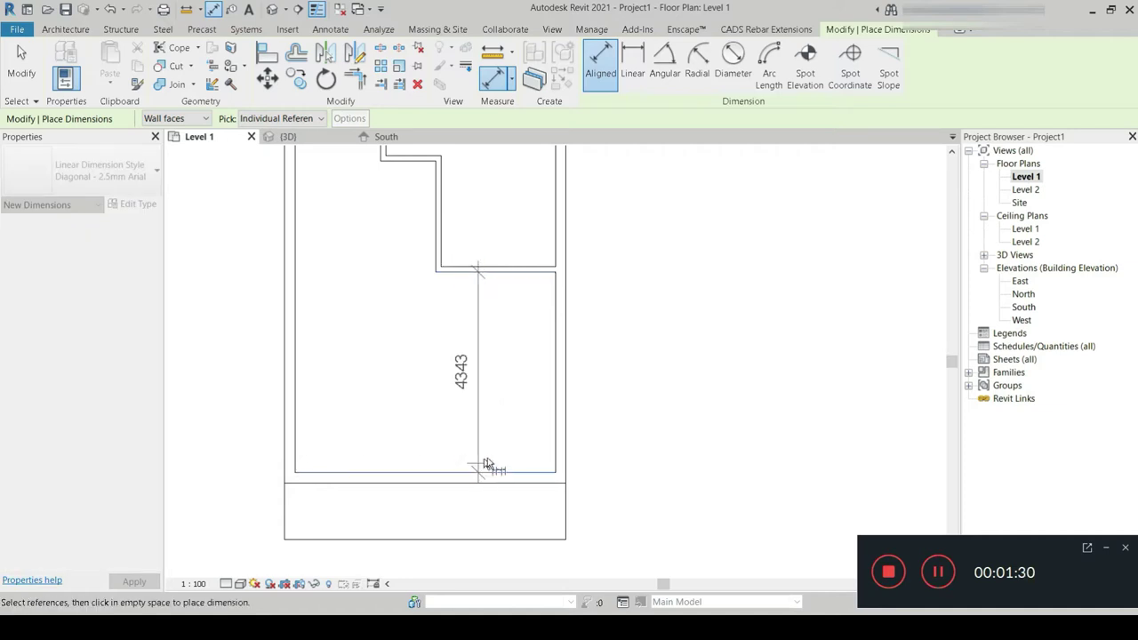
left_click(505, 445)
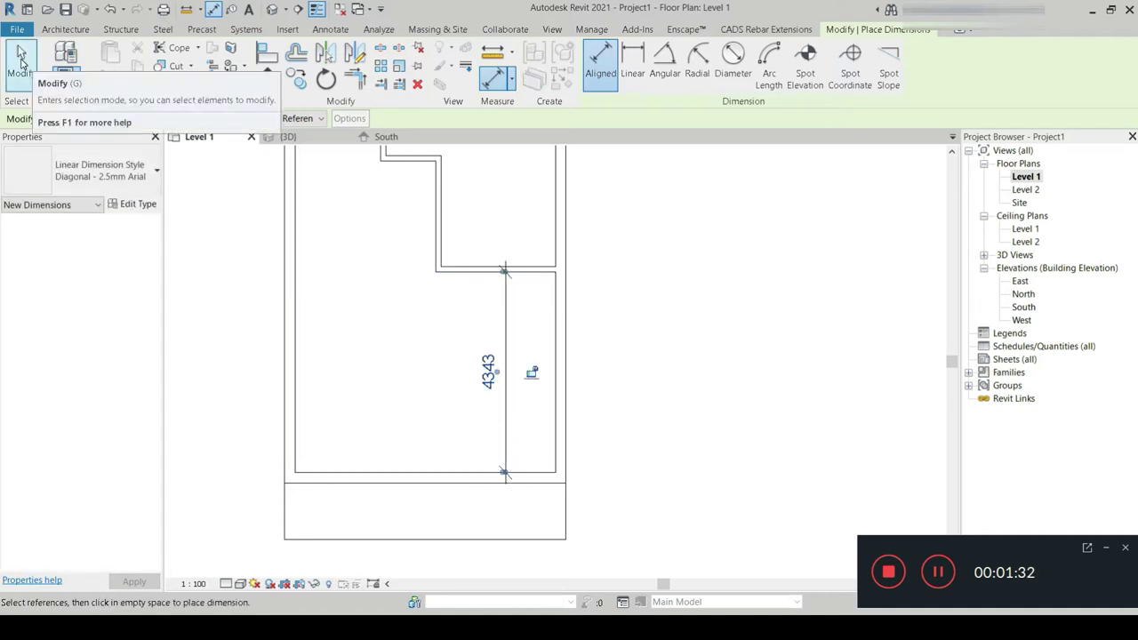
left_click(21, 61)
left_click(495, 376)
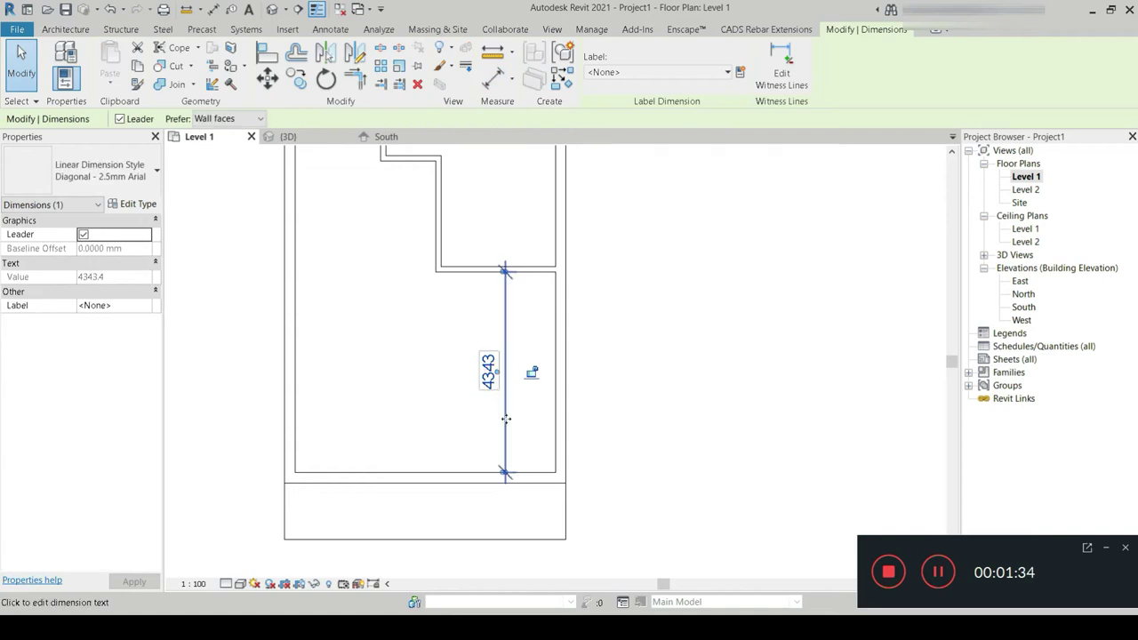
left_click(487, 381)
left_click(596, 467)
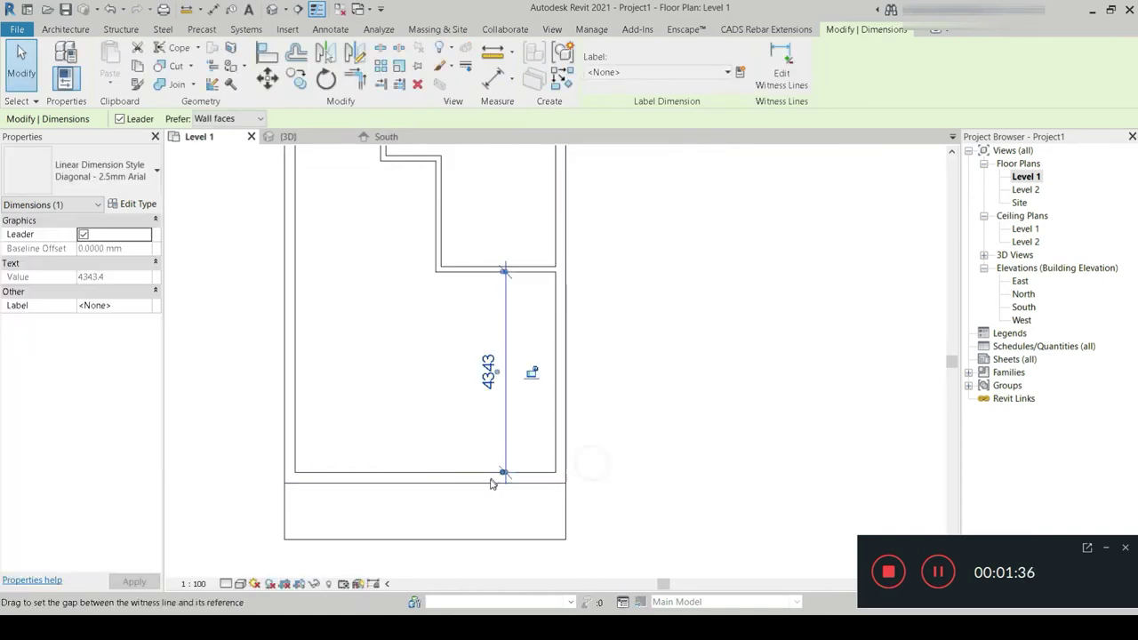
- Set the distance between the southernmost horizontal 4.5" wall and the front outer wall to 15'
left_click(475, 272)
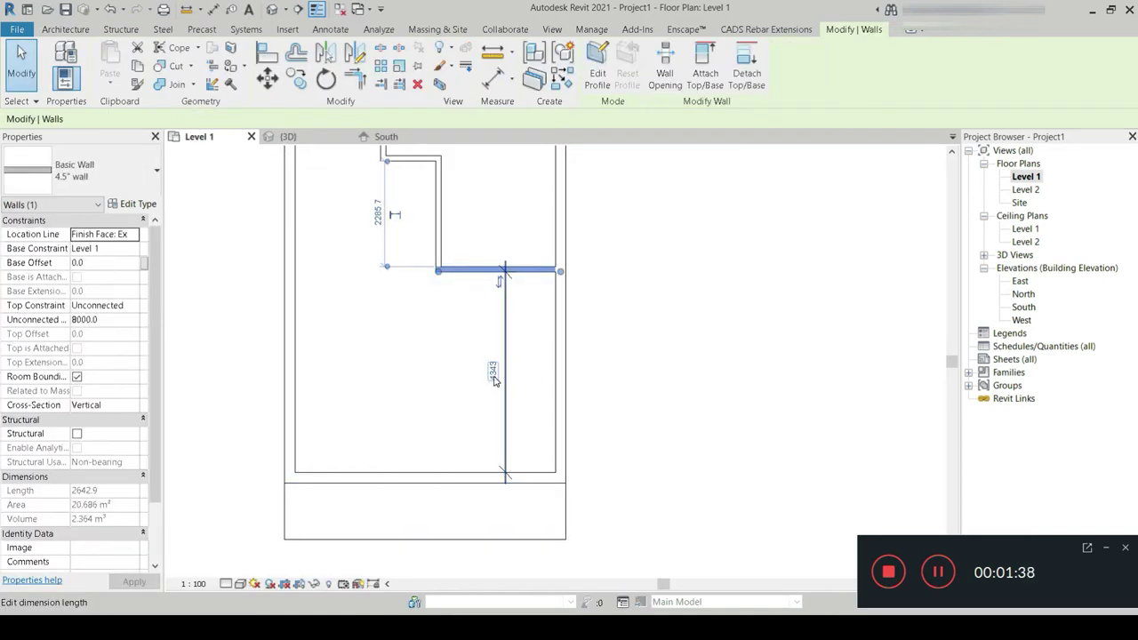
left_click(493, 375)
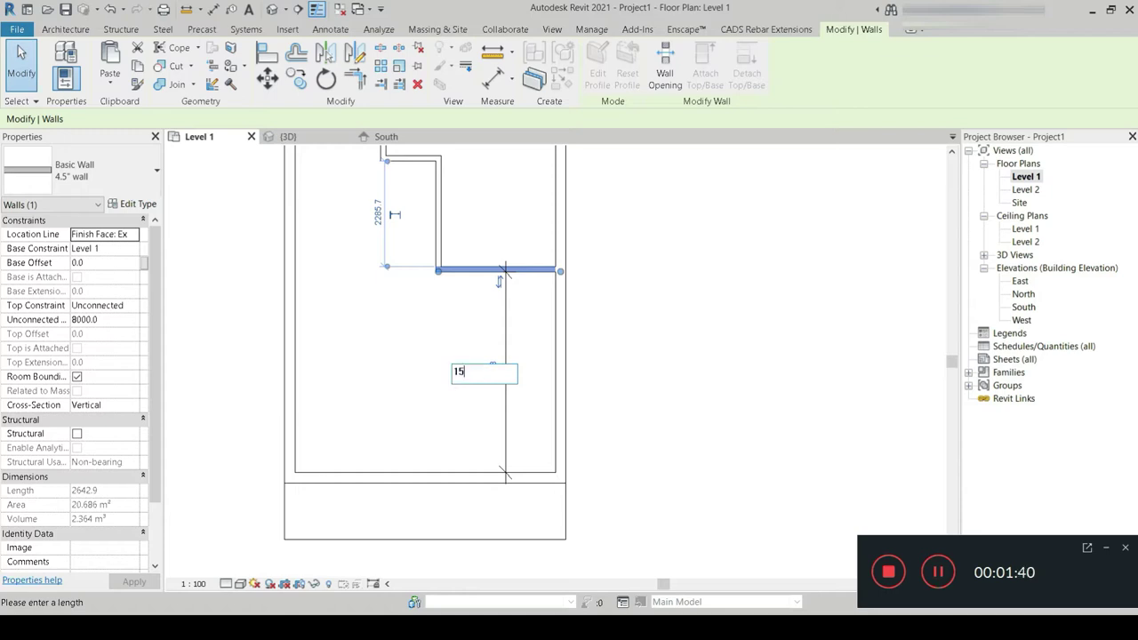
type("15'")
key("Return")
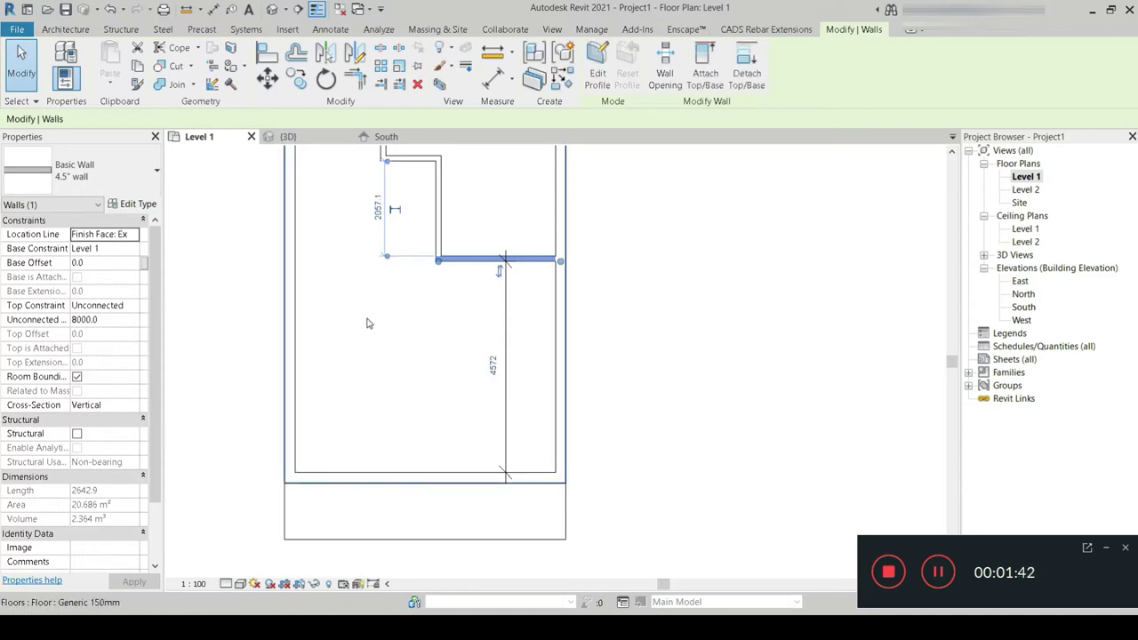
- With Create Similar, draw a second horizontal 4.5" wall, north of the dimensioned one, from the east outer wall to the vertical 4.5" wall
middle_click_drag(359, 371, 414, 417)
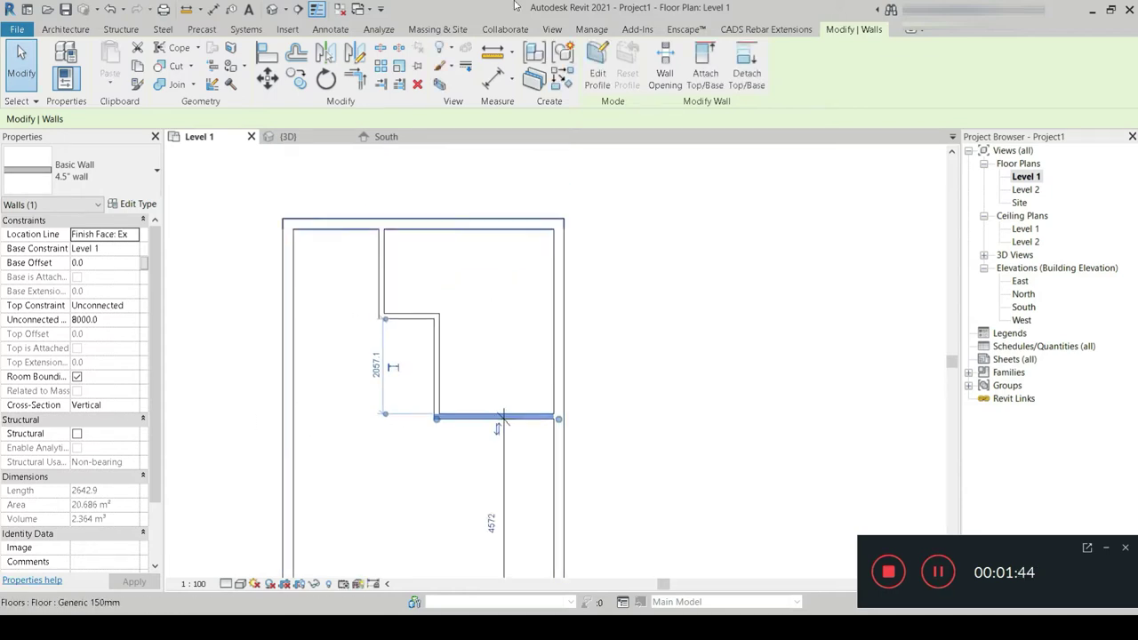
scroll(479, 399, "up", 2)
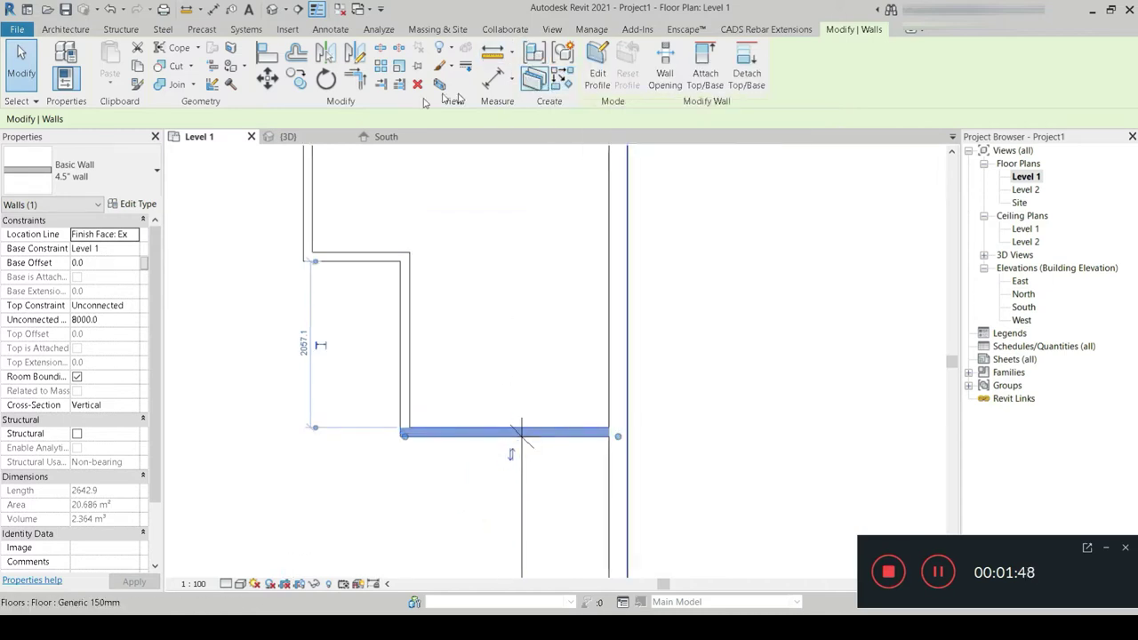
left_click(563, 84)
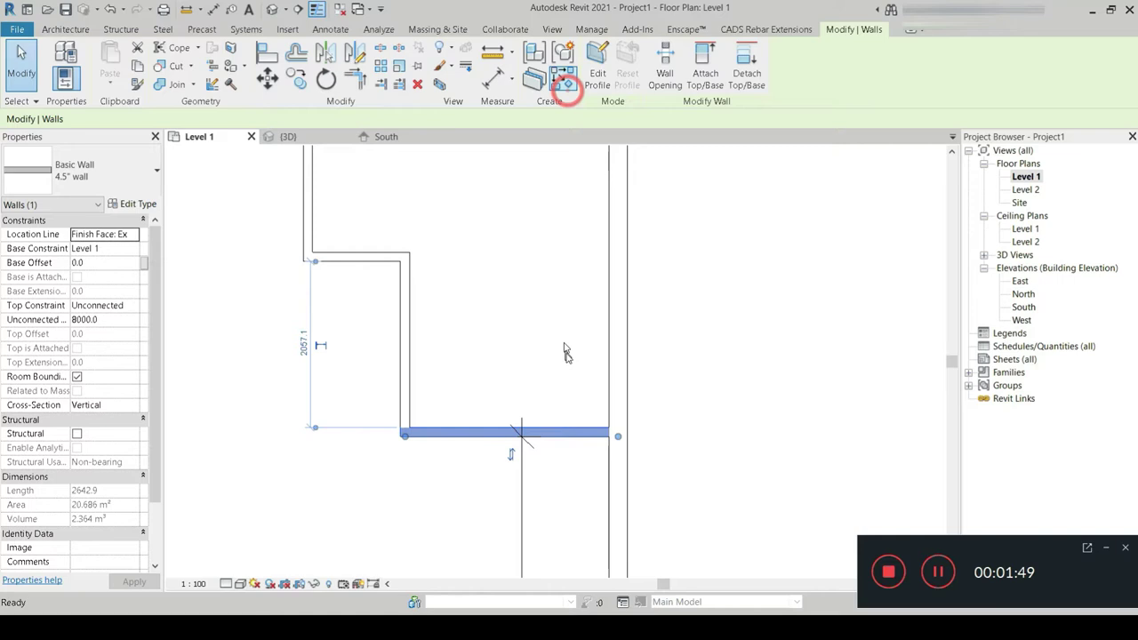
left_click(609, 366)
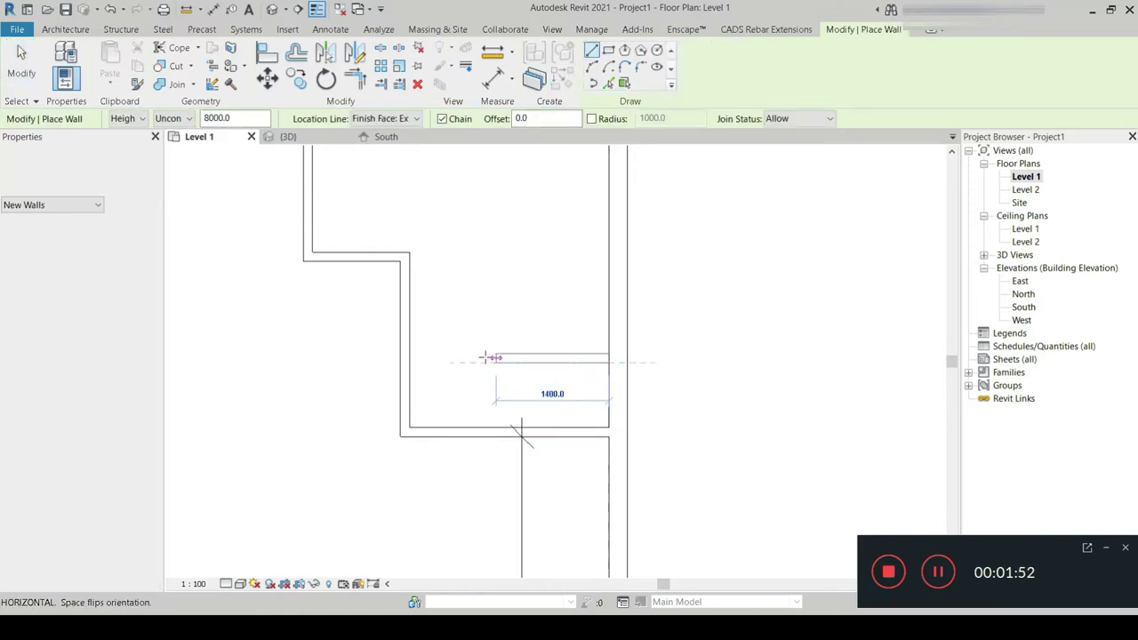
left_click(410, 359)
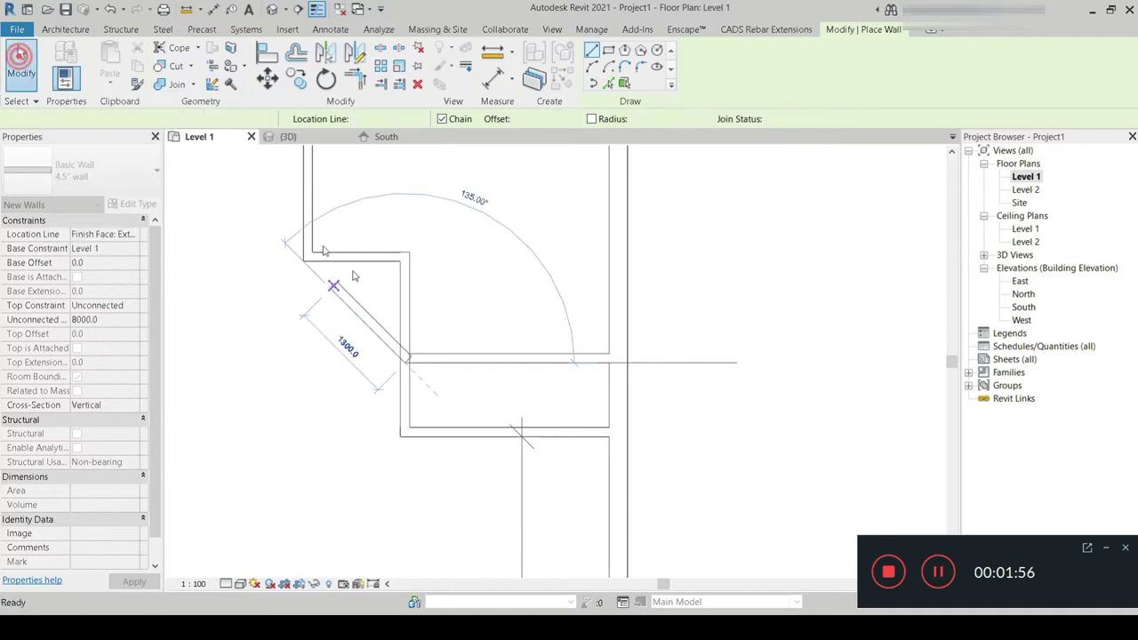
left_click(20, 55)
- Set the Top Constraint of all 4.5" wall instances in the entire project to Up to level: Level 2
middle_click_drag(421, 369, 431, 458)
left_click(415, 417)
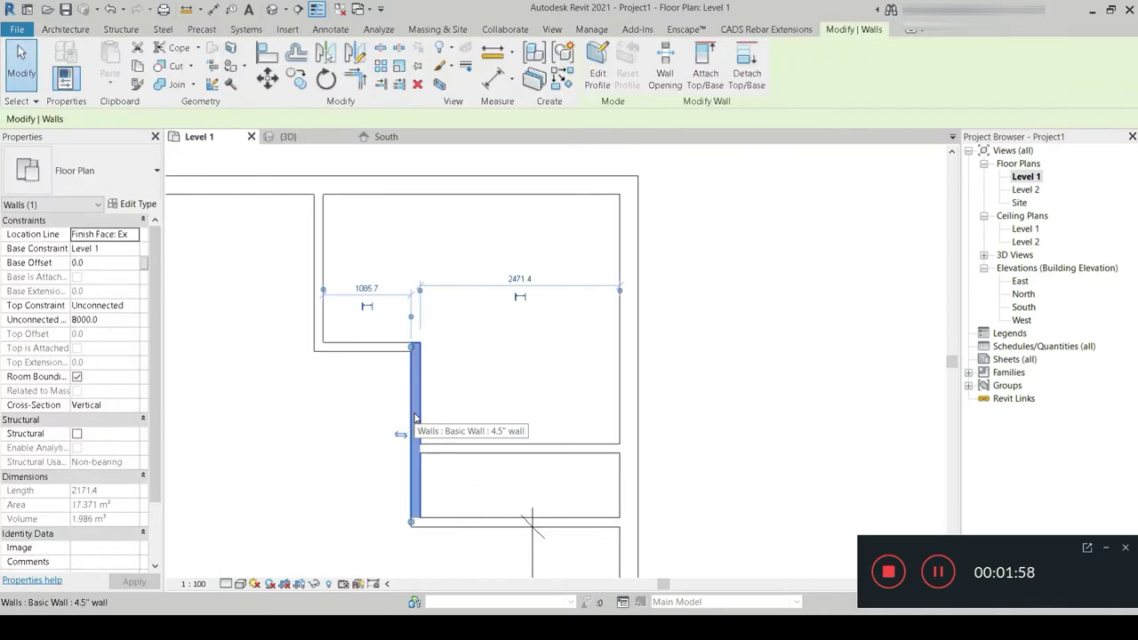
right_click(414, 417)
mouse_move(569, 265)
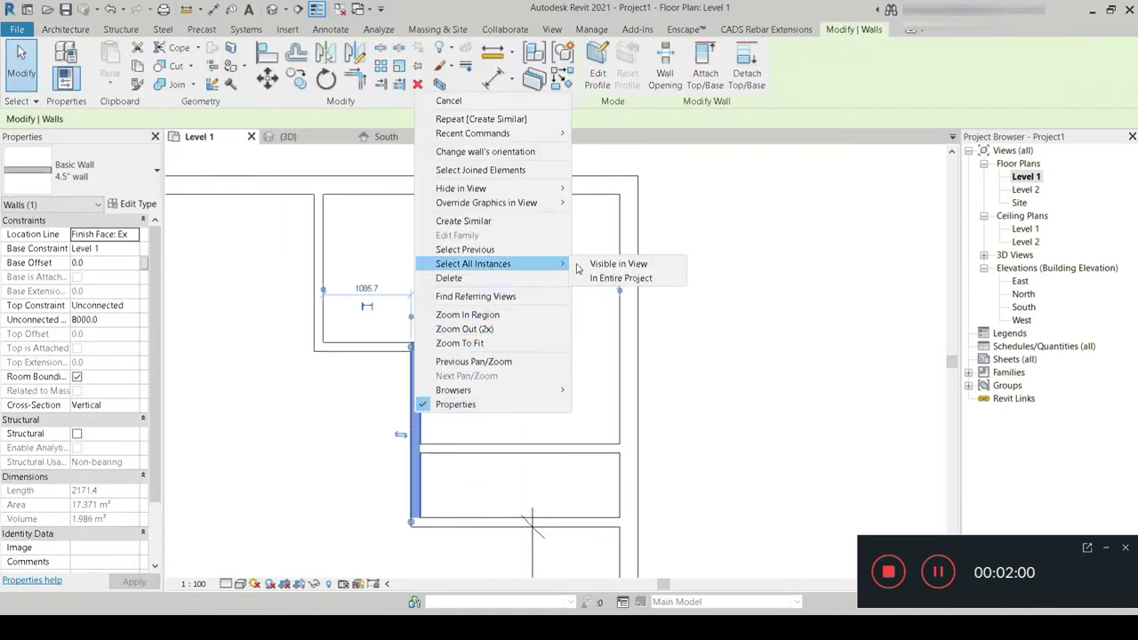
left_click(604, 278)
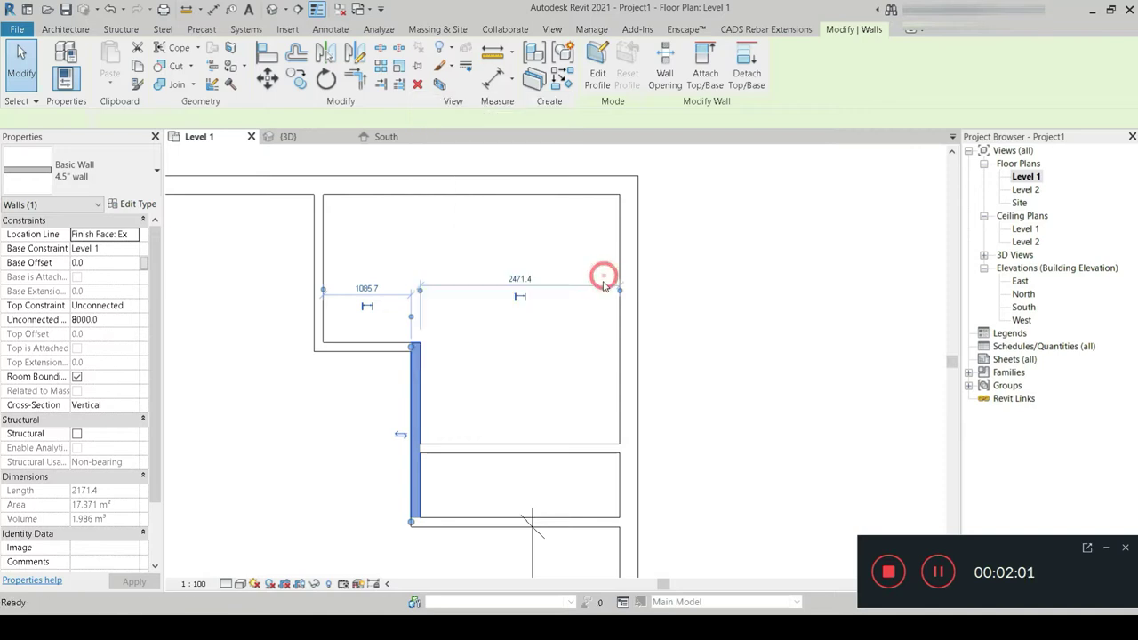
left_click(132, 306)
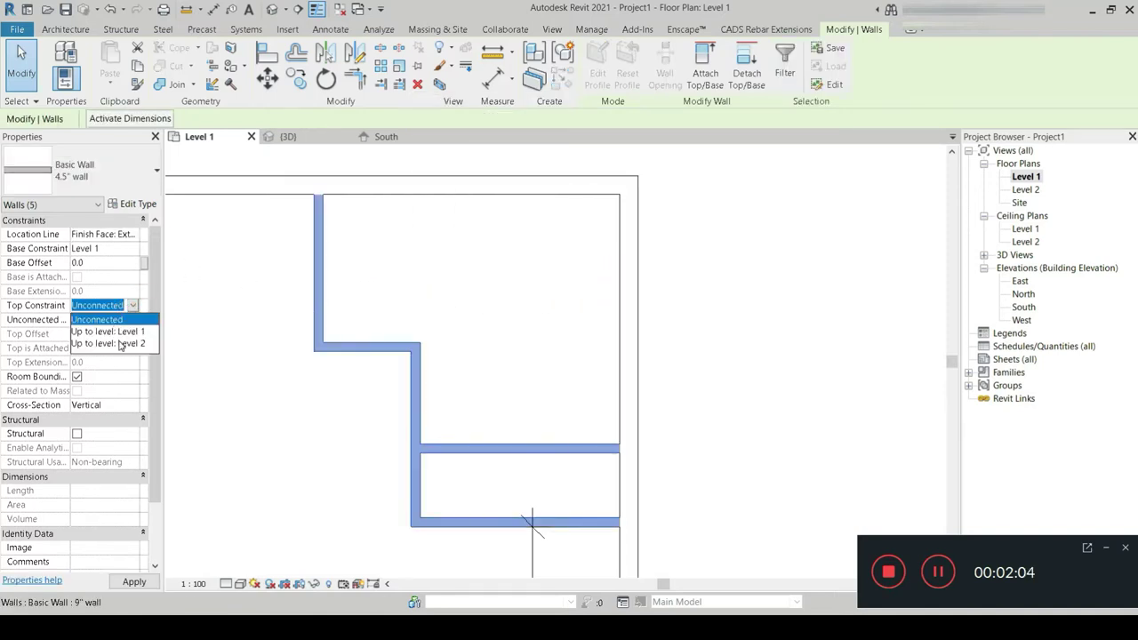
left_click(120, 343)
left_click(351, 430)
scroll(420, 418, "down", 1)
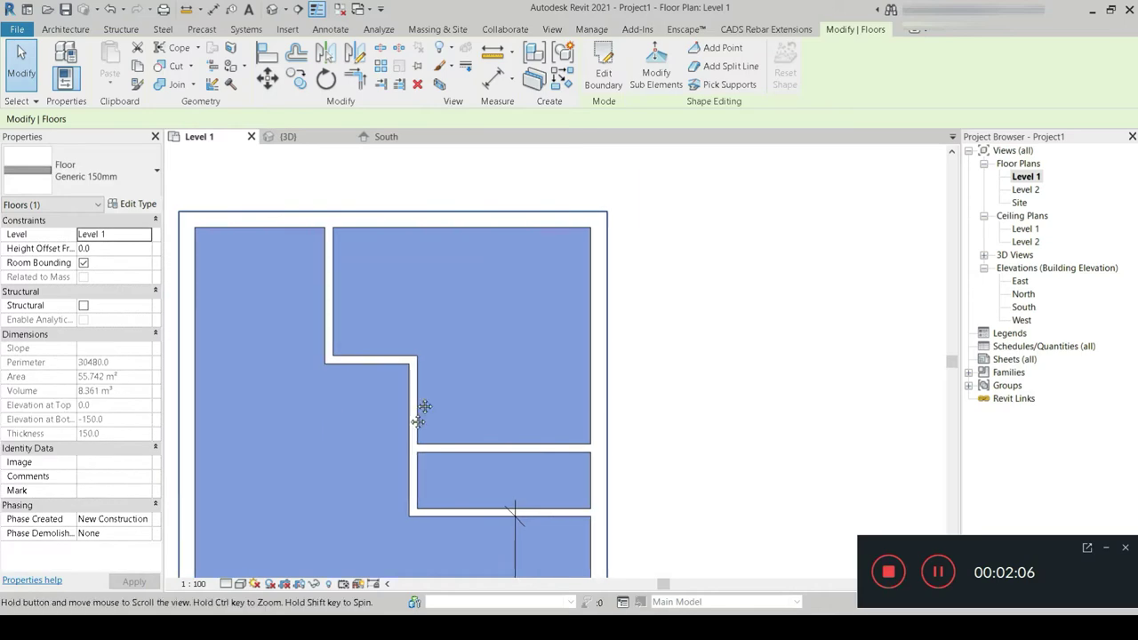
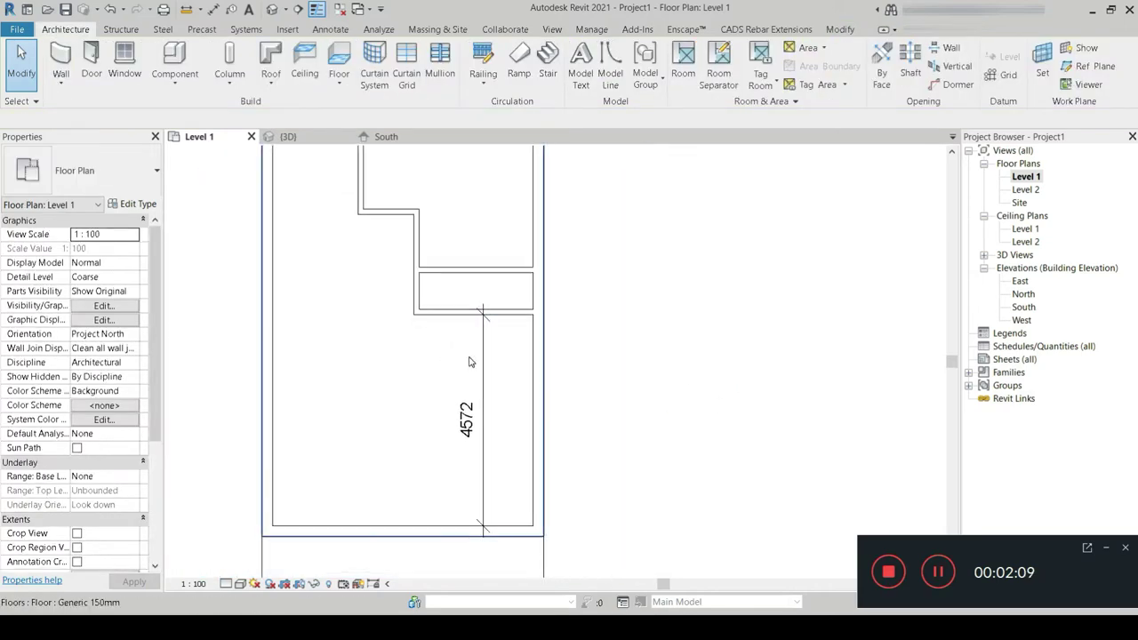
- Delete the aligned dimension between the southernmost horizontal 4.5" wall and the front outer wall
left_click(483, 385)
key("Escape")
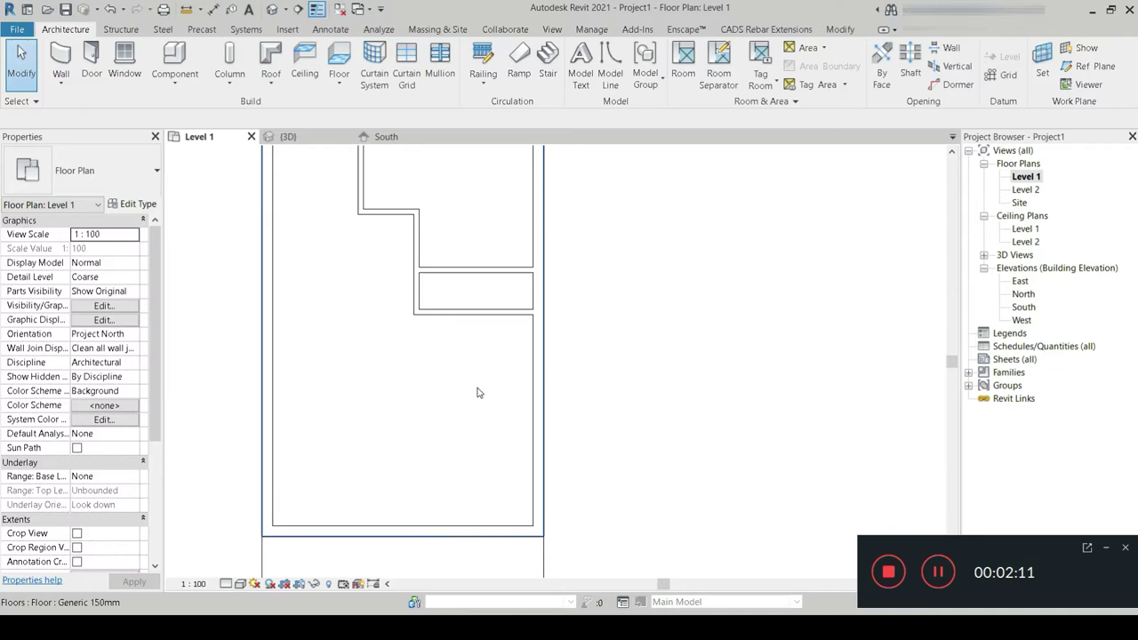
scroll(478, 391, "down", 3)
middle_click_drag(472, 406, 513, 384)
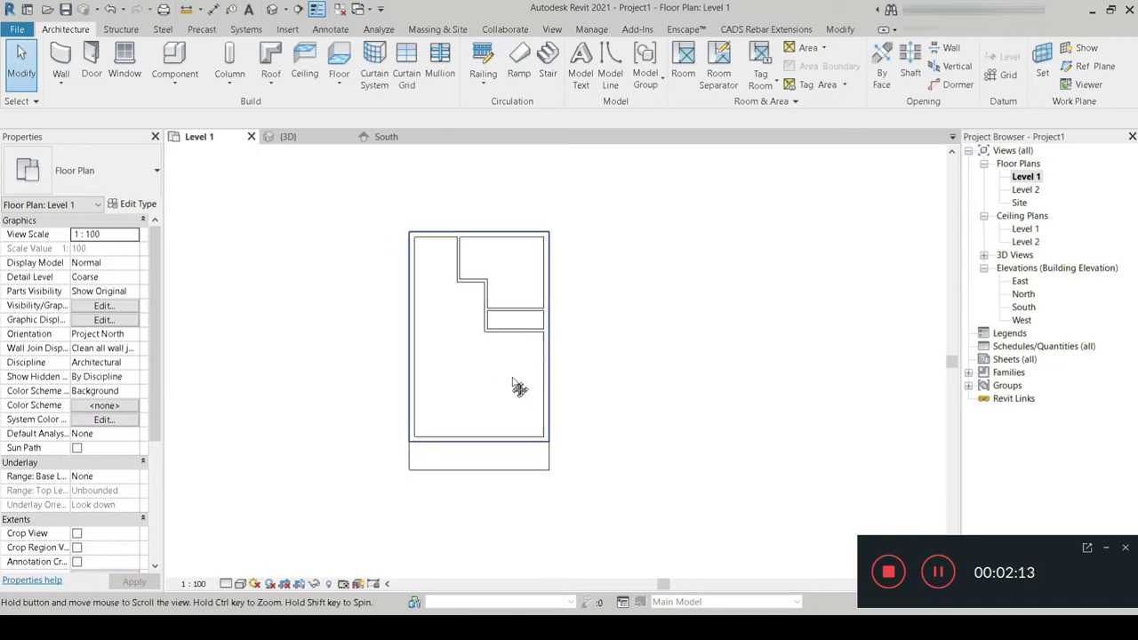
- In the 3D view, set the Top Constraint of the southernmost horizontal 4.5" wall to Unconnected
left_click(273, 11)
scroll(373, 421, "down", 4)
middle_click_drag(372, 421, 425, 384, "shift")
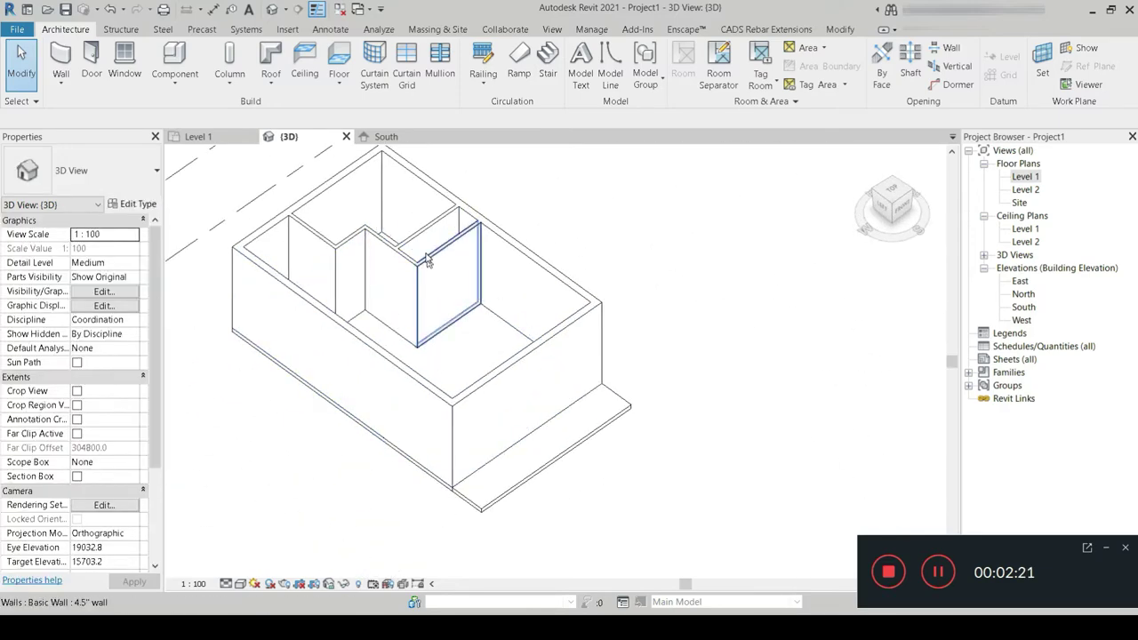
left_click(442, 281)
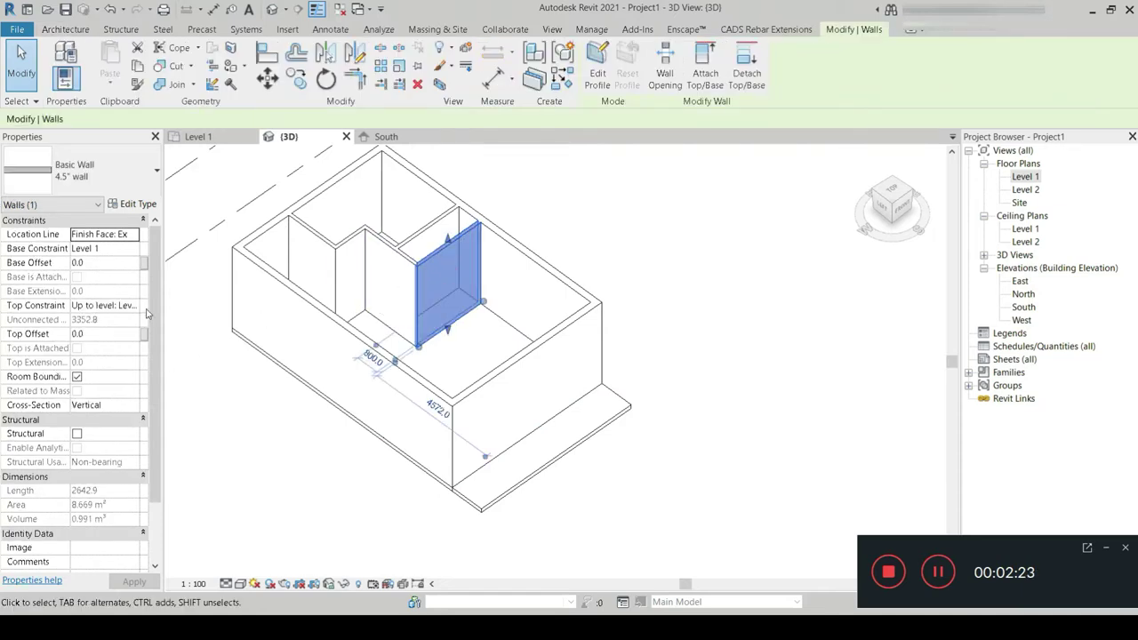
left_click(138, 305)
left_click(133, 306)
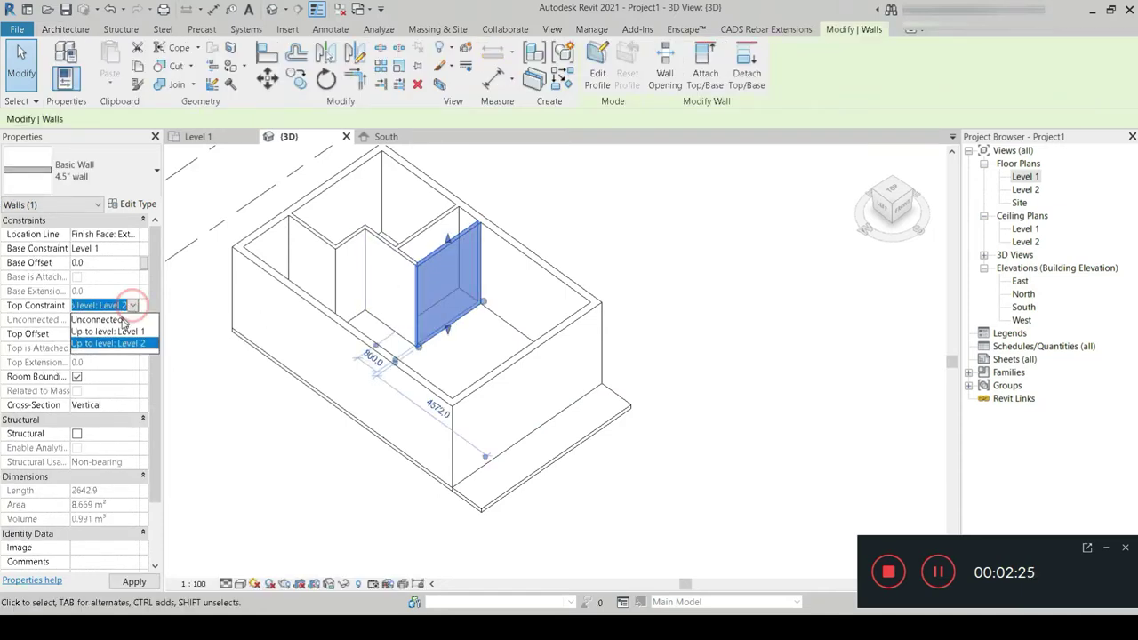
left_click(98, 319)
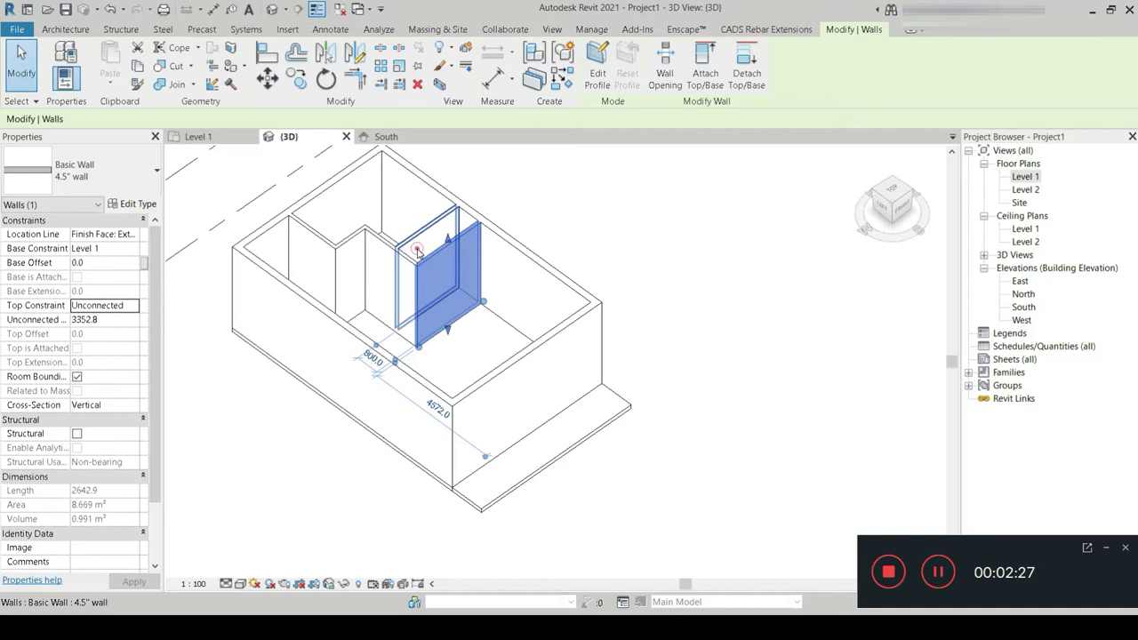
- Make the second horizontal 4.5" wall, just north of the southernmost one, Unconnected with an unconnected height of 1 m
left_click(130, 305)
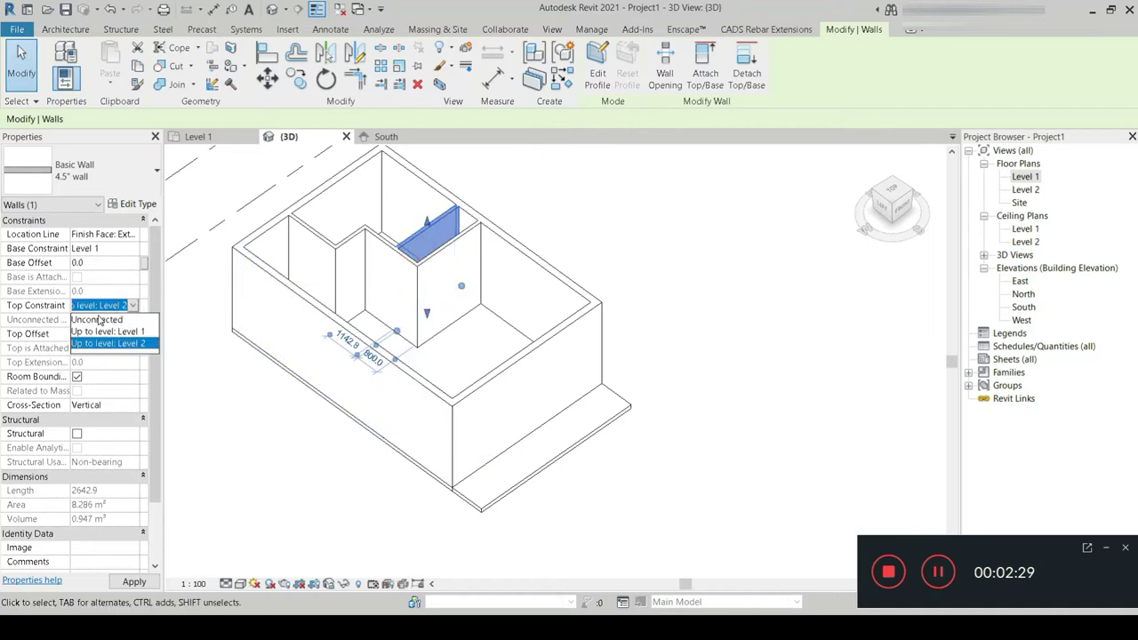
left_click(98, 319)
scroll(375, 310, "up", 3)
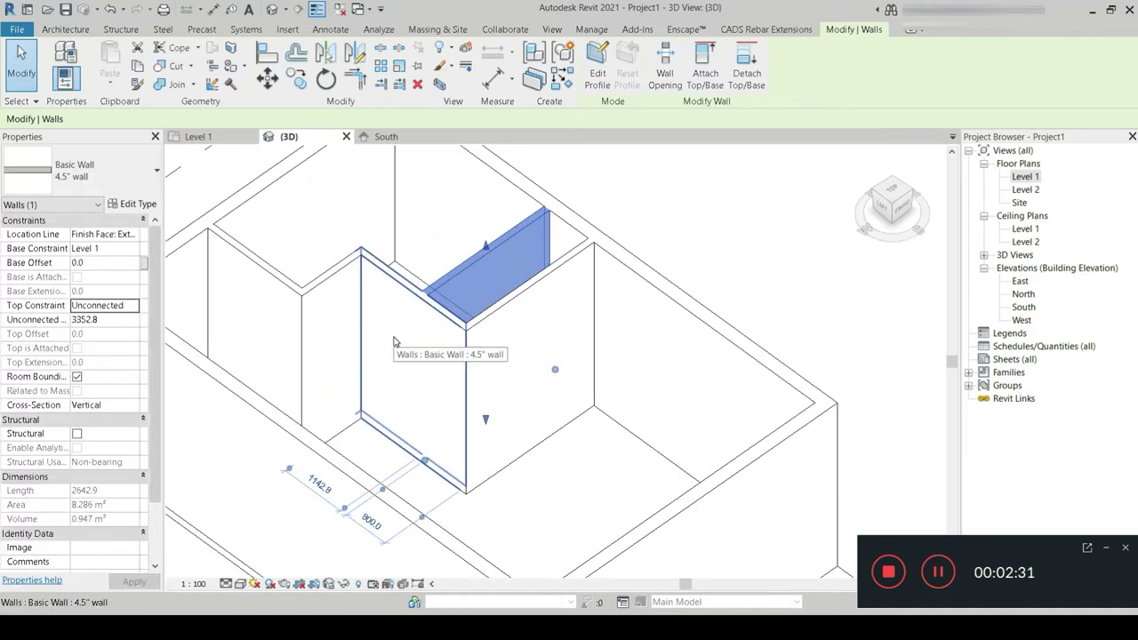
left_click(101, 319)
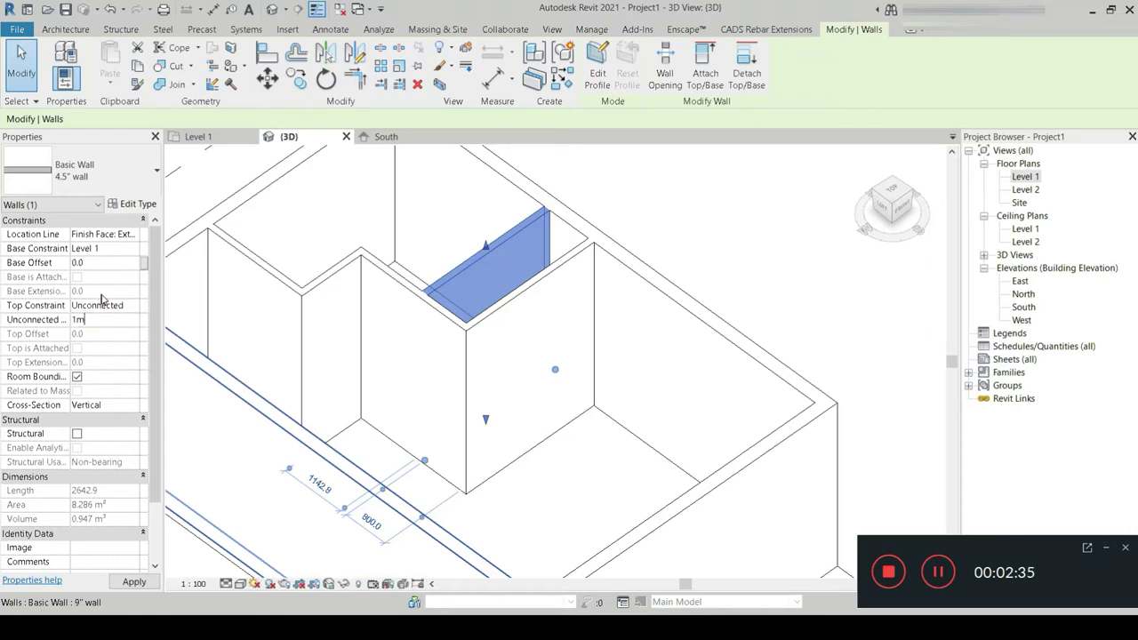
- Set the southernmost horizontal 4.5" wall's unconnected height to 1000 mm and deselect it
left_click(528, 347)
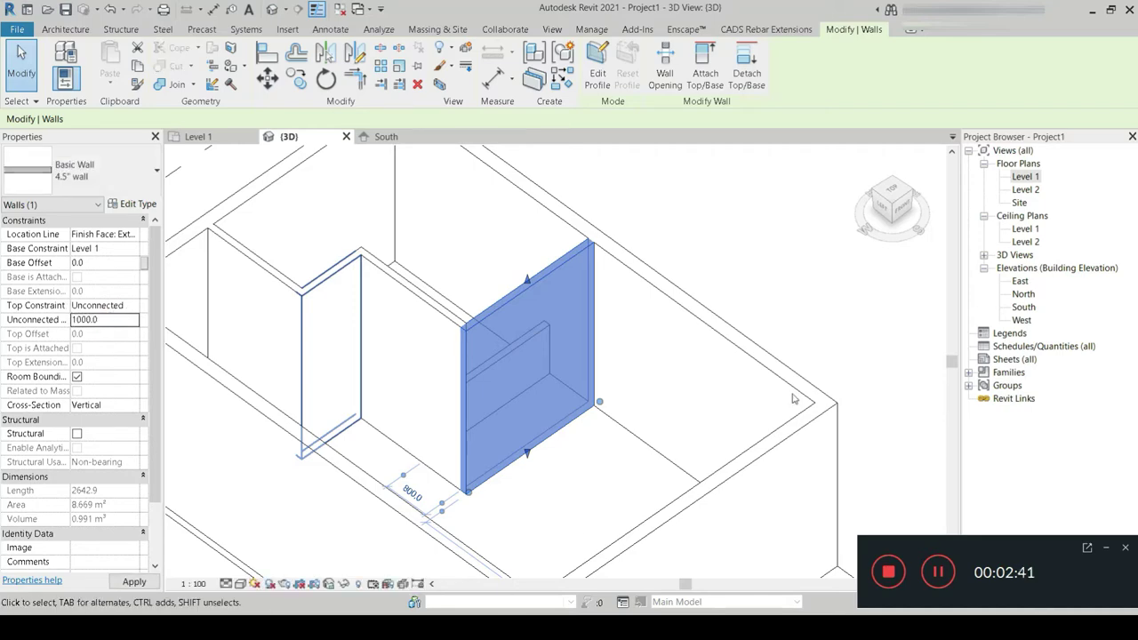
left_click(745, 247)
scroll(729, 285, "down", 1)
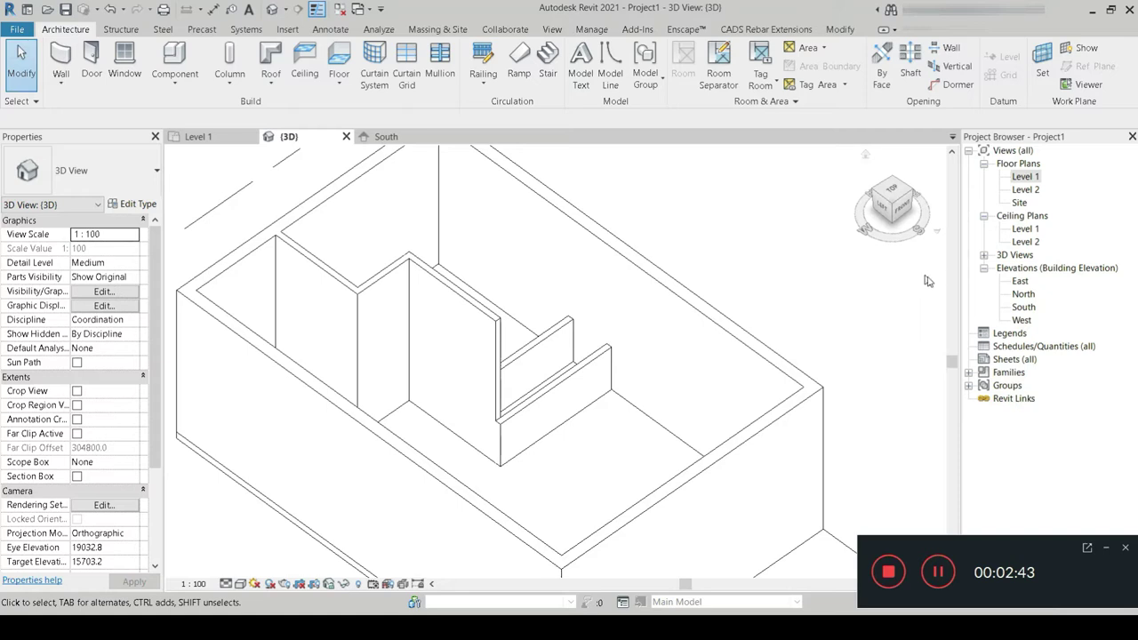
- From the Level 1 plan, start loading a component family and show the Desktop folder "for project" with larger previews
double_click(1031, 178)
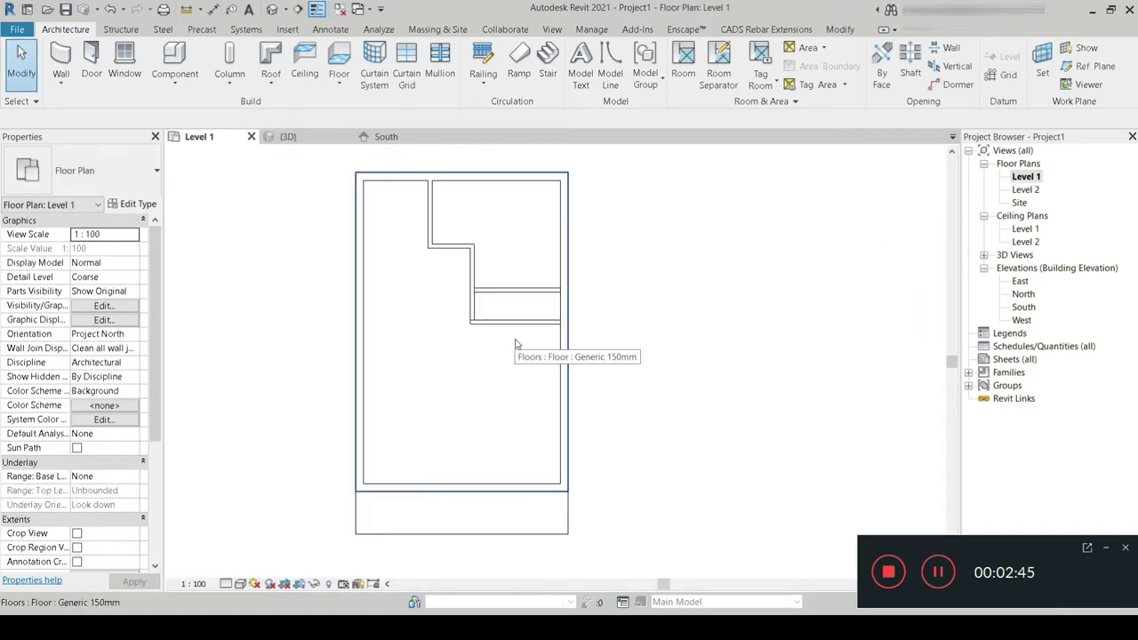
middle_click_drag(500, 382, 497, 291)
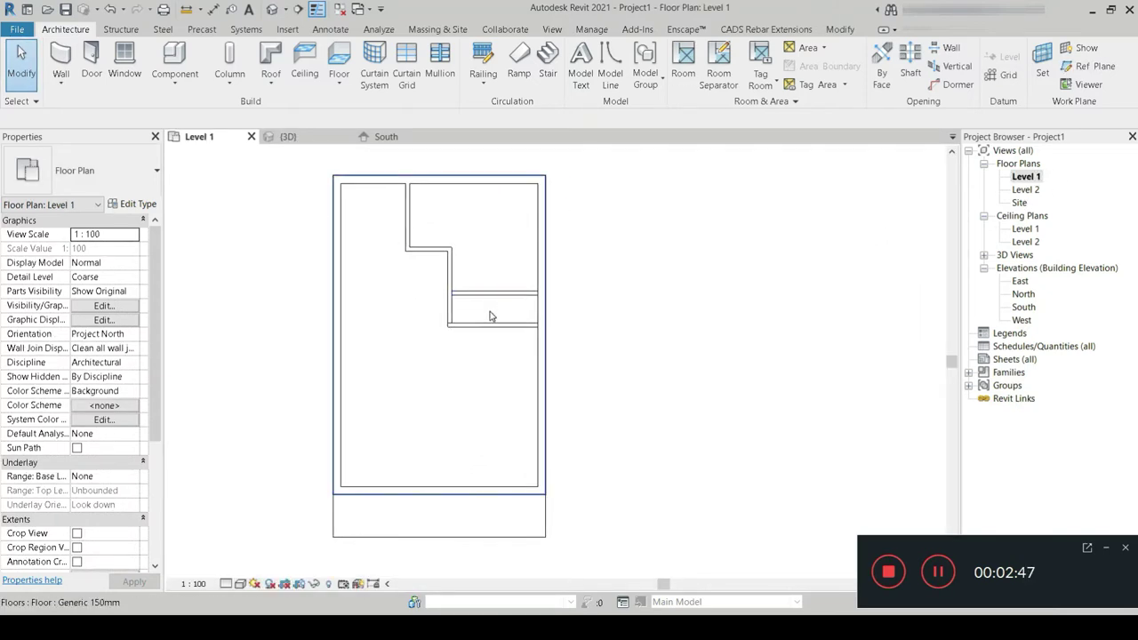
left_click(175, 61)
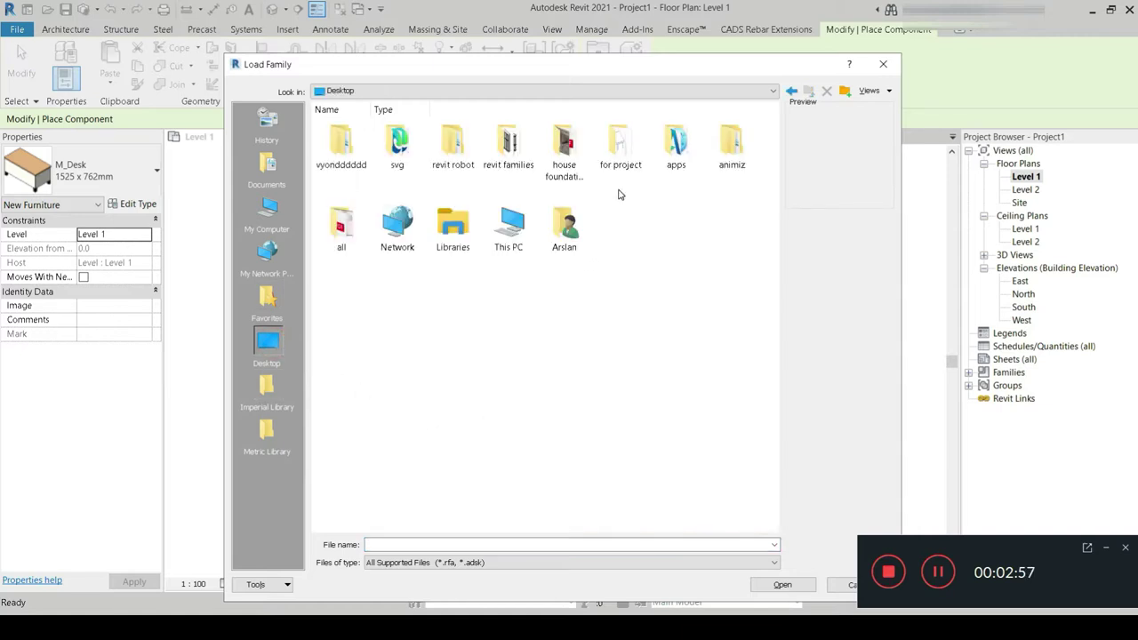
double_click(620, 147)
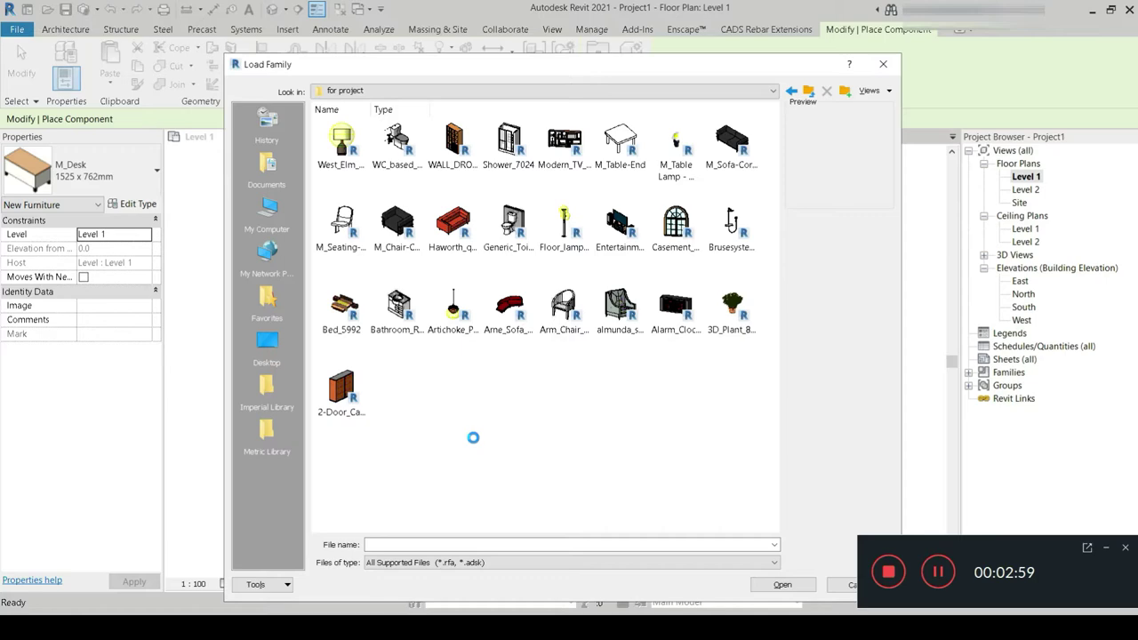
right_click(476, 205)
mouse_move(569, 215)
left_click(684, 216)
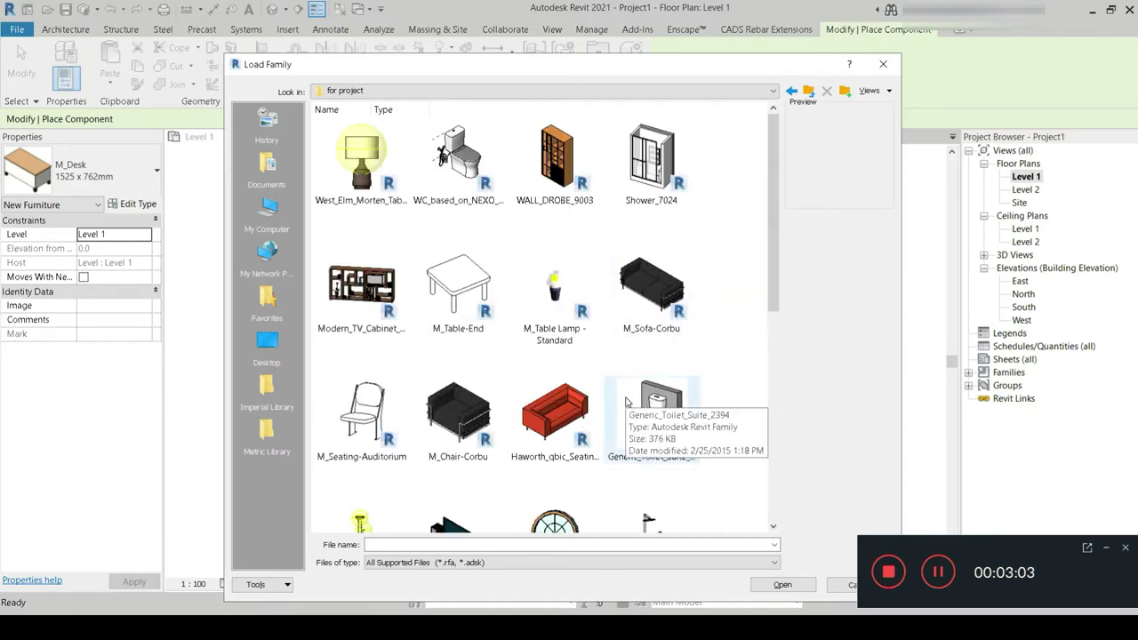
- Find the Bed_5992 family in the "for project" folder and load it for placement
scroll(626, 401, "down", 5)
scroll(594, 436, "up", 2)
left_click(360, 404)
double_click(359, 405)
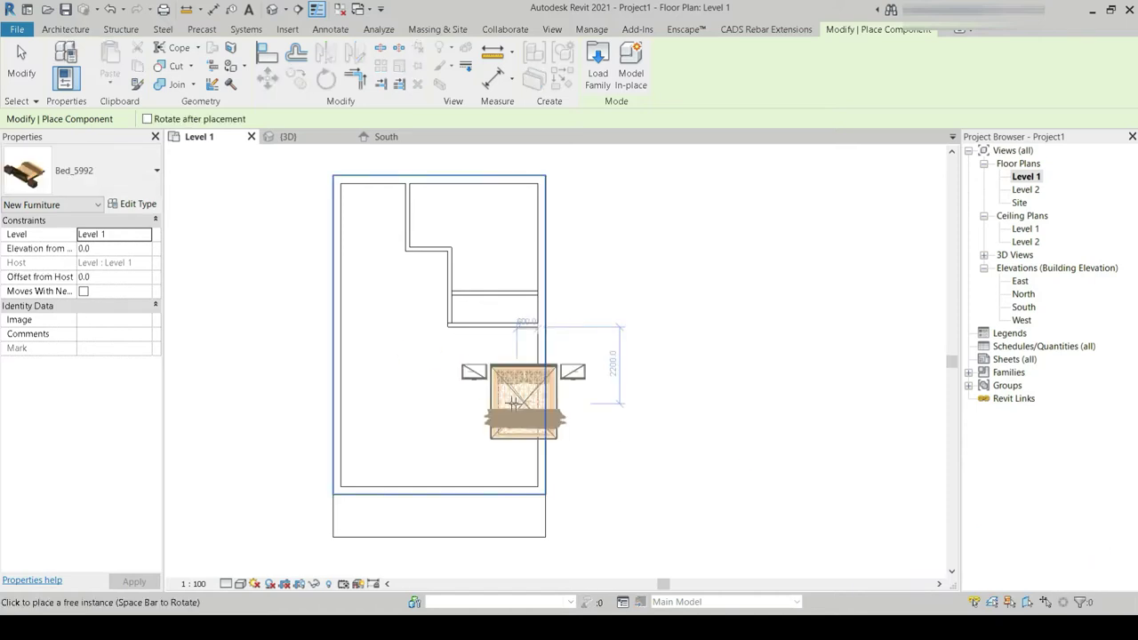
- Place the bed with its headboard toward the east outer wall, centered about 1300 mm from that wall and 2500 mm from the front wall
key("space")
key("space")
key("space")
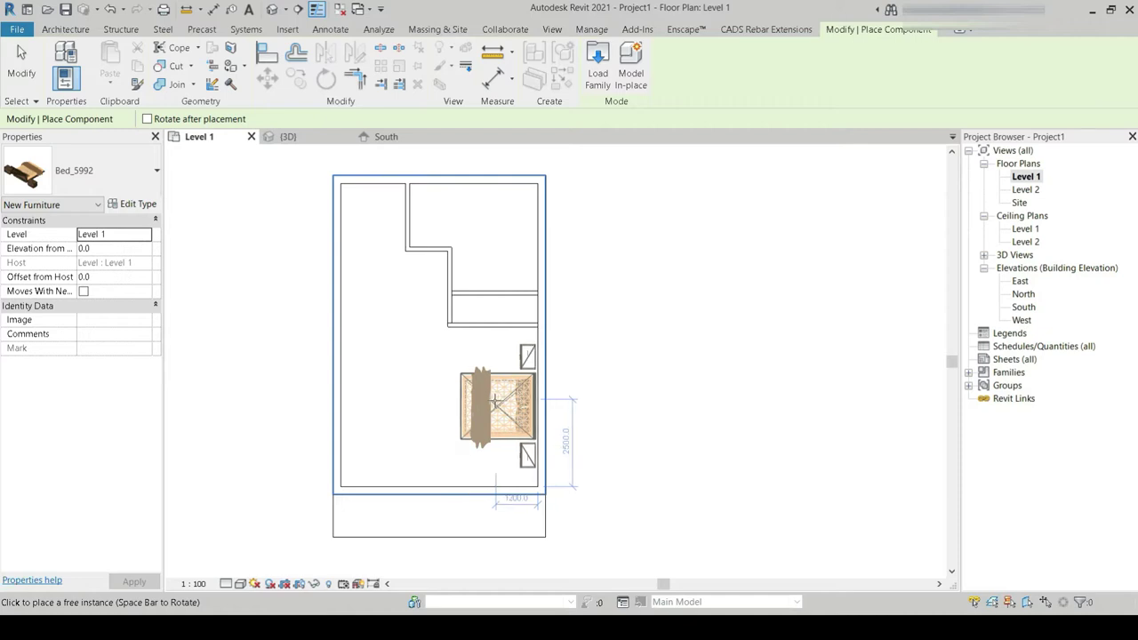
left_click(478, 433)
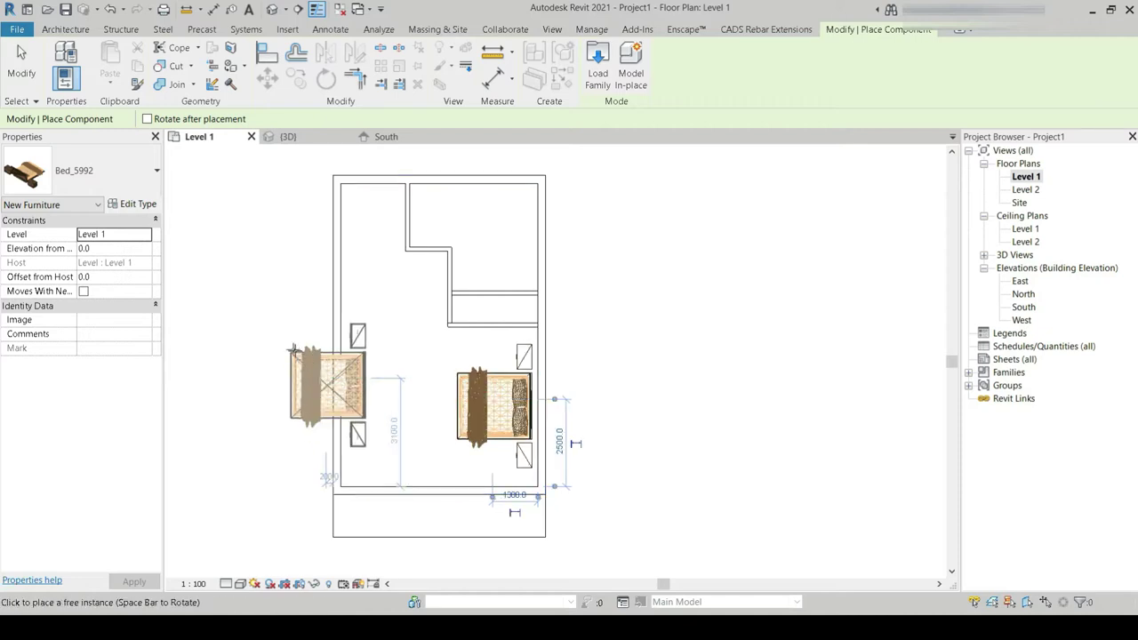
left_click(33, 74)
- Start another component and load the WC_based_on_NEXO toilet family from the "for project" folder
scroll(498, 418, "up", 5)
scroll(637, 345, "up", 3)
scroll(637, 347, "down", 6)
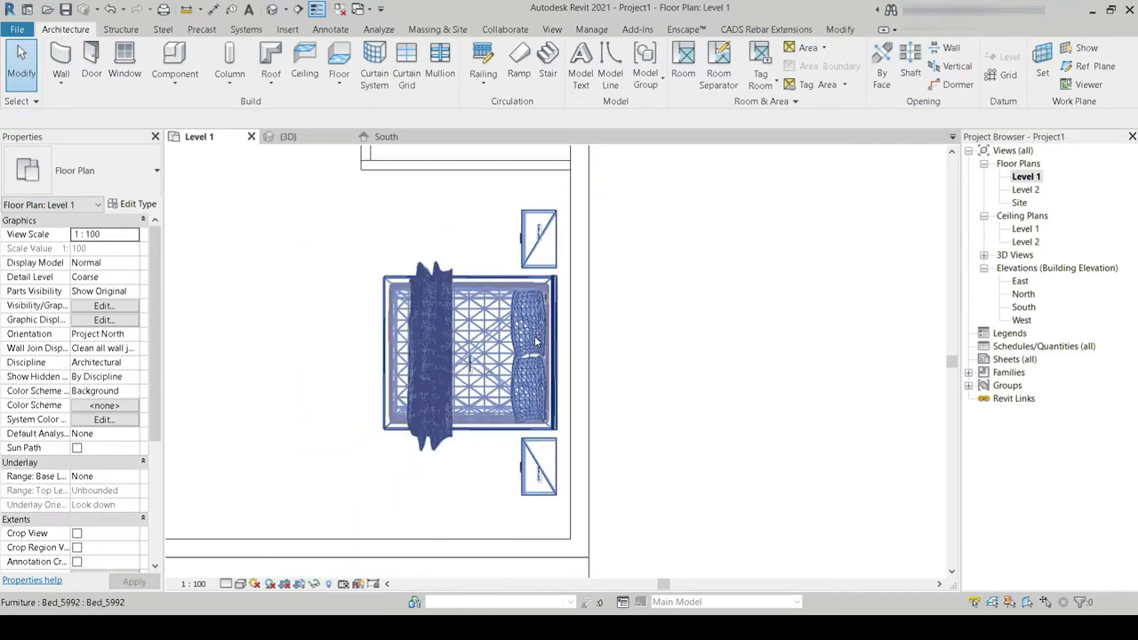
middle_click_drag(419, 351, 435, 434)
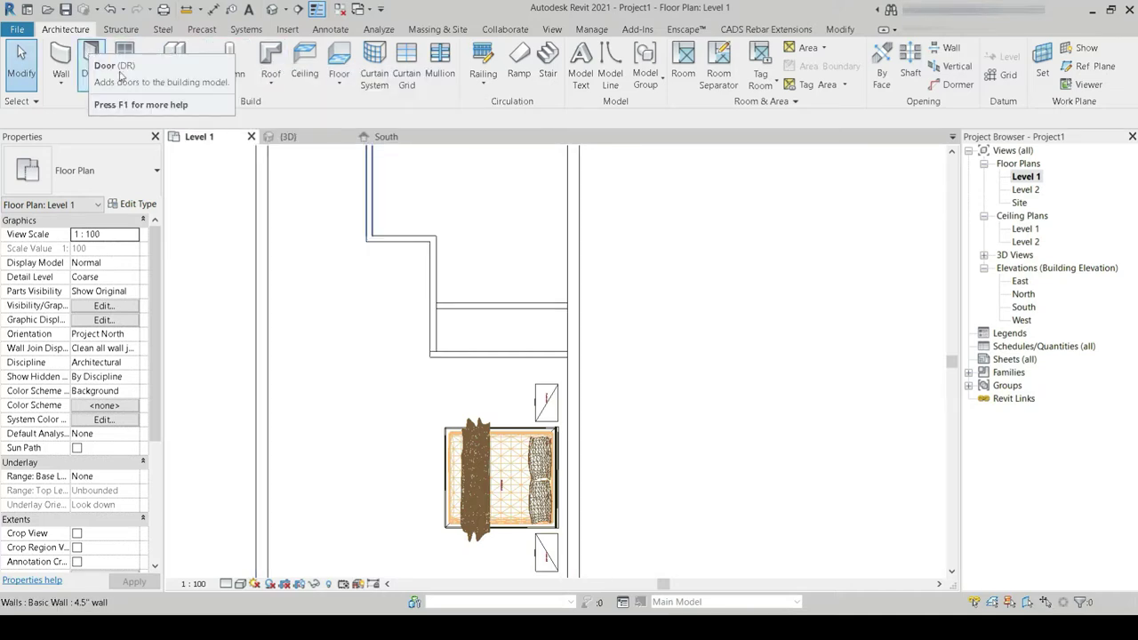
left_click(175, 53)
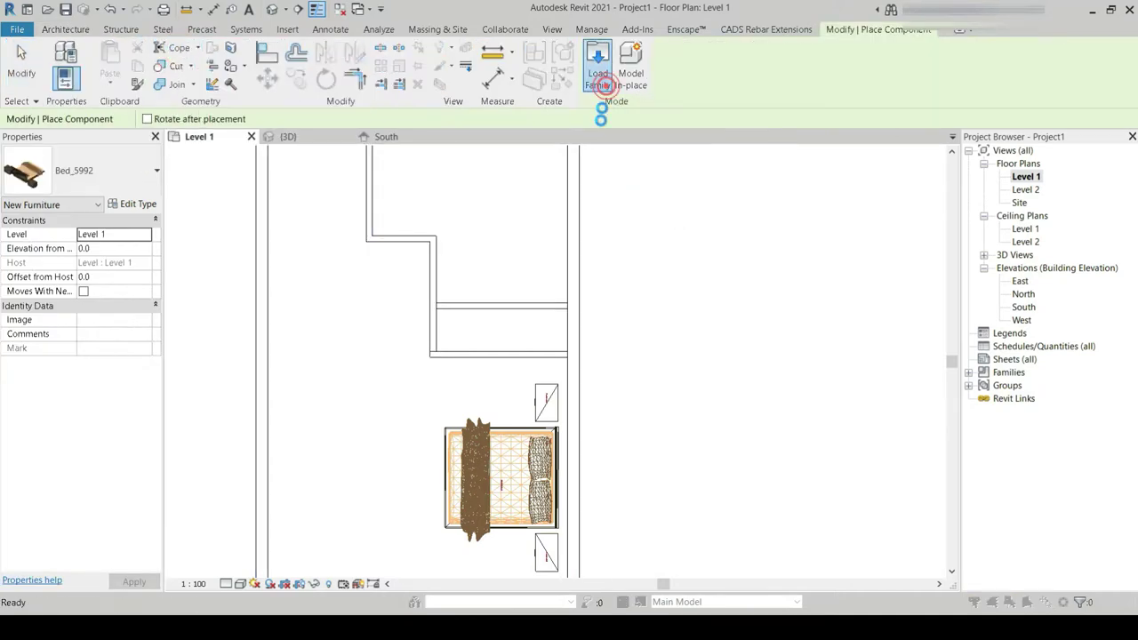
left_click(601, 73)
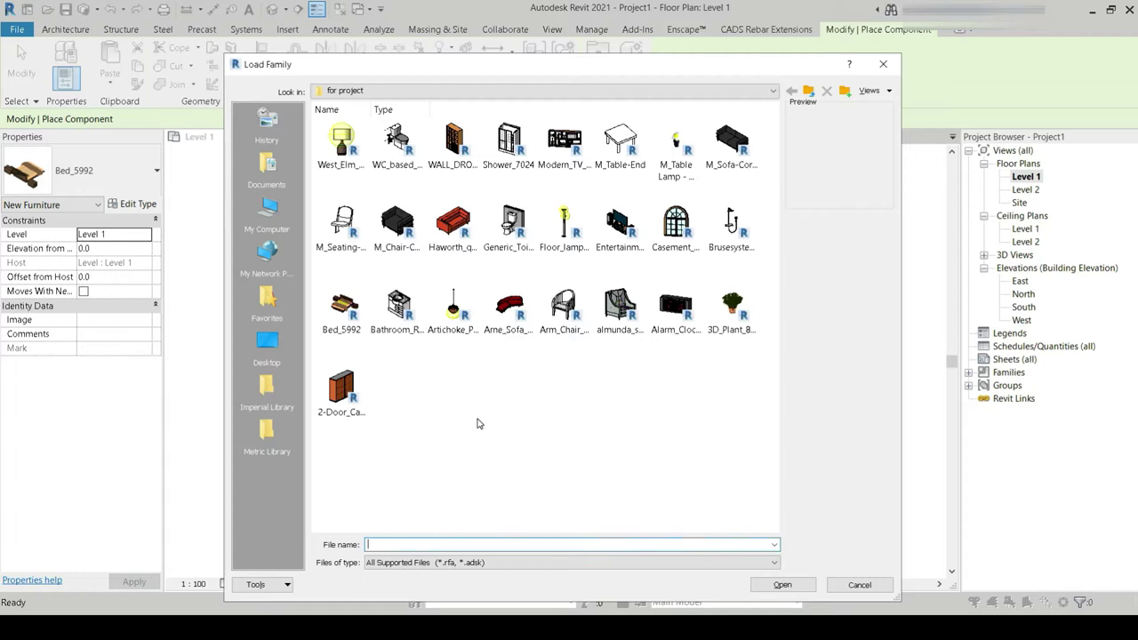
double_click(398, 142)
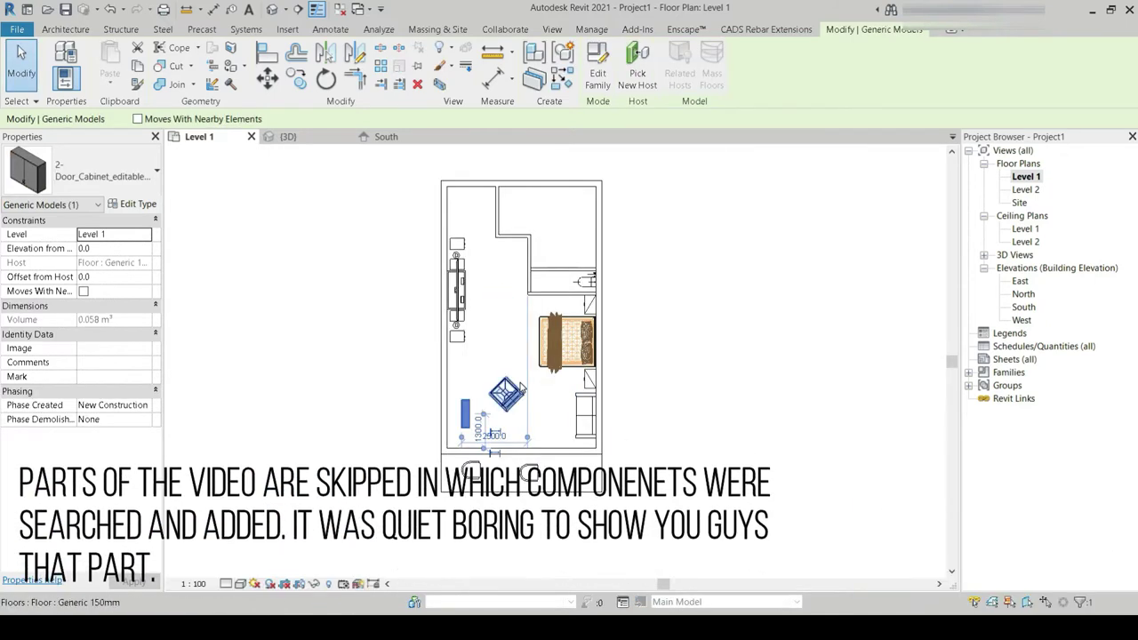
- Examine the furniture layout in the Level 1 plan and the furnished building in the 3D view
scroll(521, 387, "up", 4)
scroll(537, 447, "down", 2)
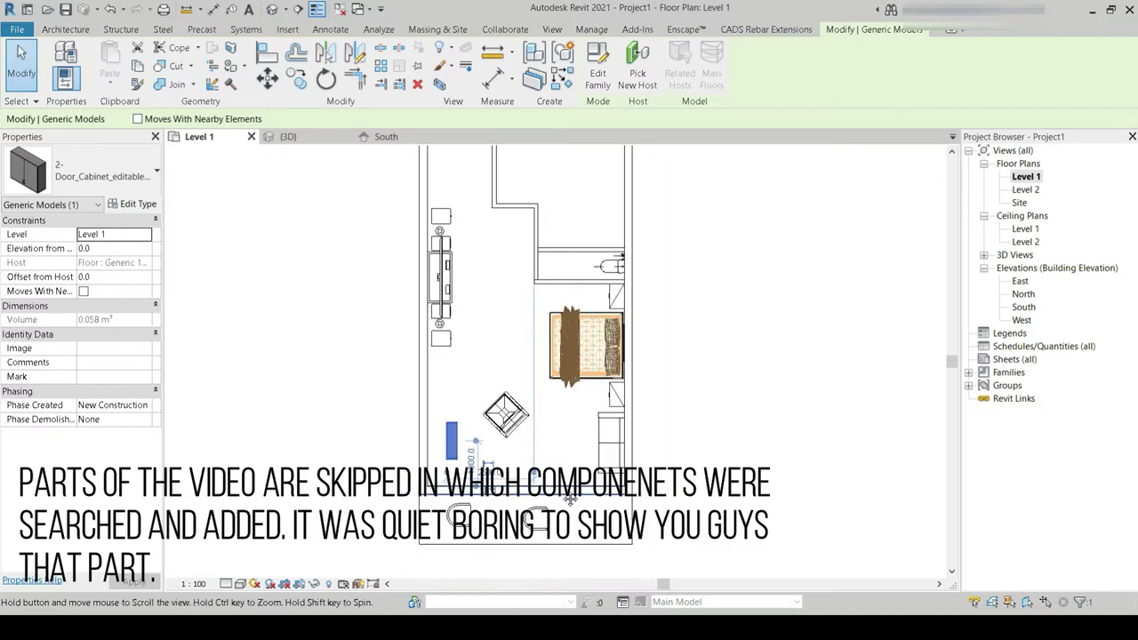
middle_click_drag(569, 499, 536, 523)
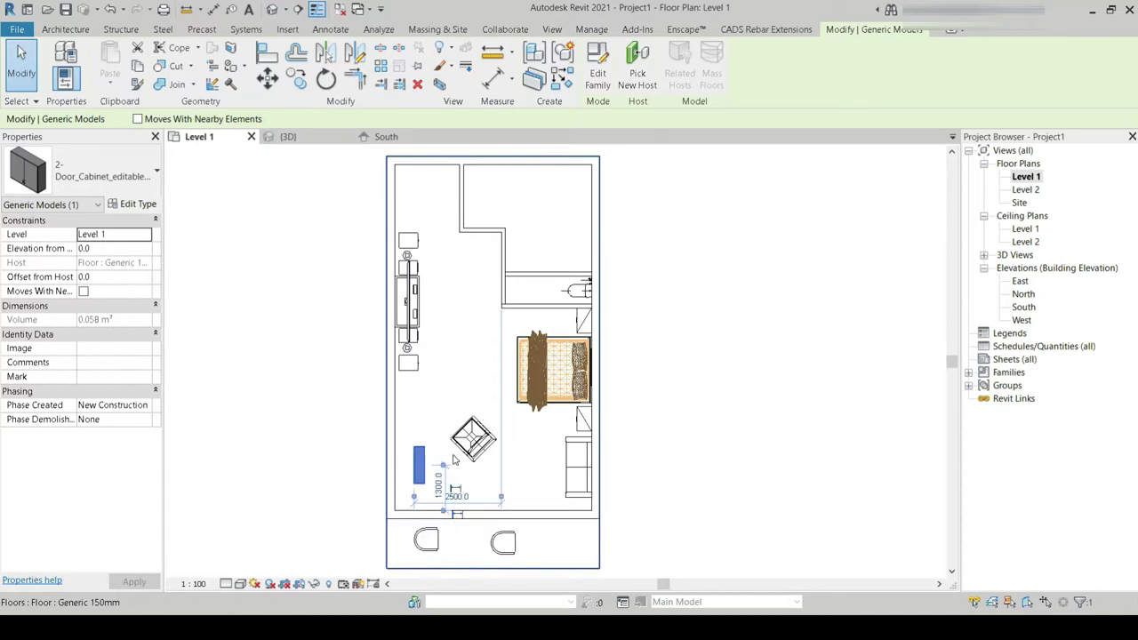
scroll(451, 447, "up", 2)
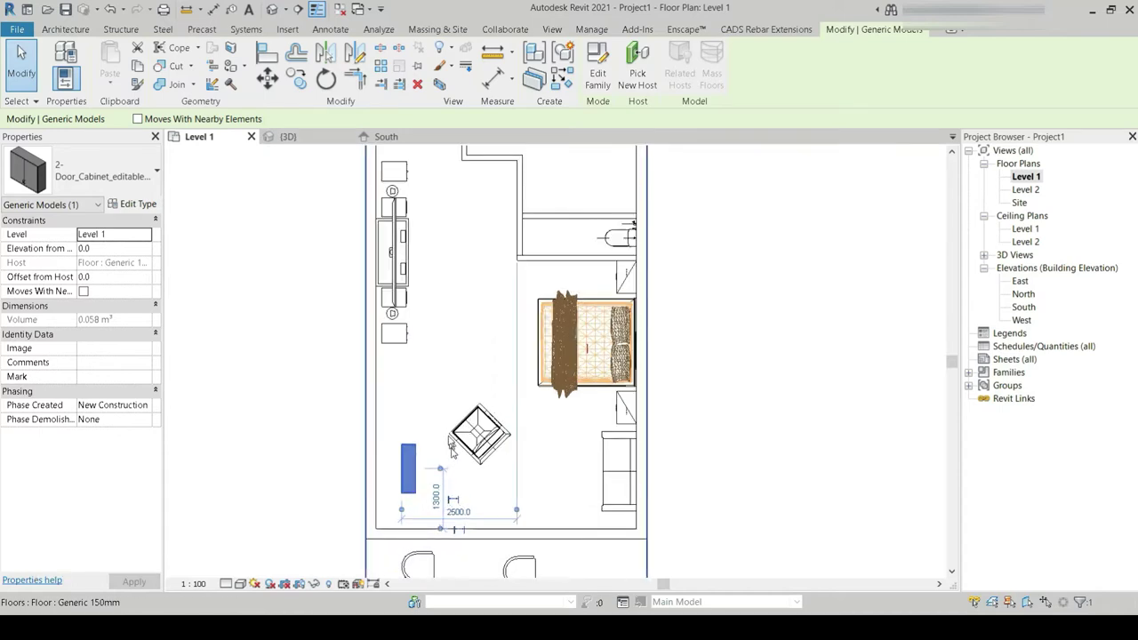
left_click(272, 9)
scroll(578, 362, "down", 5)
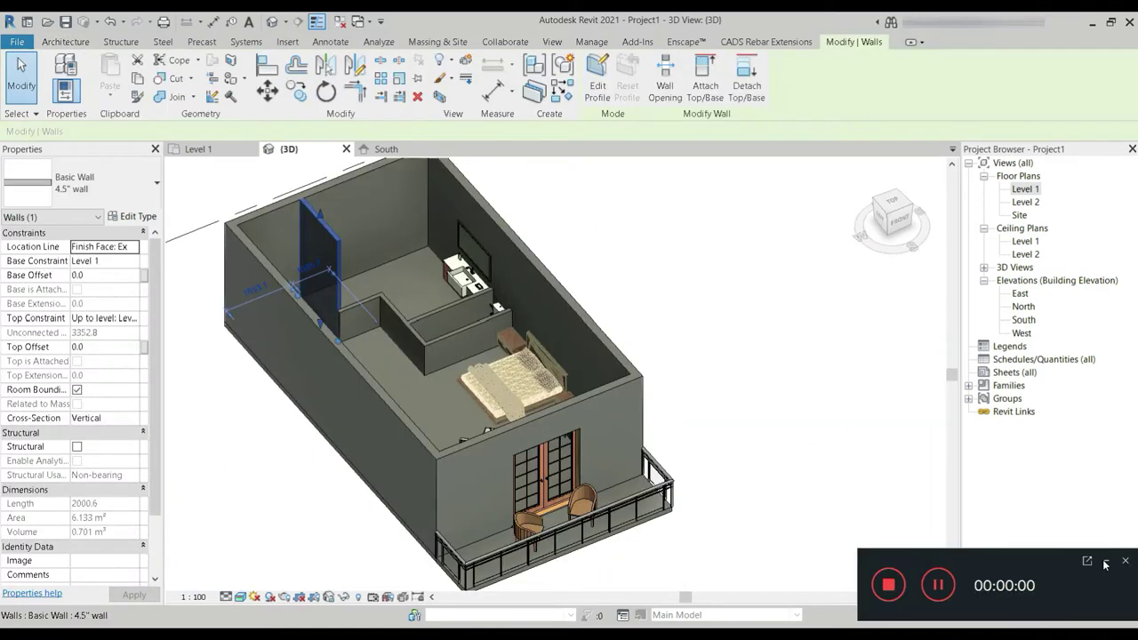
left_click(1105, 562)
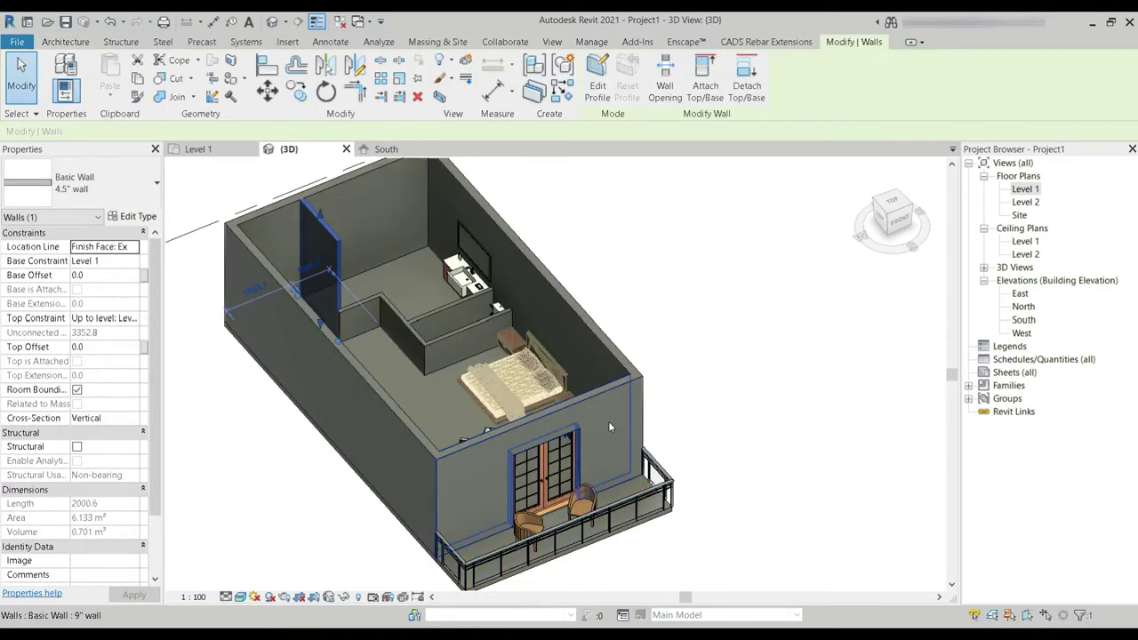
- Split the full-height 4.5" partition running south from the north outer wall, about 757 mm from its south end
middle_click_drag(608, 414, 618, 365, "shift")
scroll(619, 365, "up", 5)
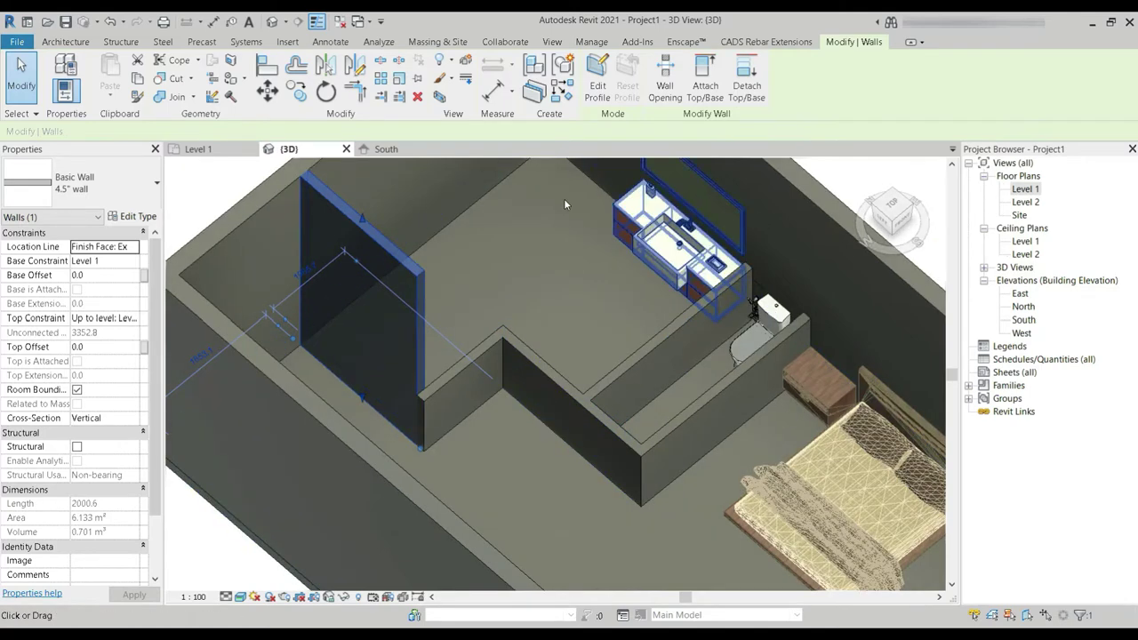
double_click(1026, 190)
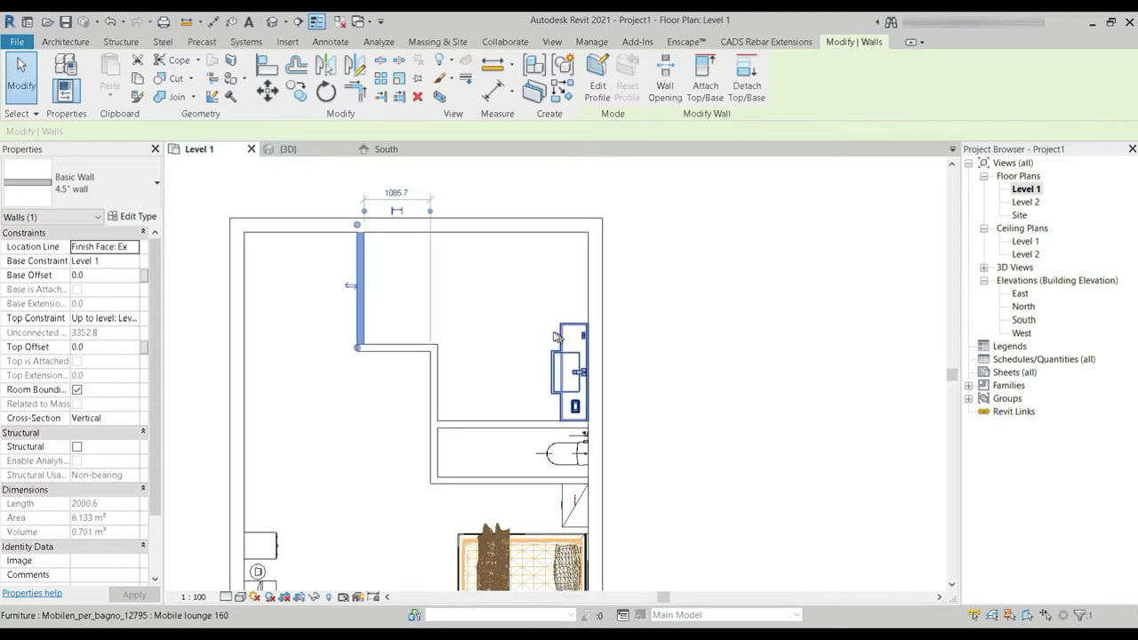
scroll(307, 244, "up", 3)
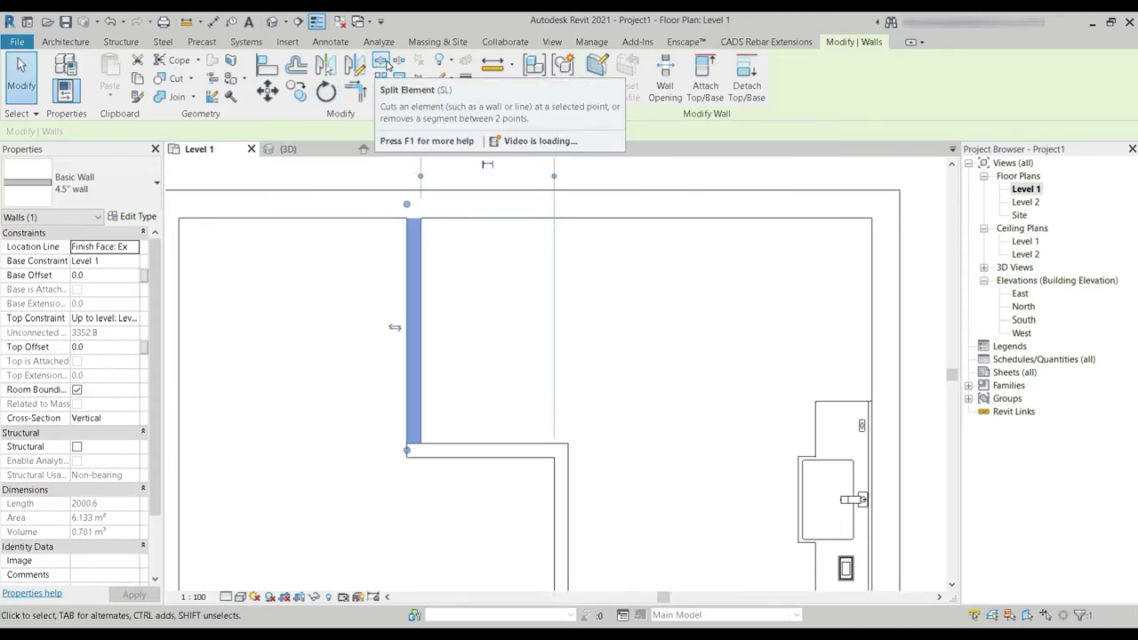
left_click(384, 64)
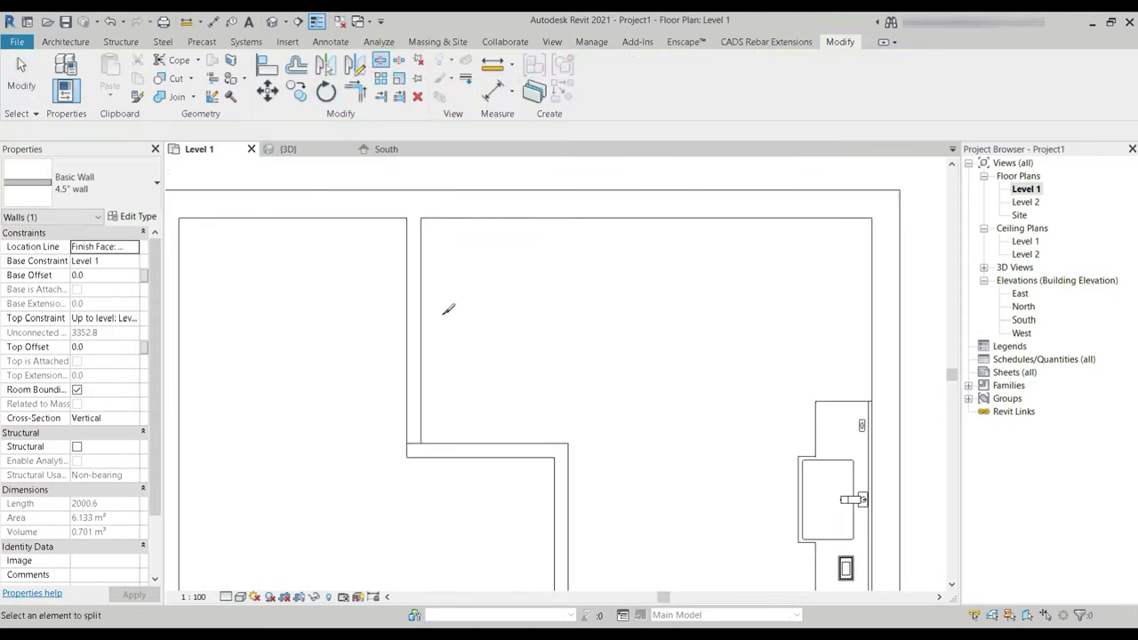
left_click(413, 356)
key("Escape")
- Set the south segment of the split partition to an Unconnected top constraint with a height of 1000 mm
left_click(418, 403)
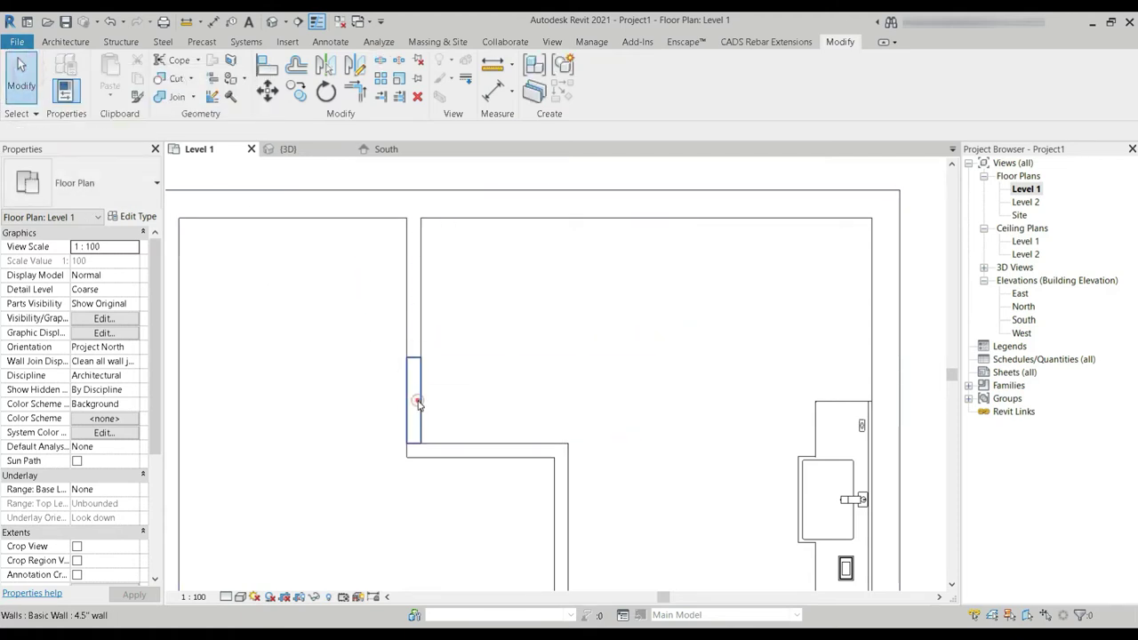
left_click(133, 319)
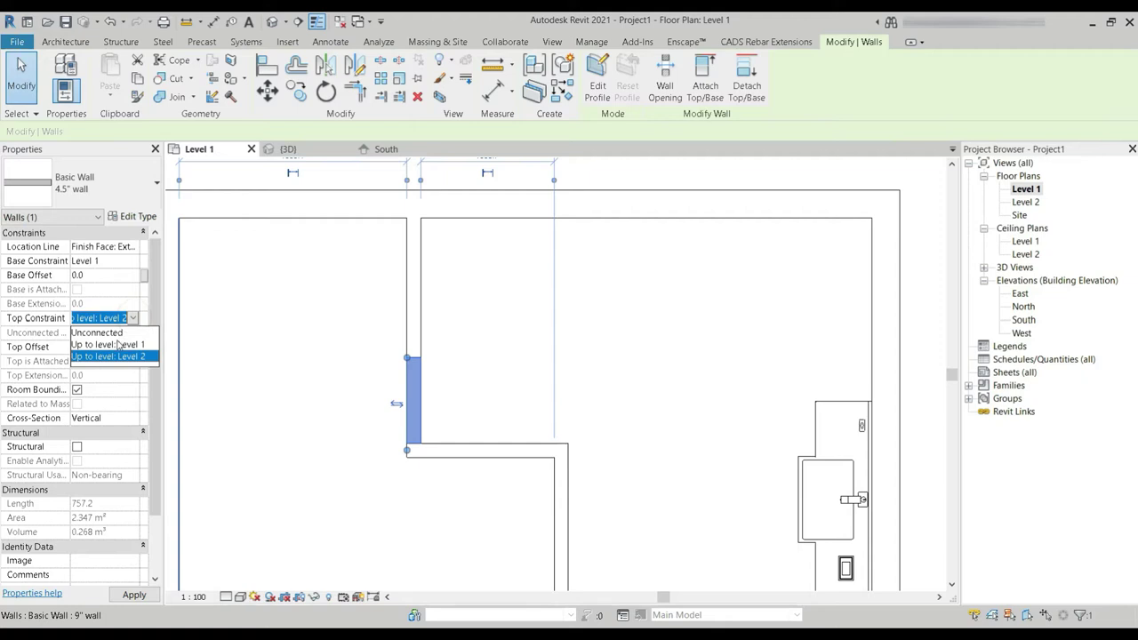
left_click(111, 333)
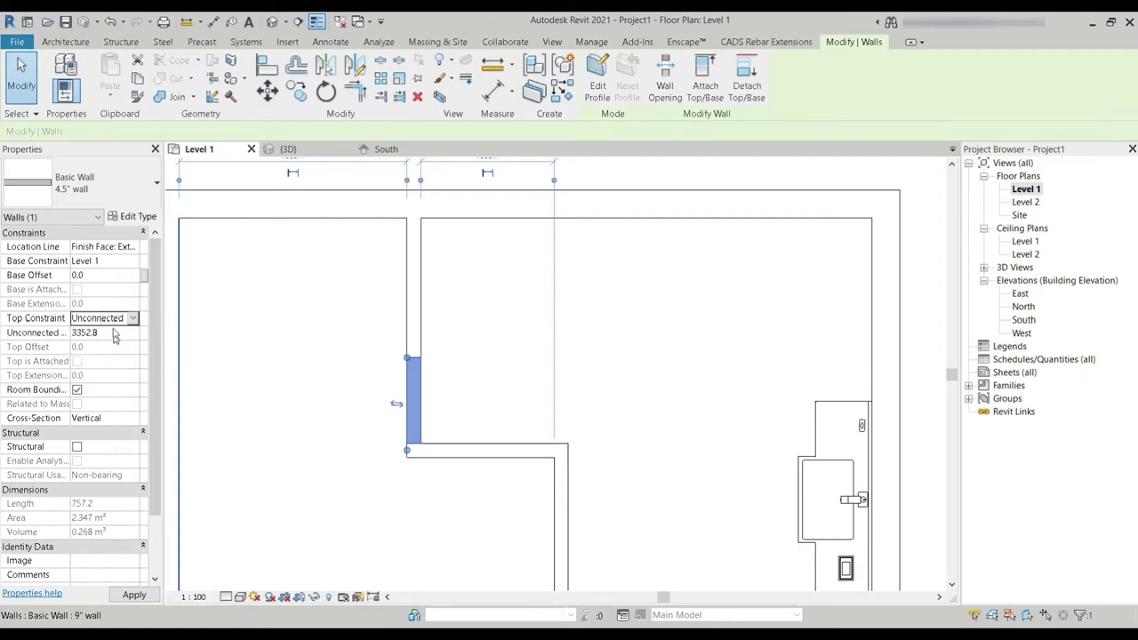
left_click(271, 22)
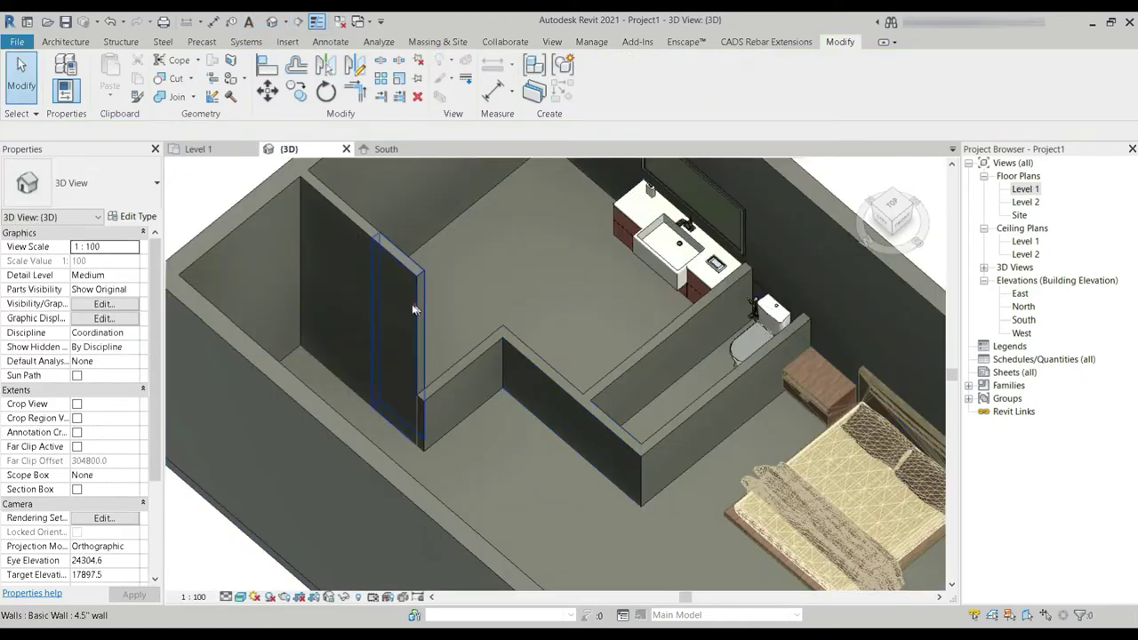
left_click(413, 309)
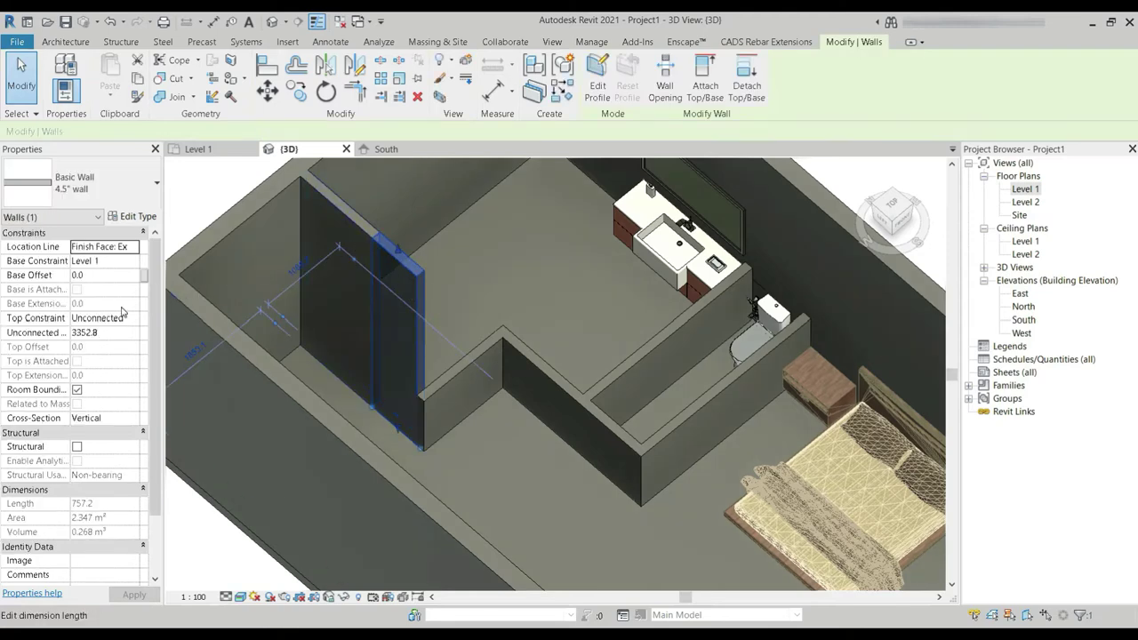
left_click(131, 318)
left_click(97, 334)
left_click(107, 332)
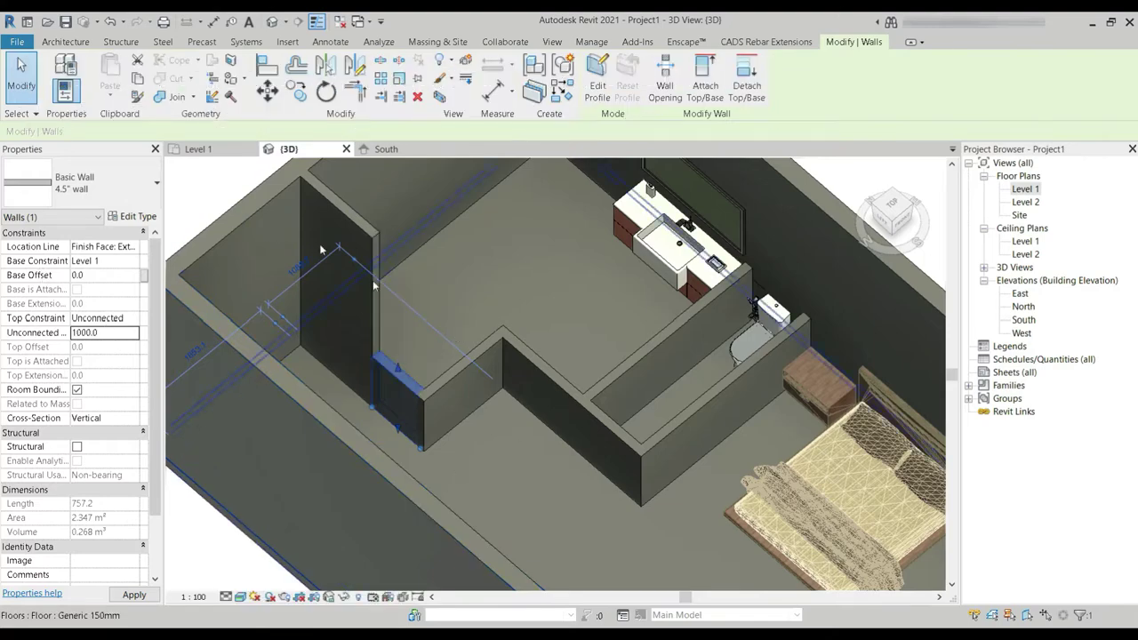
- Examine the bathroom partitions and fixtures in 3D, including the showers, corner bath, vanity and toilet
scroll(533, 355, "down", 2)
scroll(565, 303, "up", 5)
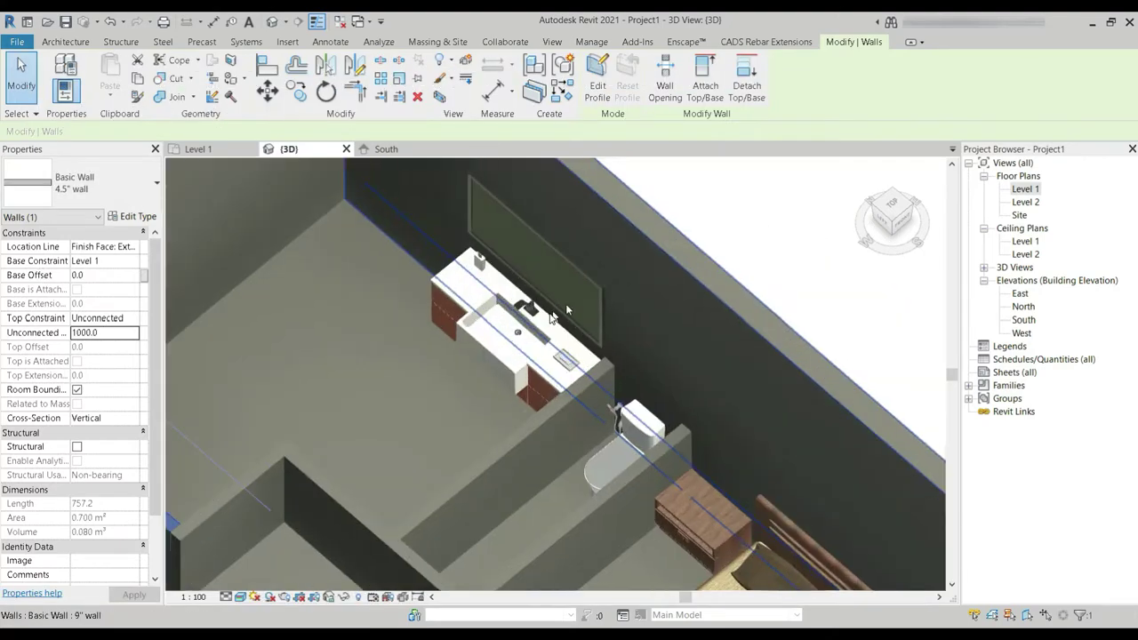
scroll(501, 346, "down", 3)
middle_click_drag(510, 400, 529, 436, "shift")
scroll(527, 440, "down", 5)
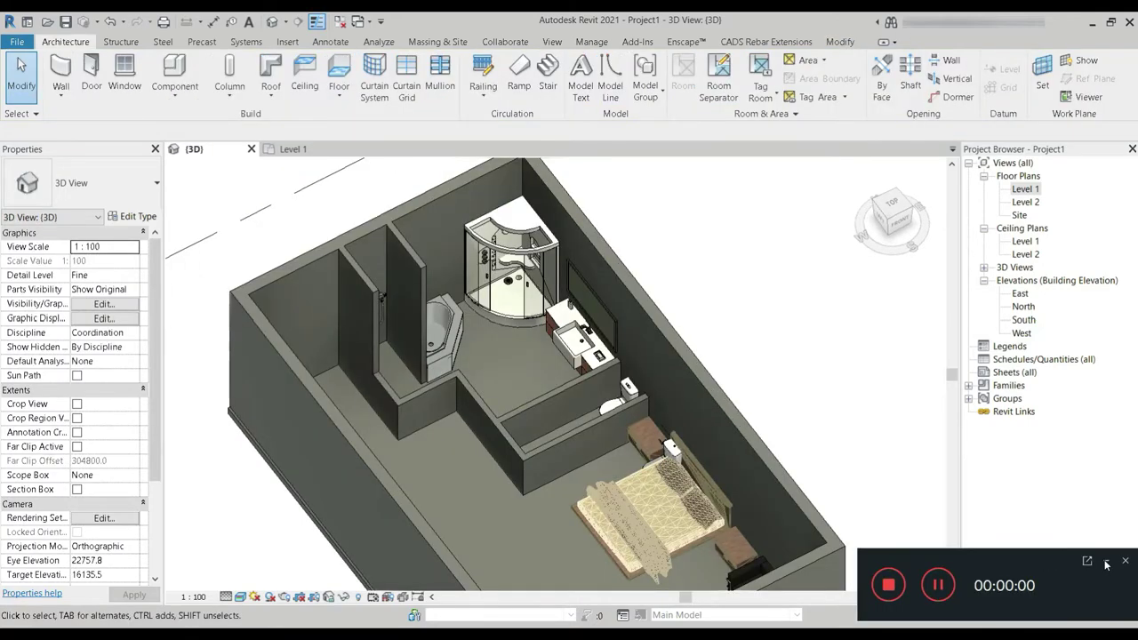
left_click(1105, 562)
scroll(578, 441, "down", 1)
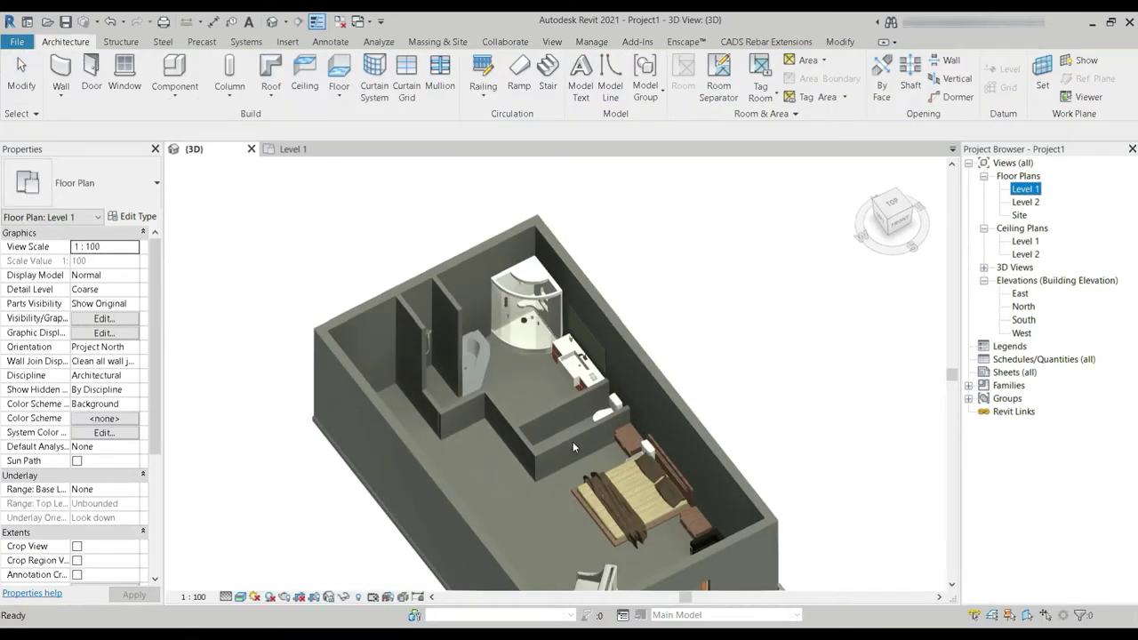
middle_click_drag(633, 505, 594, 406)
middle_click_drag(714, 493, 467, 286)
scroll(650, 228, "up", 3)
middle_click_drag(540, 326, 533, 444, "shift")
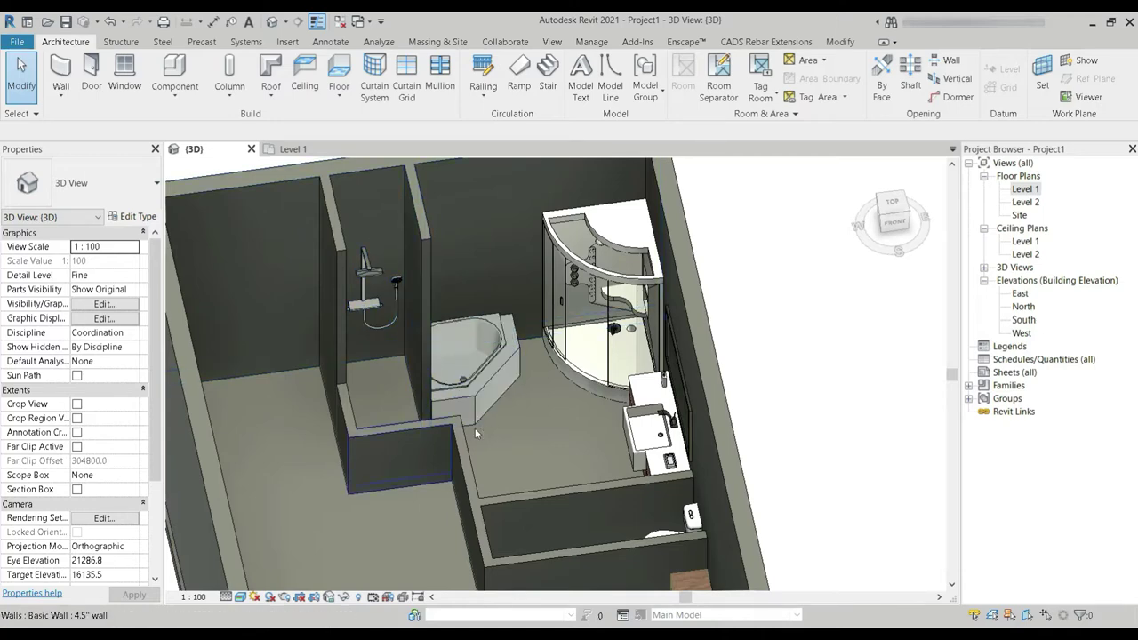
scroll(601, 273, "up", 3)
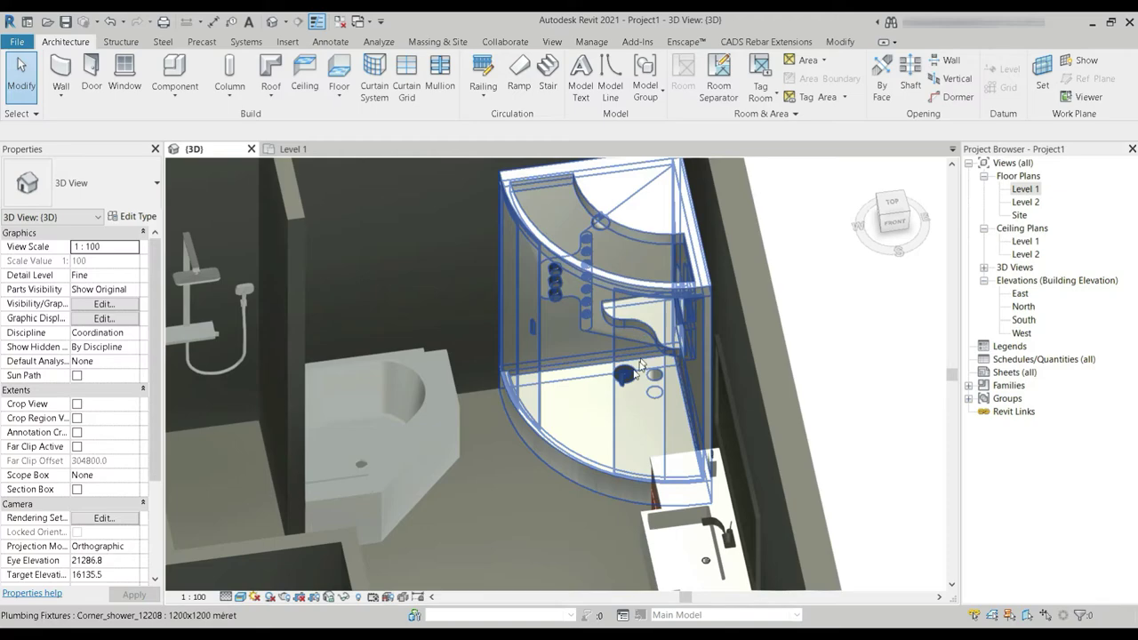
middle_click_drag(605, 276, 668, 444, "shift")
scroll(630, 332, "down", 3)
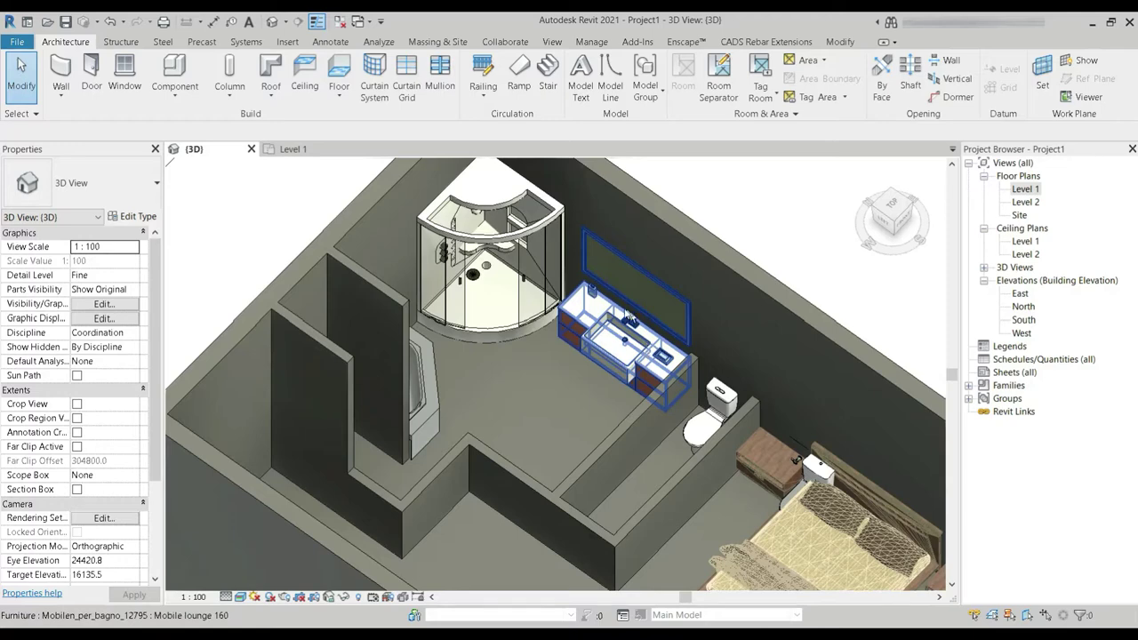
middle_click_drag(622, 428, 458, 372)
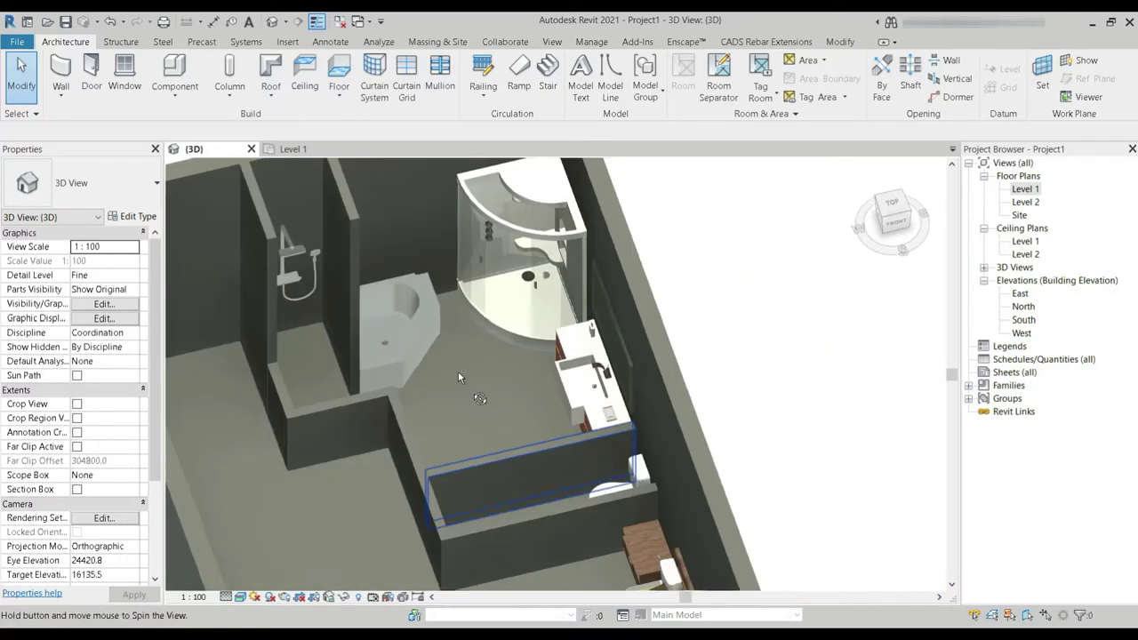
middle_click_drag(488, 421, 670, 464)
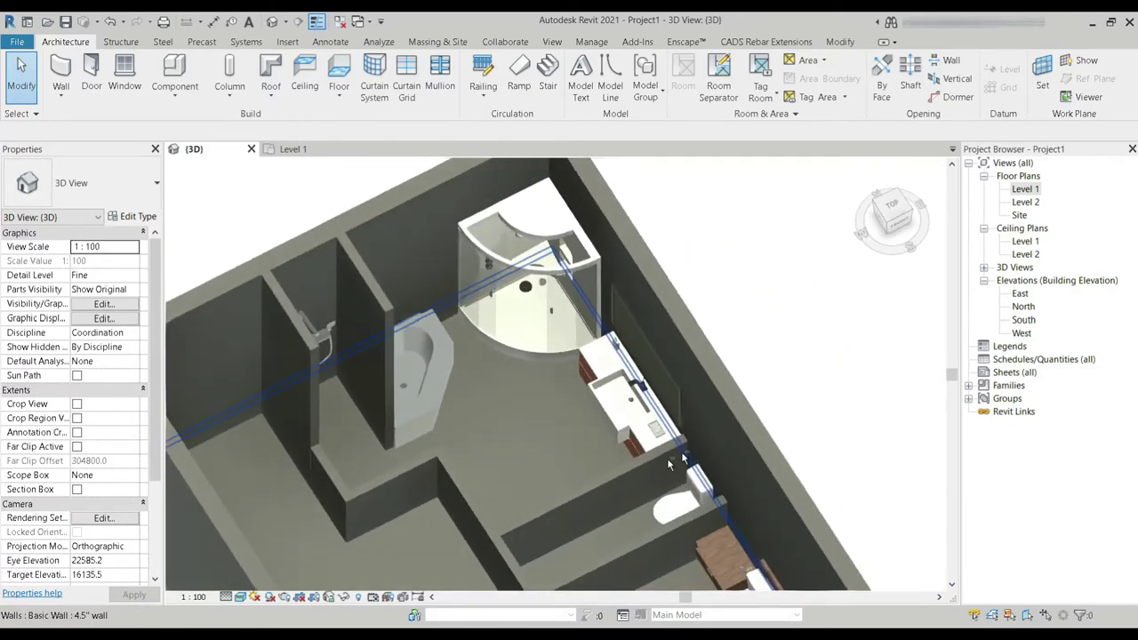
- On Level 1, place M_Single-Flush 0762 x 2032mm doors centered in the bathroom's west partition and about 100 mm from the west end of the bathroom–toilet partition
double_click(1025, 188)
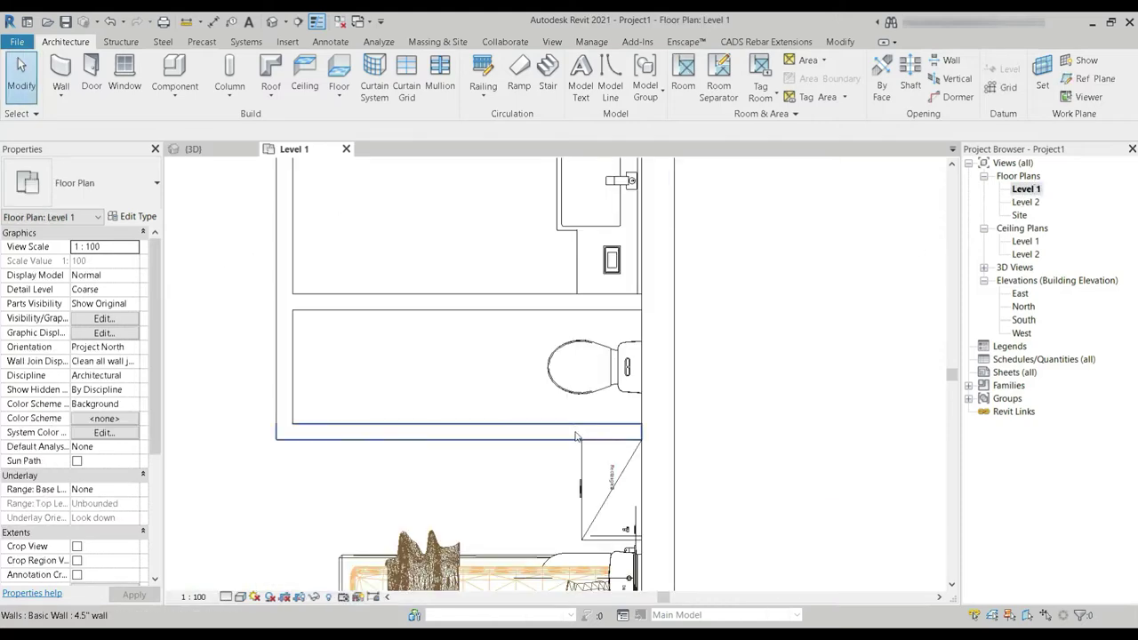
scroll(576, 437, "down", 4)
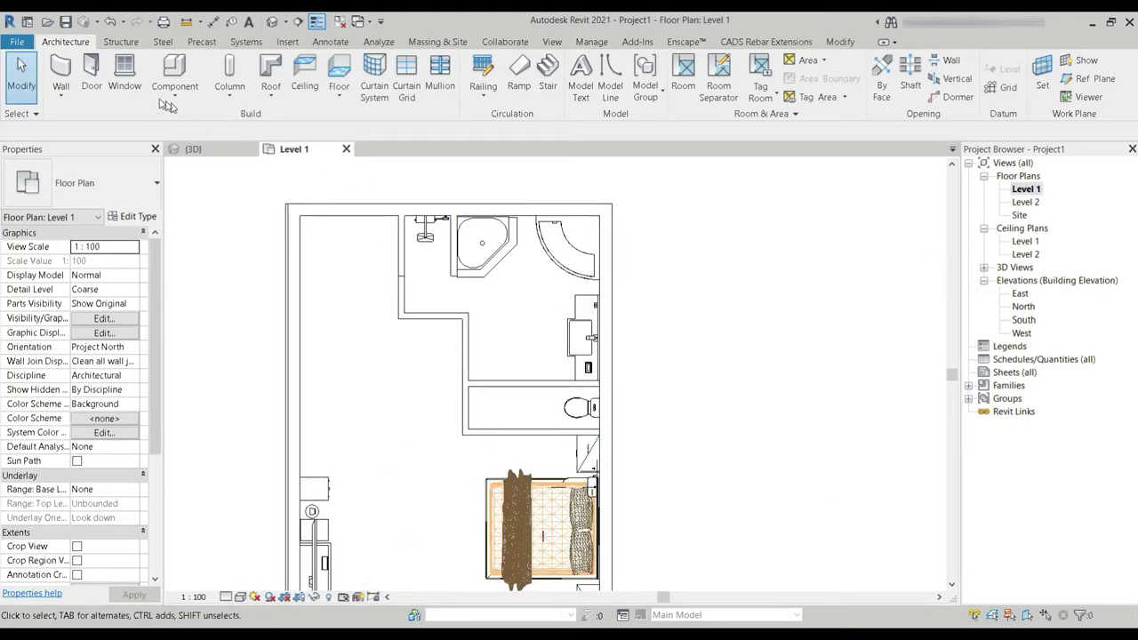
left_click(91, 71)
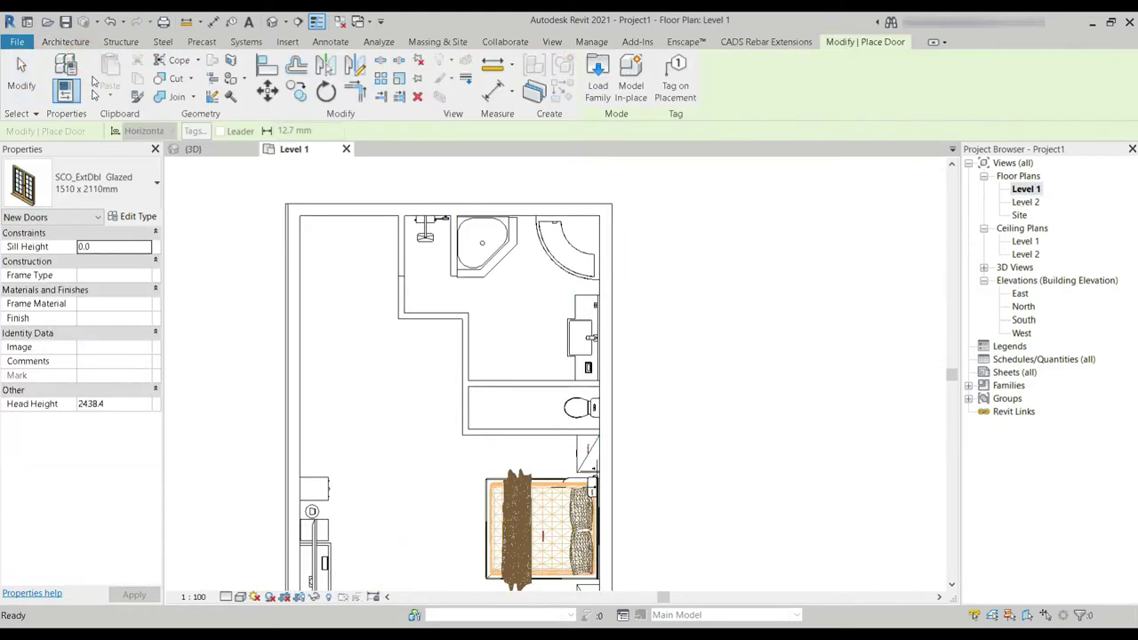
left_click(95, 184)
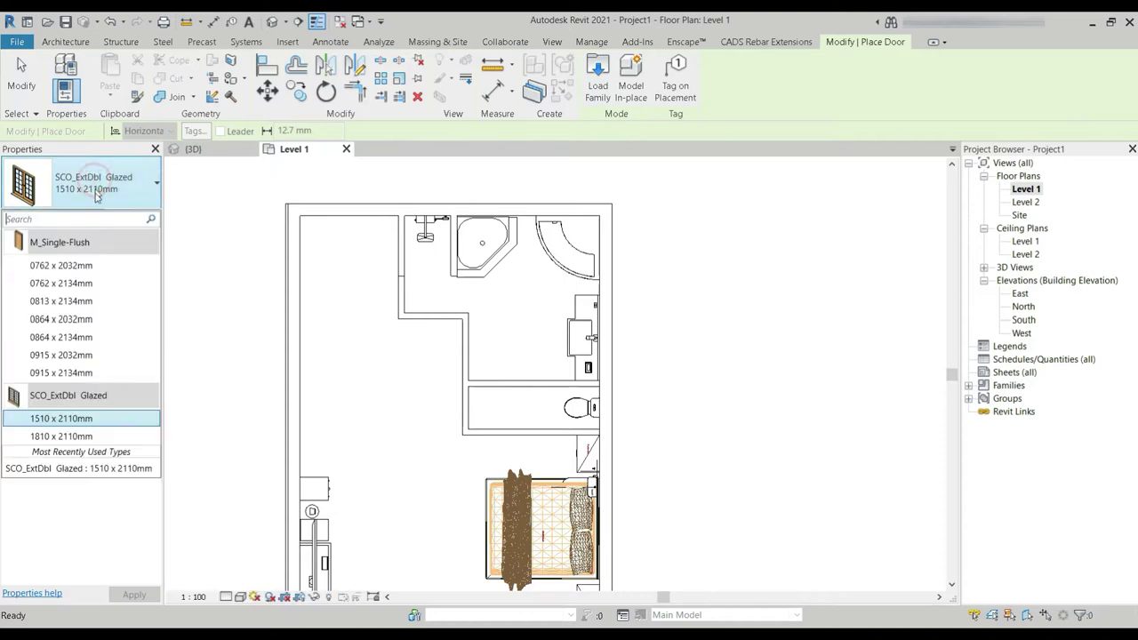
left_click(79, 354)
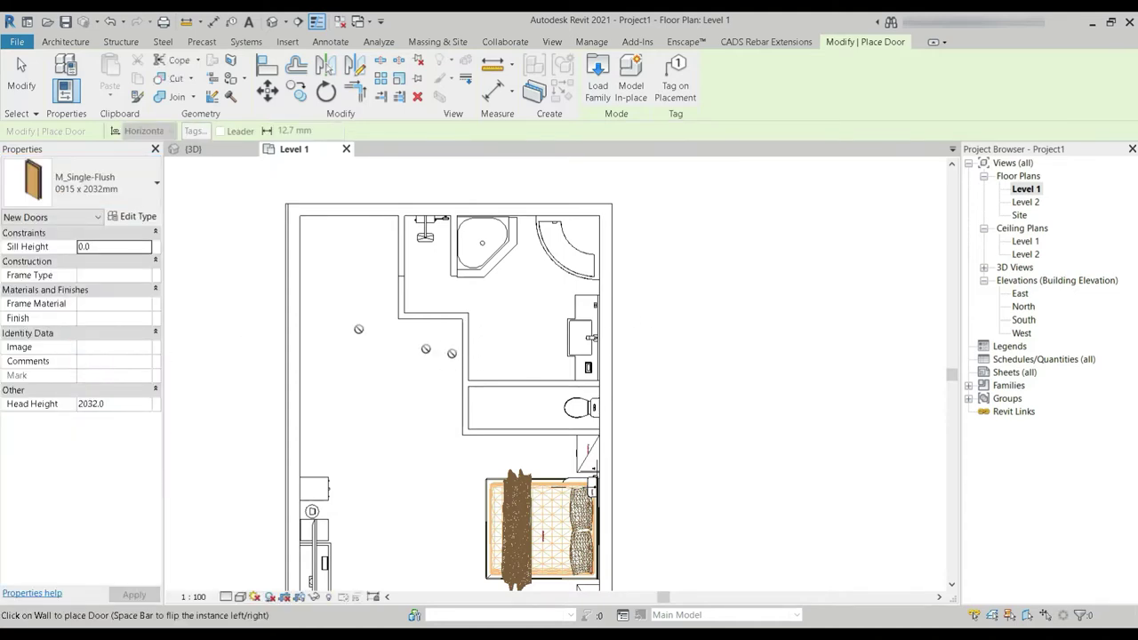
left_click(127, 186)
left_click(80, 256)
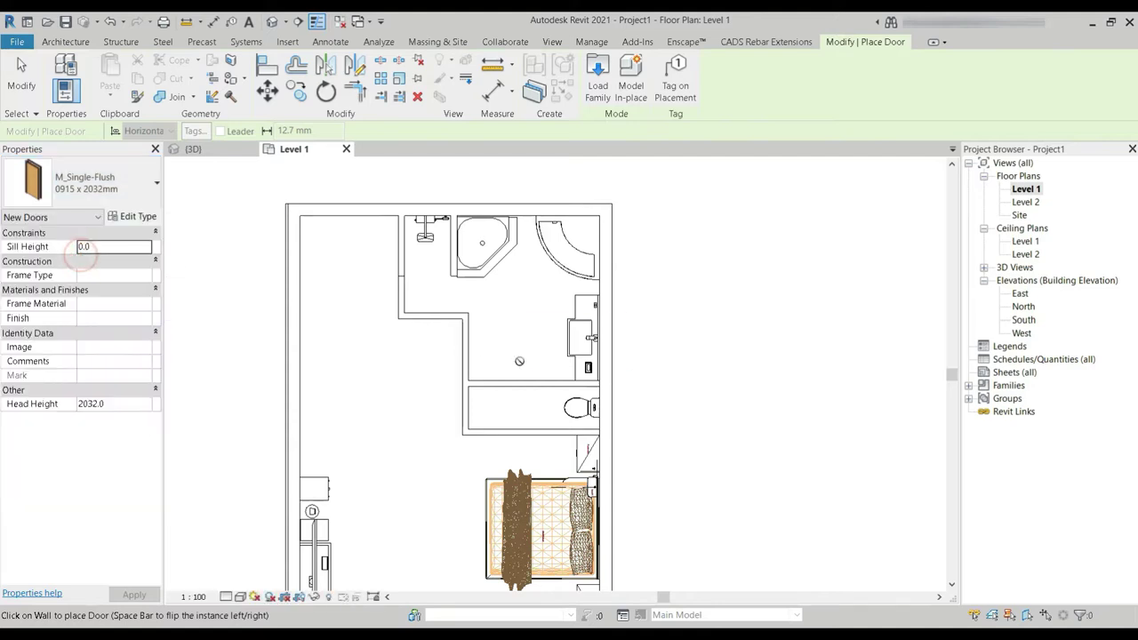
left_click(130, 184)
left_click(82, 266)
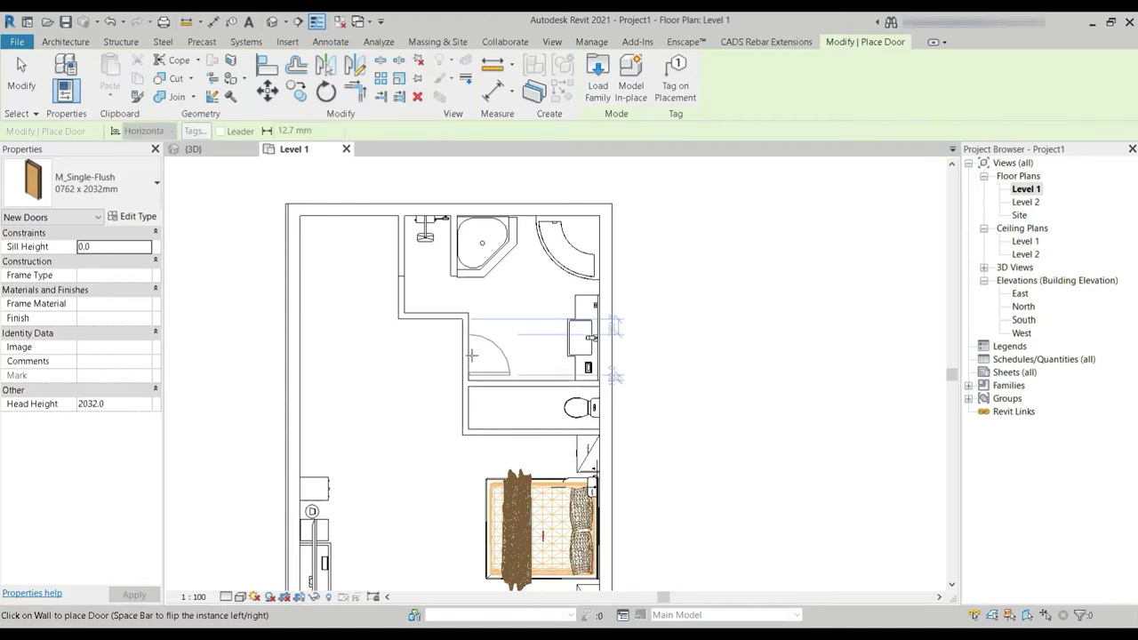
left_click(468, 351)
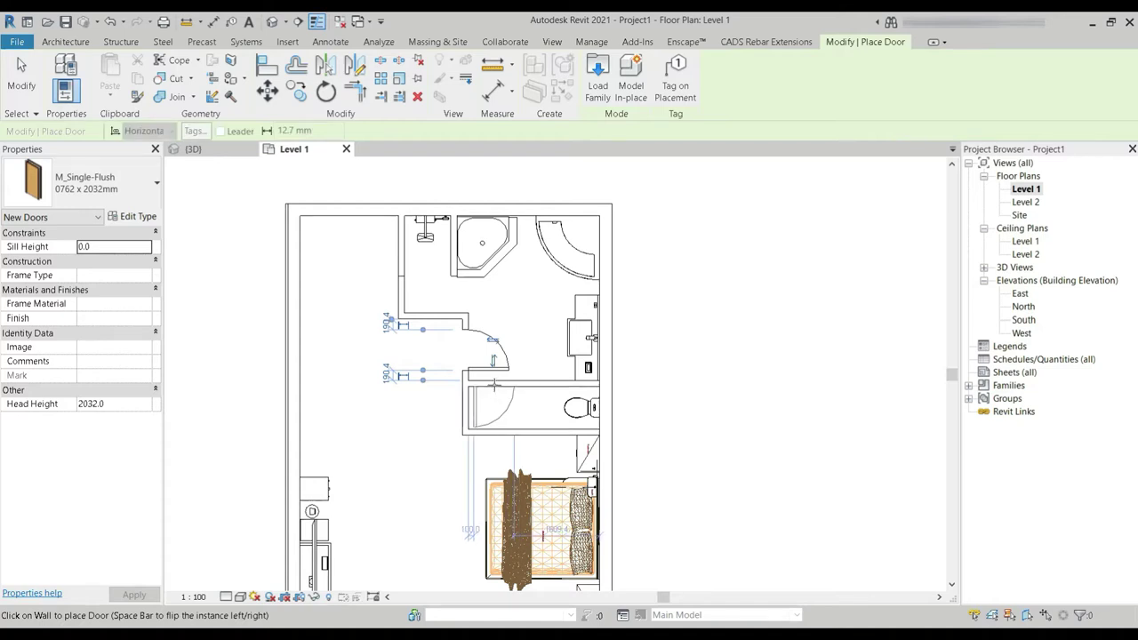
left_click(494, 384)
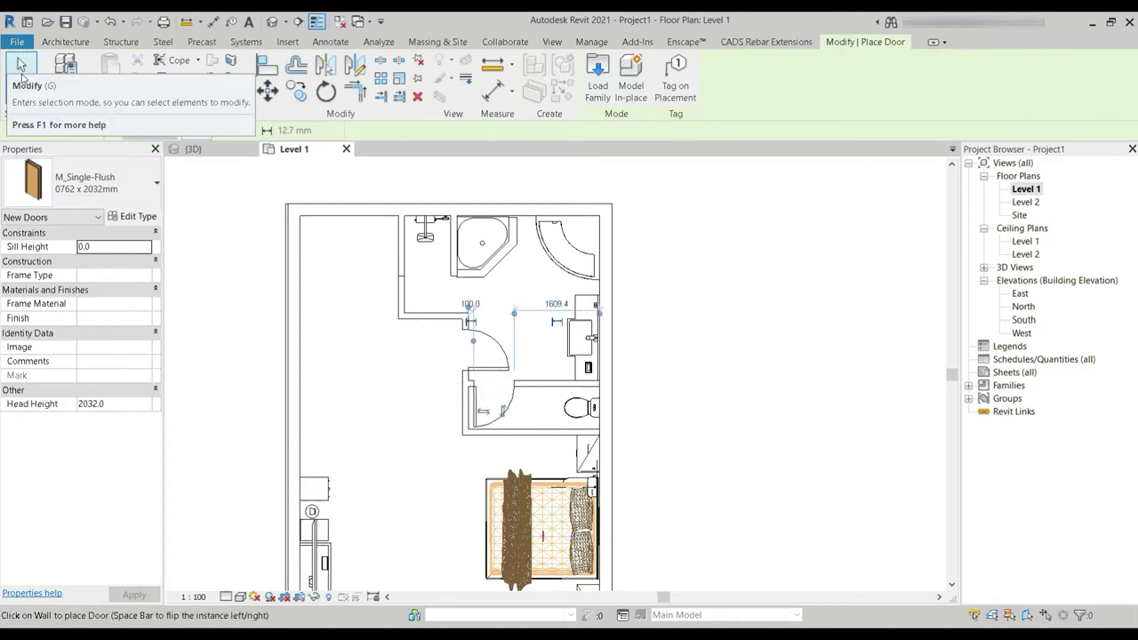
left_click(21, 73)
- Set the height of the M_Single-Flush 0762 x 2032mm door type to 2133.6 mm
left_click(509, 363)
left_click(133, 216)
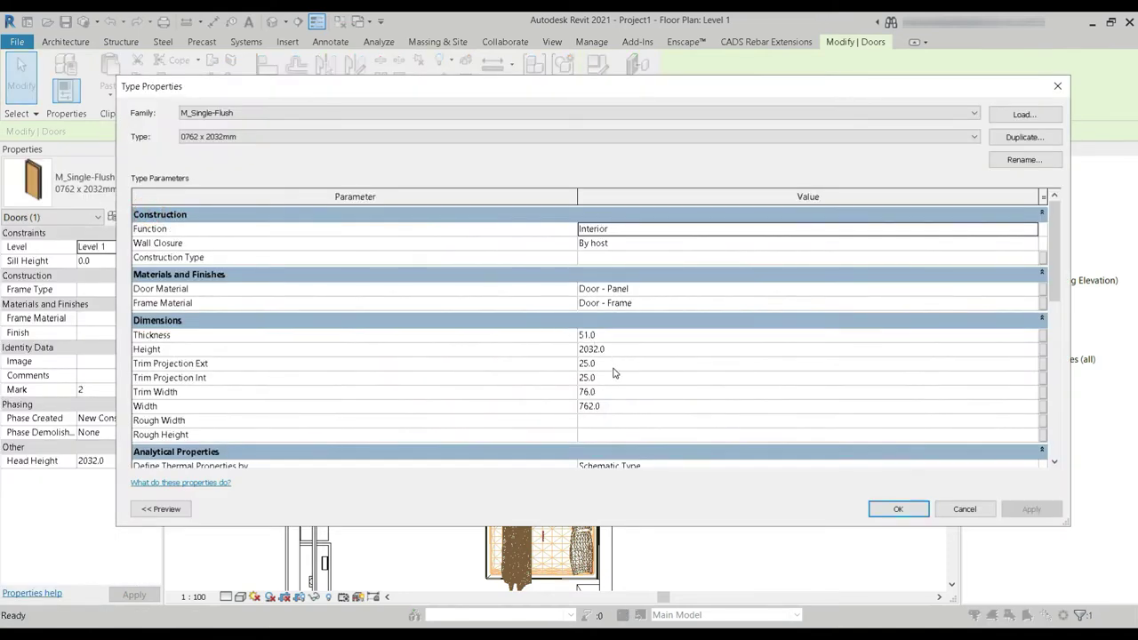
left_click(622, 351)
type("7")
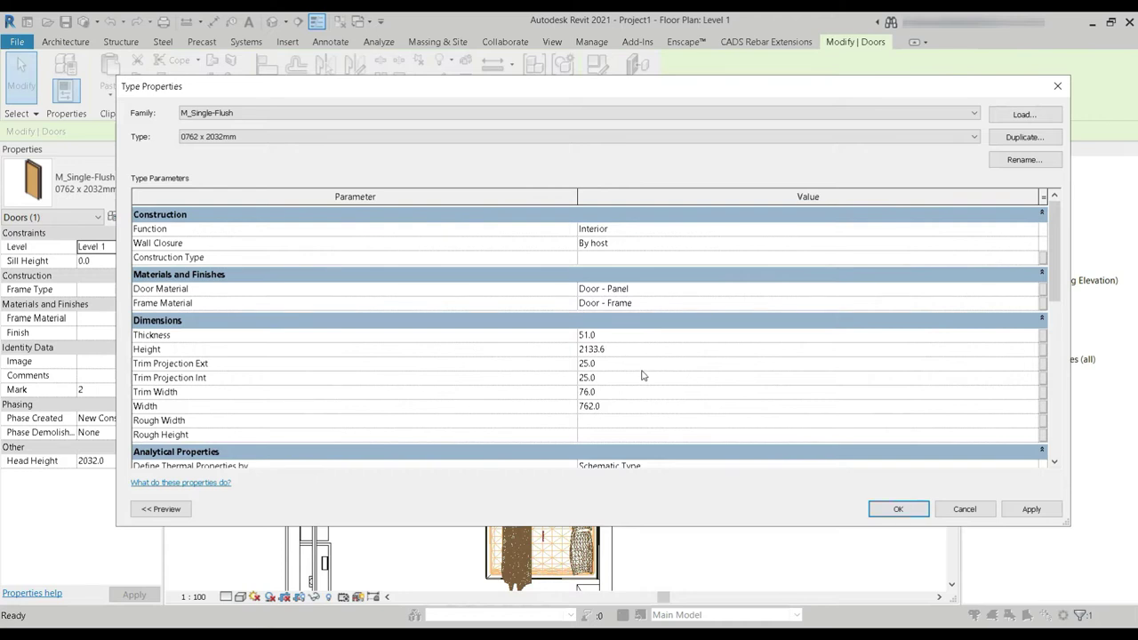
left_click(615, 406)
left_click(898, 509)
left_click(745, 456)
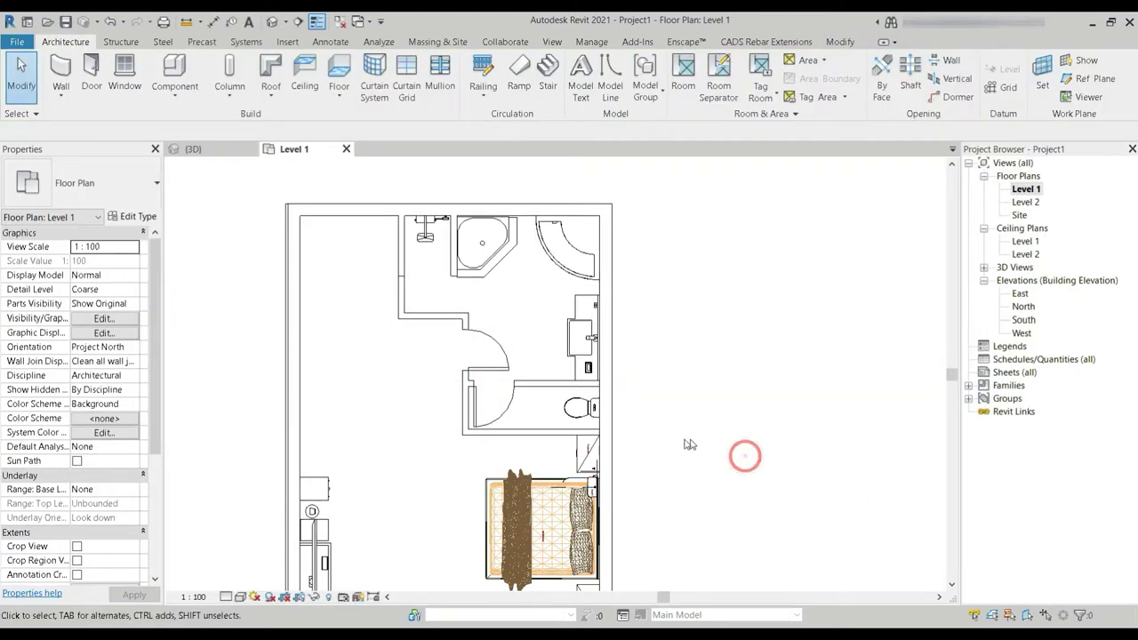
- Set the width of the toilet door's M_Single-Flush type to 609.6 mm
left_click(491, 410)
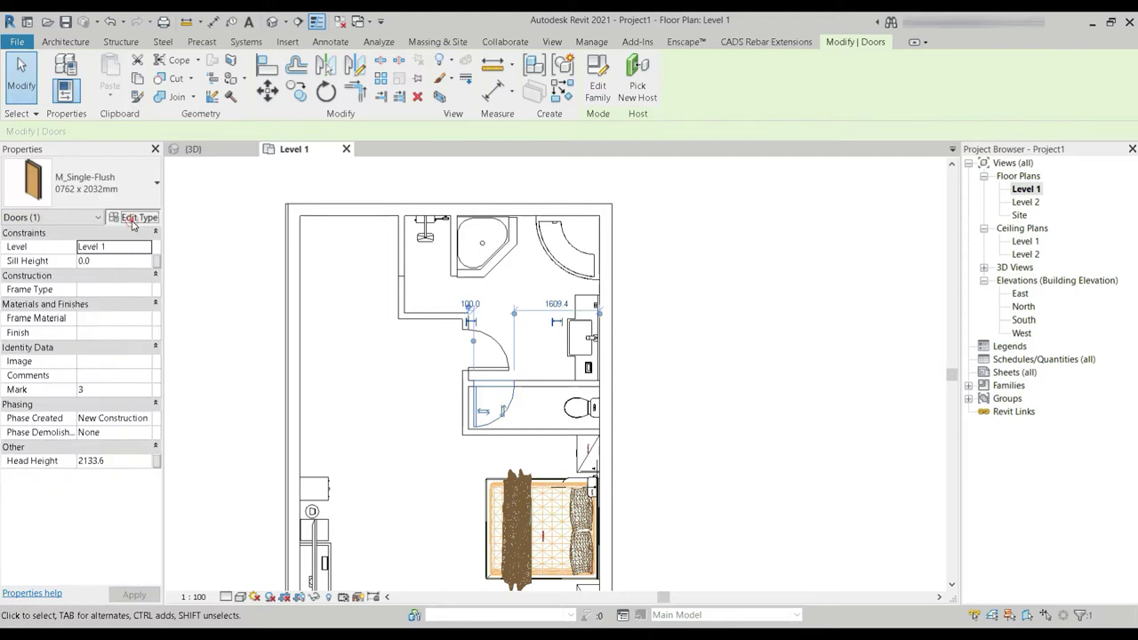
left_click(134, 218)
left_click(614, 407)
type("2")
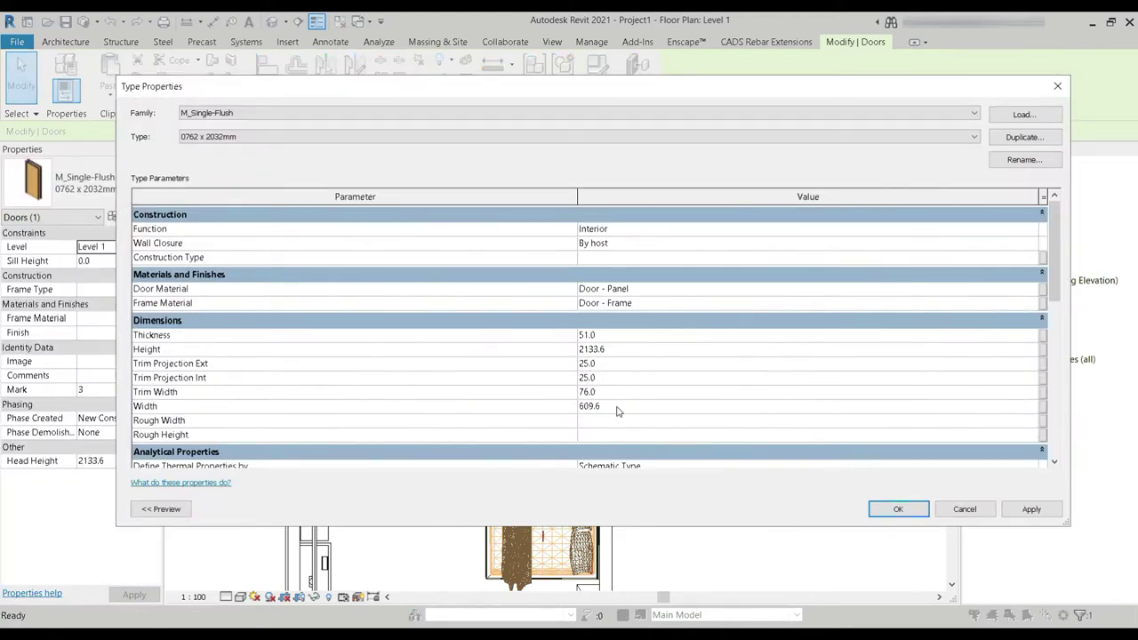
left_click(902, 508)
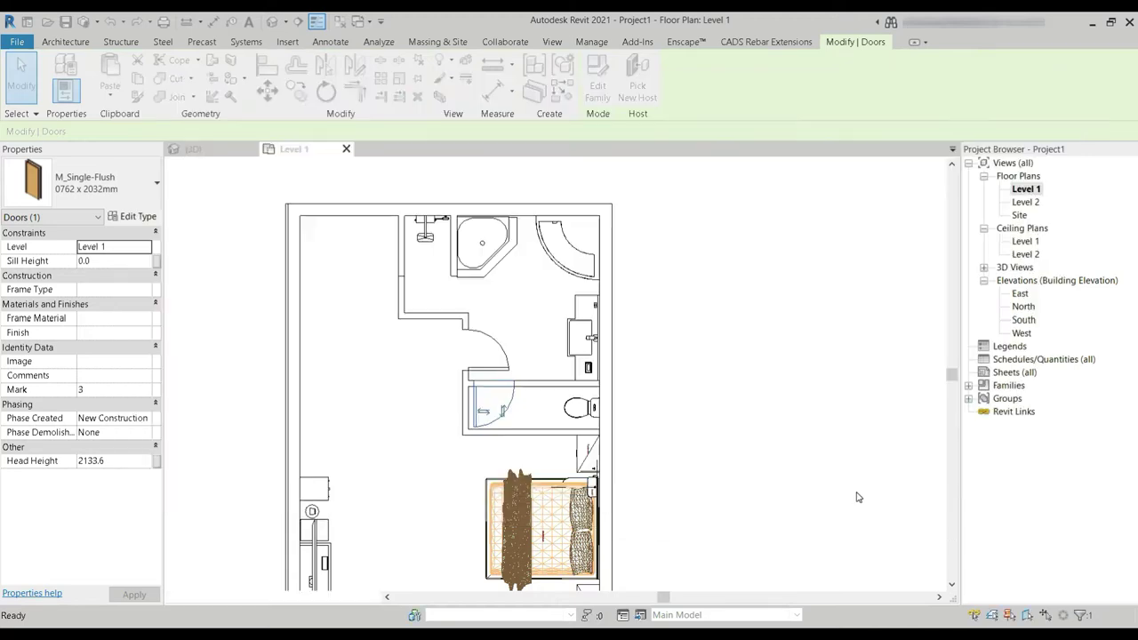
left_click(735, 472)
- Move the bathroom door south along the west partition, closer to the bathroom–toilet partition
scroll(468, 406, "up", 3)
scroll(467, 407, "up", 2)
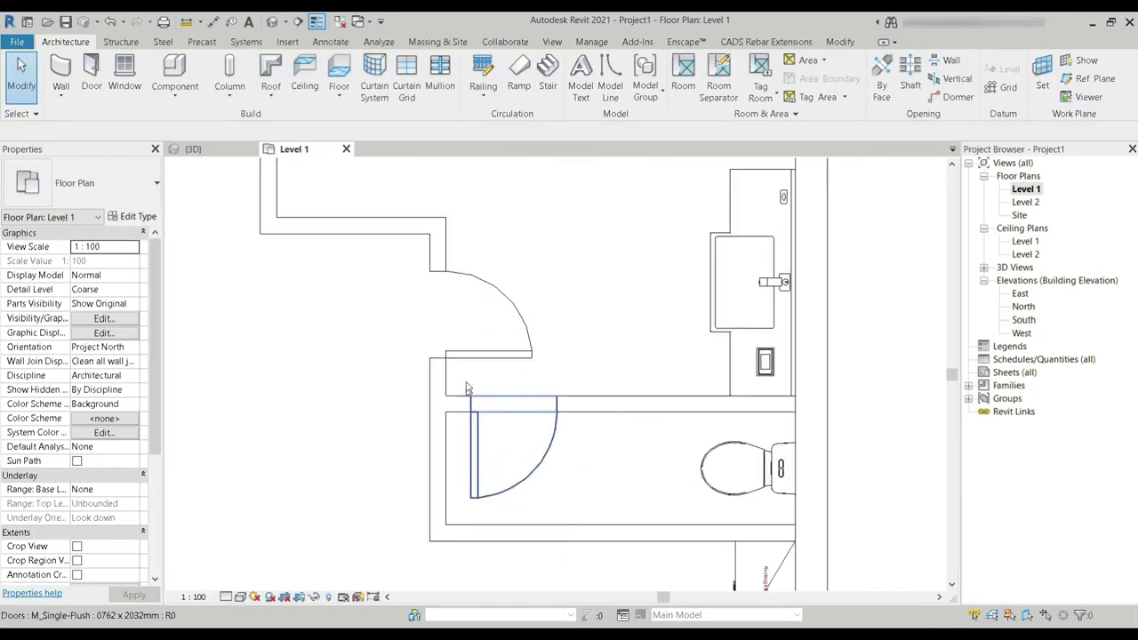
left_click(472, 374)
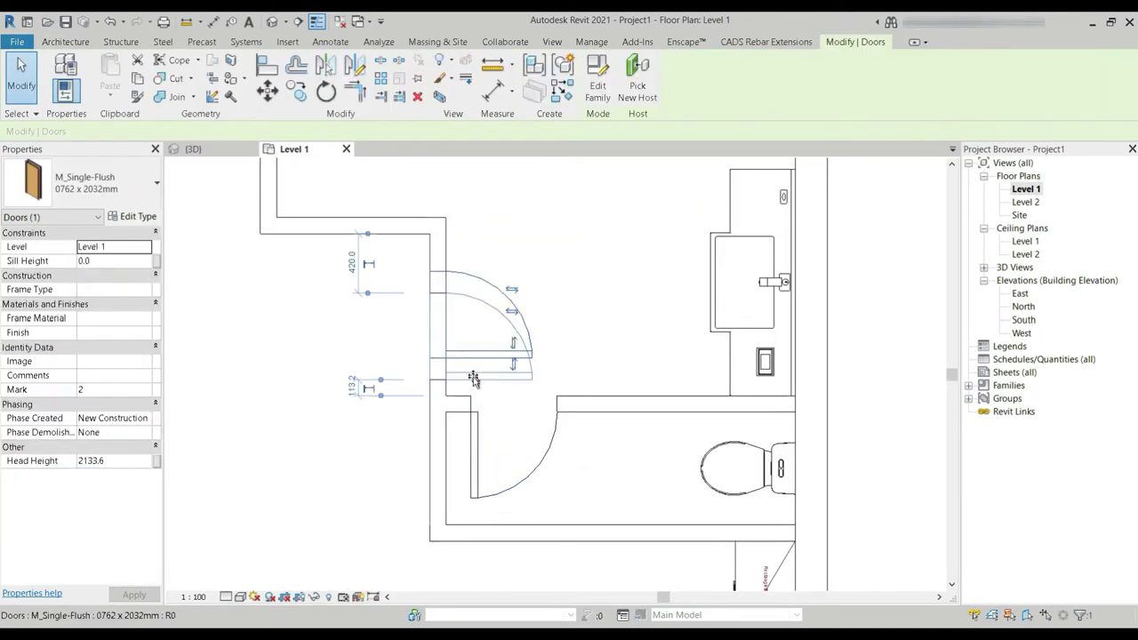
- Align the west edge of the toilet door with the inner face of the toilet's west partition
left_click(482, 445)
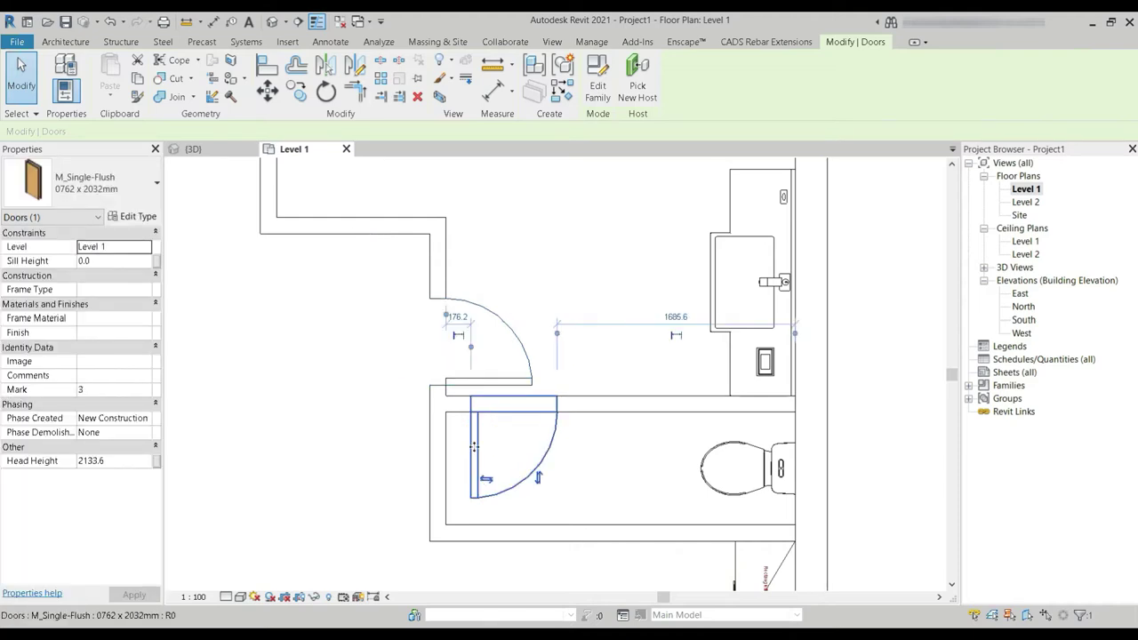
scroll(456, 446, "up", 1)
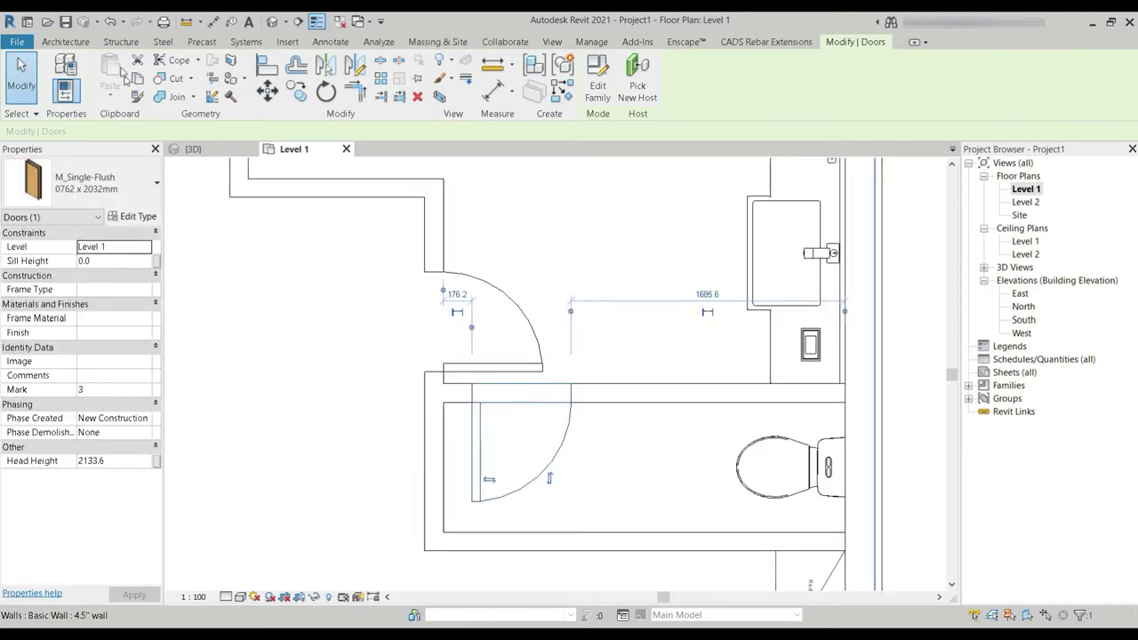
key("a")
key("l")
scroll(452, 431, "up", 3)
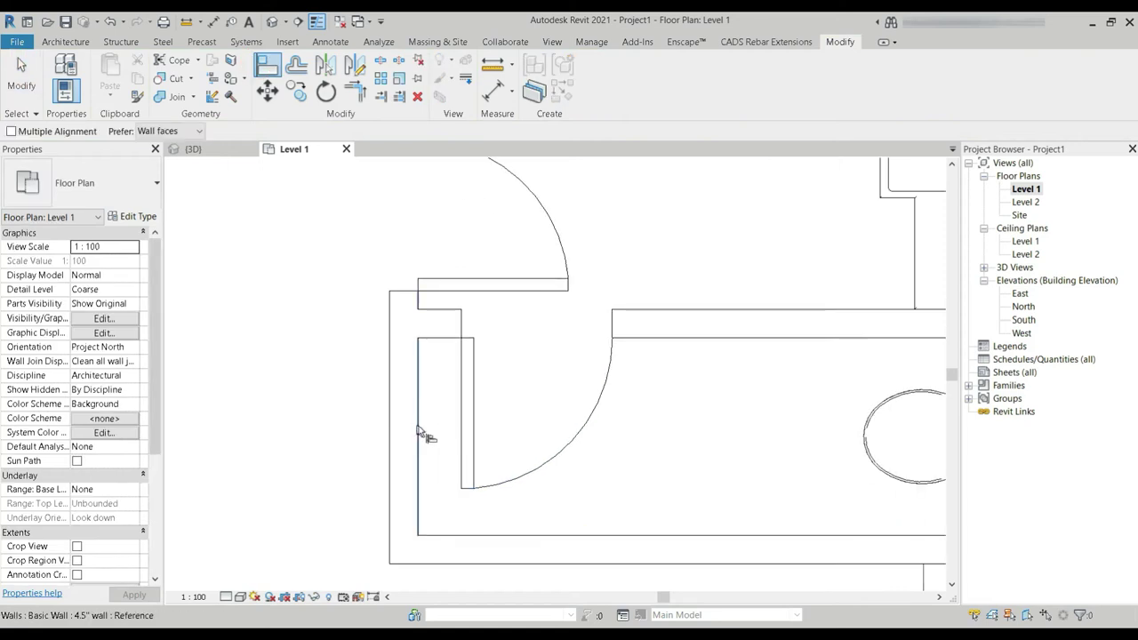
left_click(456, 433)
scroll(457, 429, "down", 3)
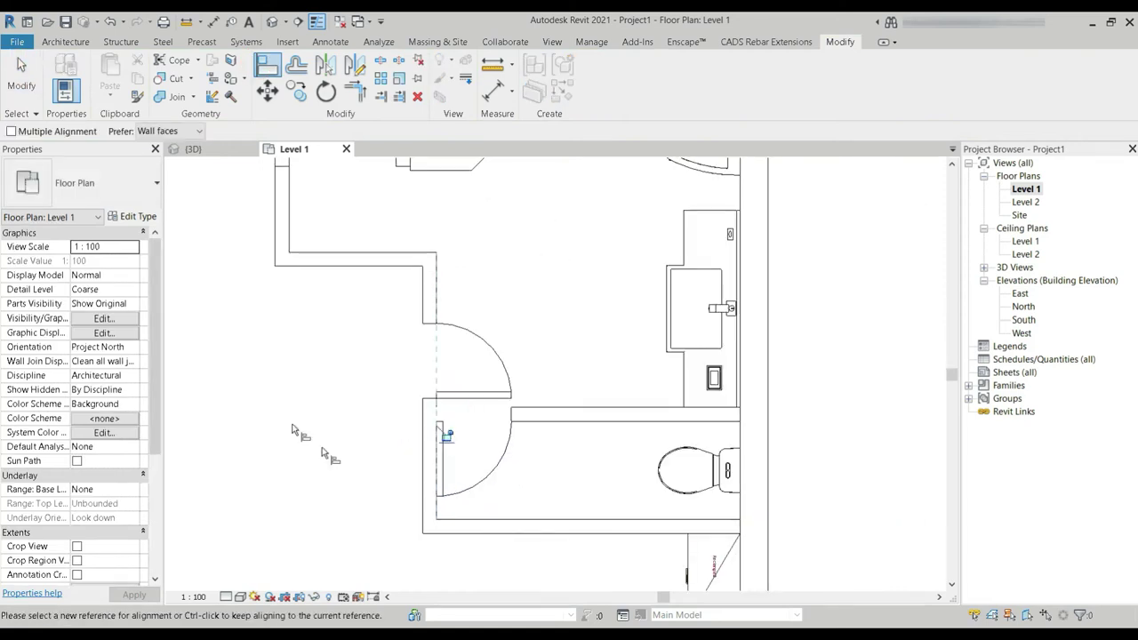
left_click(21, 73)
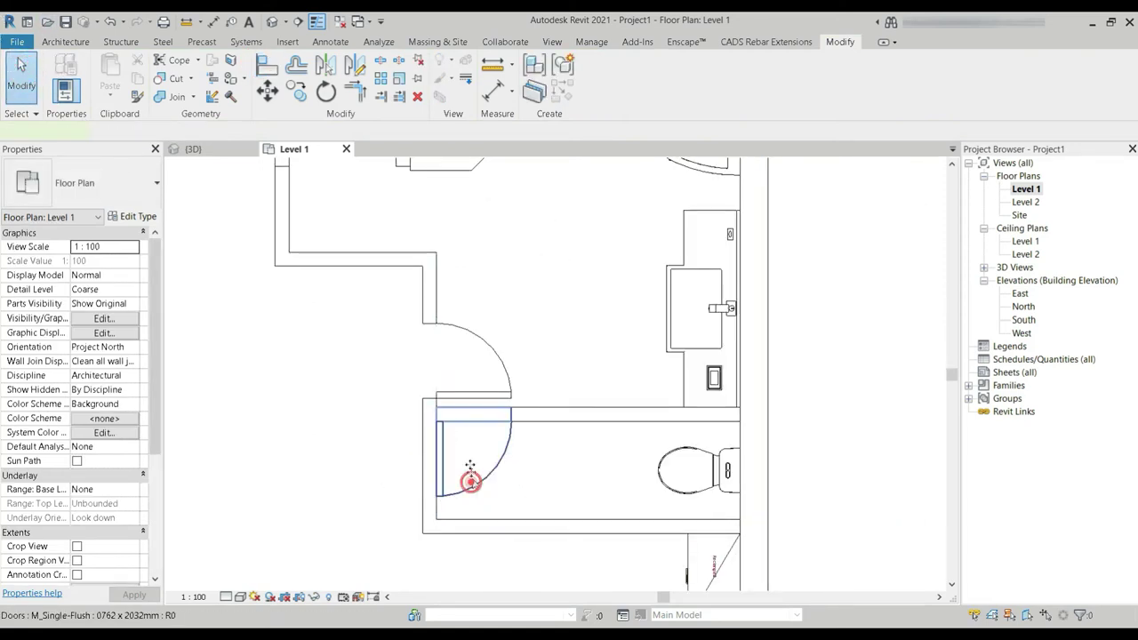
- Move the toilet door east so it sits 40 mm from the inner face of the toilet's west partition
left_click(481, 456)
scroll(472, 447, "up", 3)
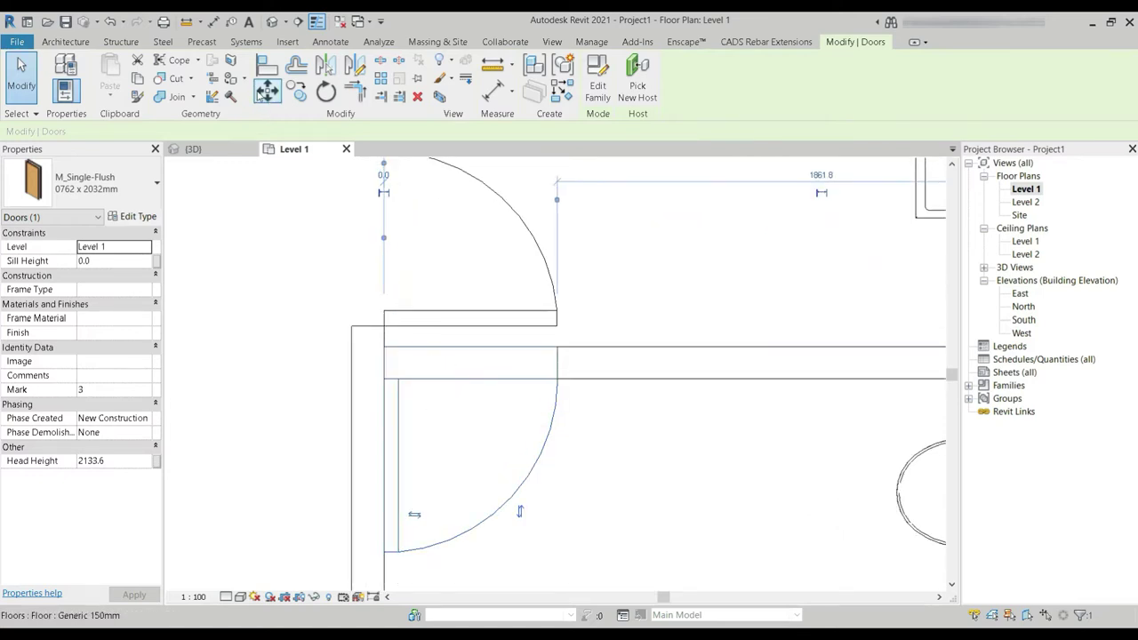
left_click(267, 91)
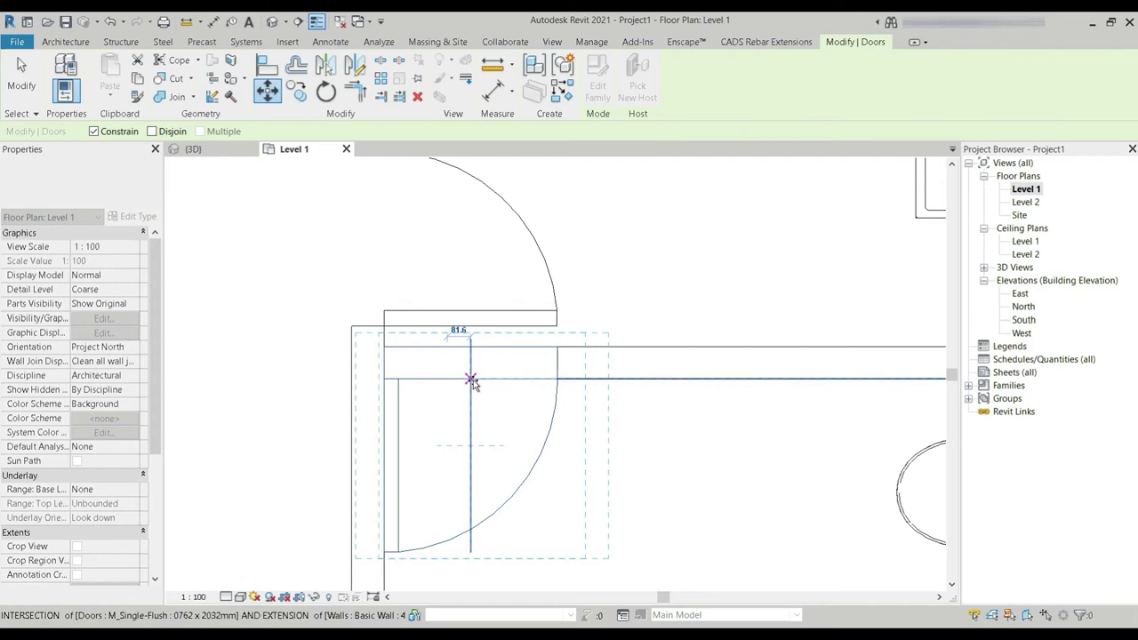
left_click(481, 380)
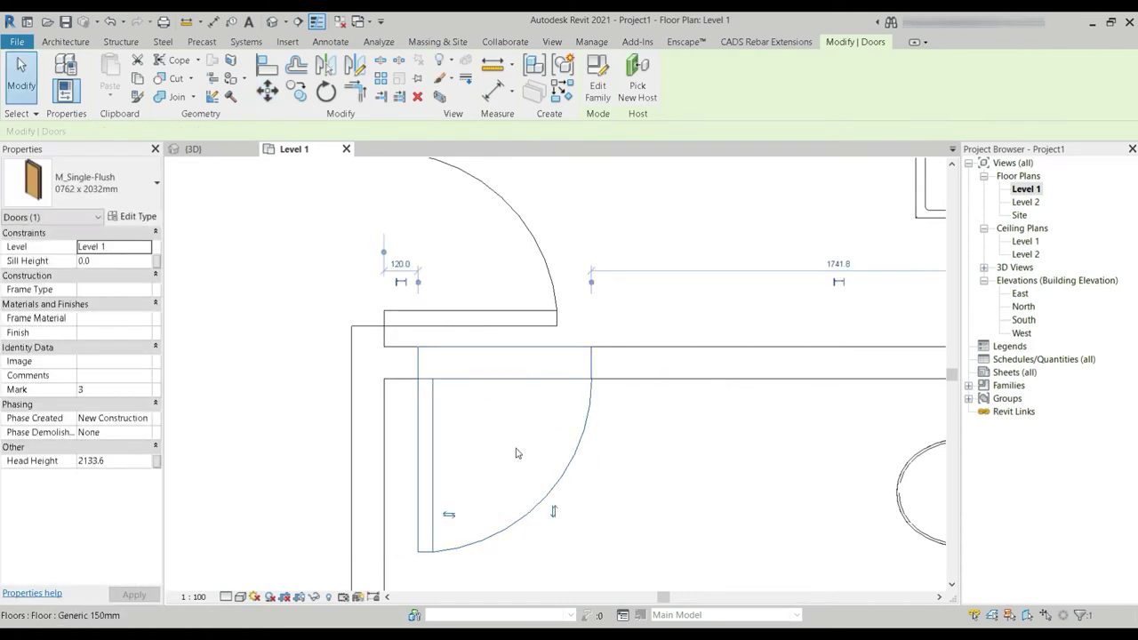
left_click(266, 93)
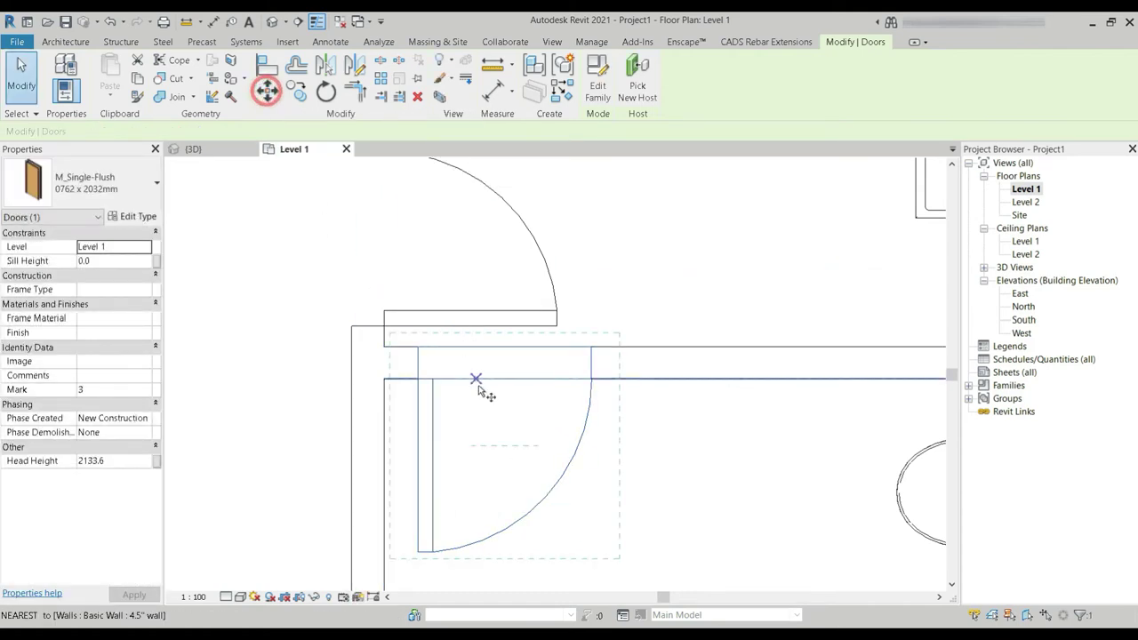
left_click(495, 379)
left_click(471, 377)
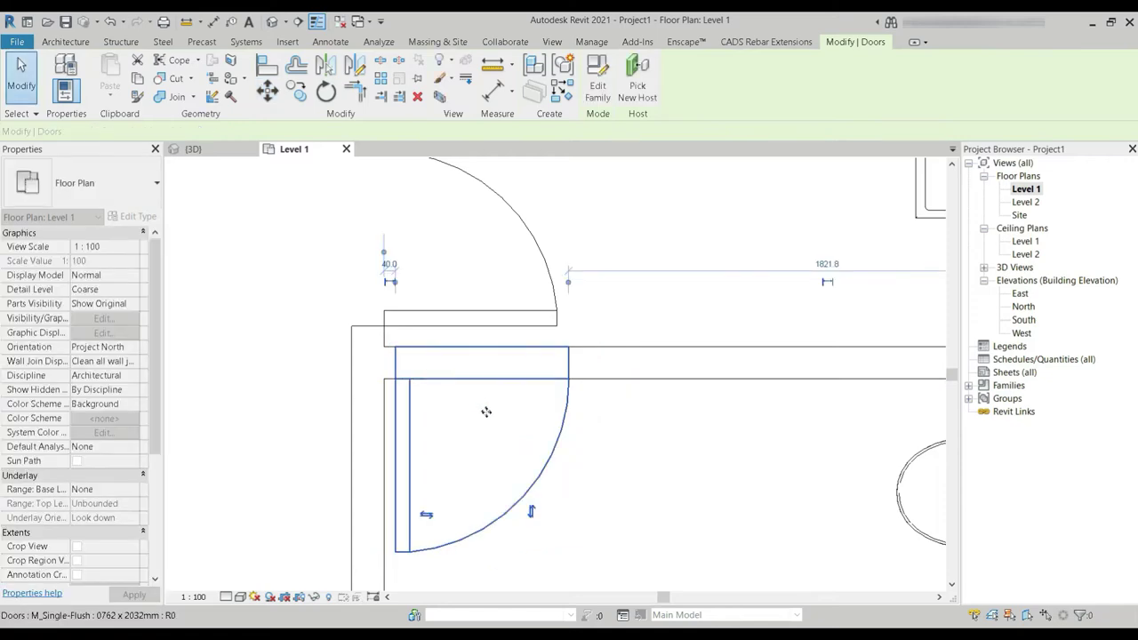
- Select the Generic 150mm floor on Level 1 and create parts from it
left_click(259, 342)
scroll(274, 357, "down", 3)
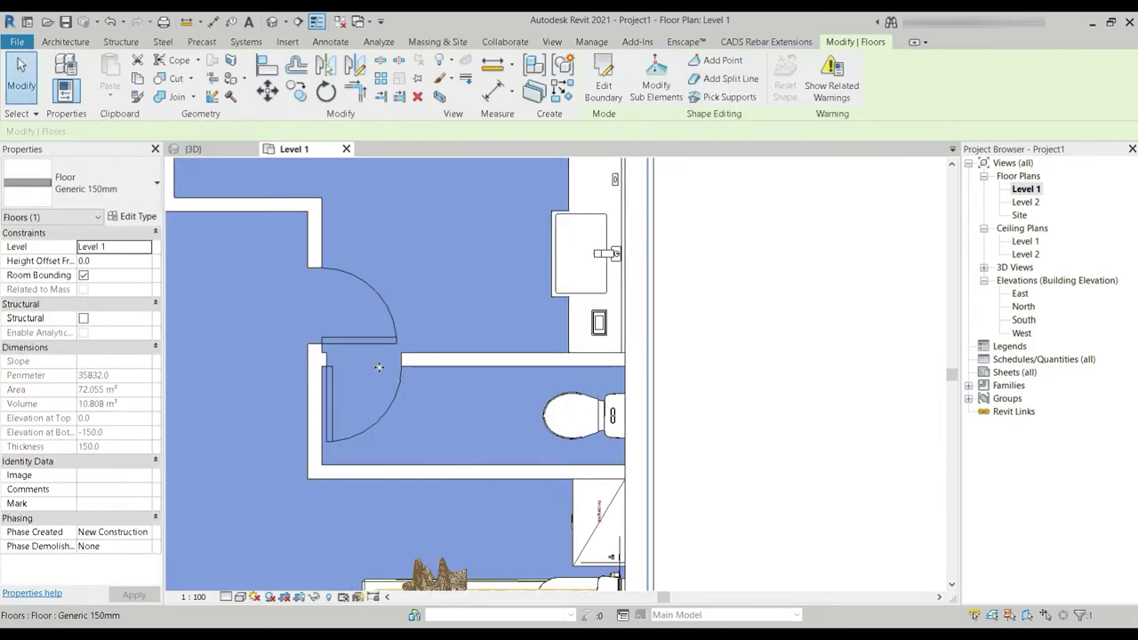
left_click(876, 416)
scroll(273, 428, "down", 3)
left_click(273, 427)
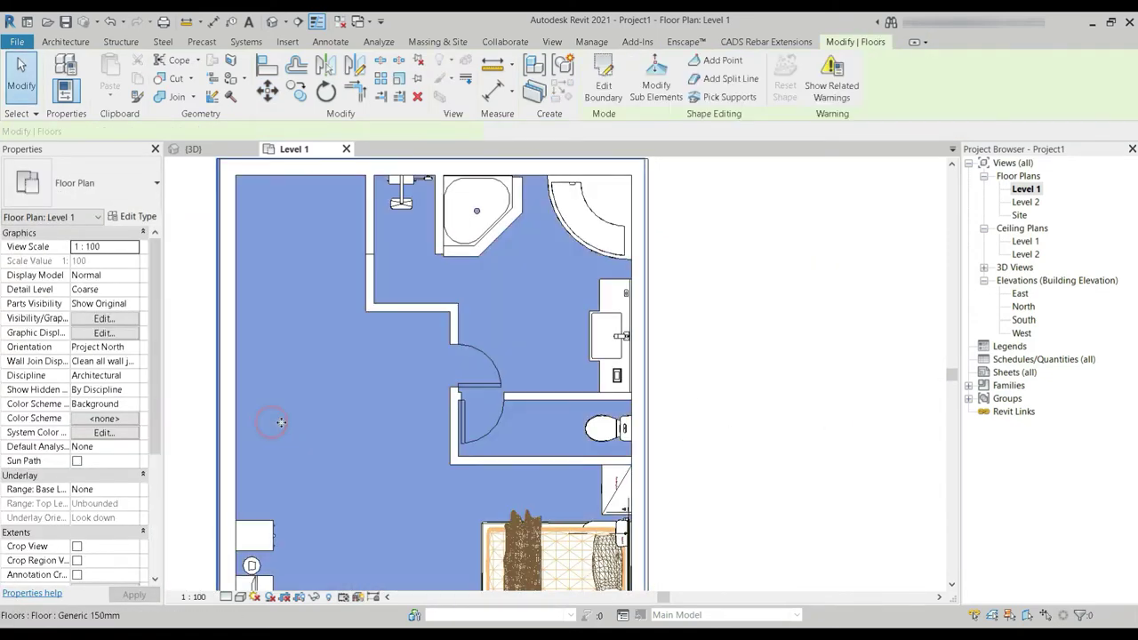
middle_click_drag(409, 480, 384, 216)
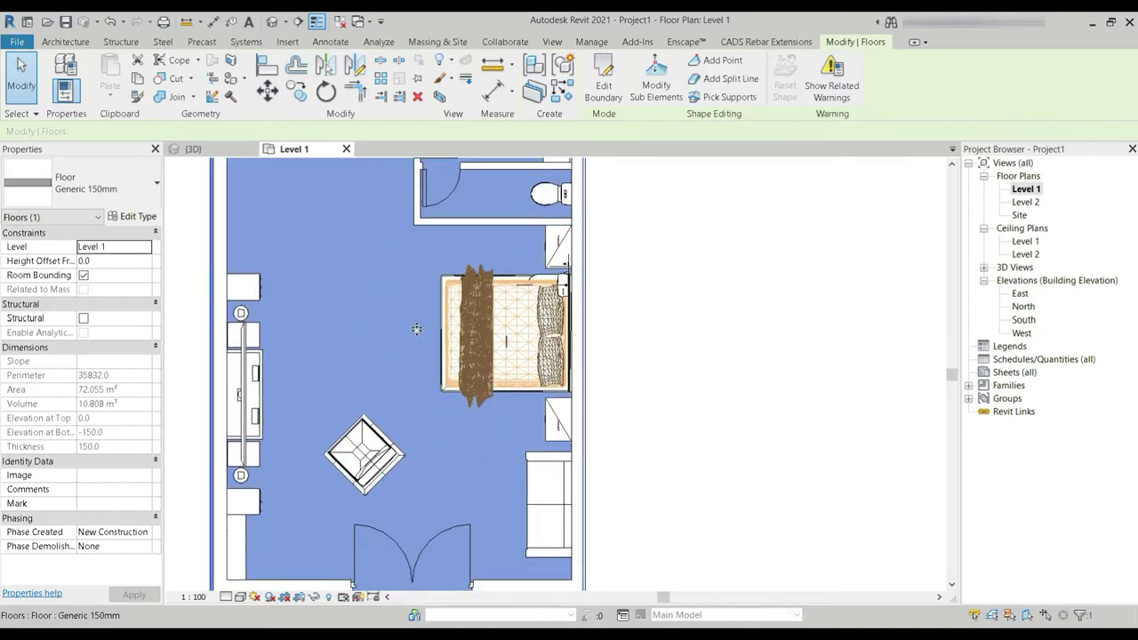
scroll(416, 329, "down", 2)
scroll(466, 415, "down", 1)
middle_click_drag(483, 473, 524, 529)
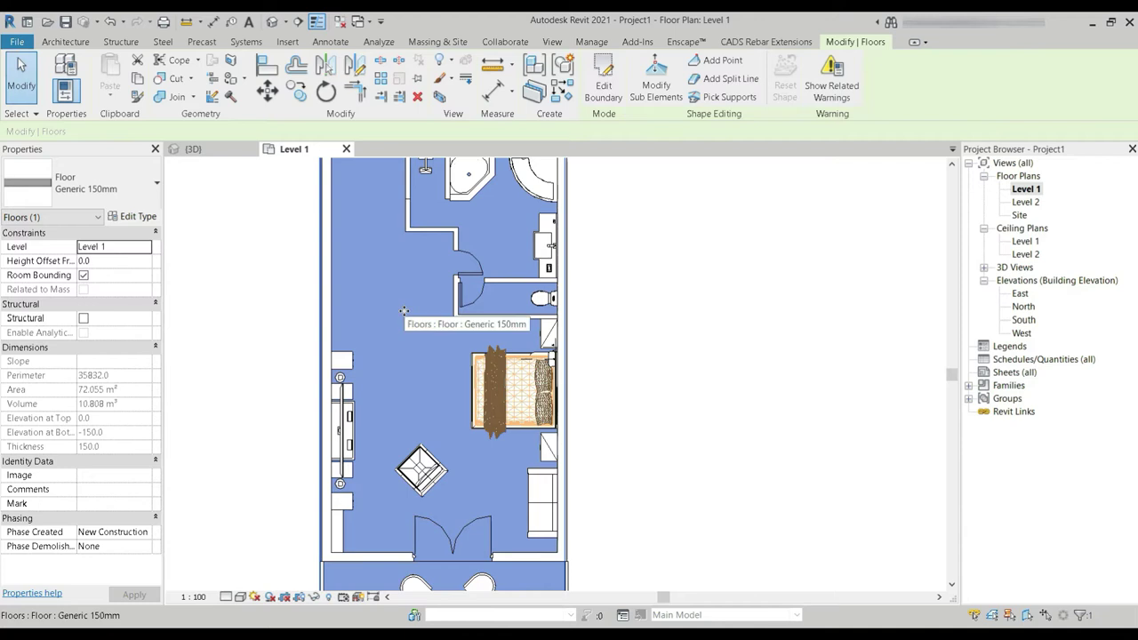
middle_click_drag(403, 310, 426, 377)
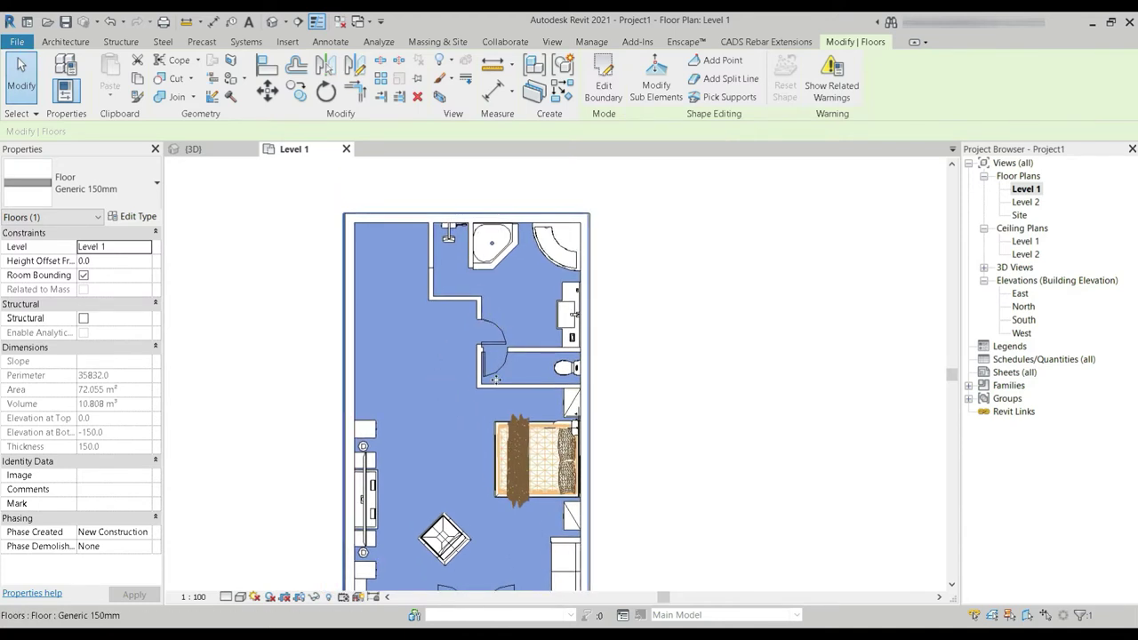
middle_click_drag(537, 571, 546, 480)
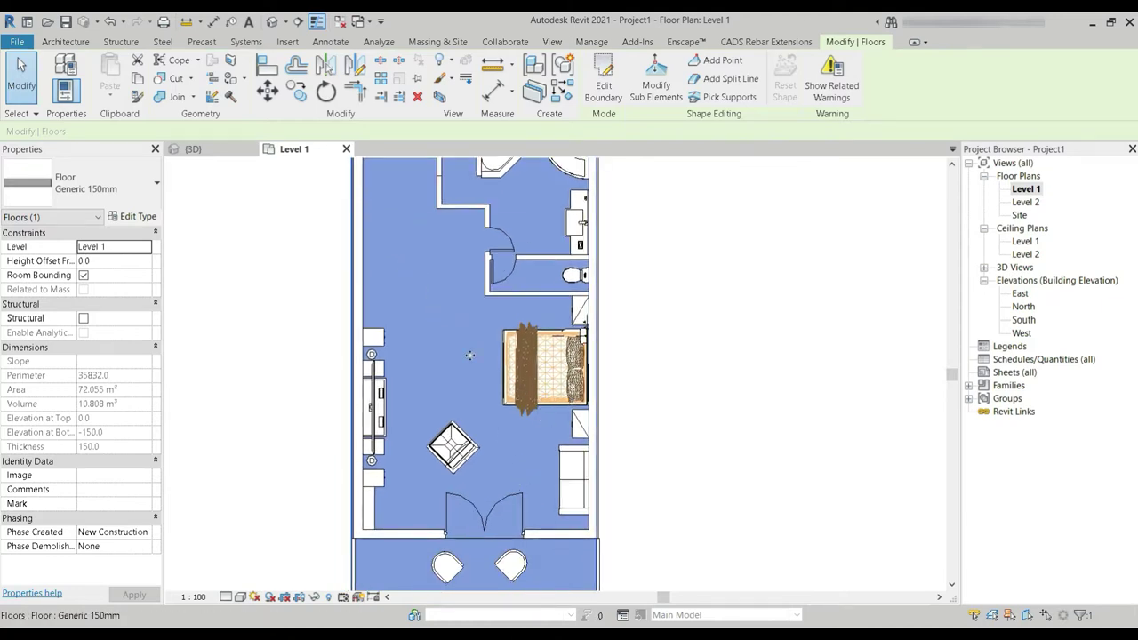
middle_click_drag(401, 247, 453, 405)
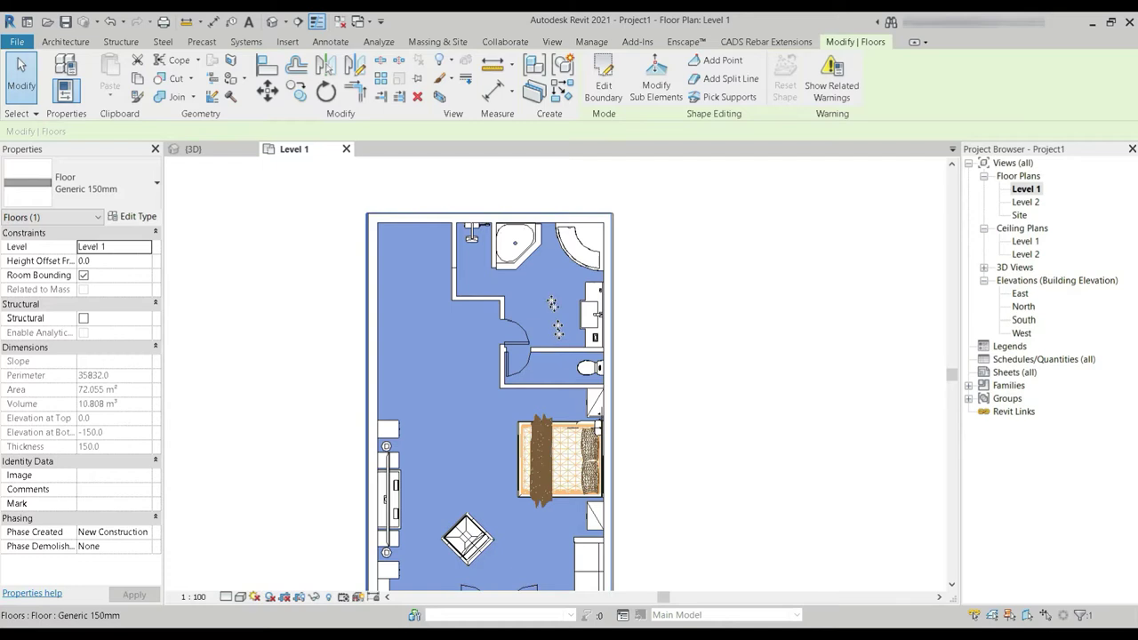
scroll(556, 294, "up", 2)
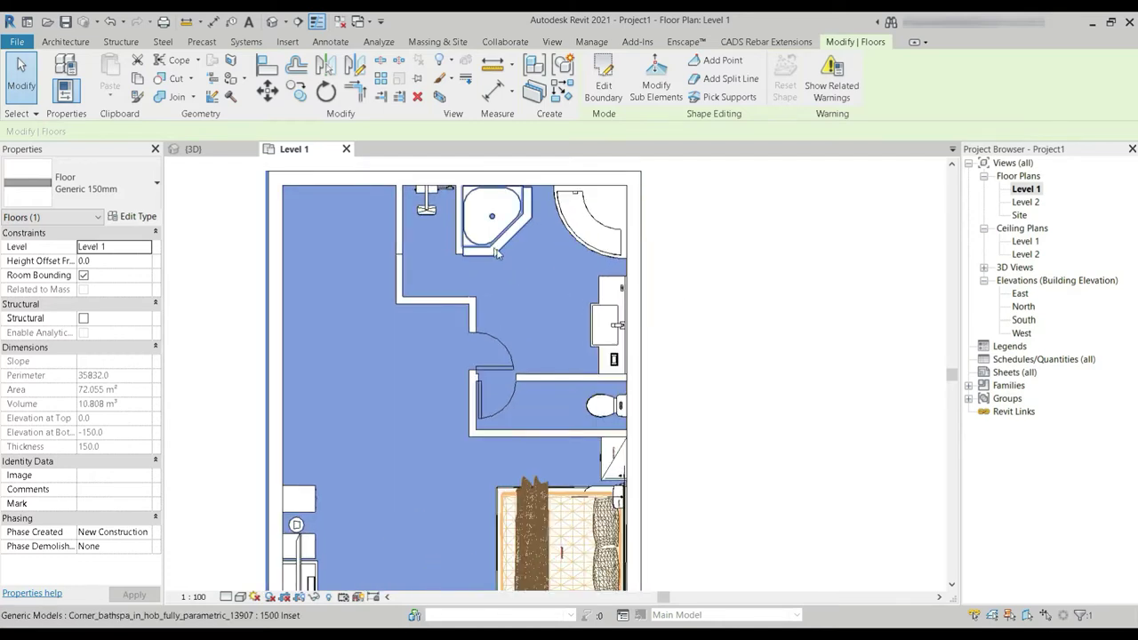
scroll(493, 251, "down", 1)
middle_click_drag(535, 576, 520, 358)
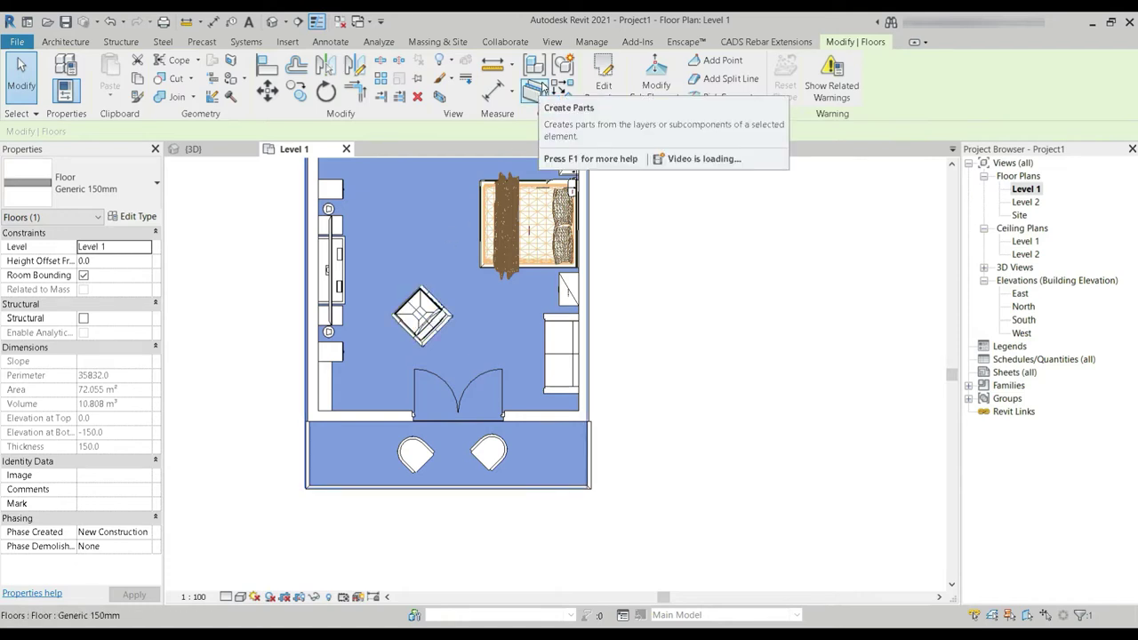
left_click(542, 86)
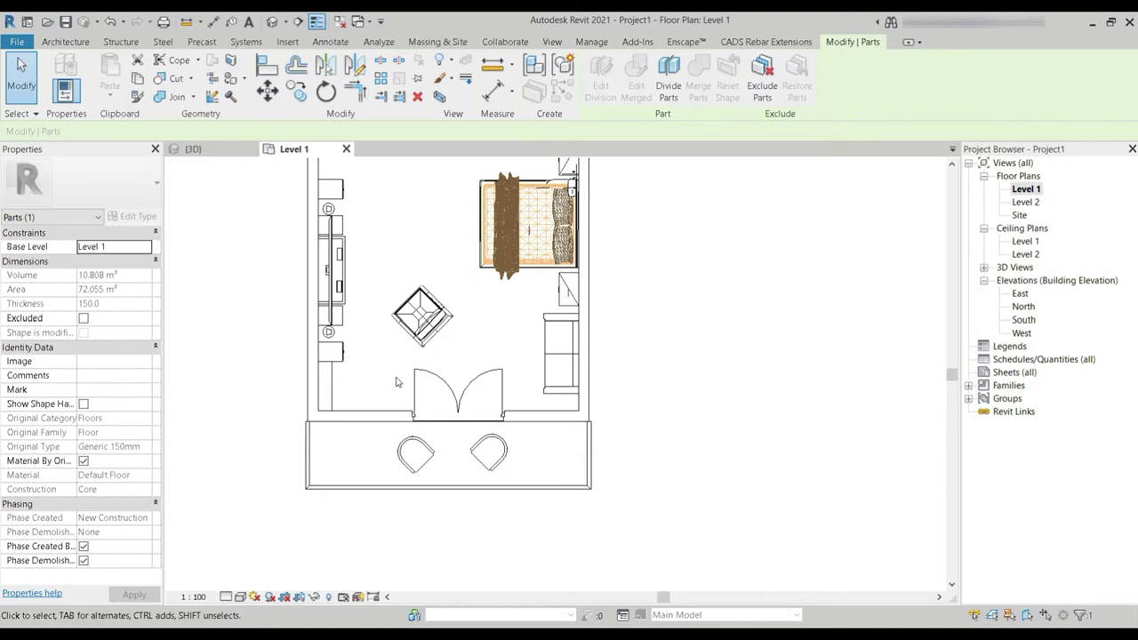
scroll(376, 383, "up", 1)
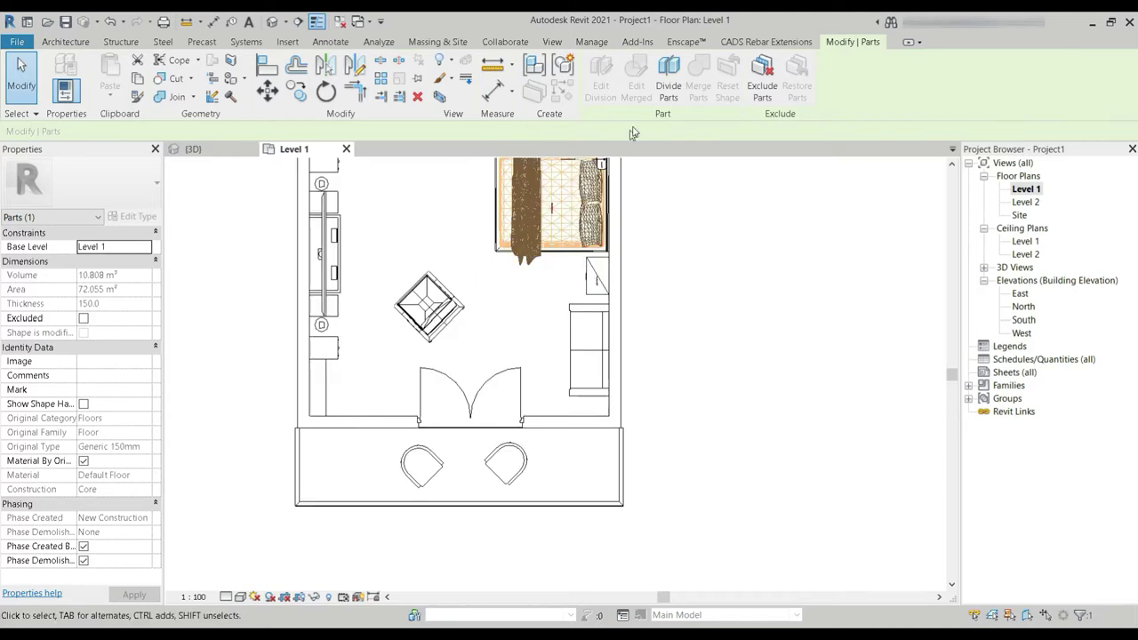
- Start dividing the floor part and sketch a horizontal line across it along the balcony-side face of the double-door wall
left_click(669, 76)
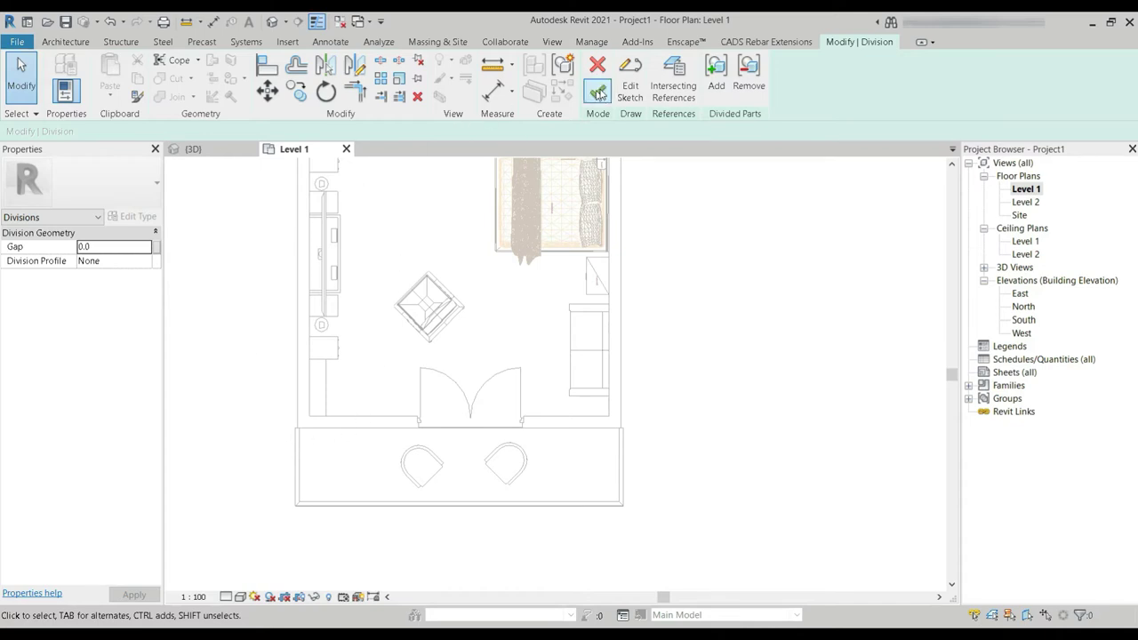
left_click(629, 82)
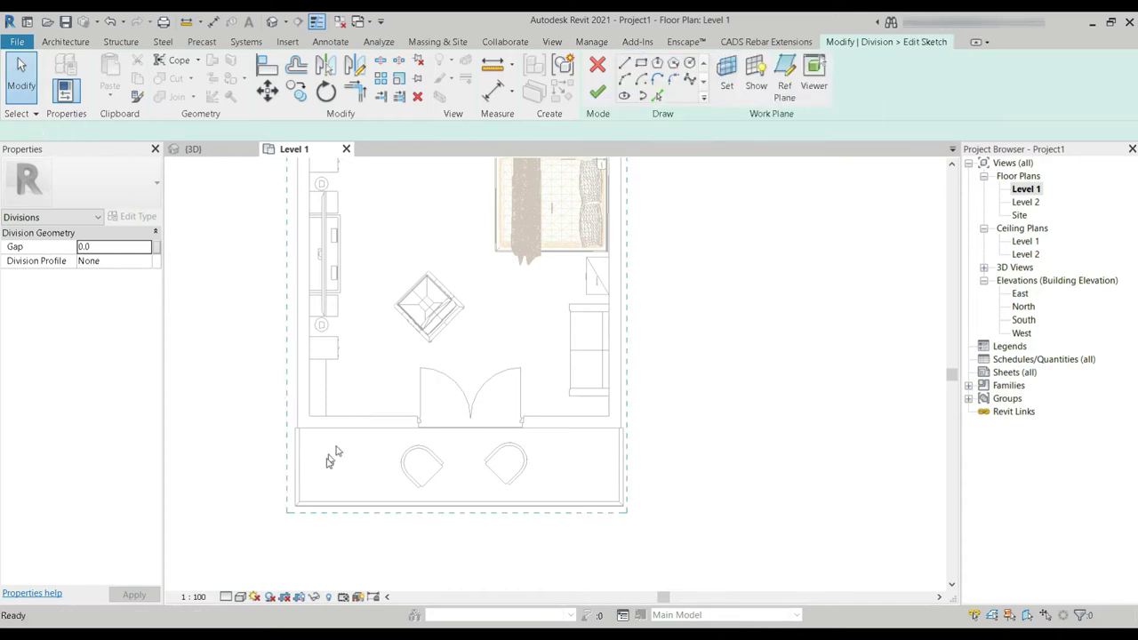
left_click(265, 428)
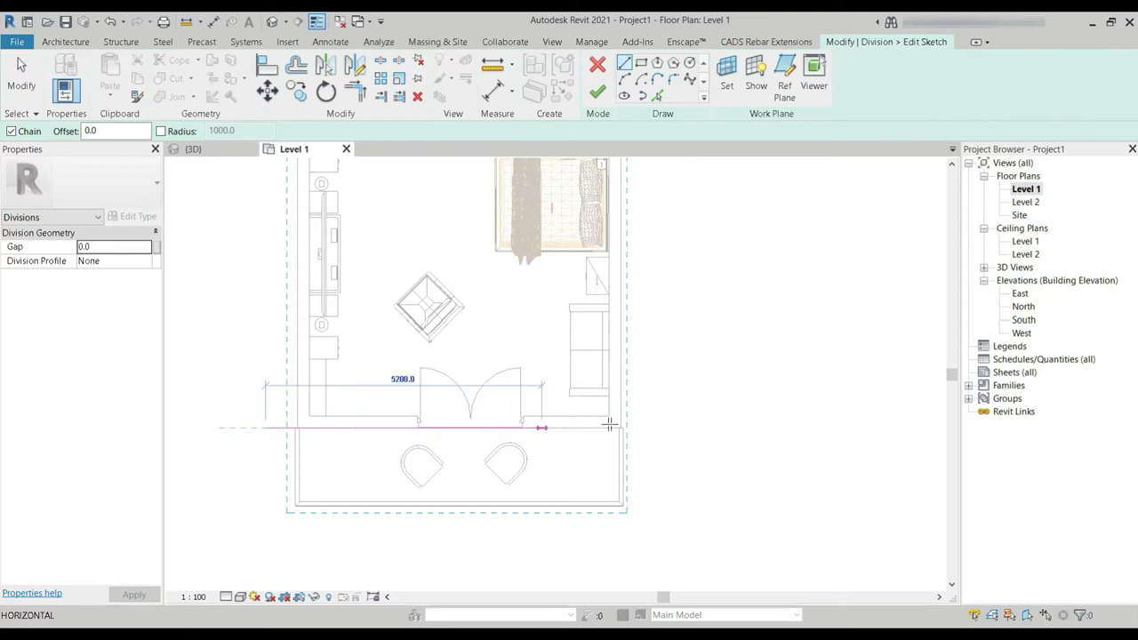
left_click(664, 428)
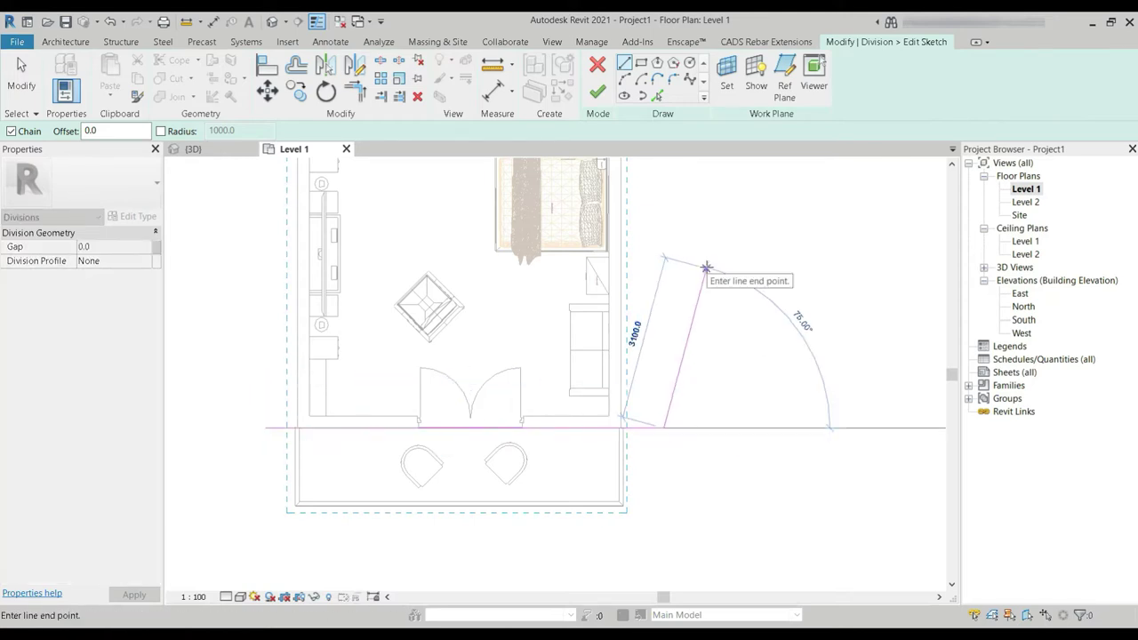
- Sketch division lines along the inner faces of the toilet's south partition and the stepped west bathroom partitions up to the north wall, and finish the sketch
middle_click_drag(711, 295, 687, 585)
left_click(640, 389)
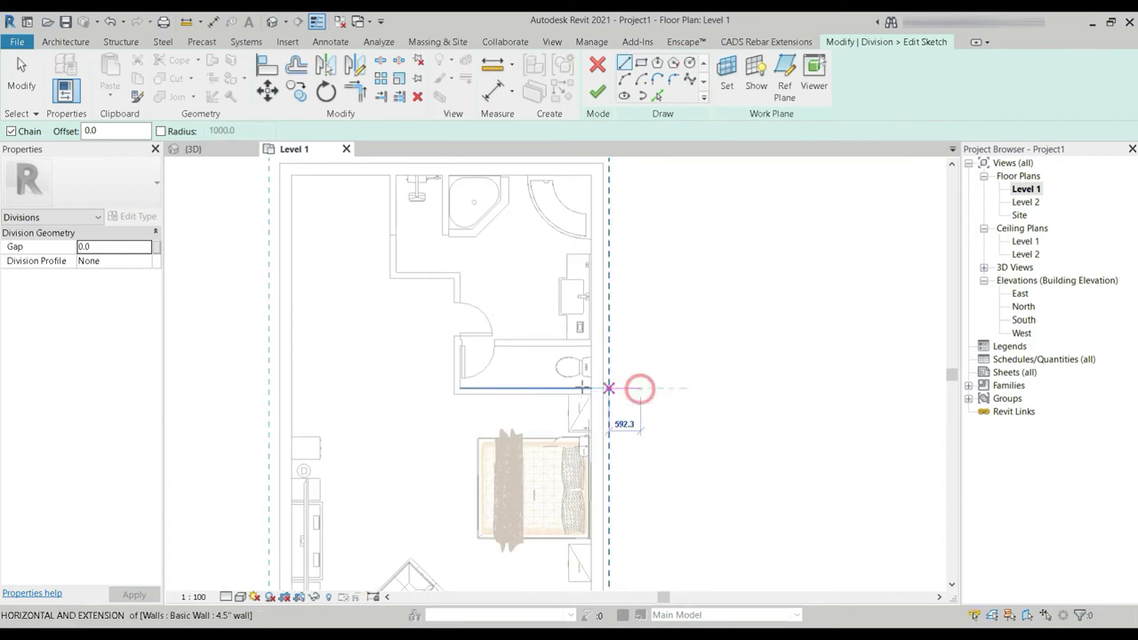
left_click(454, 388)
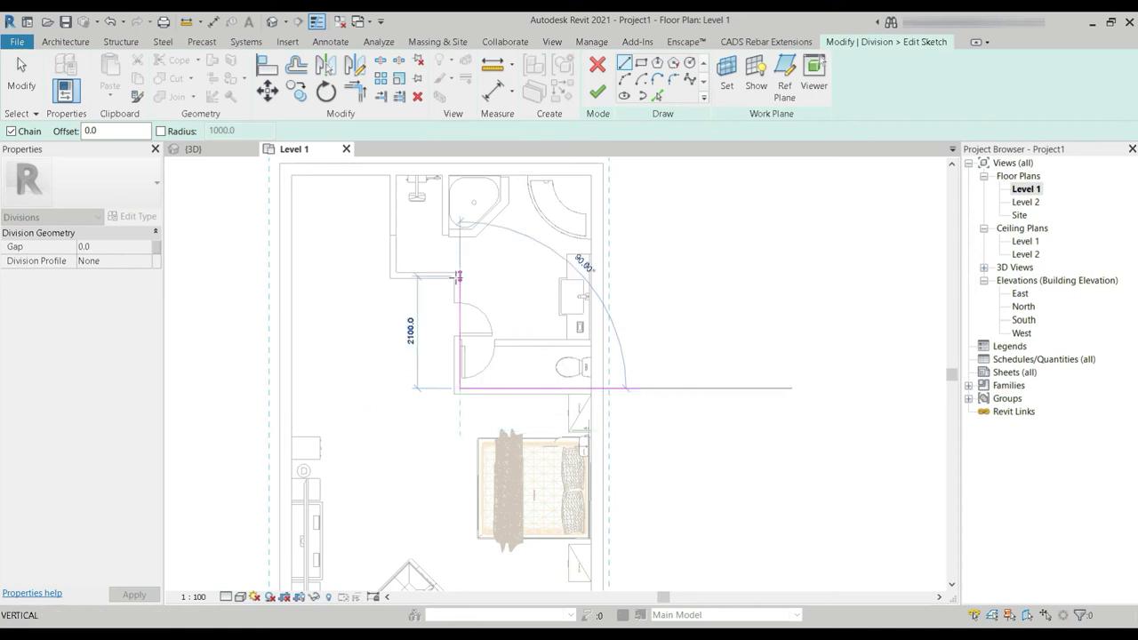
scroll(458, 272, "up", 4)
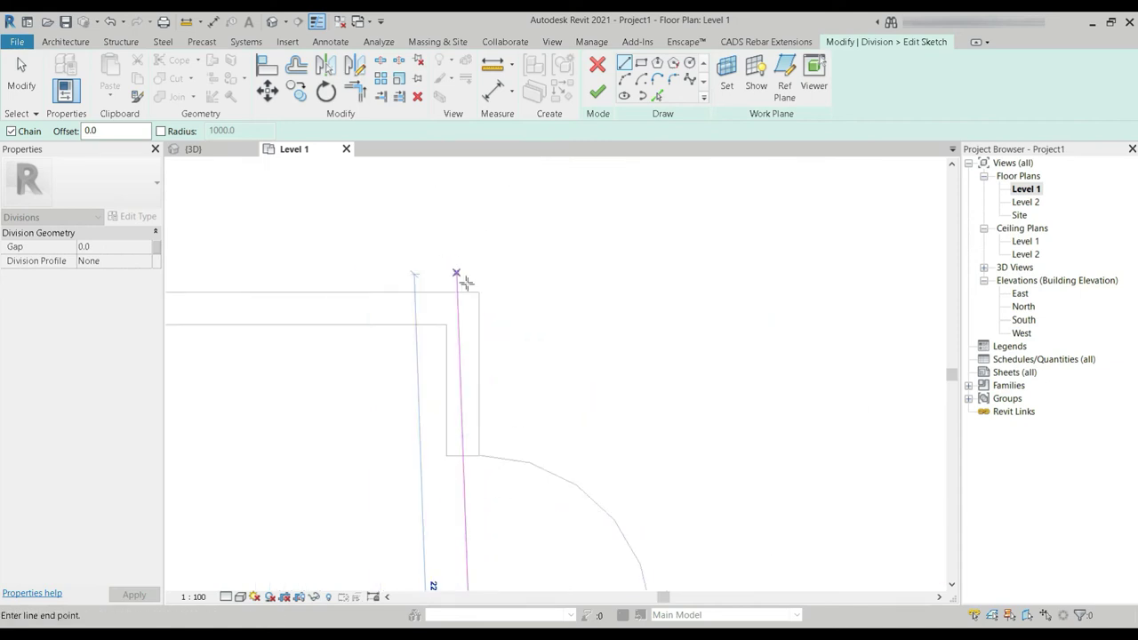
left_click(479, 292)
middle_click_drag(436, 305, 708, 478)
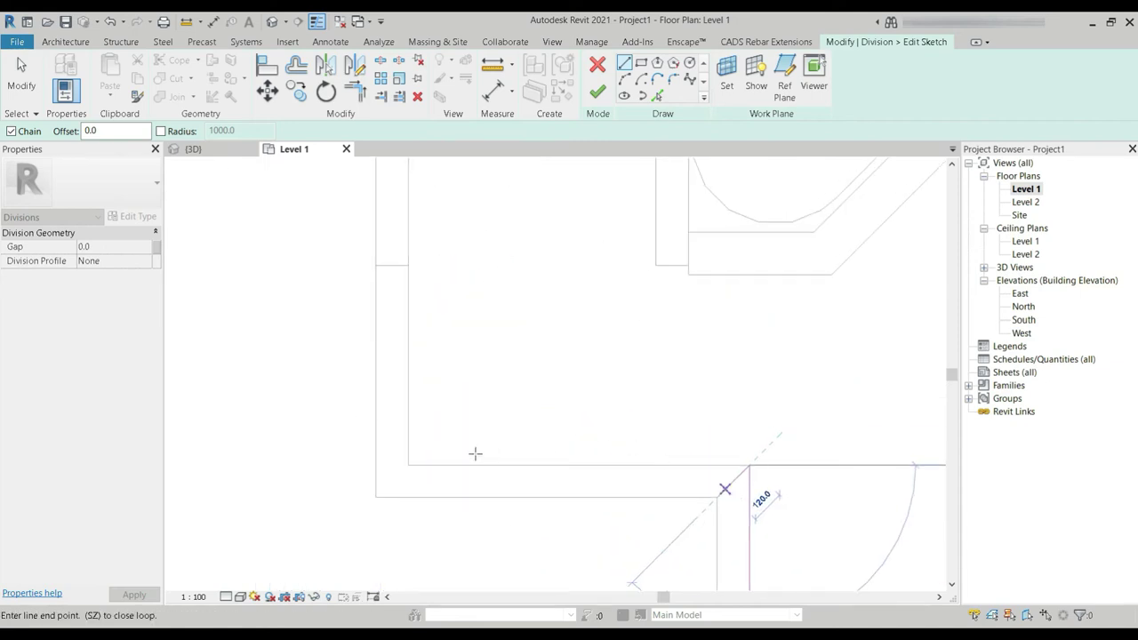
left_click(406, 465)
scroll(406, 463, "down", 4)
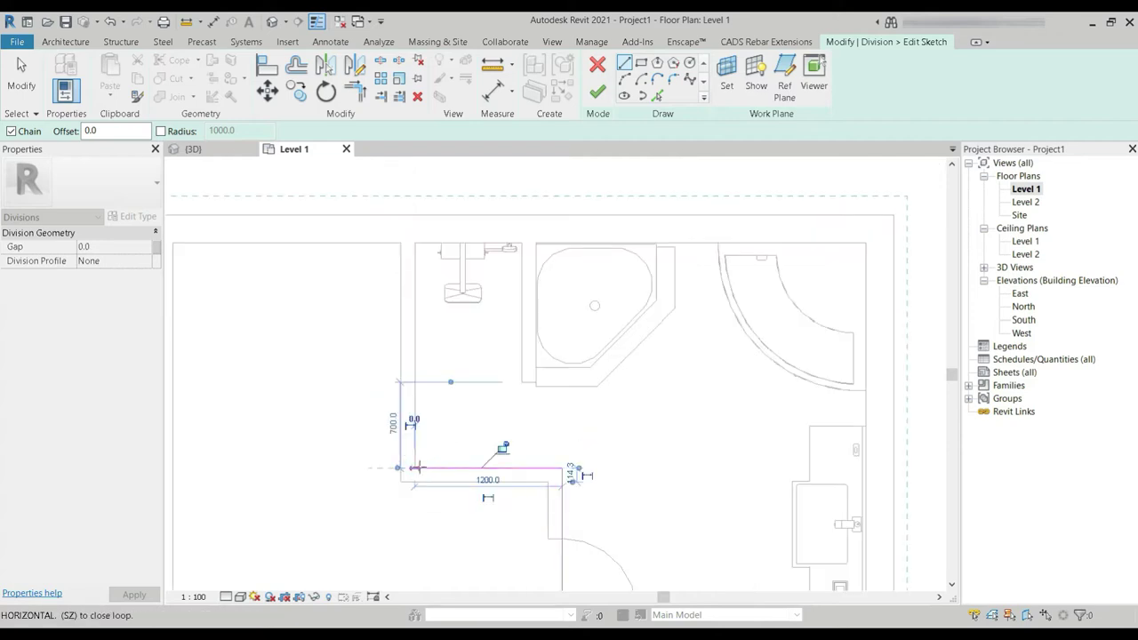
left_click(416, 319)
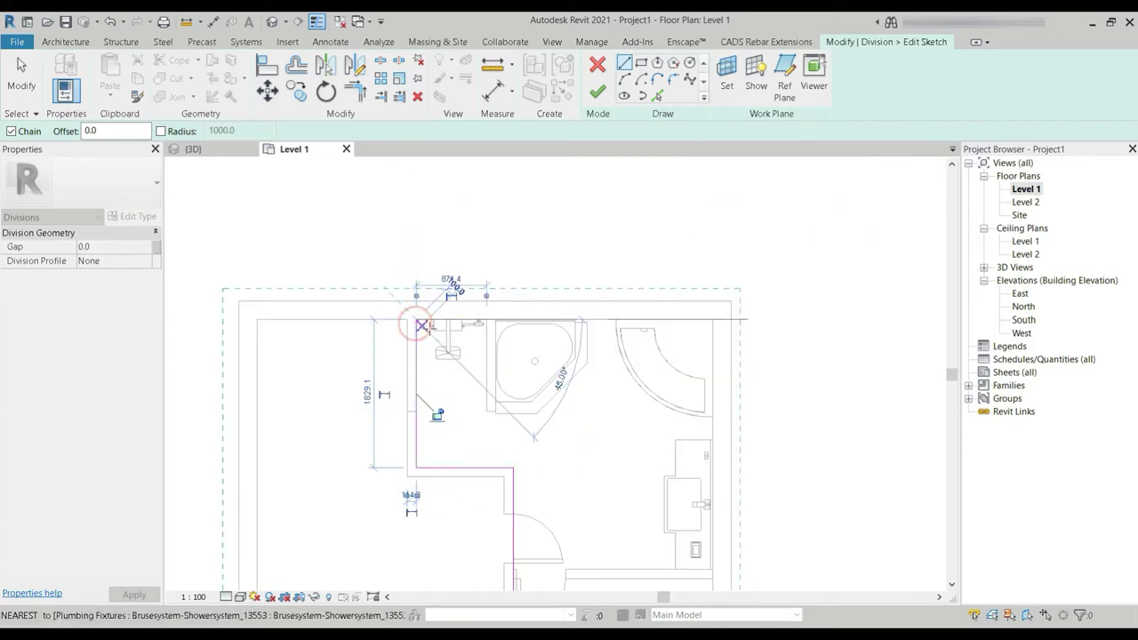
key("Escape")
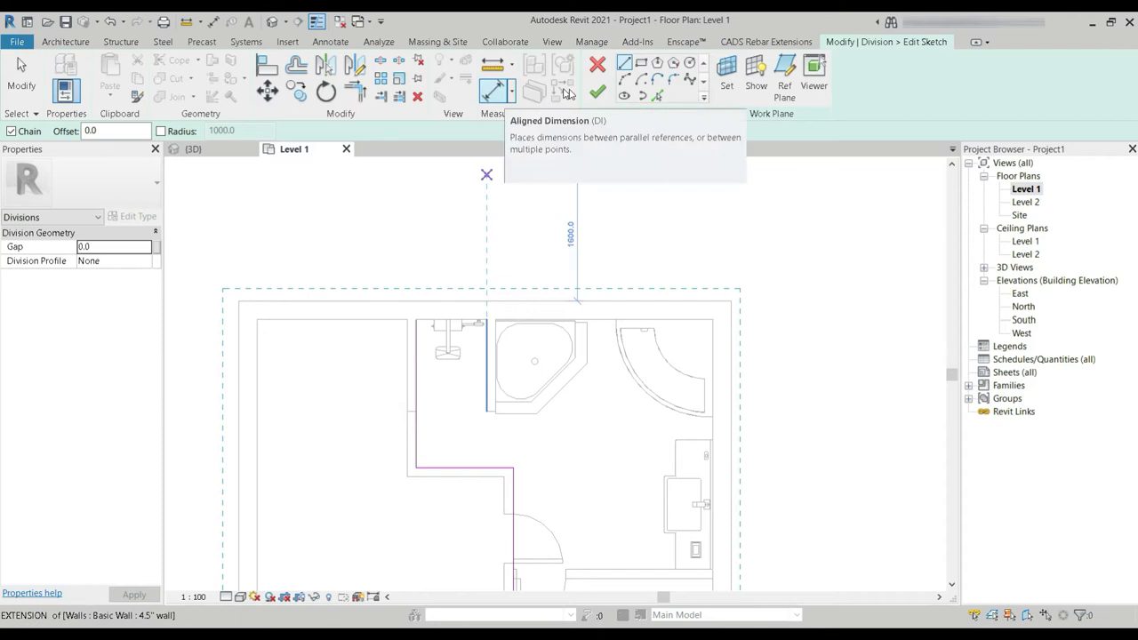
left_click(594, 95)
scroll(639, 370, "down", 4)
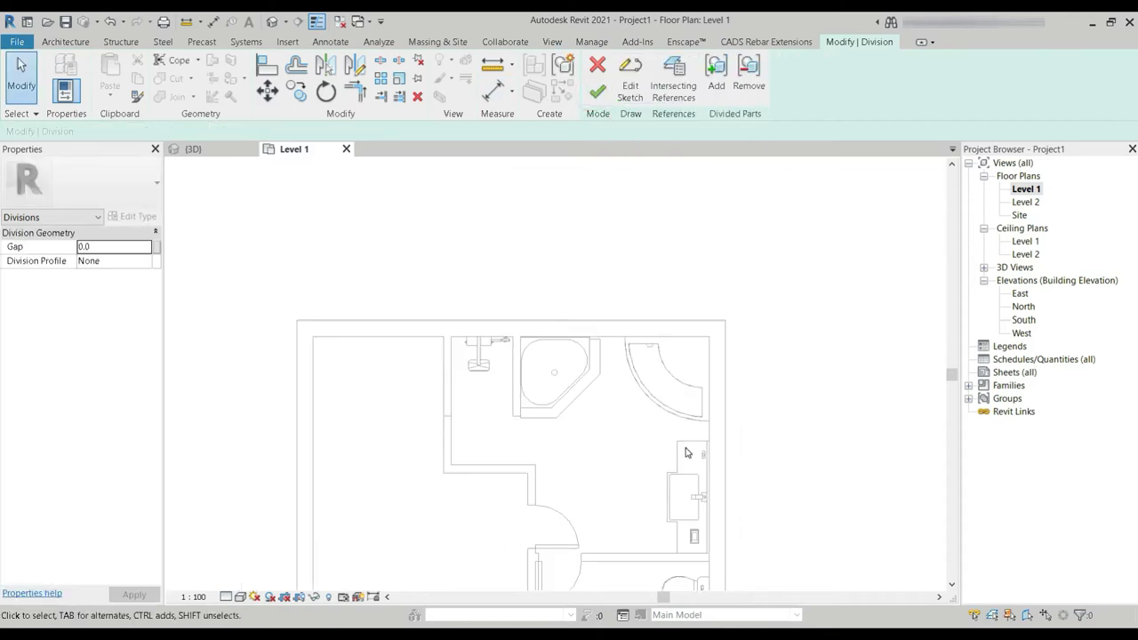
- Inspect the divided floor in the 3D view by selecting its bathroom and room parts
scroll(528, 380, "up", 3)
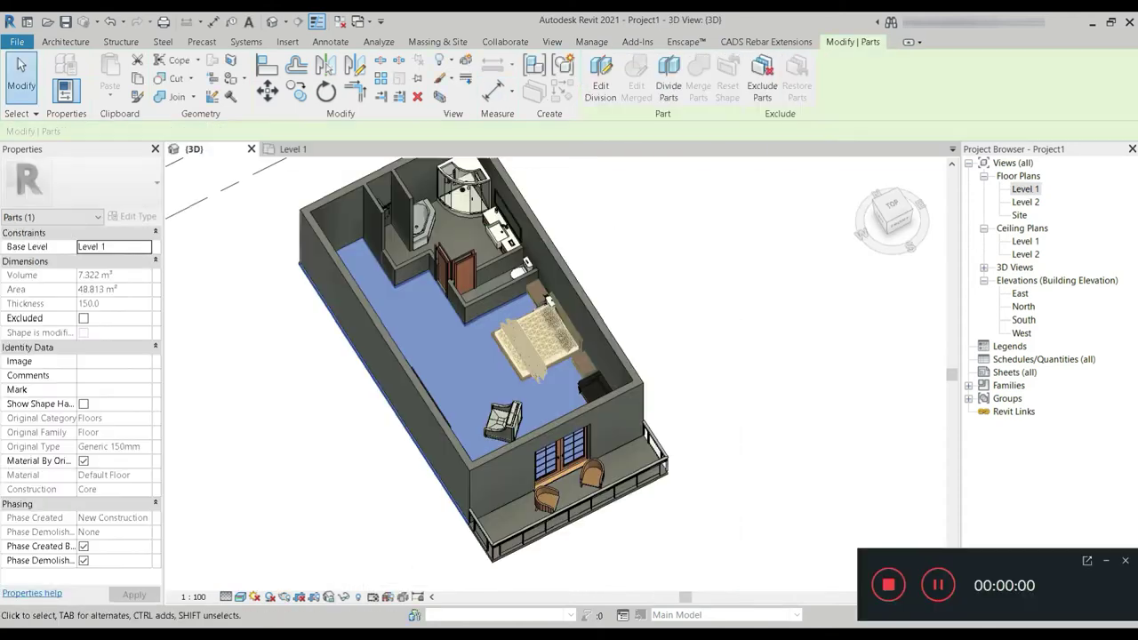
left_click(1106, 562)
left_click(456, 244)
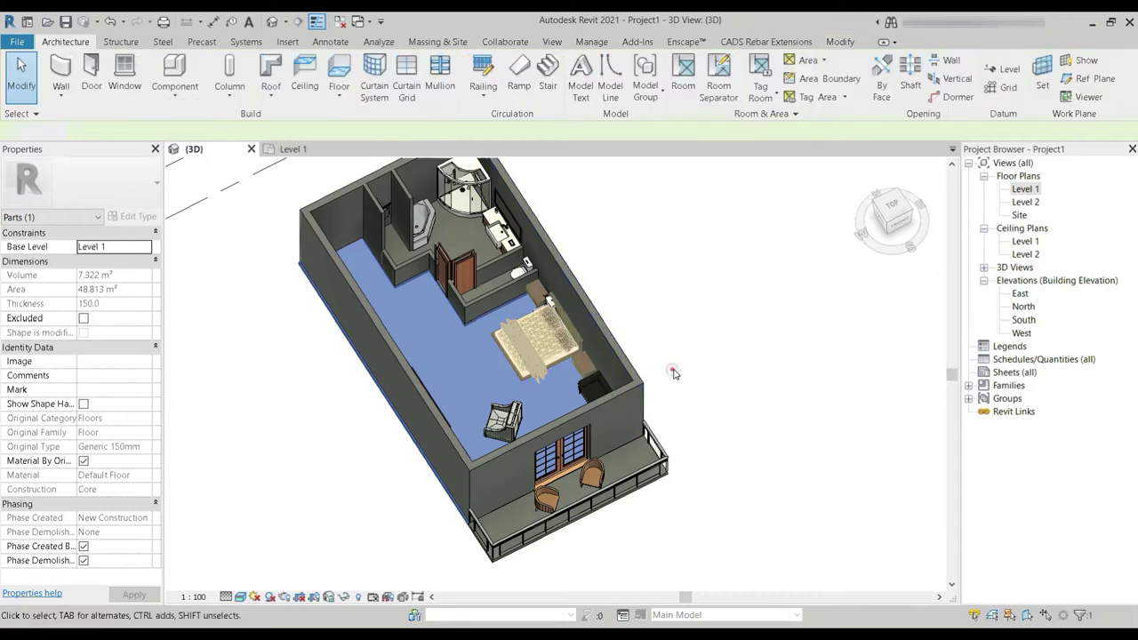
left_click(436, 338)
left_click(469, 384)
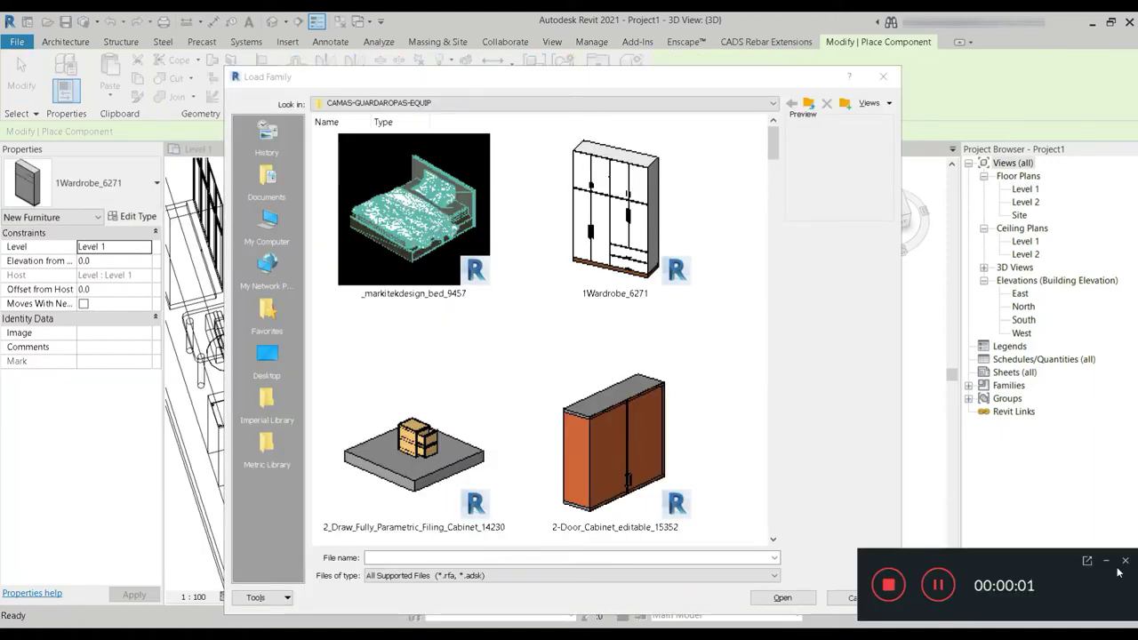
- Place a 1Wardrobe_6271 wardrobe on Level 1 in the 3D view, beside the foot of the bed
left_click(1107, 563)
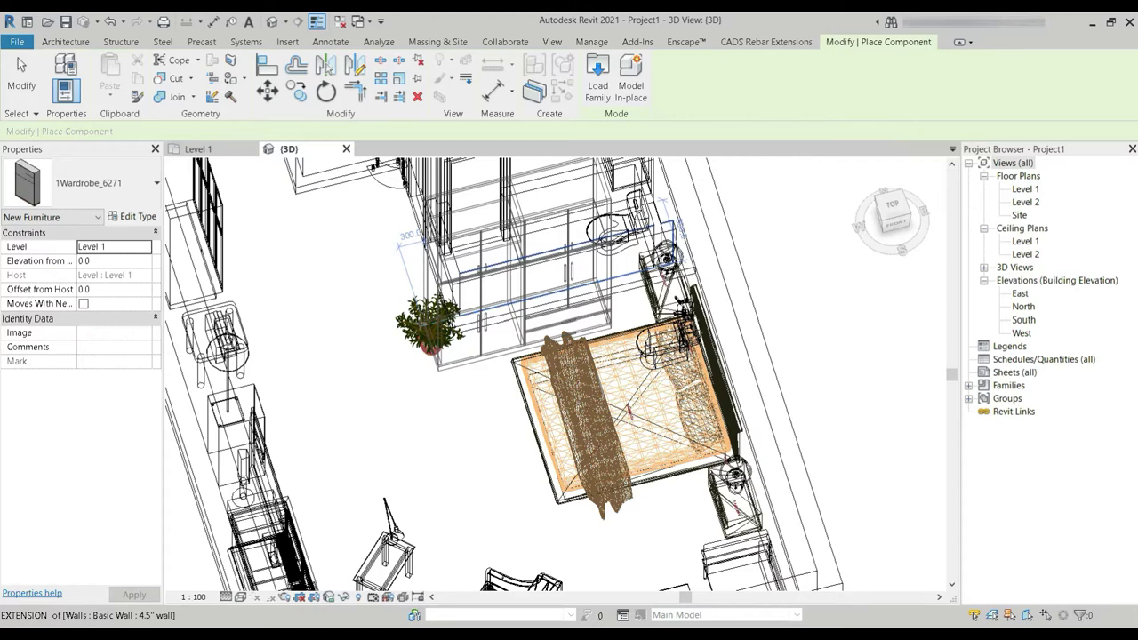
left_click(371, 427)
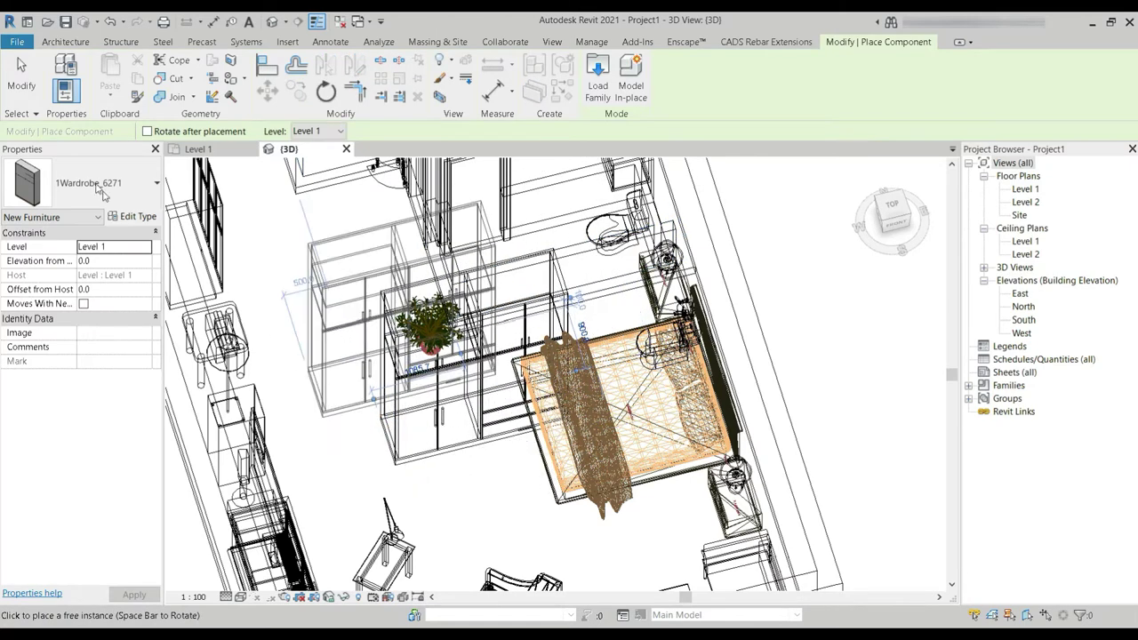
left_click(22, 89)
- Set the 3D view's visual style to Realistic and examine the furnished room and balcony
middle_click_drag(610, 423, 545, 384)
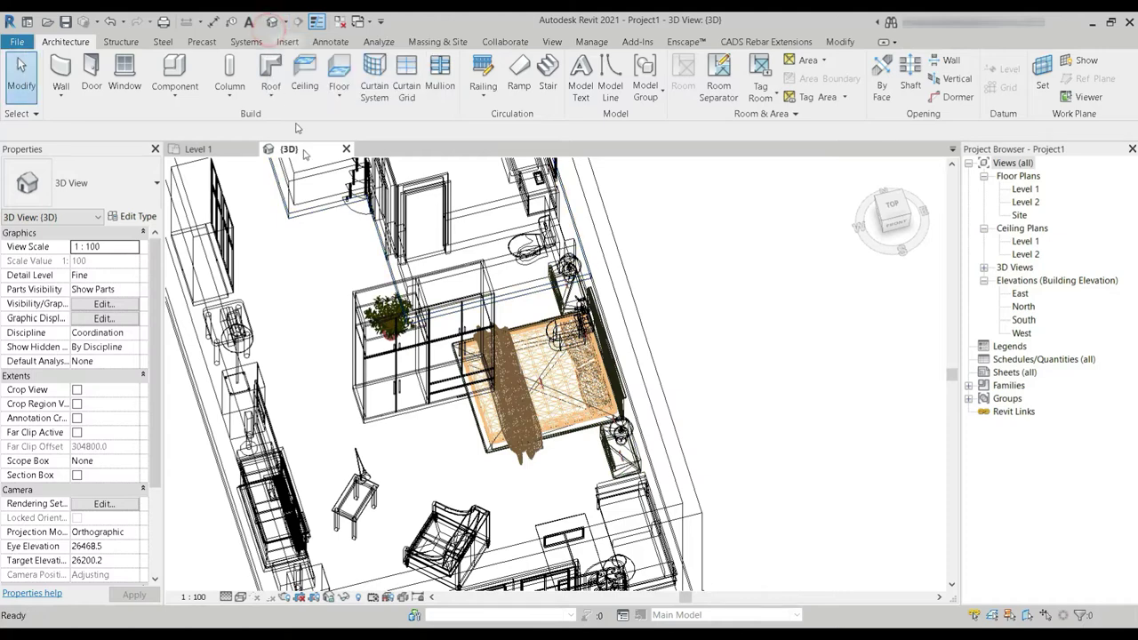
scroll(408, 395, "down", 3)
left_click(239, 598)
left_click(269, 582)
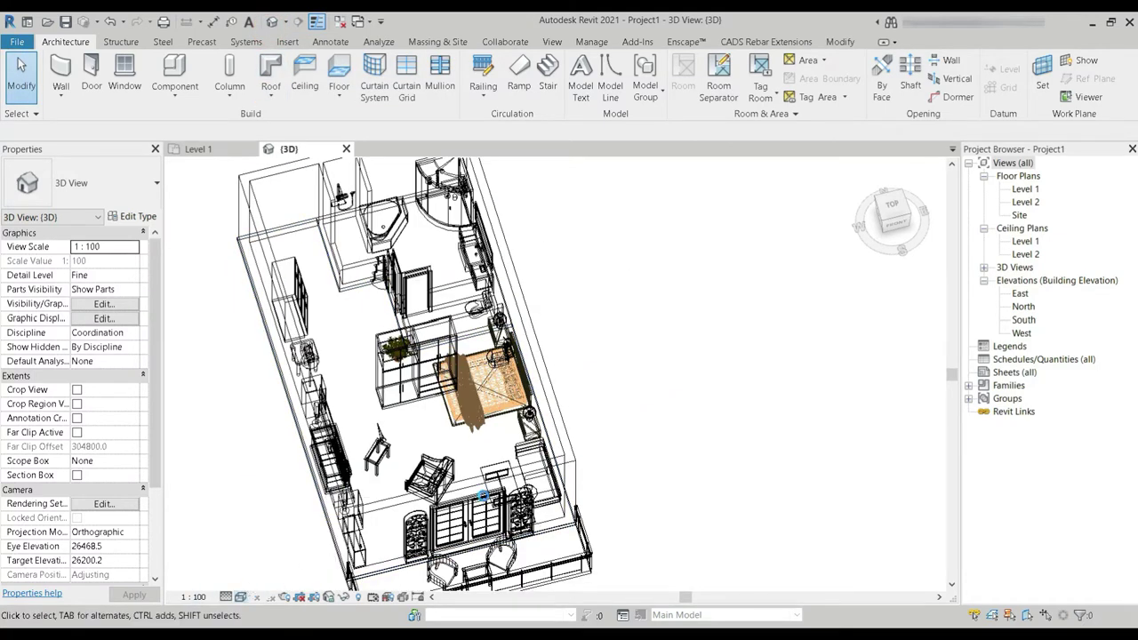
scroll(471, 426, "down", 1)
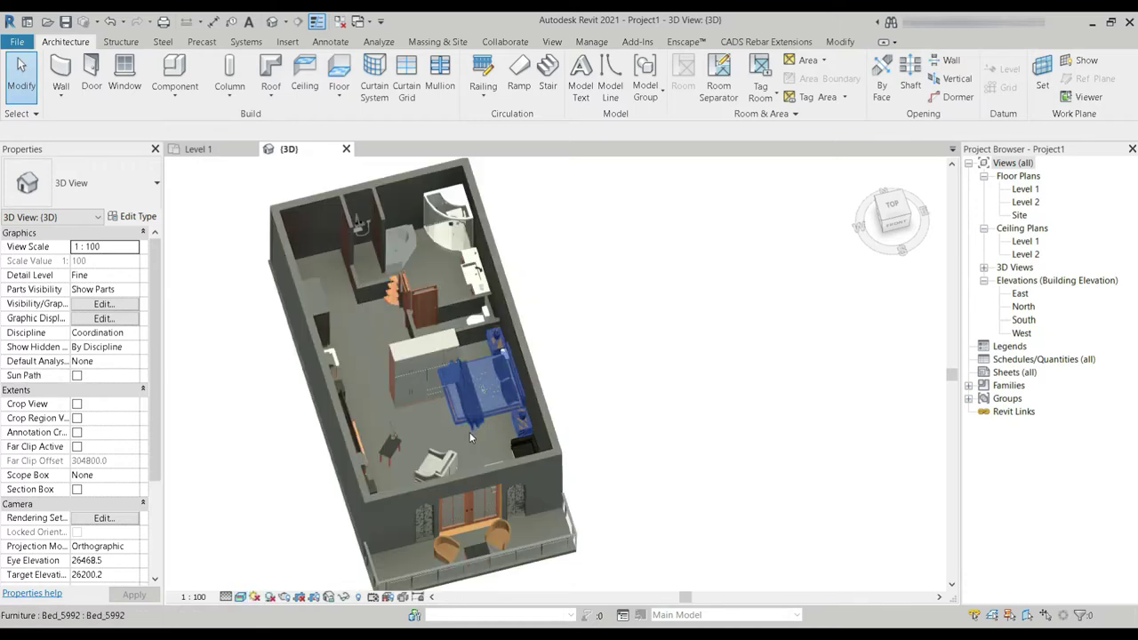
middle_click_drag(471, 431, 503, 380)
scroll(480, 435, "up", 5)
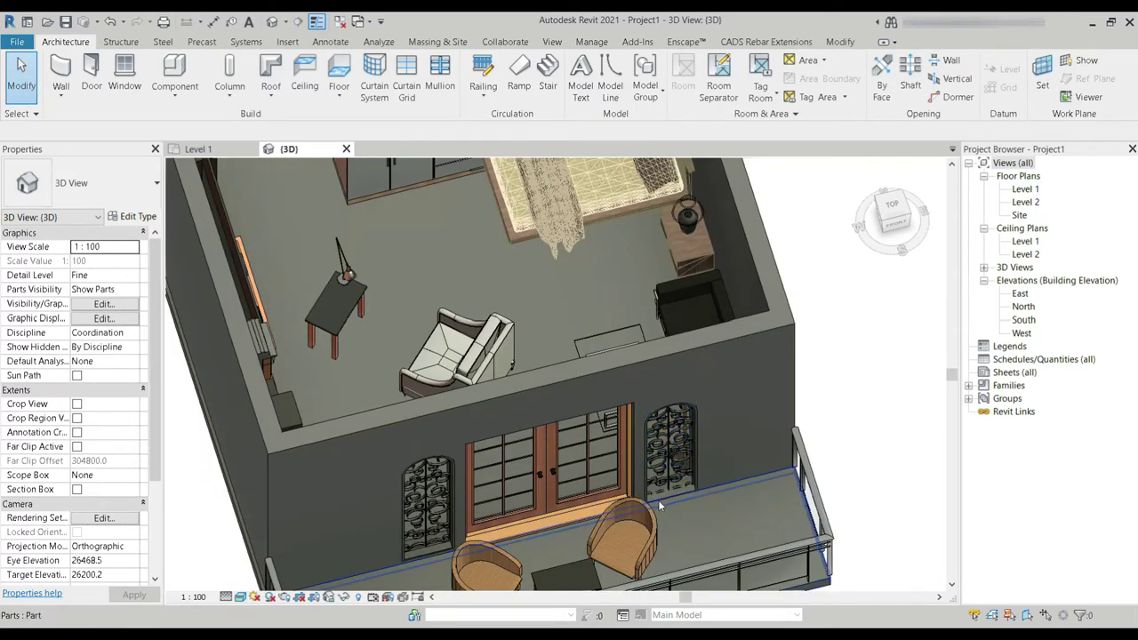
middle_click_drag(677, 553, 687, 434)
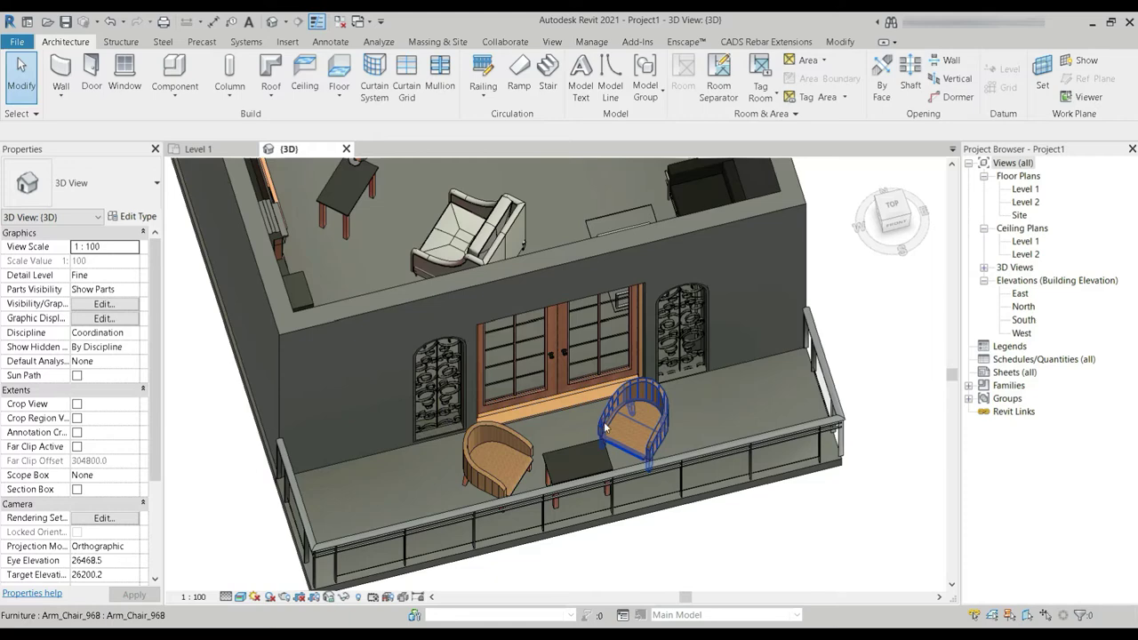
middle_click_drag(485, 280, 487, 460)
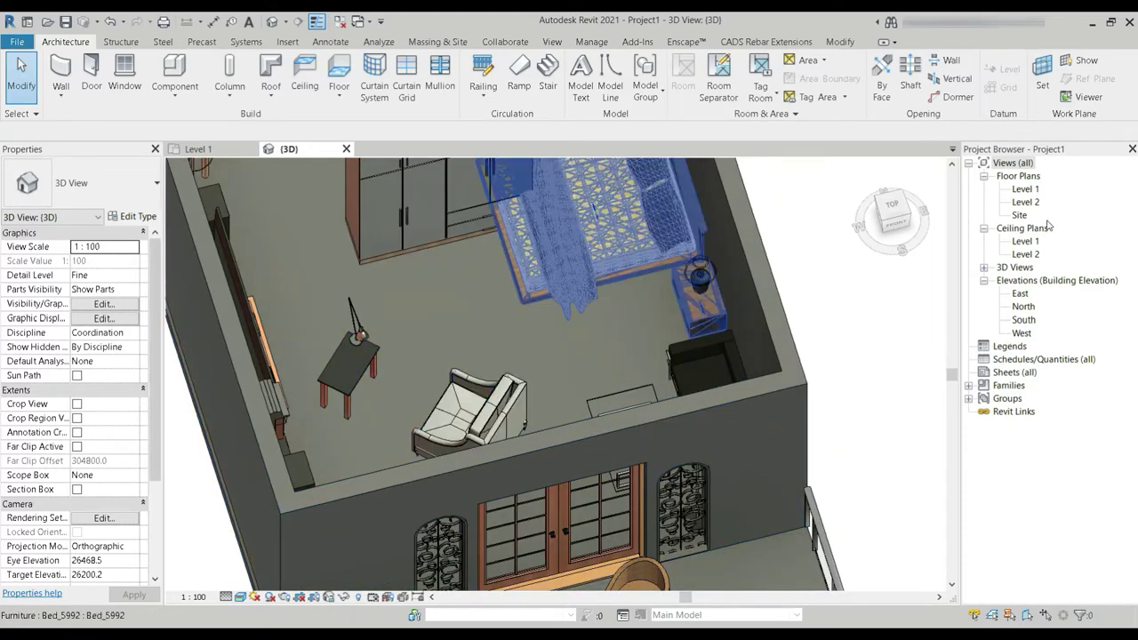
- In the Level 1 plan, move the almunda_sofa armchair northwest beside the angled side table
double_click(1029, 193)
middle_click_drag(463, 356, 513, 625)
left_click(477, 432)
left_click_drag(477, 431, 432, 363)
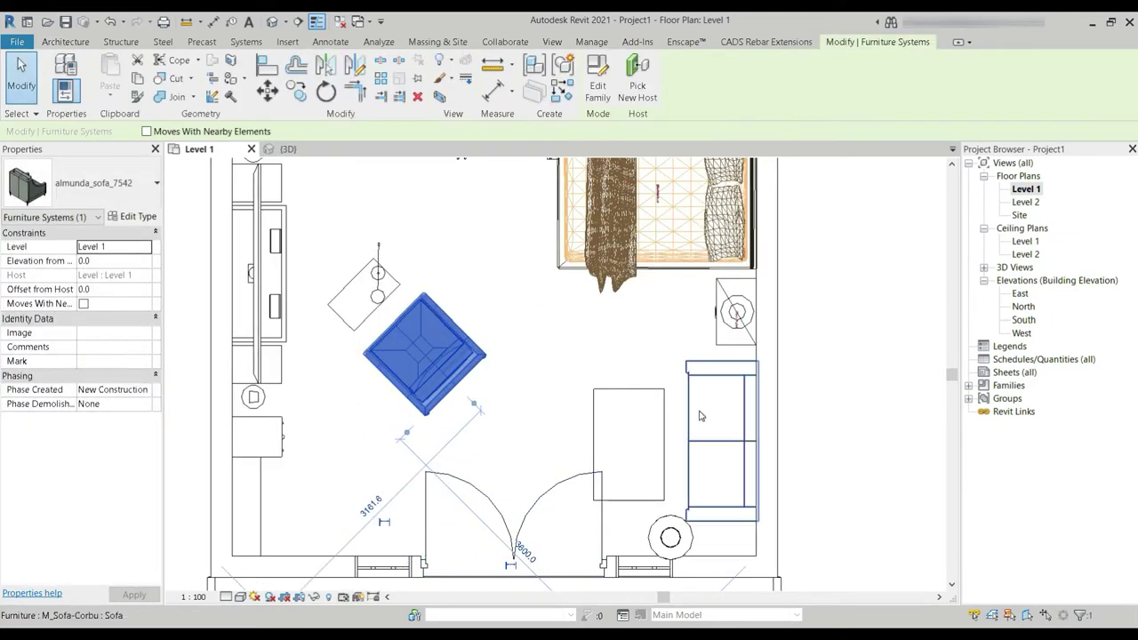
- Move the wardrobe northwest to just below the stepped bathroom partition, and shift the base cabinet northeast toward the north wall
middle_click_drag(569, 354, 552, 557)
middle_click_drag(600, 285, 651, 450)
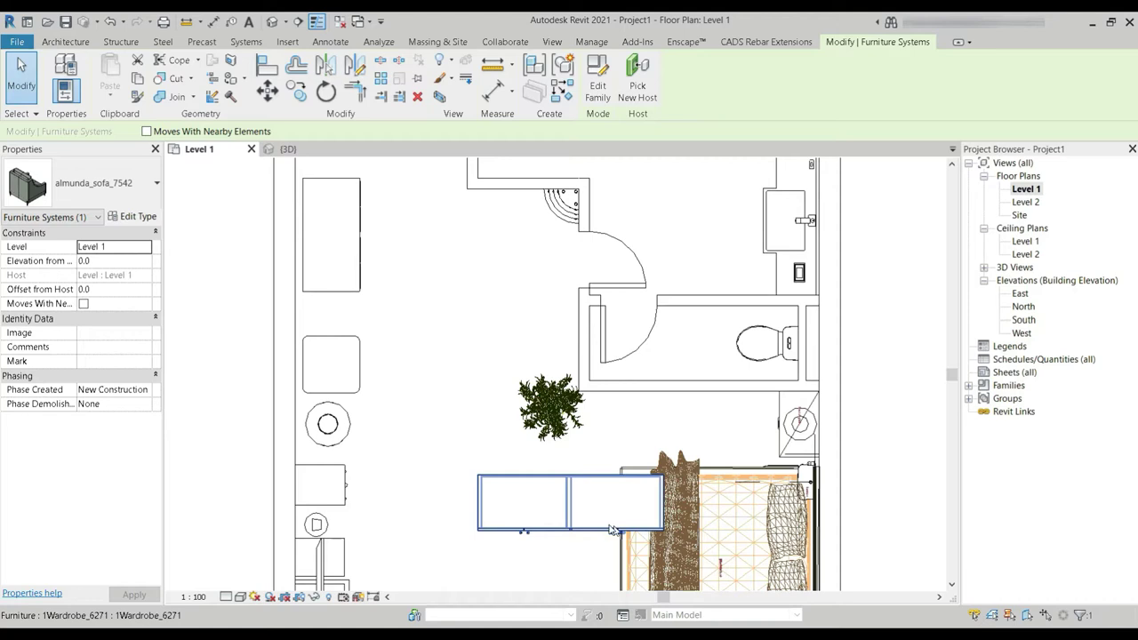
left_click_drag(514, 374, 478, 287)
middle_click_drag(487, 366, 486, 525)
left_click_drag(349, 244, 378, 230)
- Rotate the wardrobe 90 degrees so that its doors face east
left_click(464, 459)
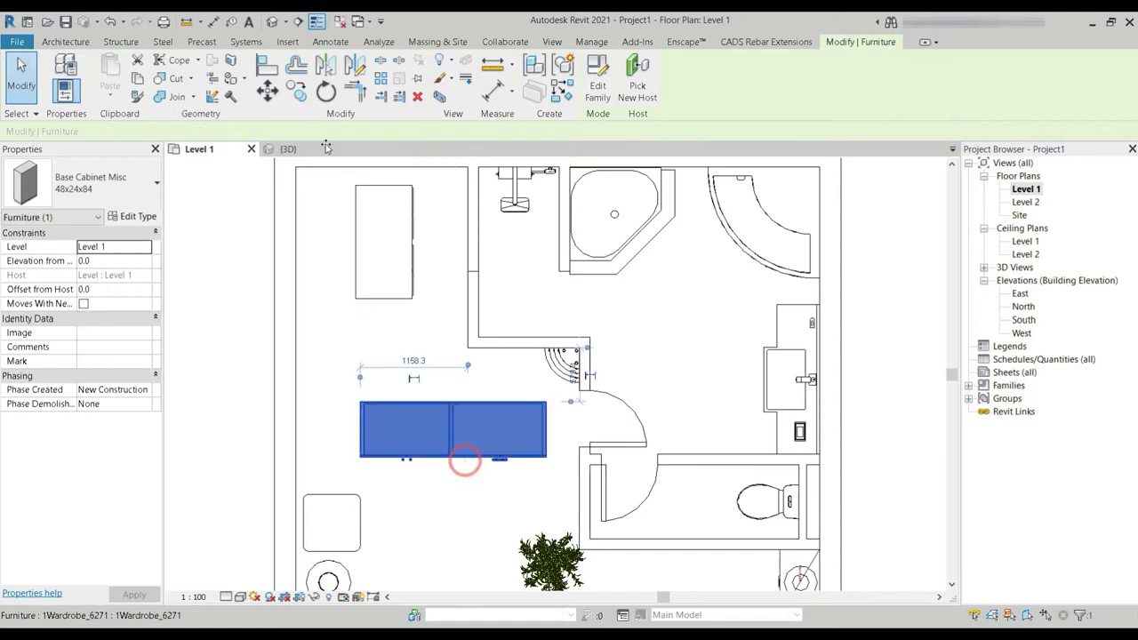
left_click(326, 91)
left_click(214, 436)
left_click(449, 528)
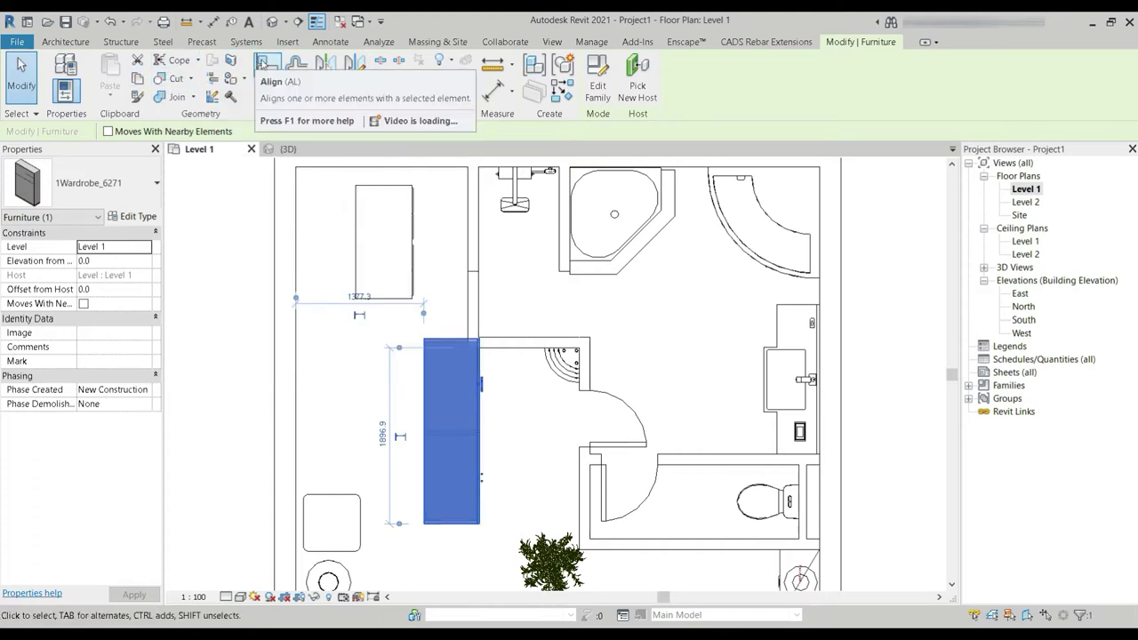
- Align the base cabinet's south edge with the wardrobe's north edge
left_click(265, 64)
left_click(447, 340)
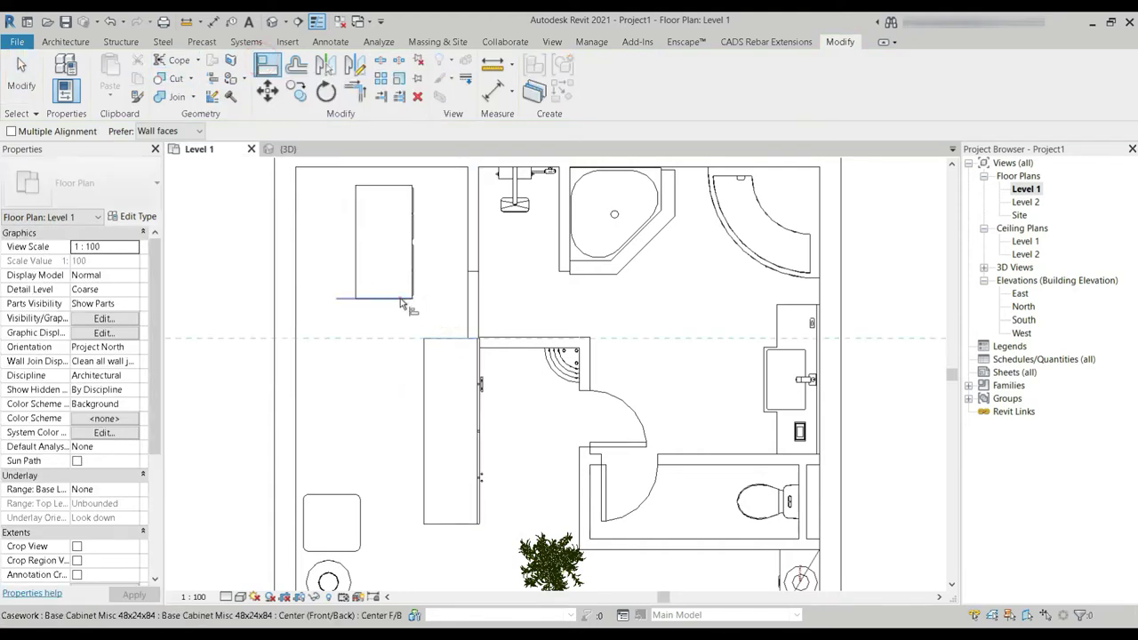
left_click(401, 299)
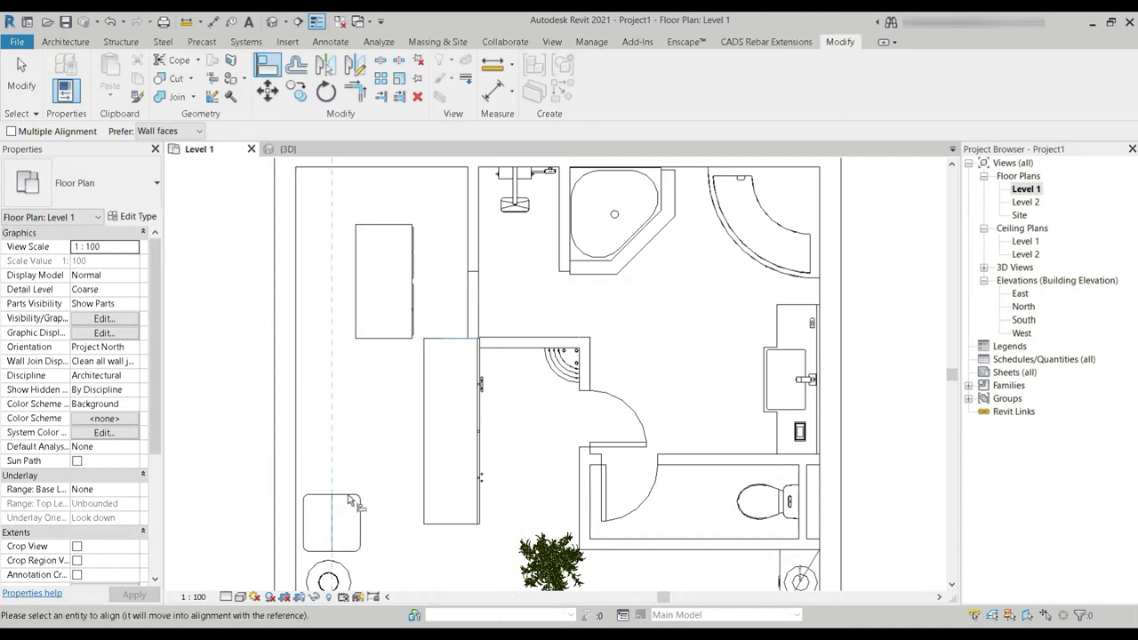
left_click(20, 71)
- Move the wardrobe northwest, aligning its back with the west wall's inner face and its south end with the square end table's north edge
left_click_drag(453, 480, 383, 395)
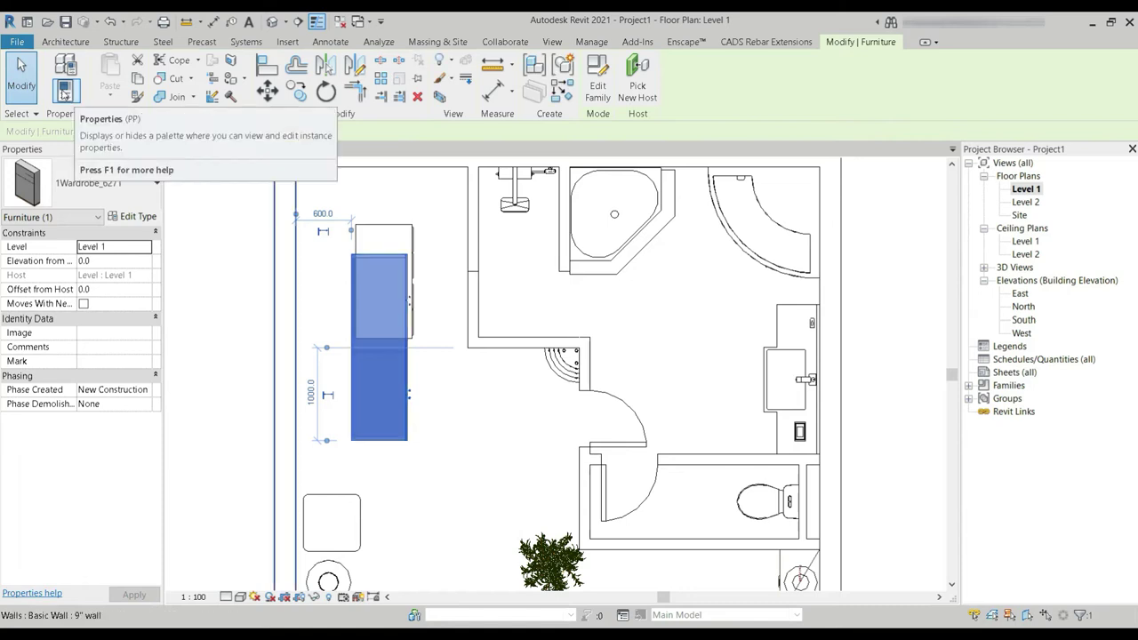
left_click(263, 66)
left_click(296, 352)
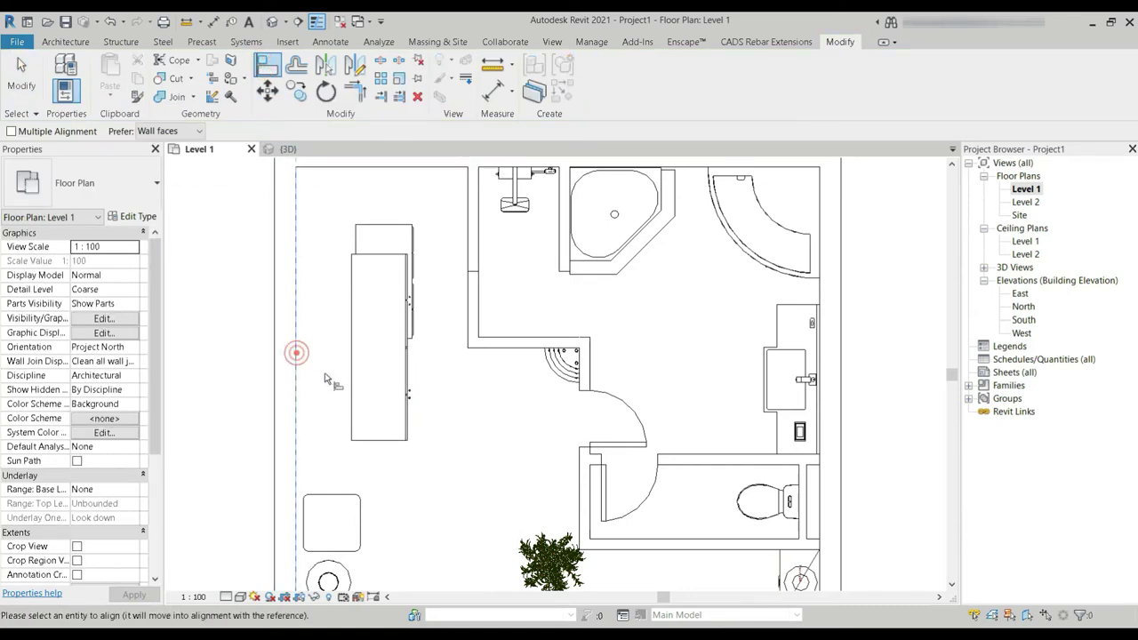
left_click(351, 405)
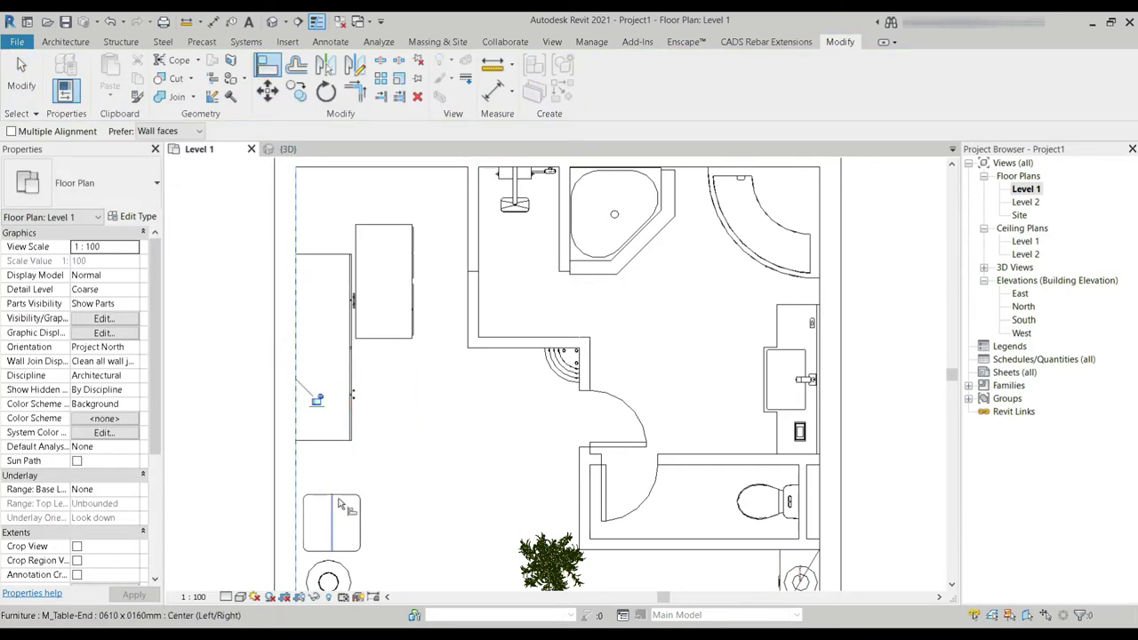
left_click(335, 442)
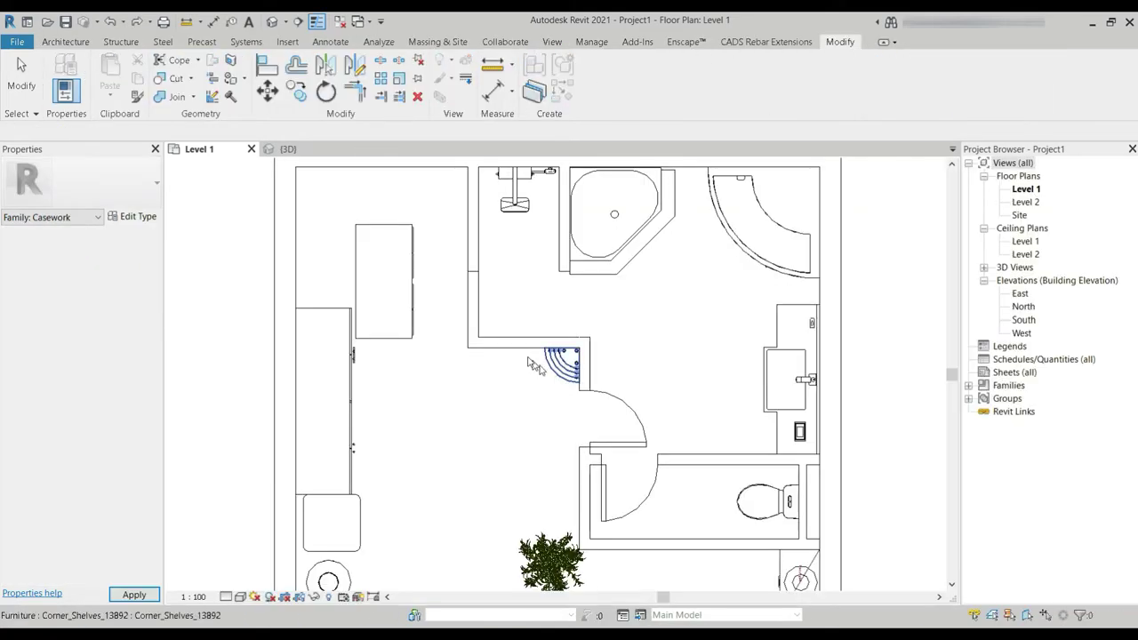
key("Escape")
- Move the base cabinet against the west wall, directly north of the wardrobe
left_click(402, 306)
left_click_drag(401, 325, 345, 295)
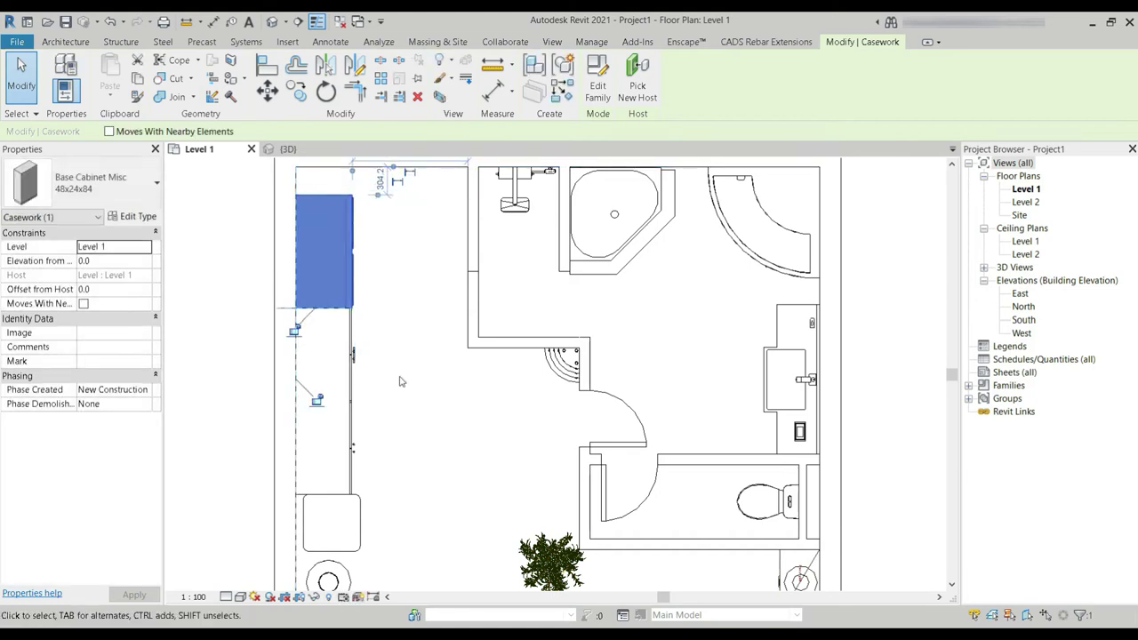
scroll(358, 362, "down", 3)
middle_click_drag(444, 373, 415, 190)
scroll(415, 190, "down", 1)
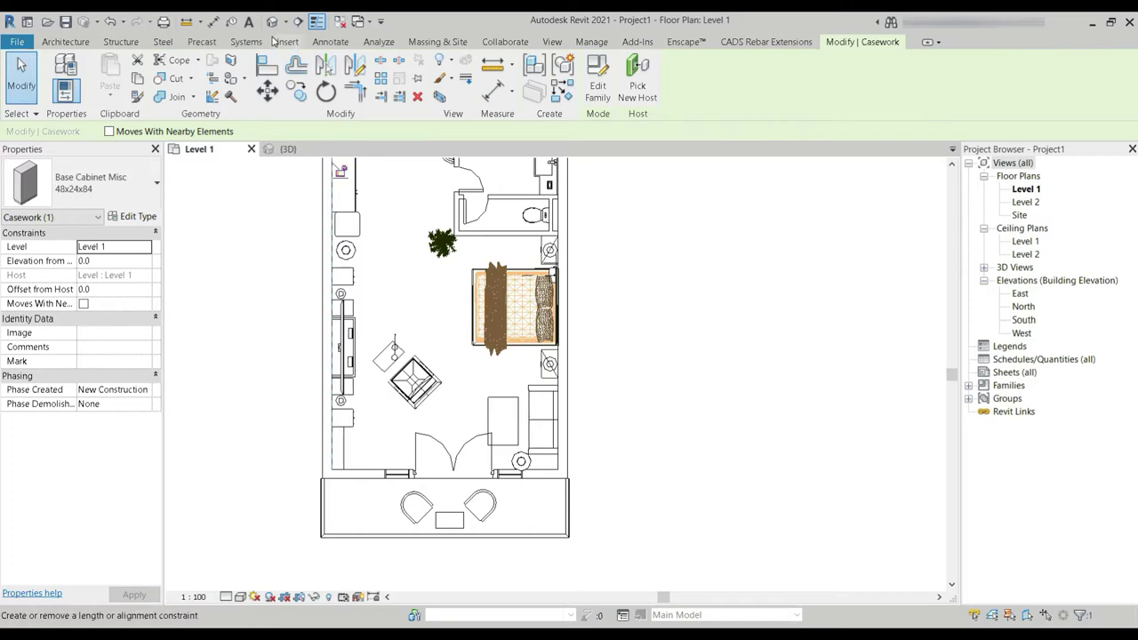
- Show the building's balcony front in the 3D view with the Hidden Line visual style
left_click(287, 149)
middle_click_drag(589, 459, 595, 235, "shift")
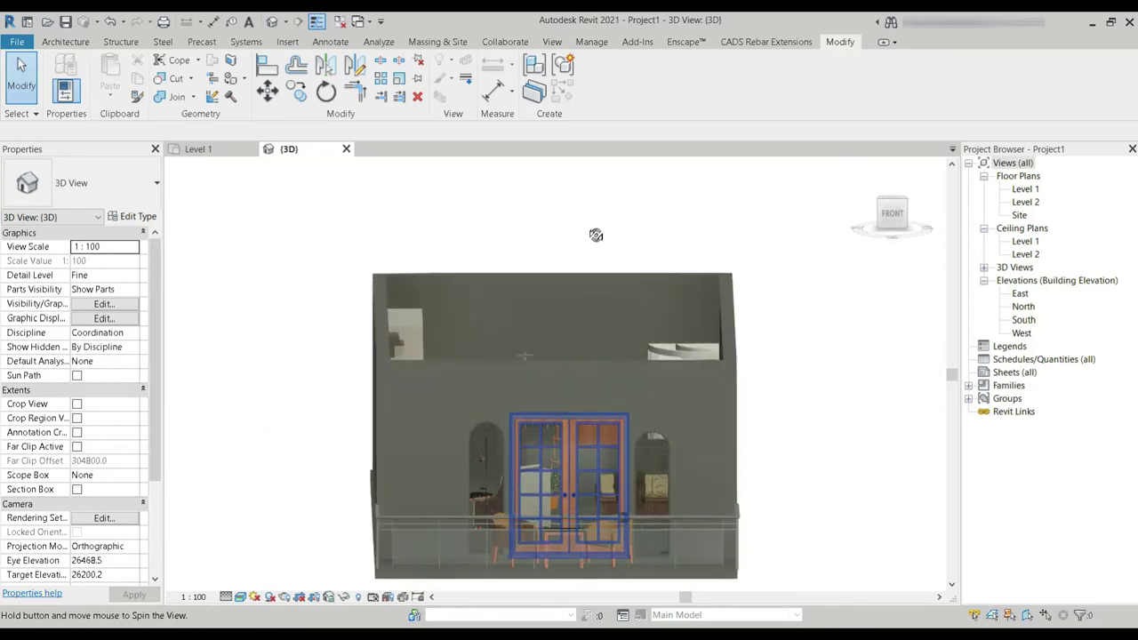
scroll(500, 271, "up", 5)
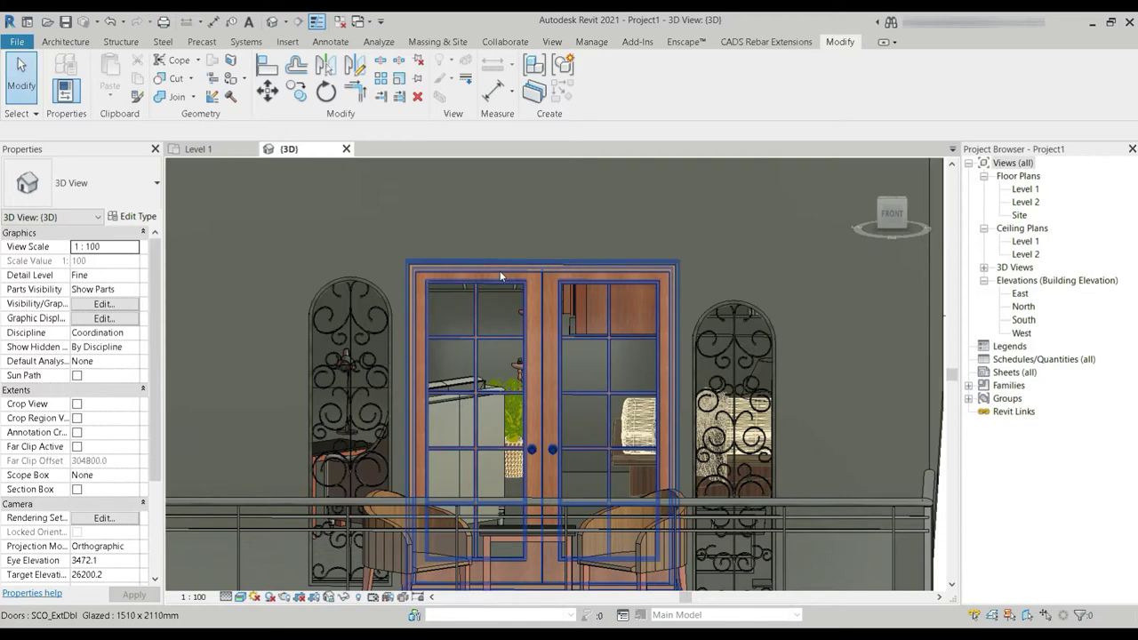
left_click(240, 596)
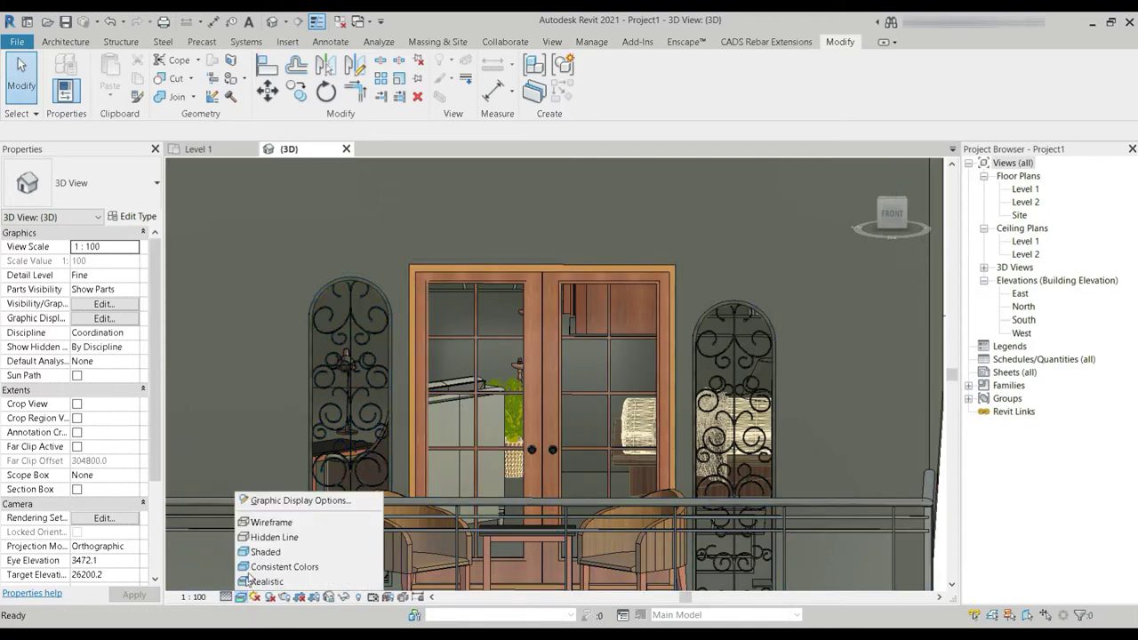
left_click(269, 522)
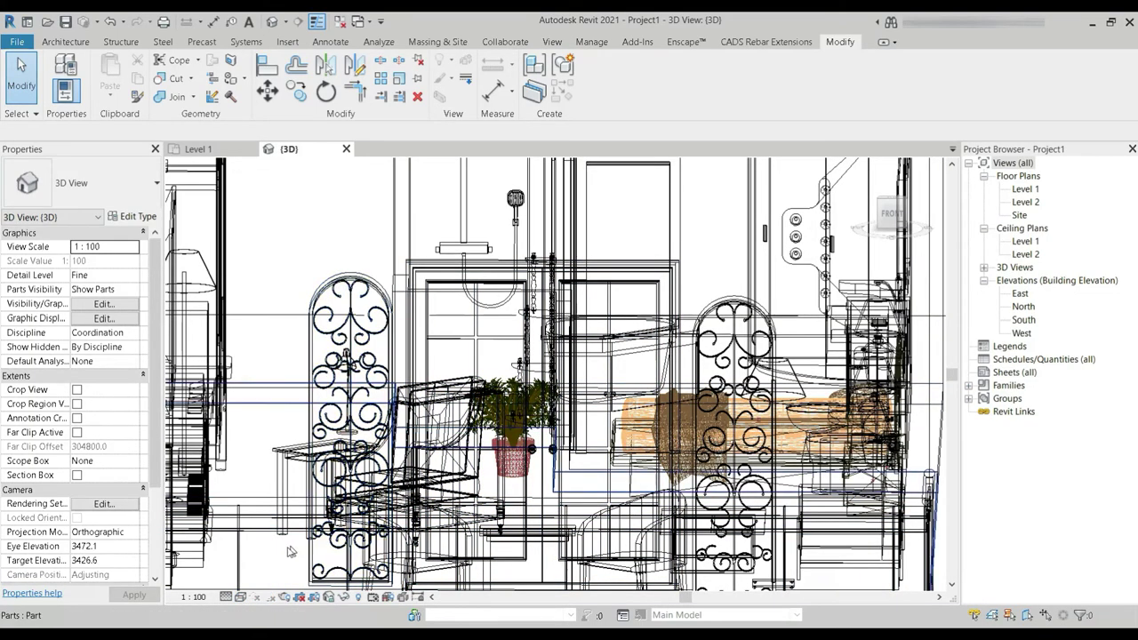
left_click(240, 598)
left_click(268, 552)
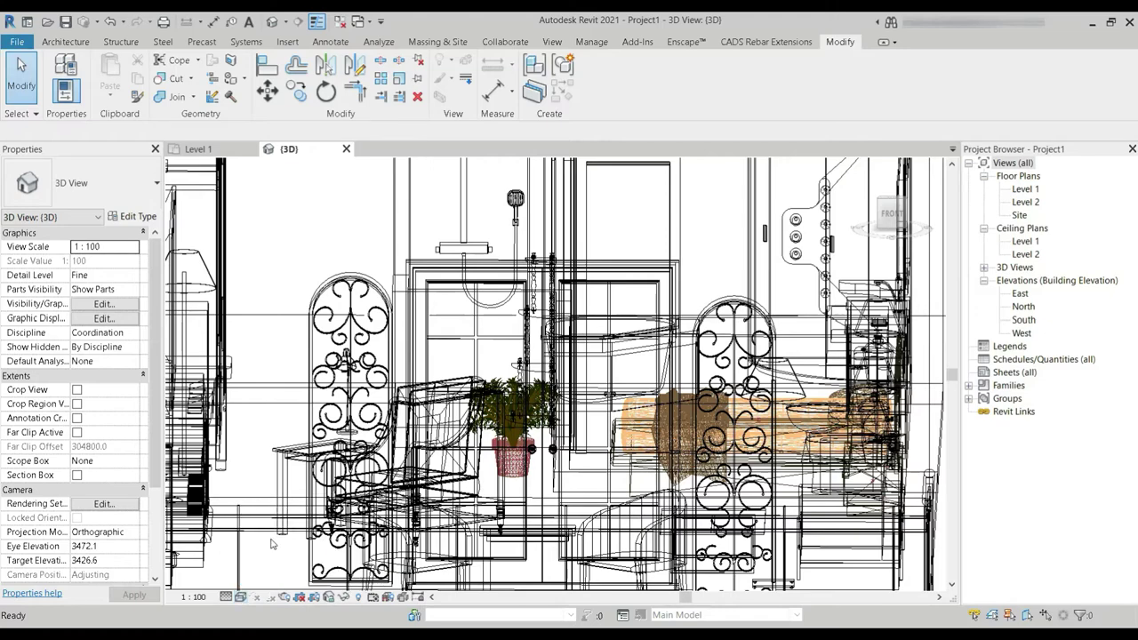
scroll(464, 335, "down", 4)
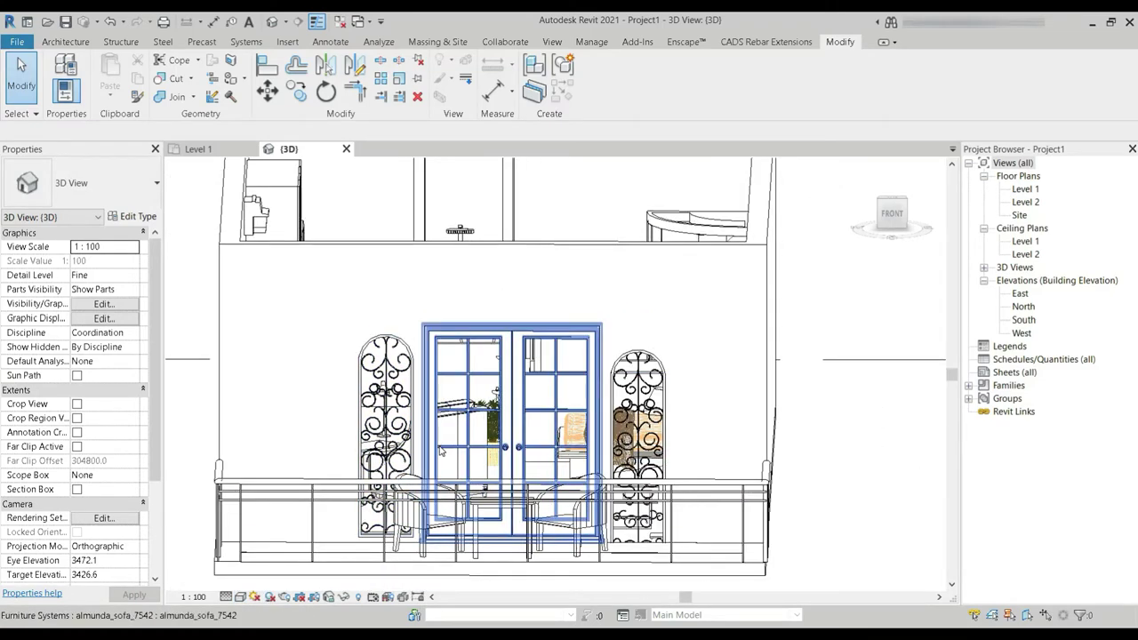
scroll(443, 445, "up", 3)
left_click(266, 66)
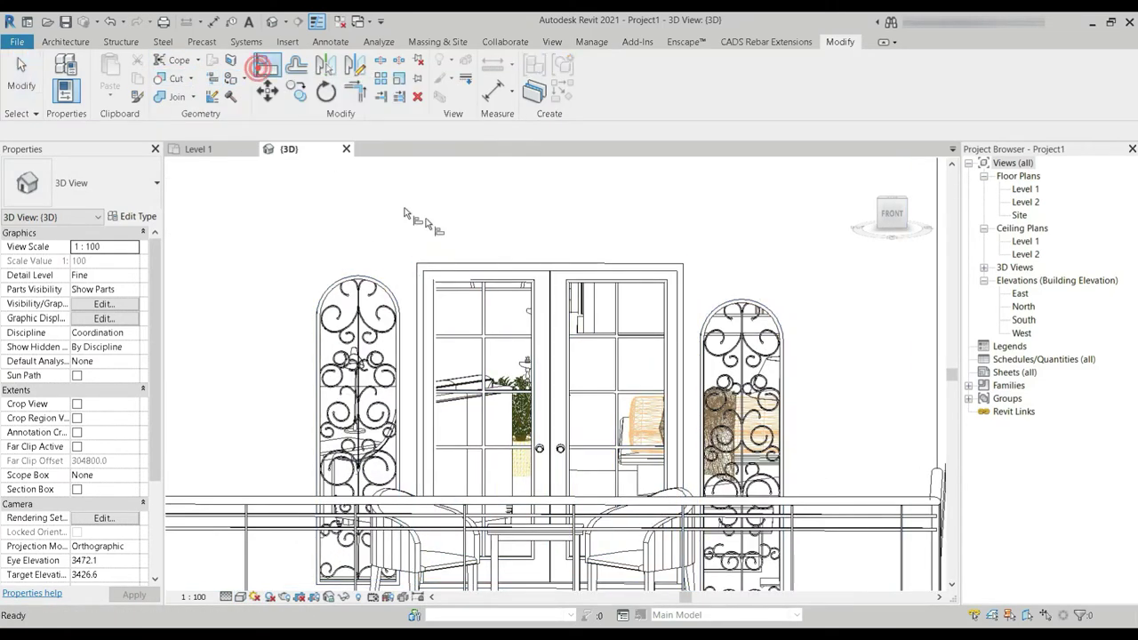
left_click(464, 264)
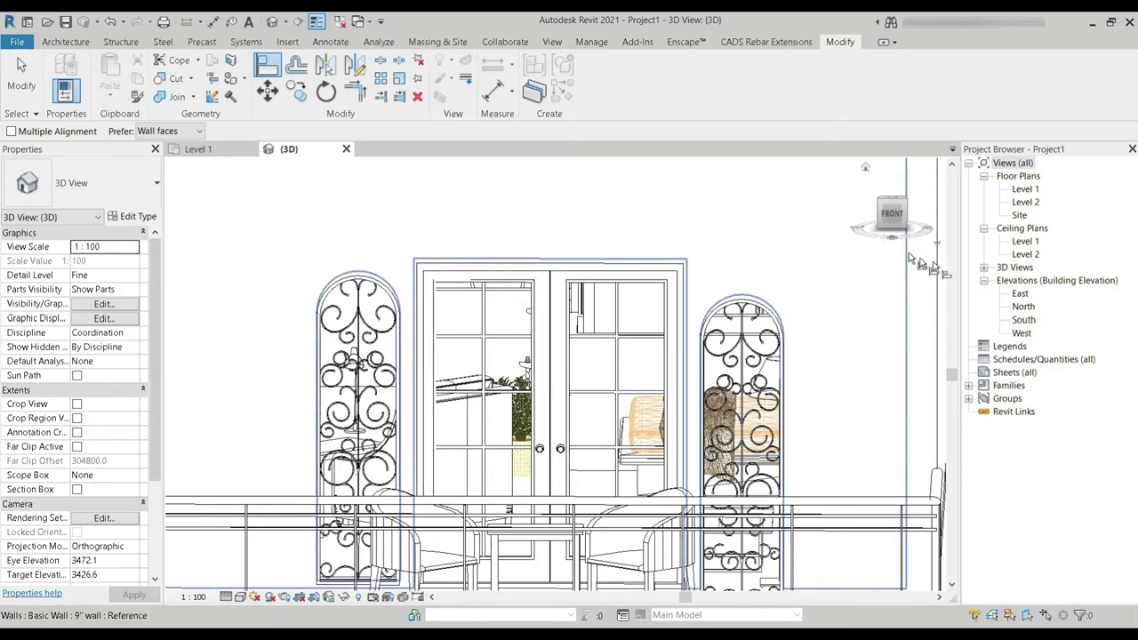
- Open the South elevation and set its visual style to Hidden Line around the double door and arched windows
double_click(1023, 320)
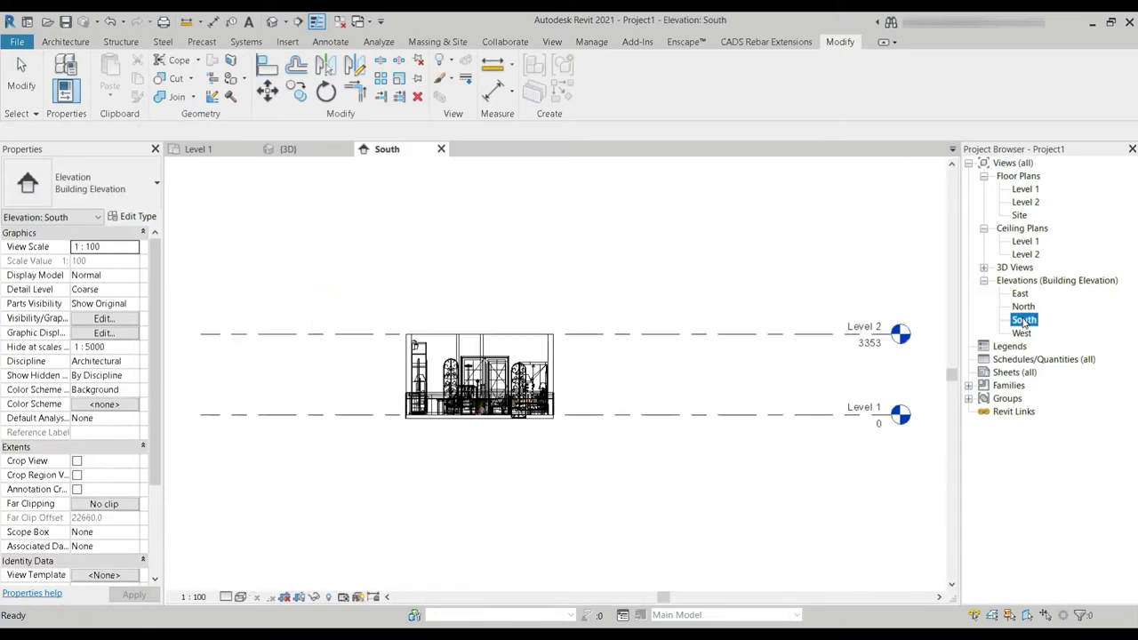
scroll(462, 374, "up", 10)
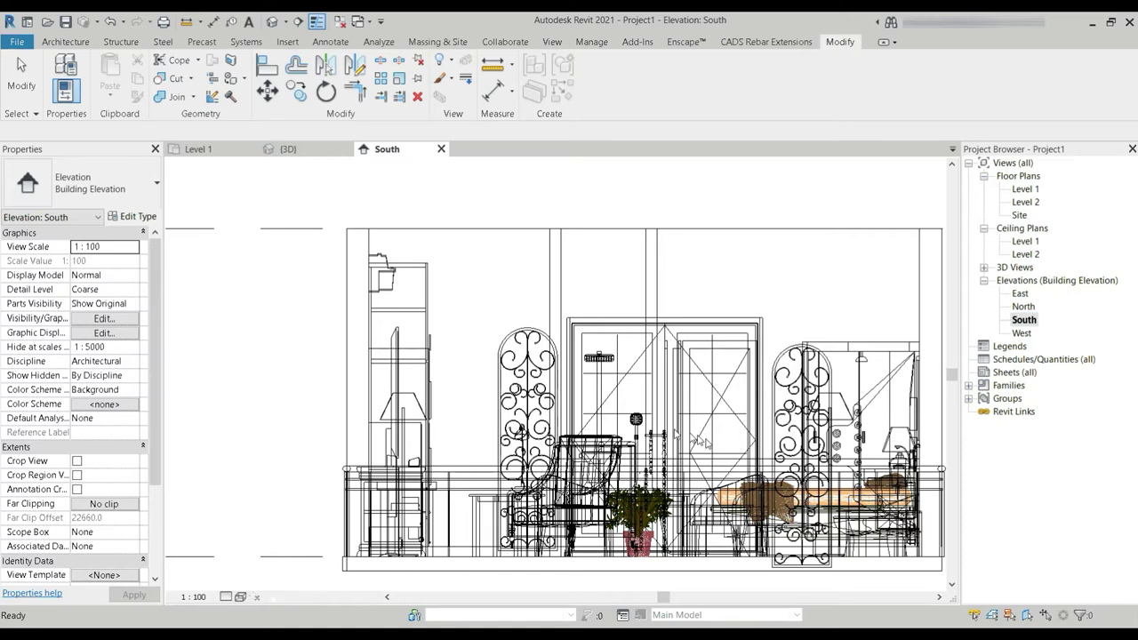
middle_click_drag(634, 420, 564, 384)
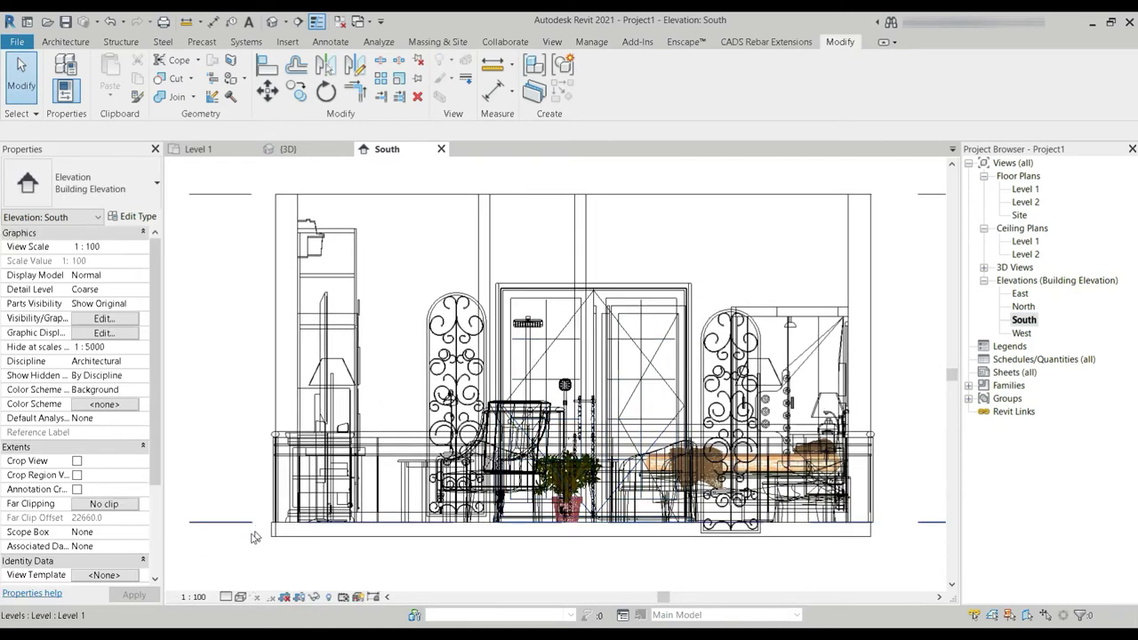
left_click(241, 596)
left_click(274, 537)
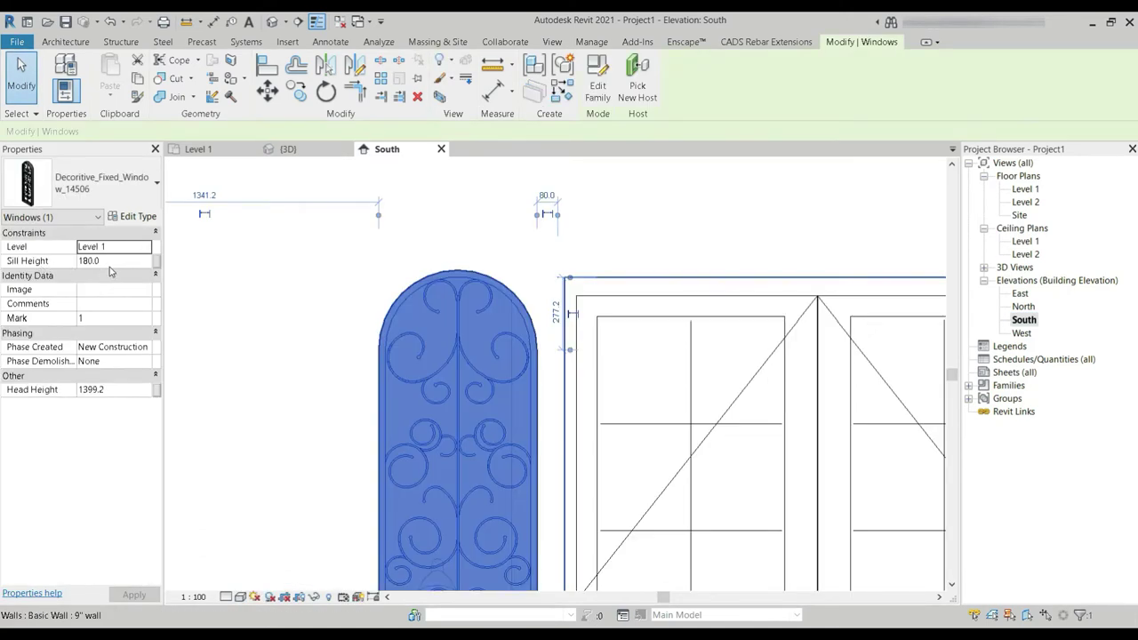
- Check the sill and head heights of the two arched windows flanking the double door in the South elevation
middle_click_drag(704, 397, 305, 343)
scroll(521, 350, "down", 3)
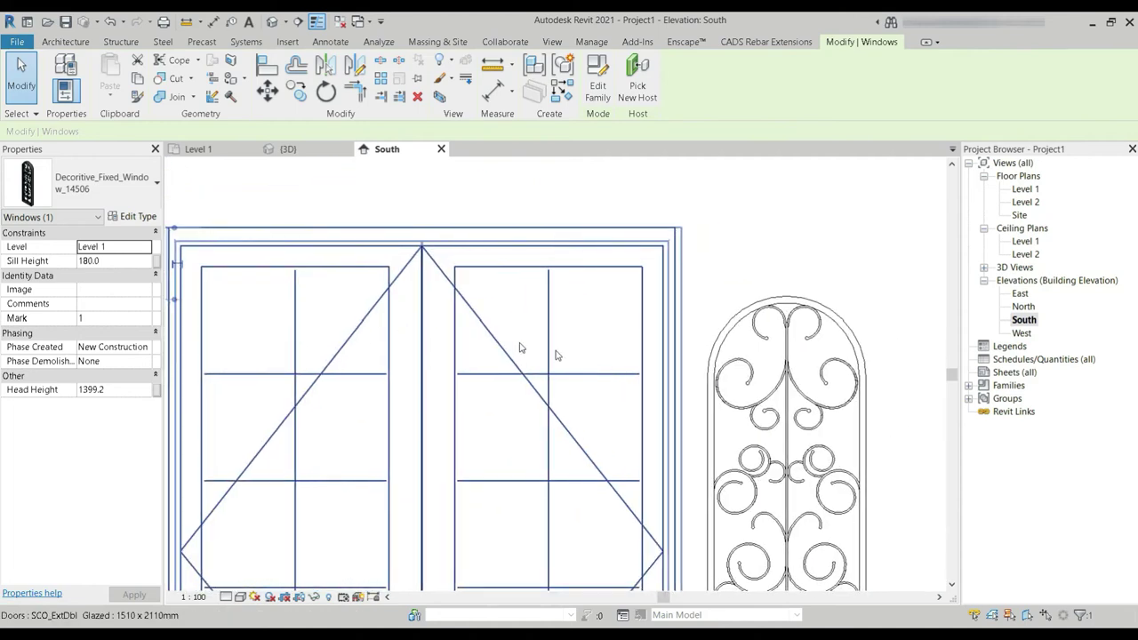
left_click(698, 388)
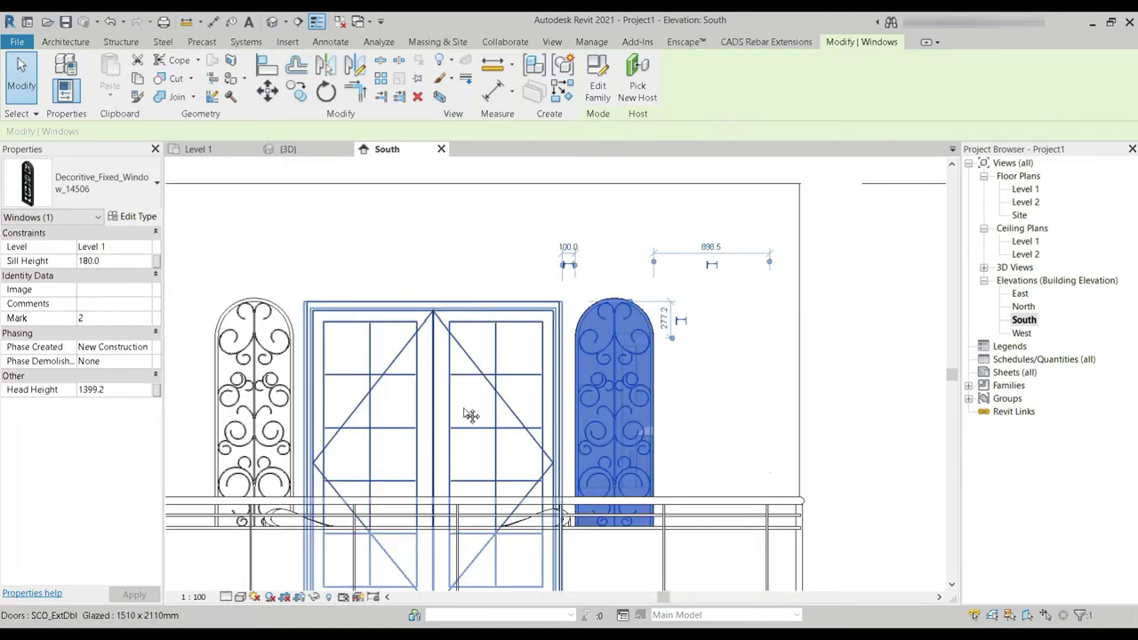
middle_click_drag(486, 412, 528, 392)
left_click(876, 364)
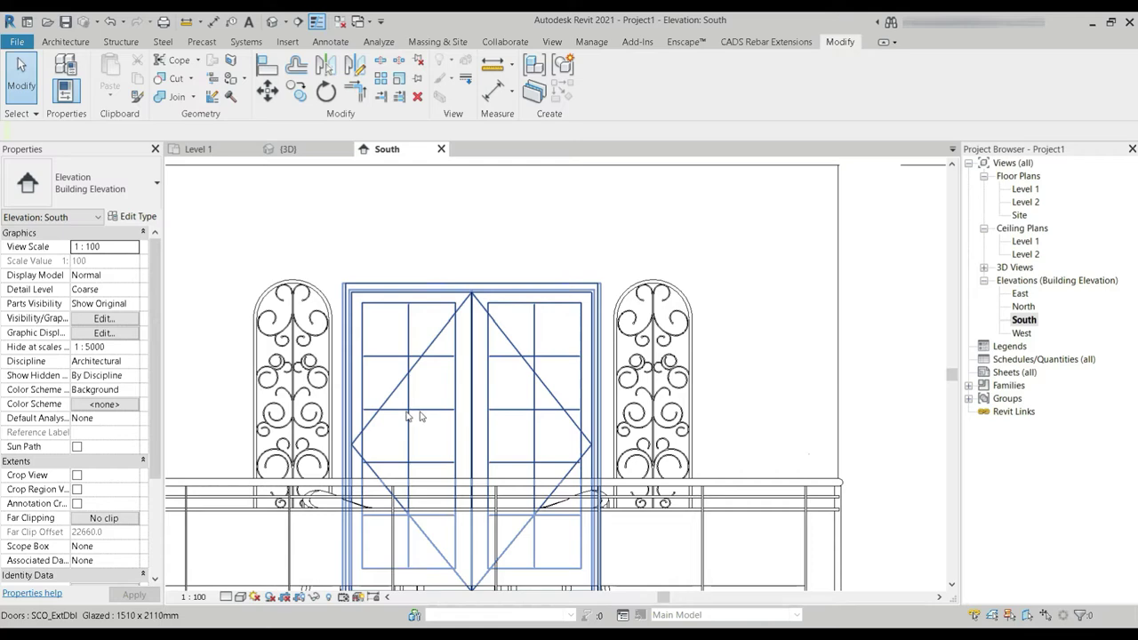
scroll(377, 338, "down", 4)
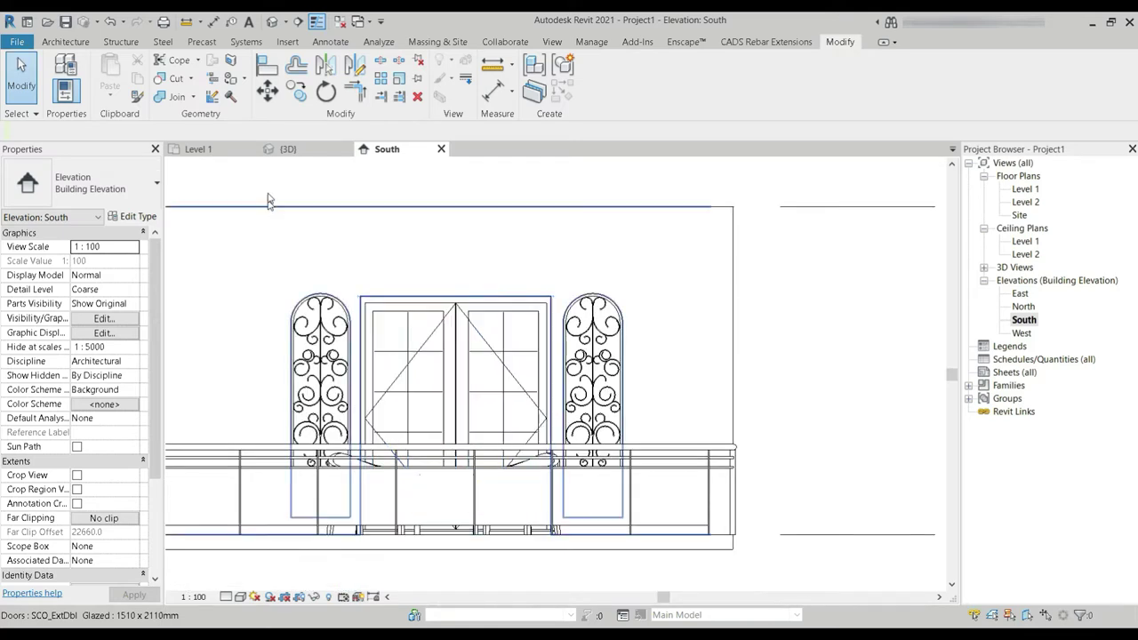
- Show the furnished interior and balcony in the 3D view with the Realistic visual style
left_click(272, 23)
left_click(241, 596)
left_click(257, 580)
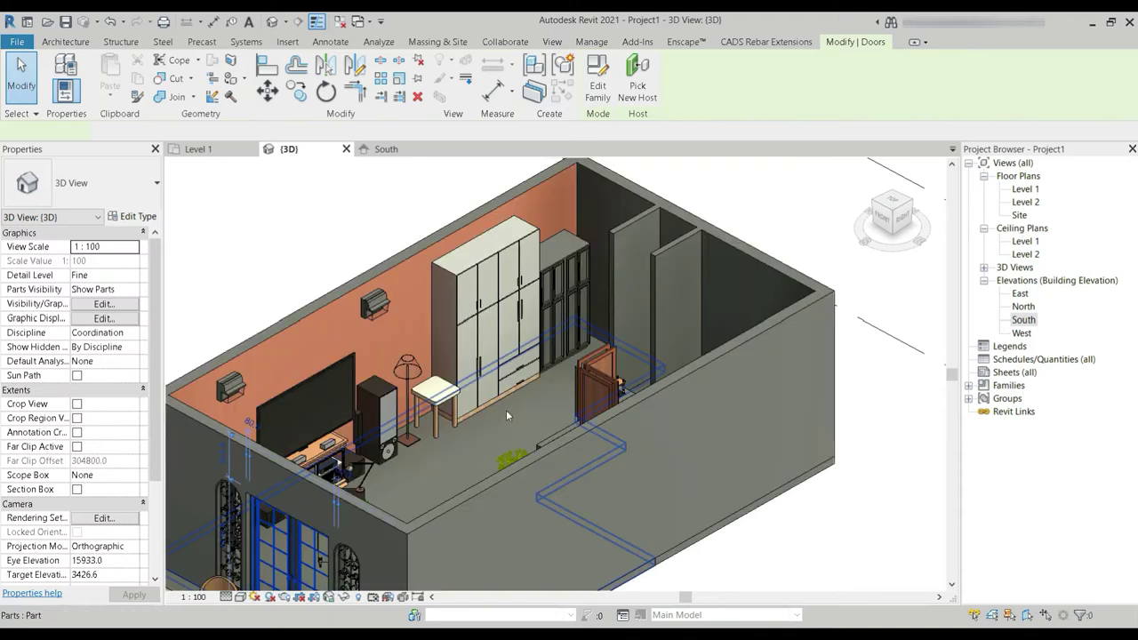
mouse_move(508, 413)
middle_mouse_down("shift")
mouse_move(577, 429)
mouse_move(507, 467)
mouse_move(587, 516)
middle_mouse_up("shift")
middle_click_drag(441, 539, 510, 433)
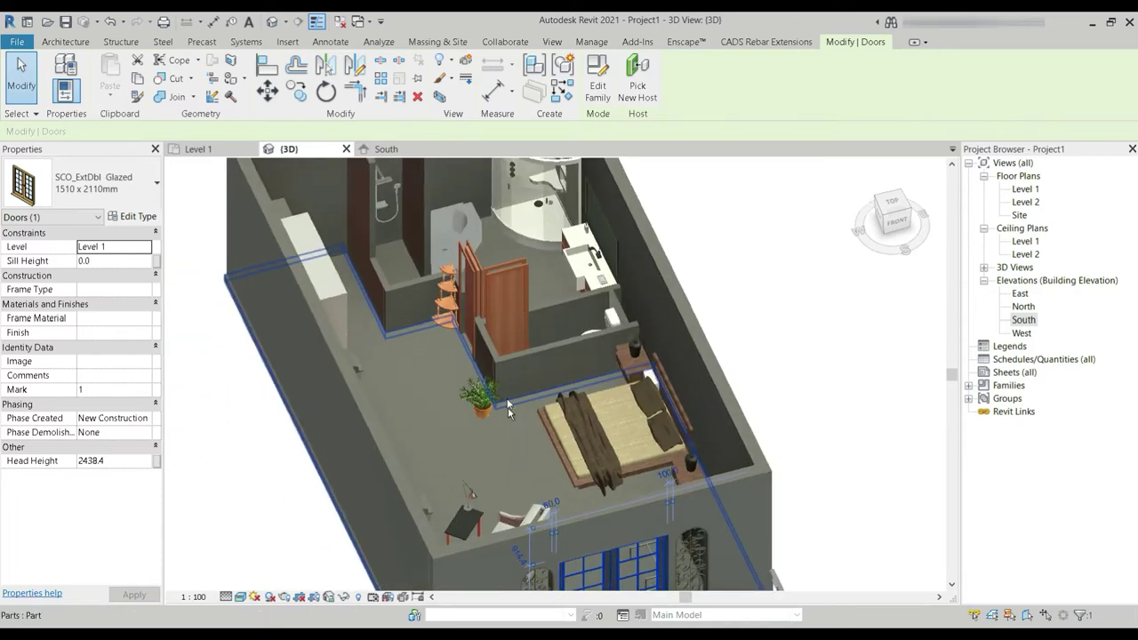
middle_click_drag(514, 357, 454, 165)
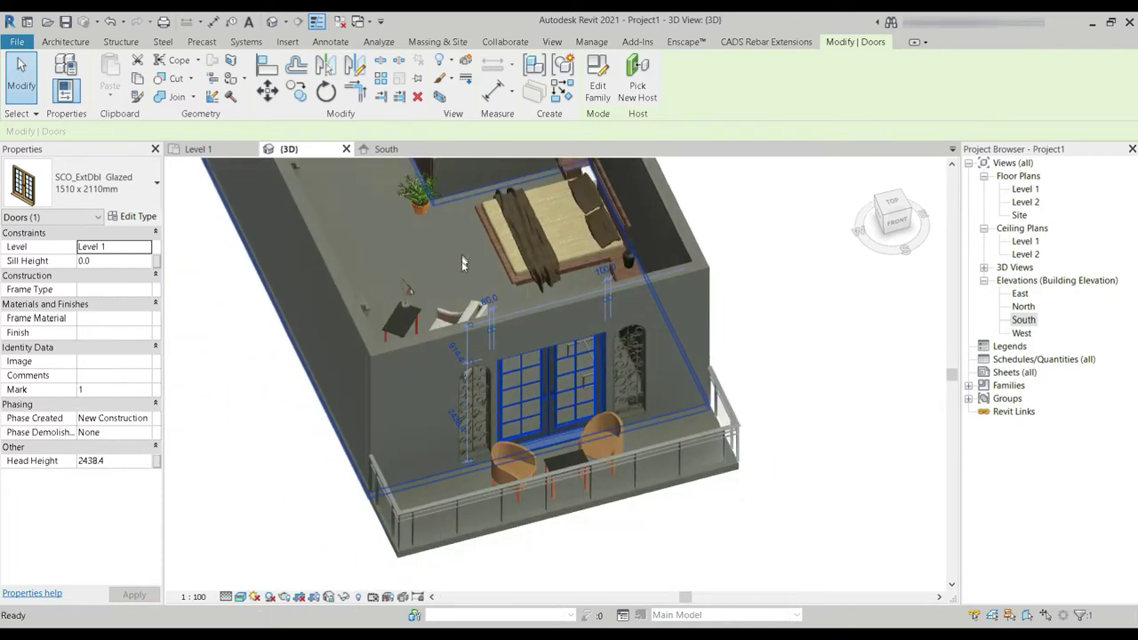
middle_click_drag(482, 324, 549, 456)
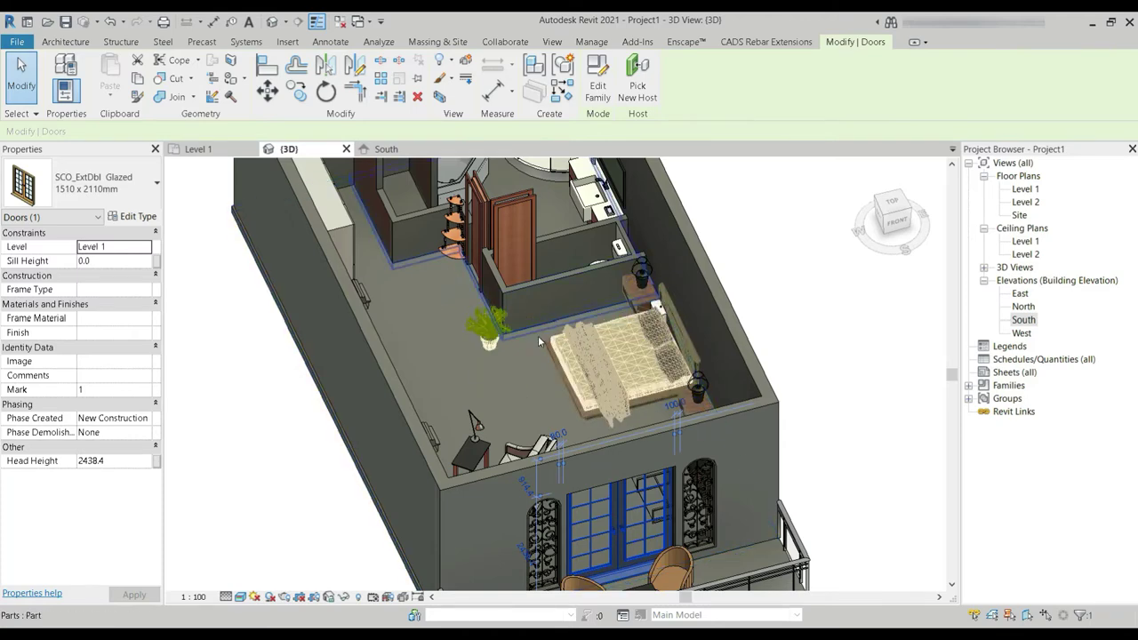
- Select the bedroom floor part and turn off Material By Original for it
left_click(447, 357)
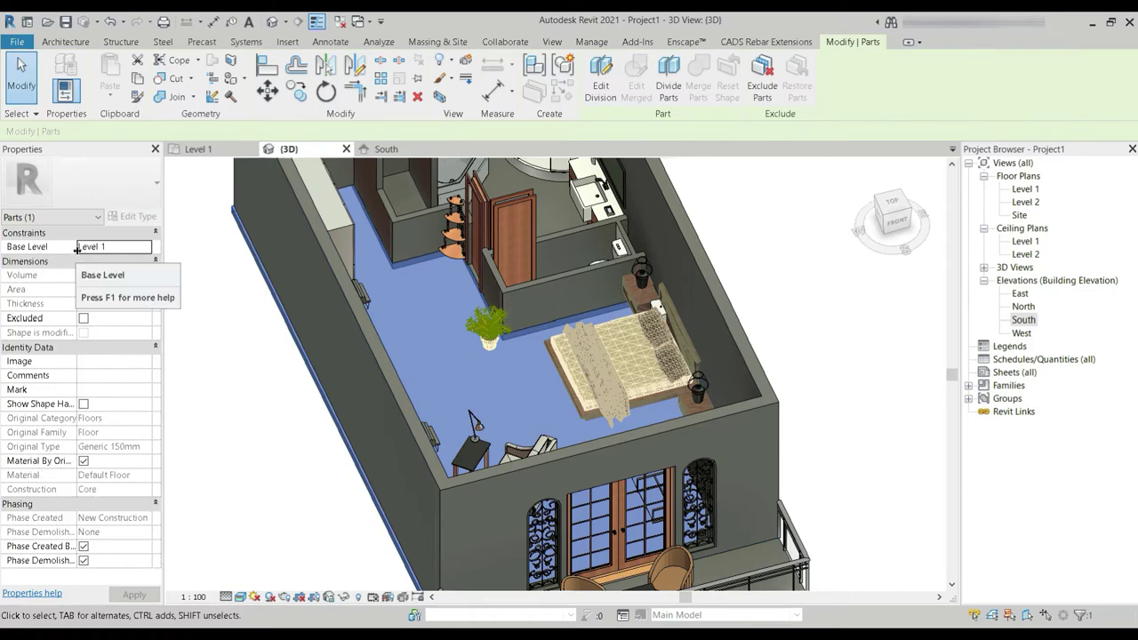
left_click_drag(97, 250, 102, 251)
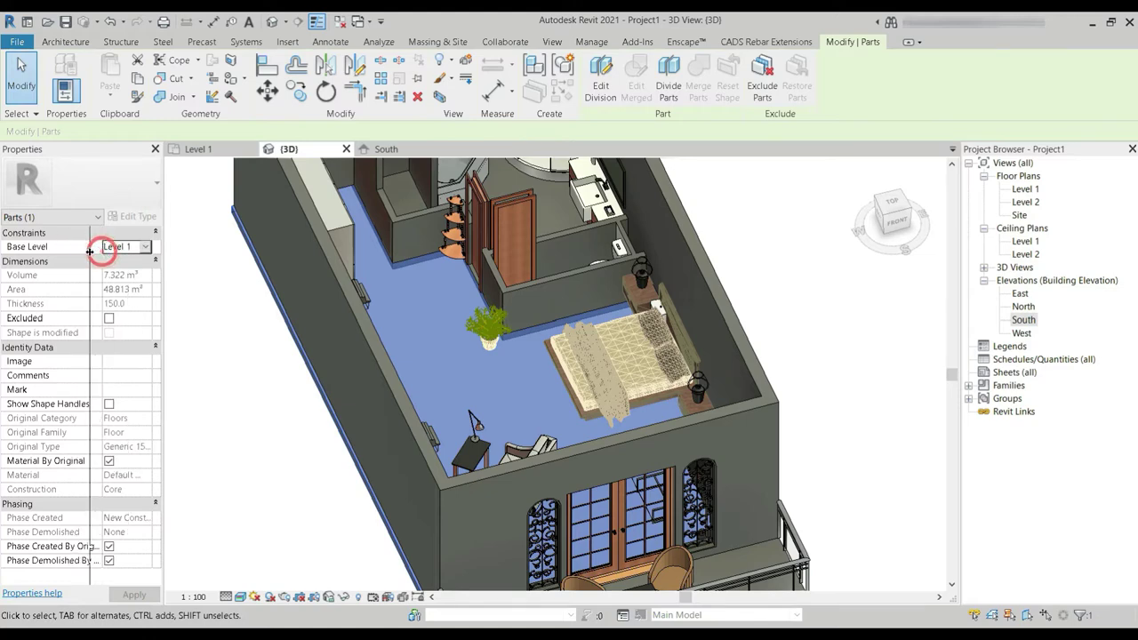
left_click_drag(90, 251, 90, 251)
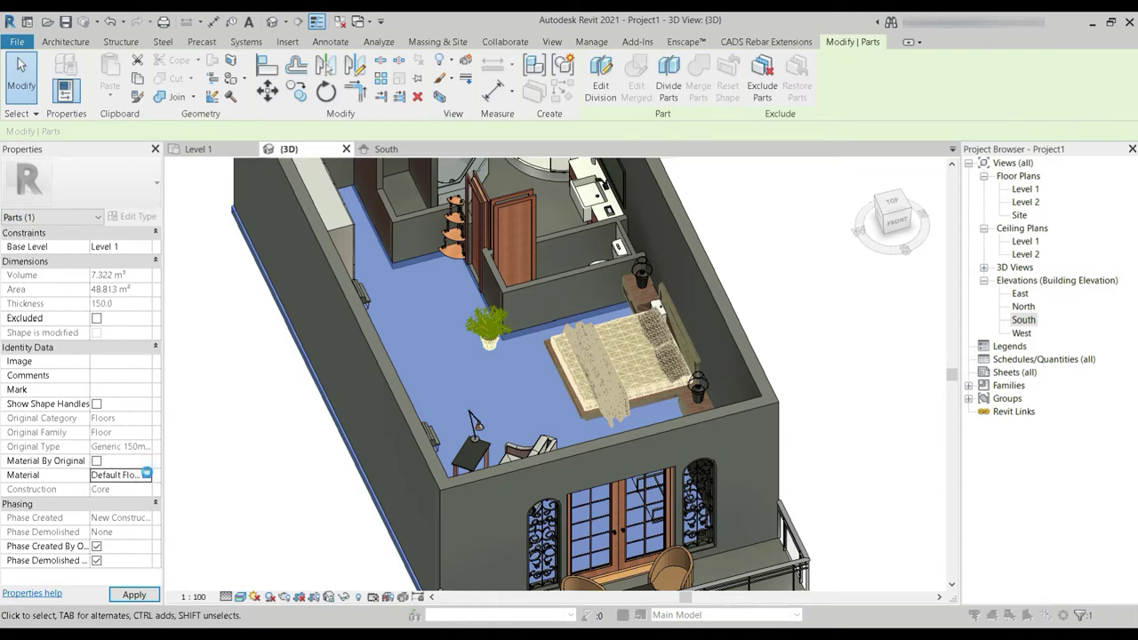
- Search the material library for carpet and apply a plain beige carpet to the bedroom floor part
left_click(147, 473)
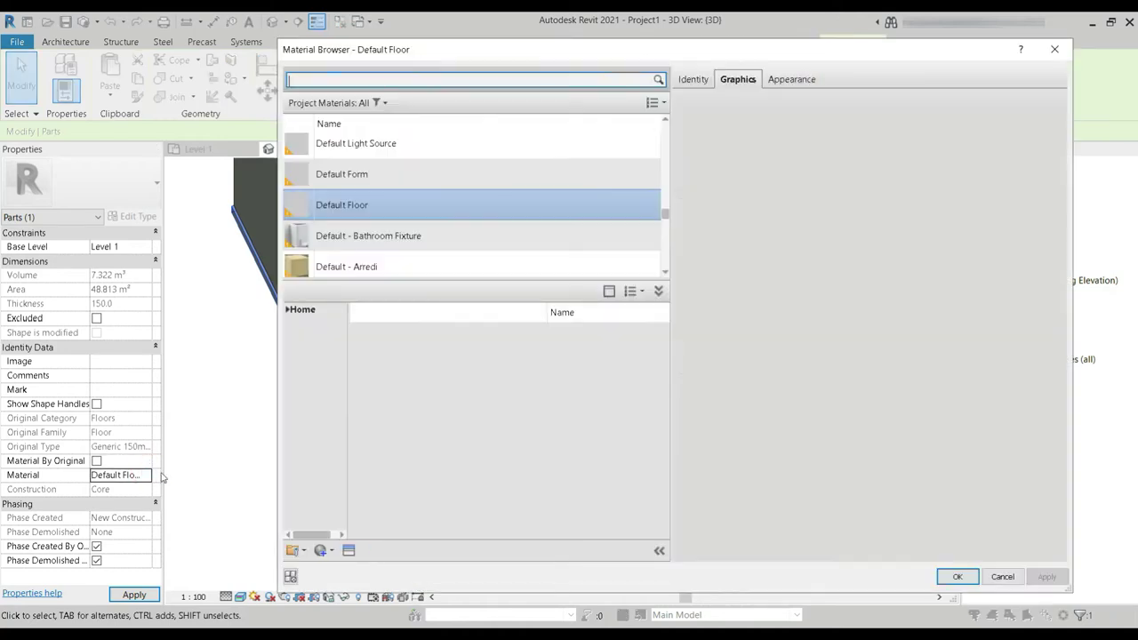
left_click(346, 80)
type("carpet")
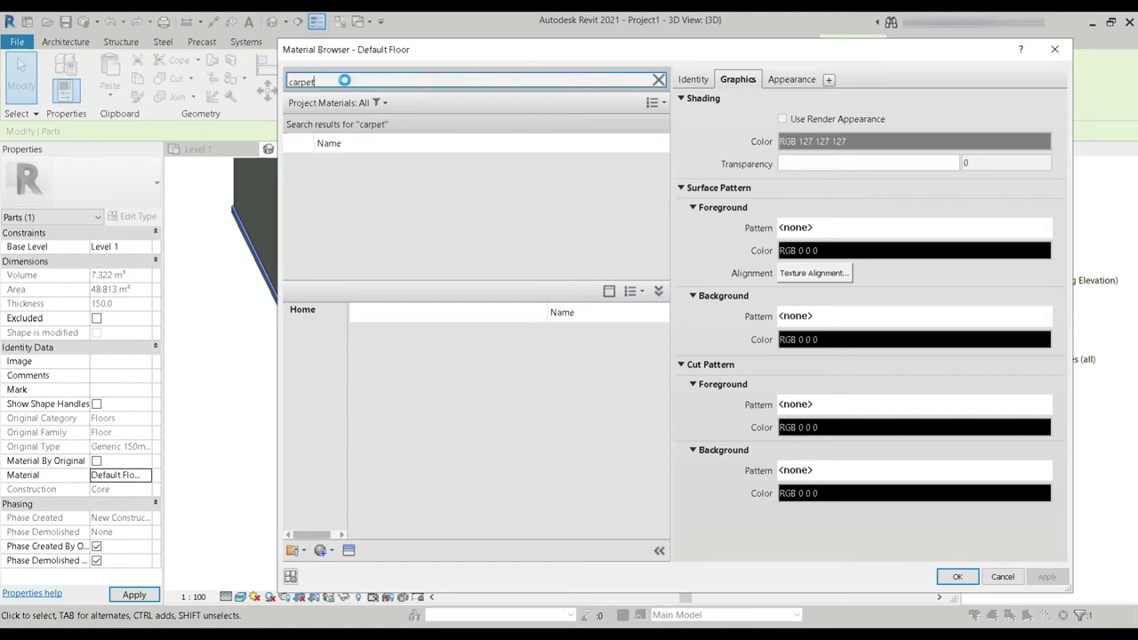
scroll(523, 418, "down", 3)
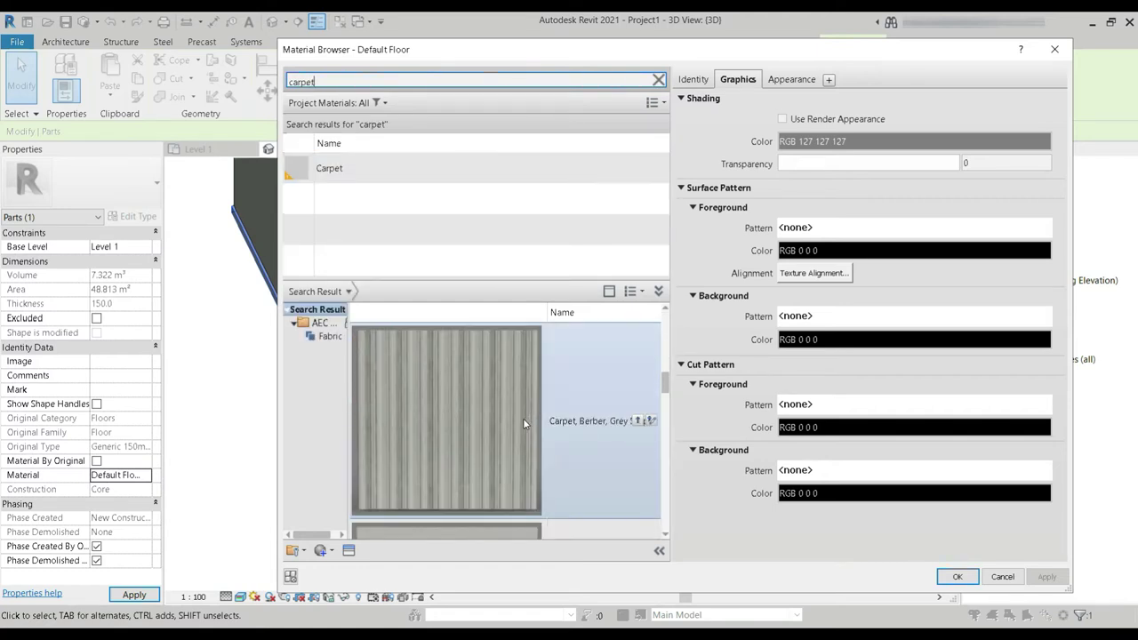
scroll(523, 415, "up", 3)
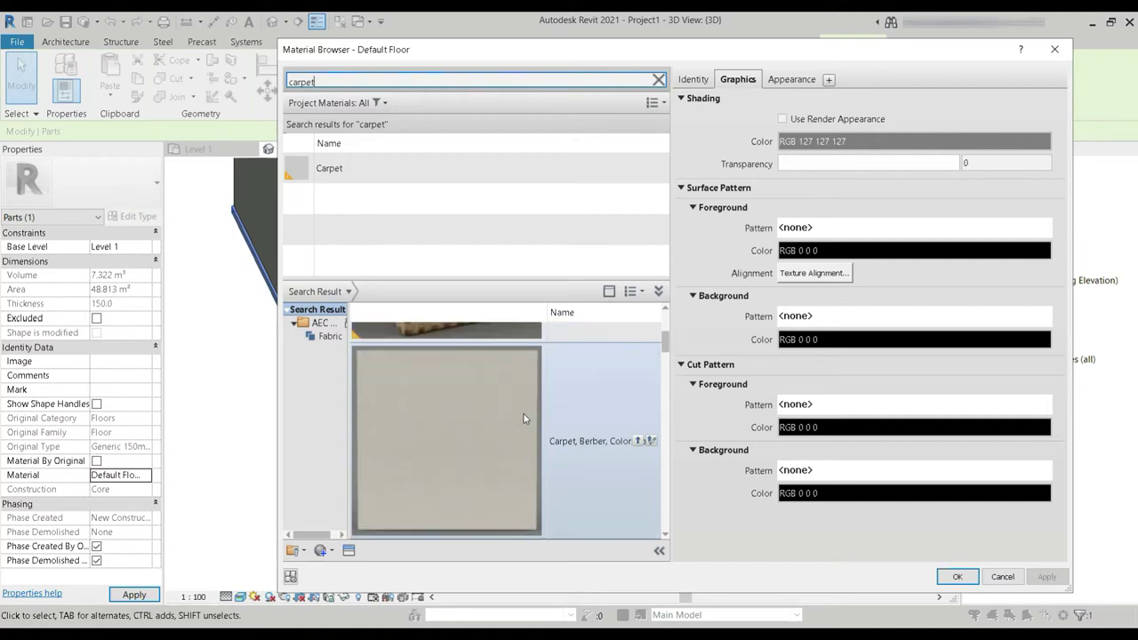
scroll(523, 412, "down", 4)
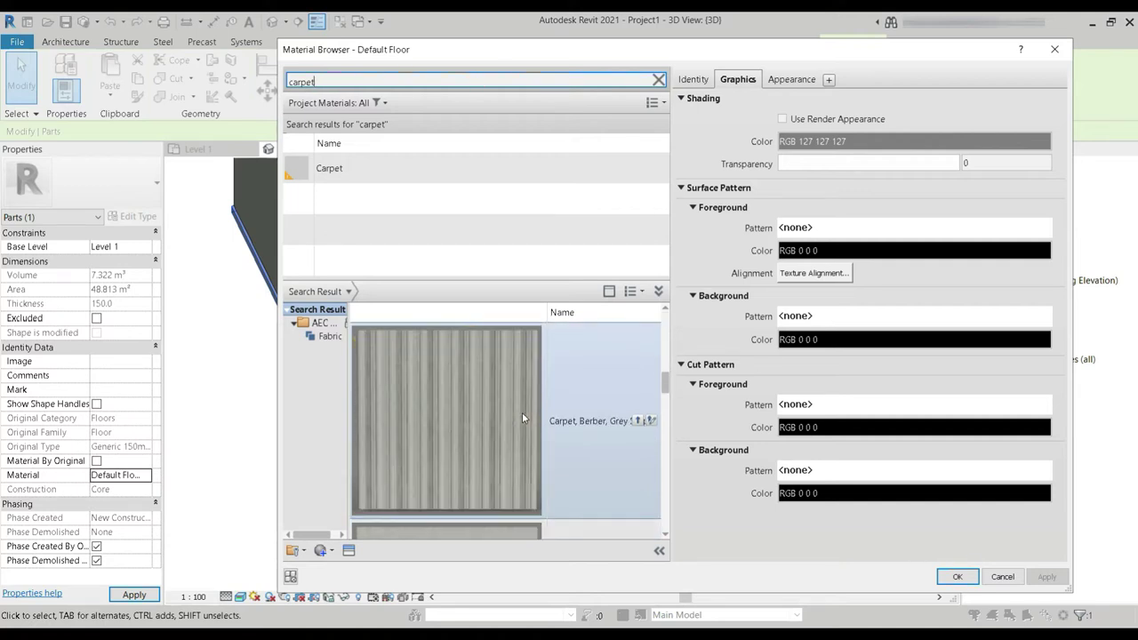
scroll(522, 411, "down", 3)
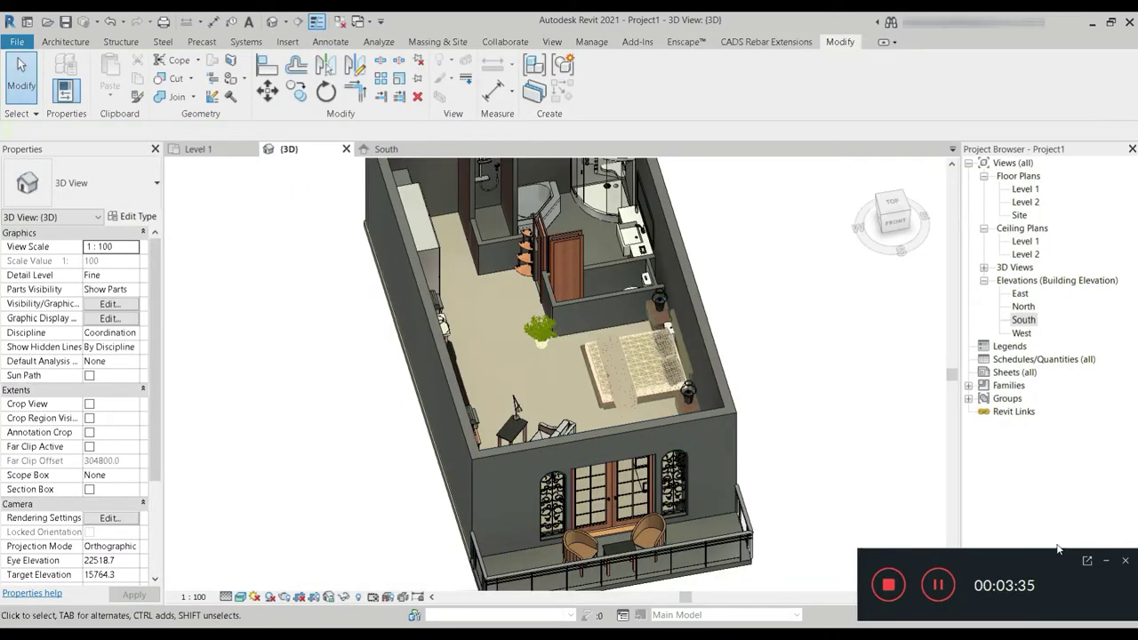
- Override the bathroom floor part's original material with a blue mosaic tile material
left_click(1108, 563)
scroll(639, 388, "up", 5)
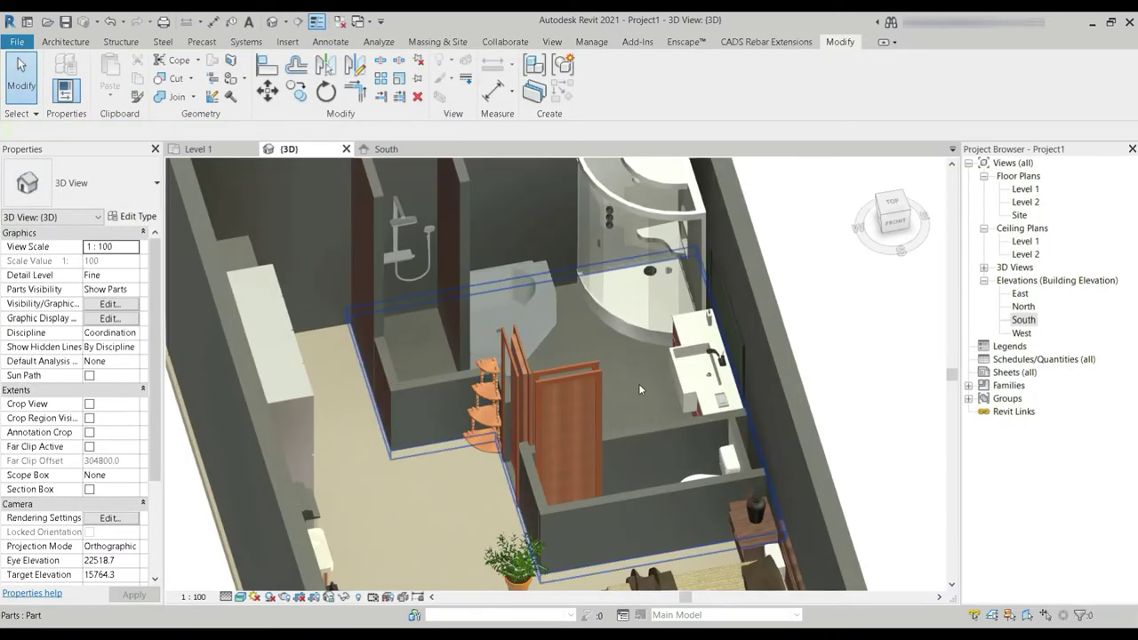
left_click(638, 389)
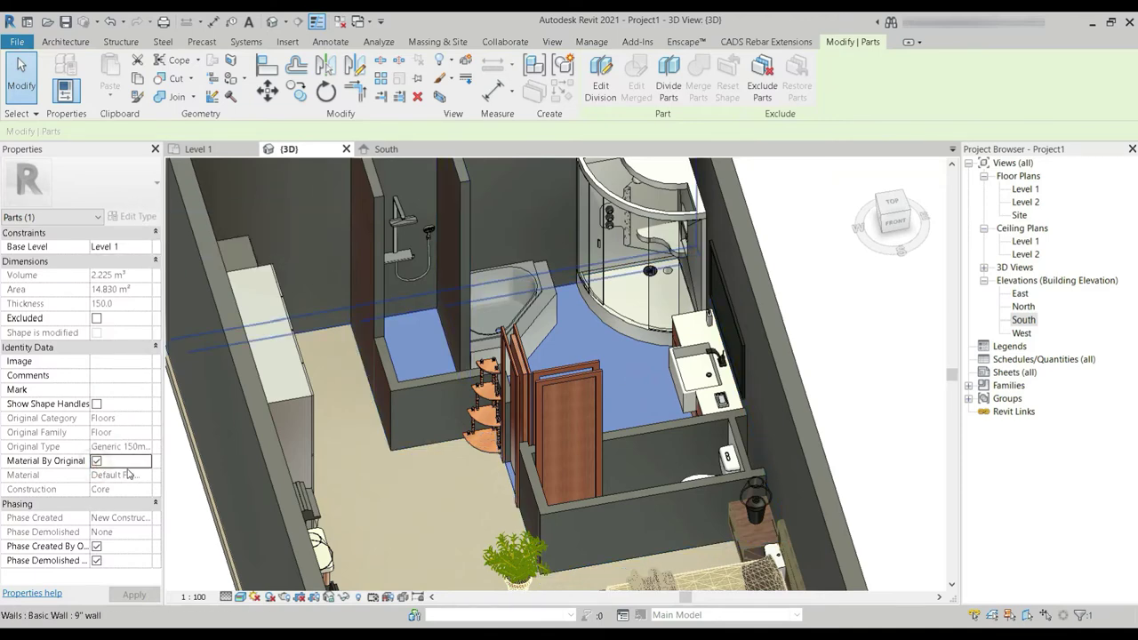
left_click(842, 306)
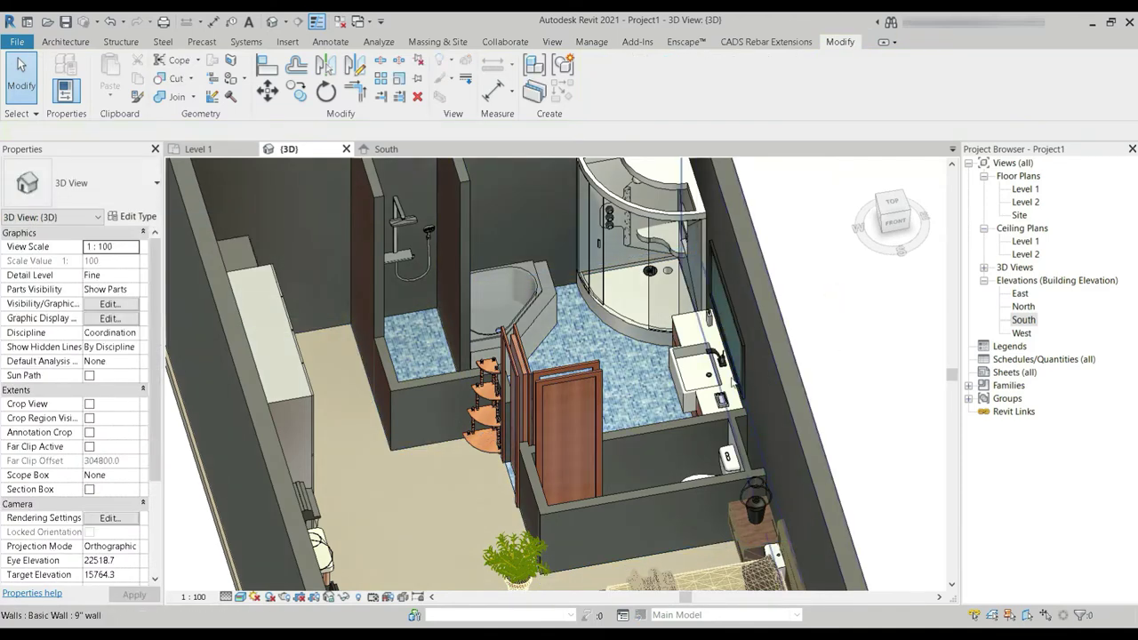
- Change the bedroom floor part's material to a grey carpet
scroll(694, 426, "down", 2)
middle_click_drag(702, 450, 738, 471, "shift")
middle_click_drag(629, 585, 555, 373)
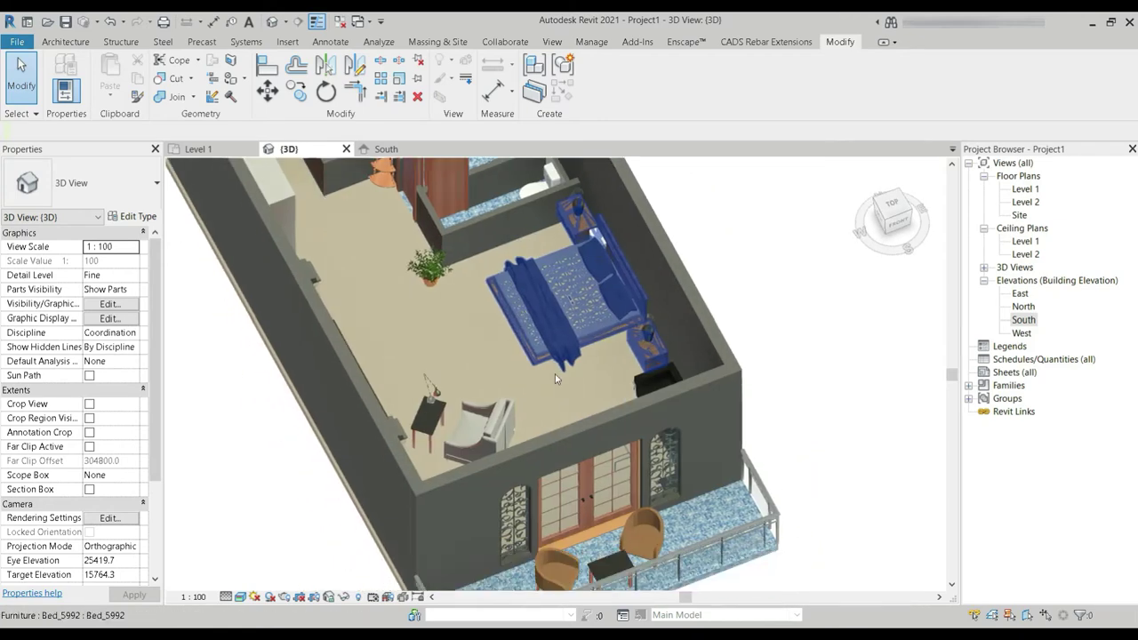
left_click(487, 363)
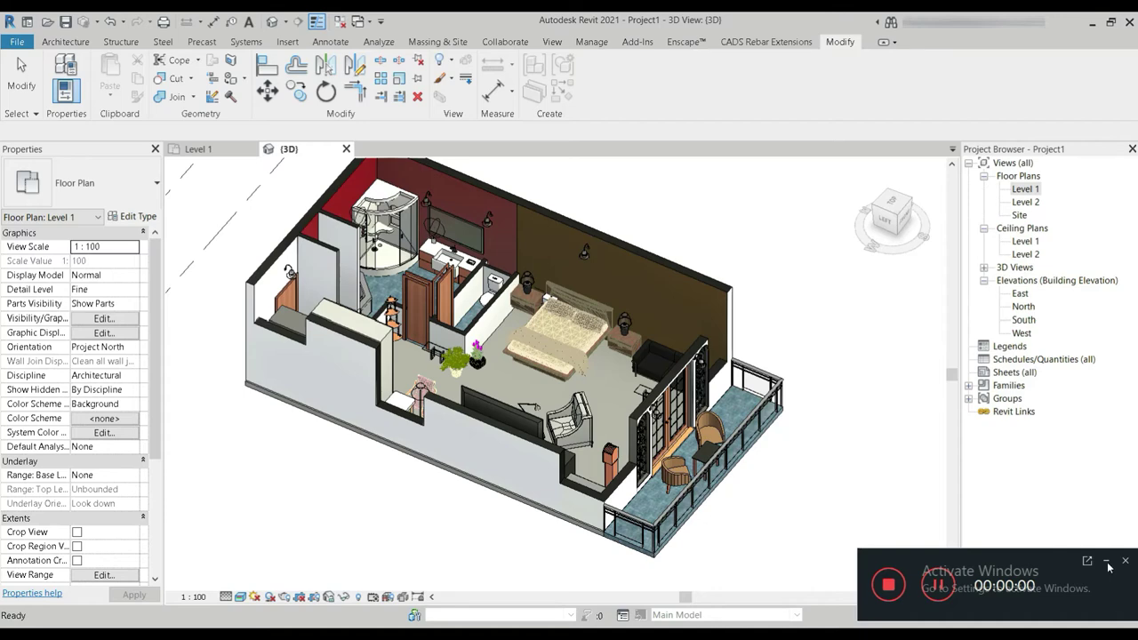
- Examine the balcony, bedroom and bathroom of the furnished building from above in the 3D view
left_click(1108, 563)
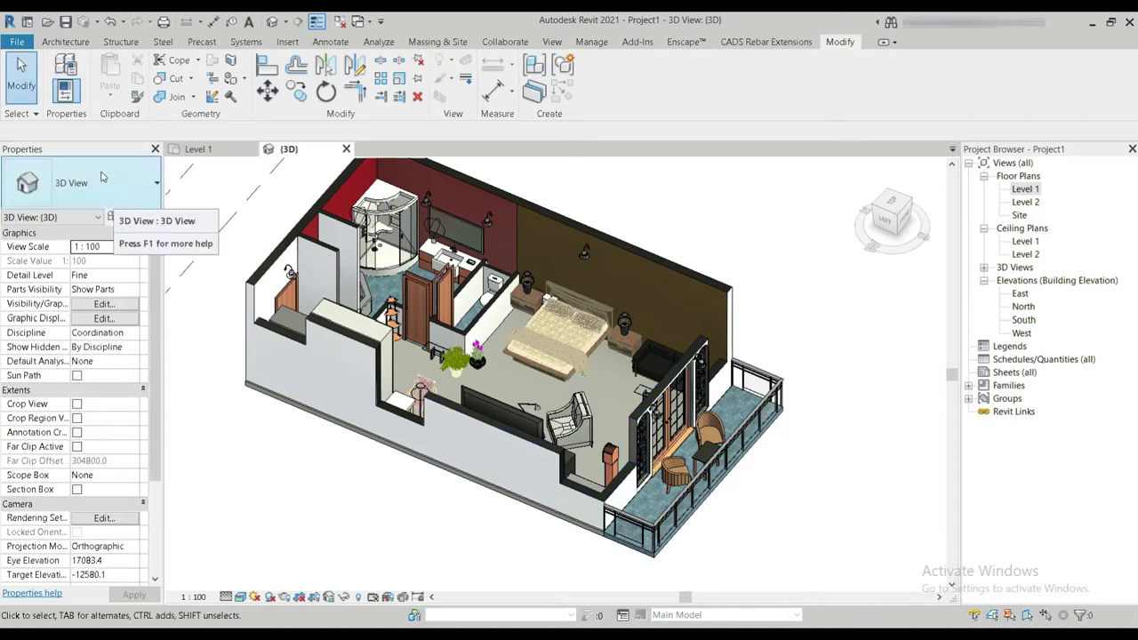
scroll(834, 337, "up", 3)
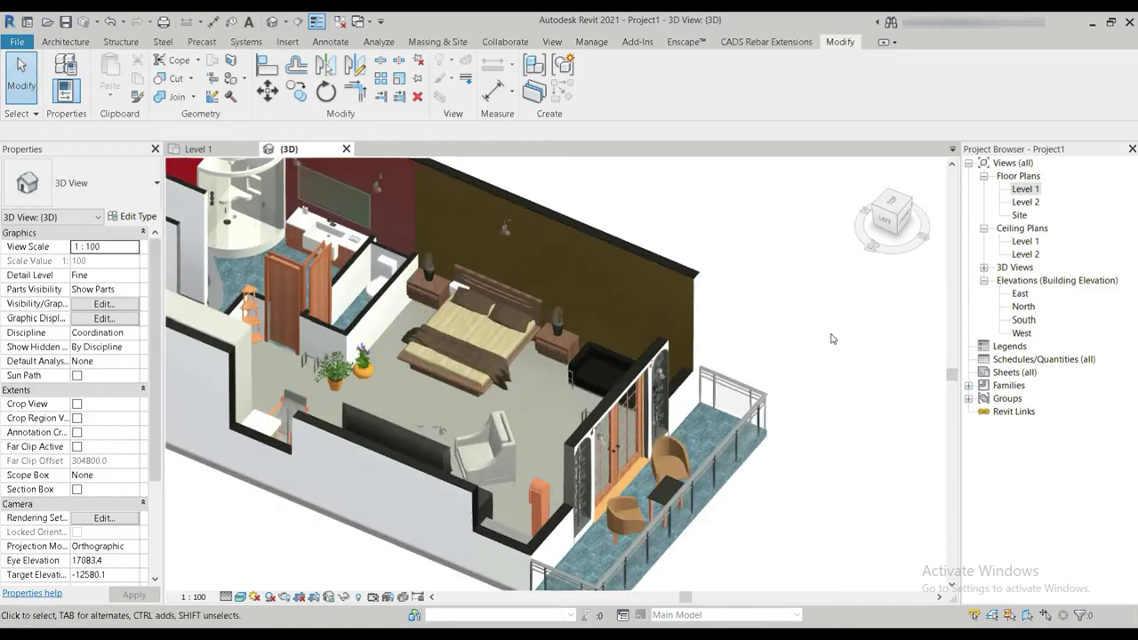
middle_click_drag(584, 419, 626, 287)
middle_click_drag(693, 411, 433, 398)
middle_click_drag(418, 352, 558, 442)
middle_click_drag(533, 344, 601, 452)
scroll(709, 441, "up", 1)
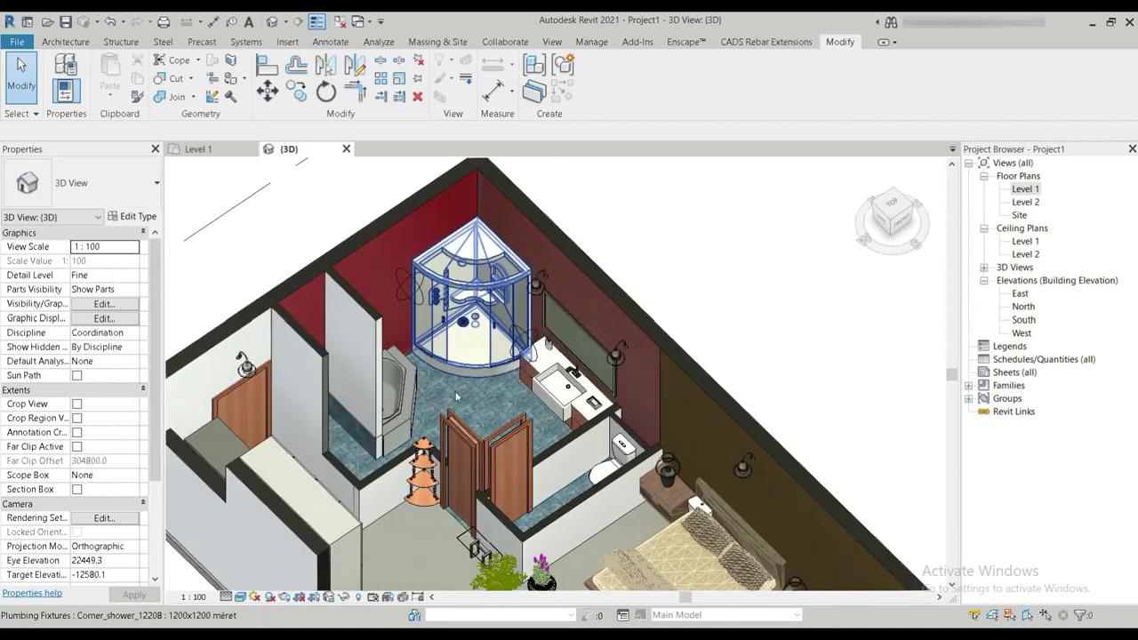
middle_click_drag(278, 408, 225, 257)
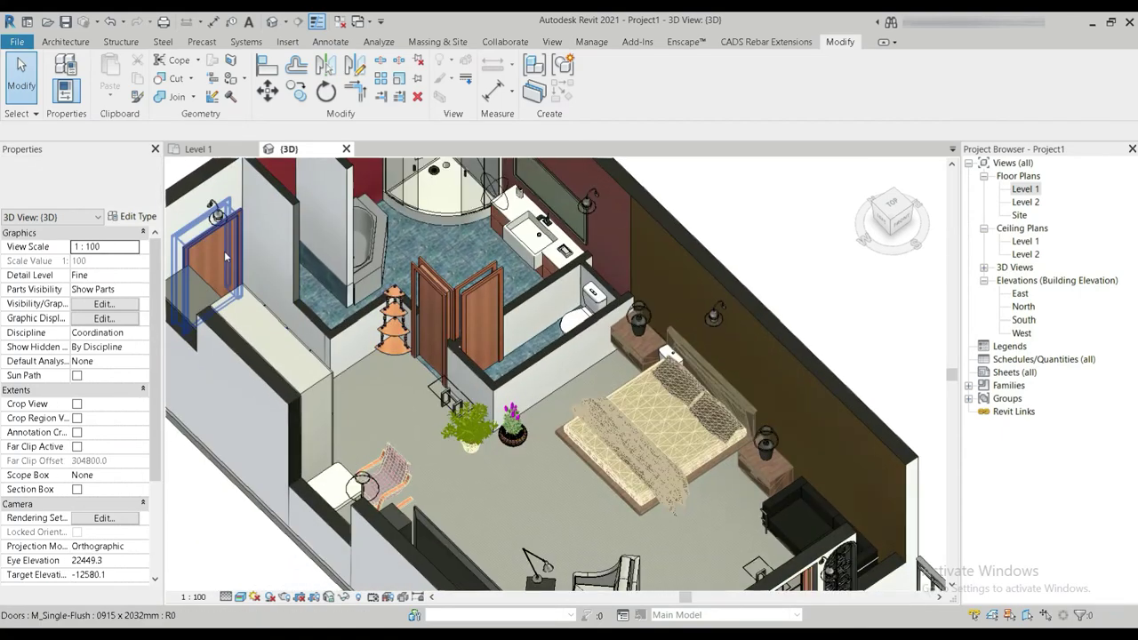
- Examine the wardrobes, entertainment center, speakers and two-door cabinet along the west wall in the 3D view
middle_click_drag(622, 410, 708, 485, "shift")
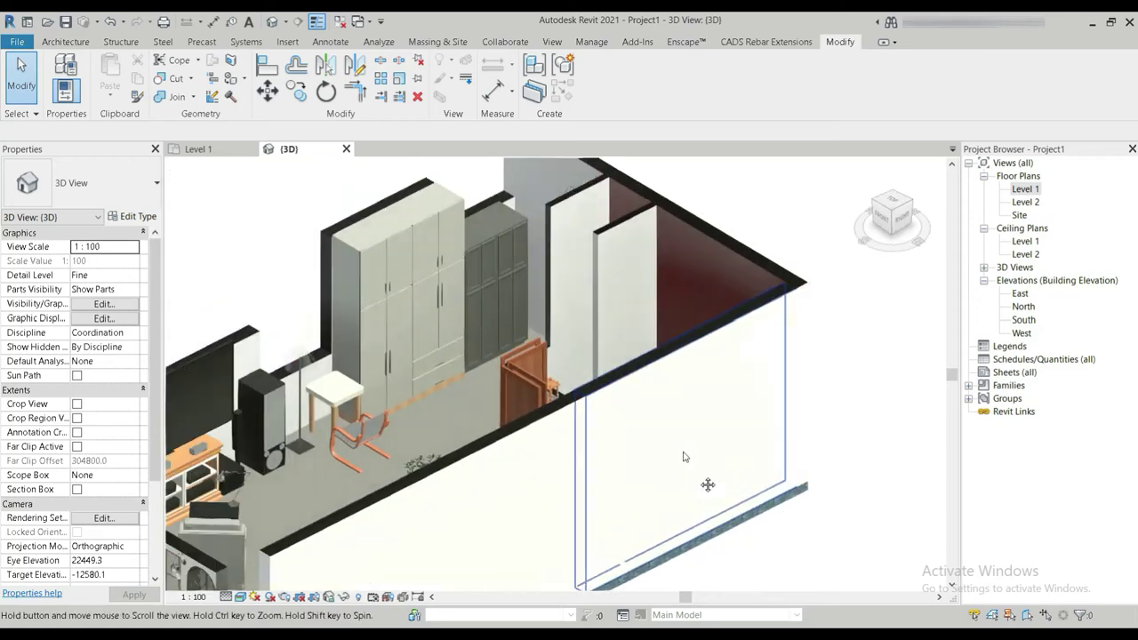
middle_click_drag(399, 355, 572, 303)
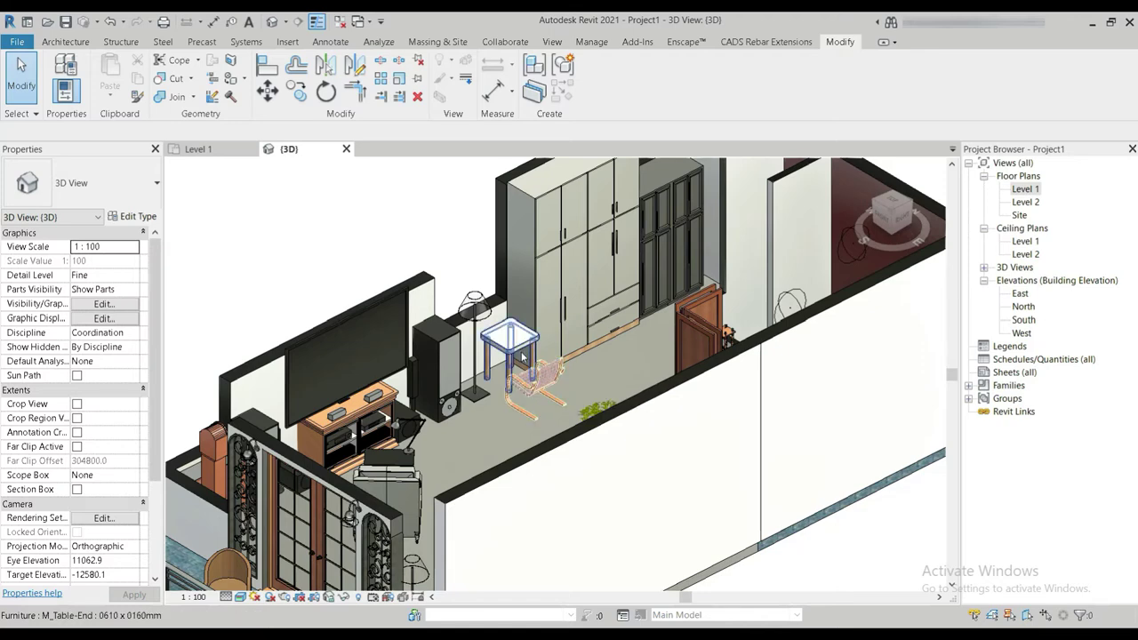
middle_click_drag(538, 382, 373, 465, "shift")
middle_click_drag(527, 505, 418, 382, "shift")
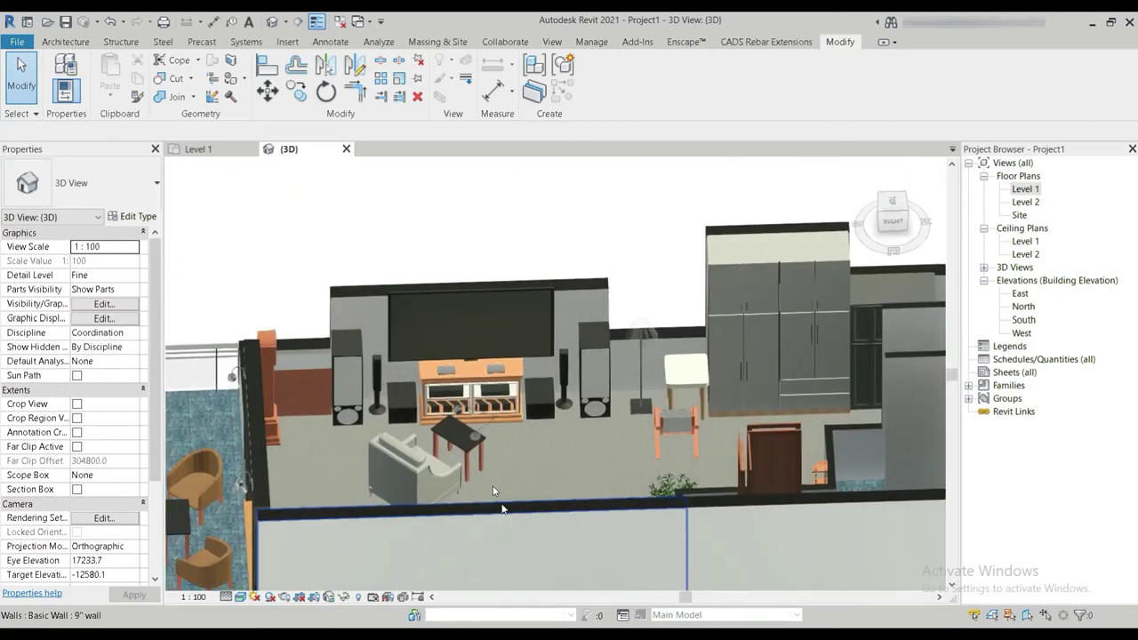
middle_click_drag(490, 414, 500, 446, "shift")
scroll(464, 430, "up", 3)
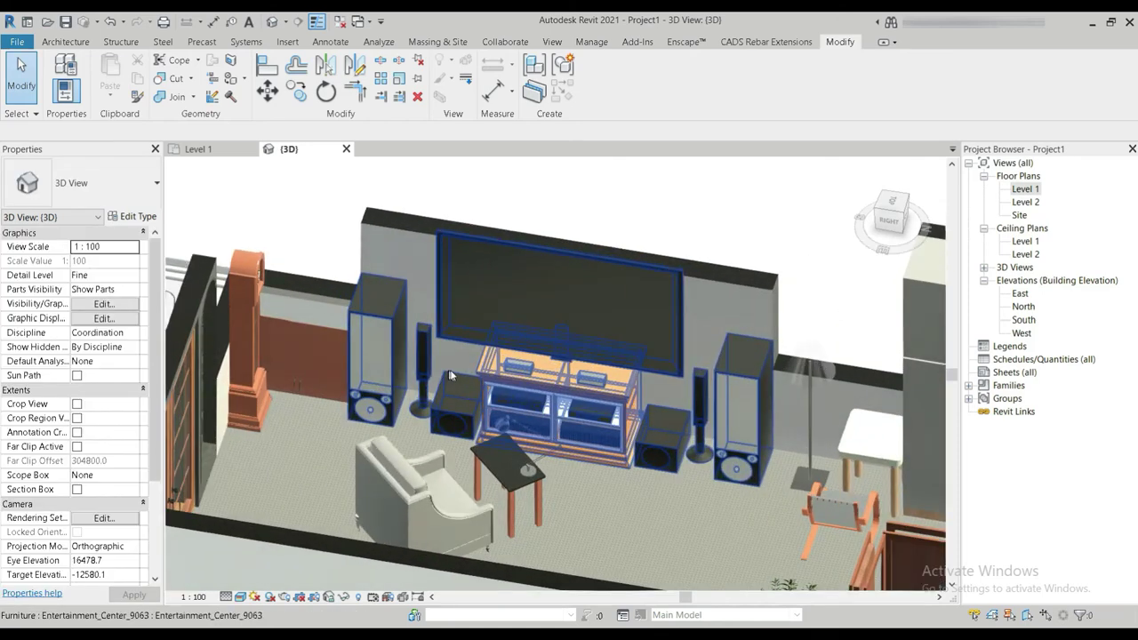
middle_click_drag(538, 435, 633, 494)
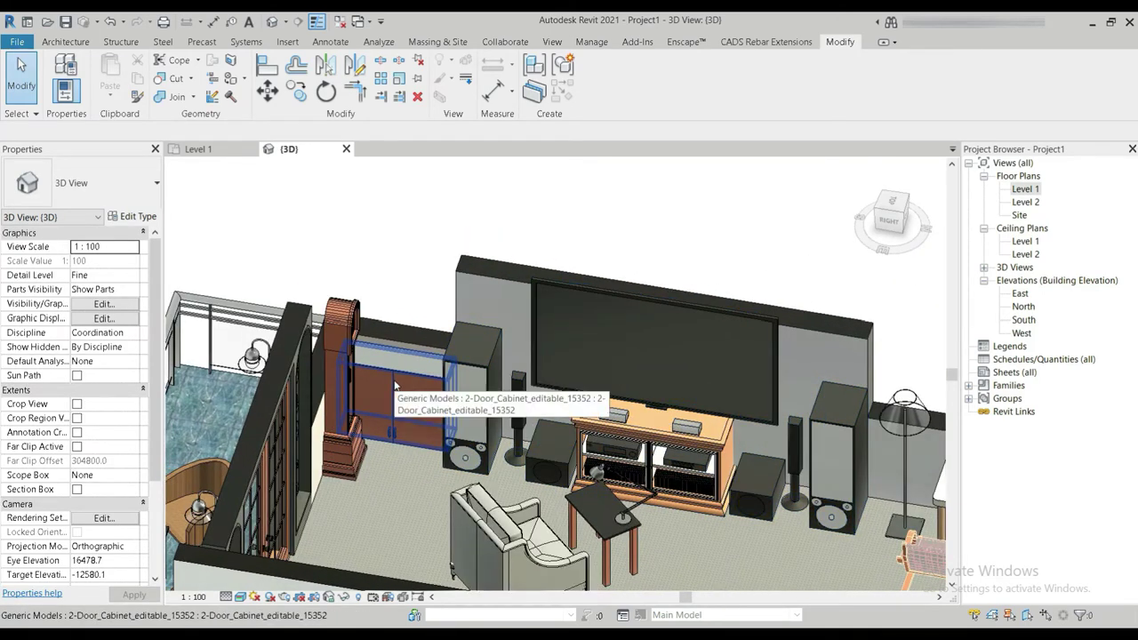
- Examine the balcony doors, grandfather clock, armchair, sofa and bed from the building's rear side in the 3D view
middle_click_drag(574, 437, 615, 399, "shift")
middle_click_drag(475, 475, 329, 516, "shift")
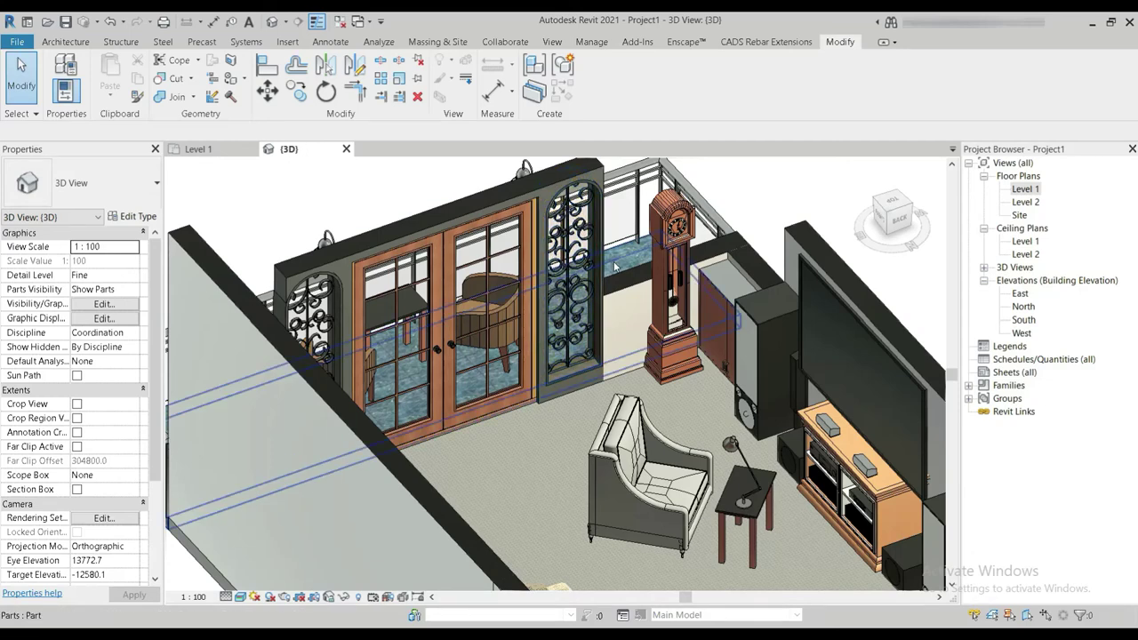
scroll(621, 306, "down", 2)
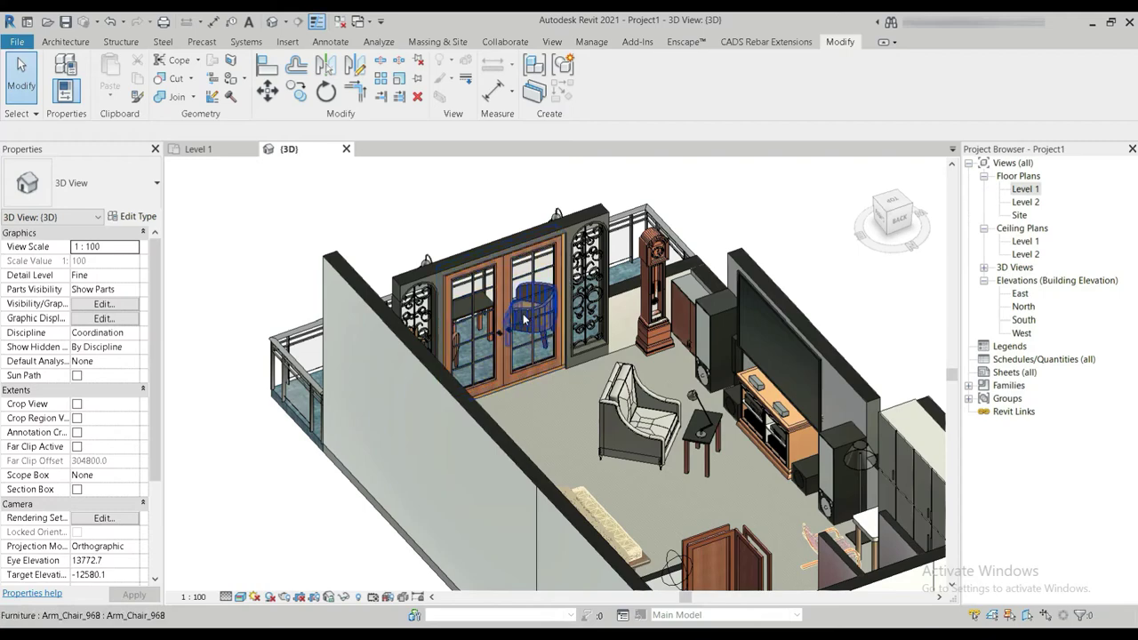
middle_click_drag(686, 354, 302, 438, "shift")
middle_click_drag(626, 428, 462, 421)
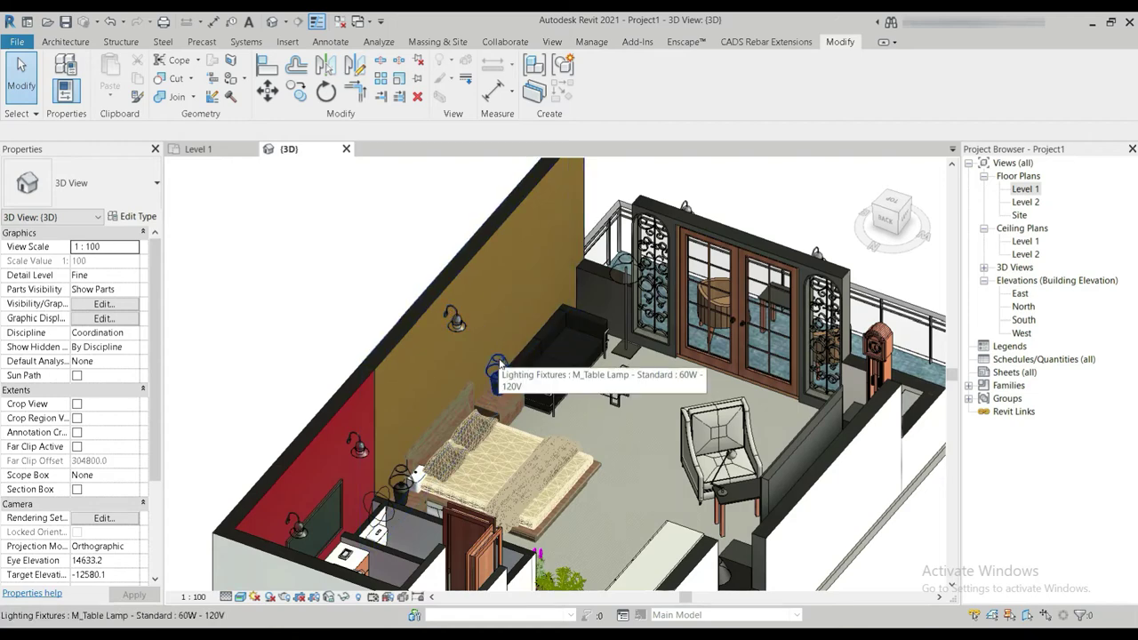
middle_click_drag(780, 425, 681, 456)
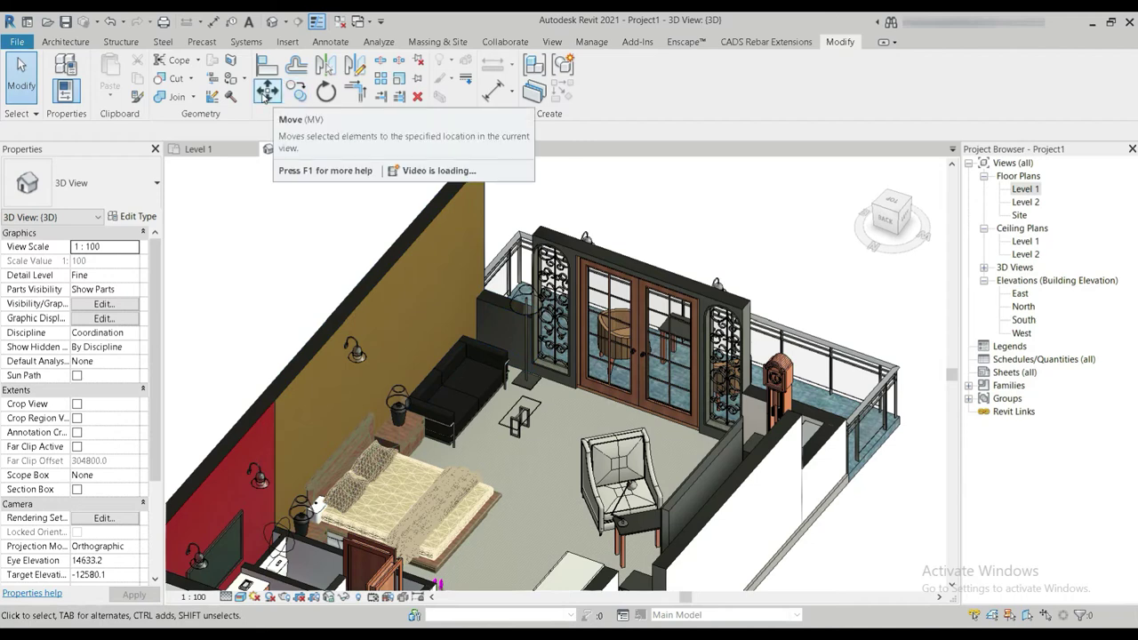
left_click(231, 82)
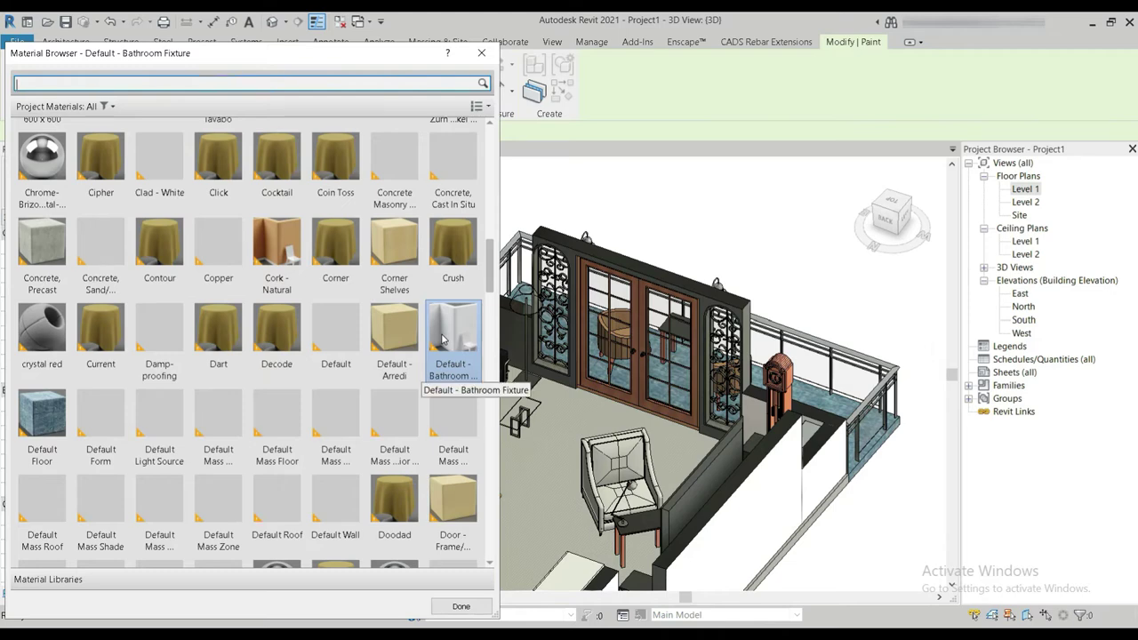
middle_click_drag(611, 394, 634, 359, "shift")
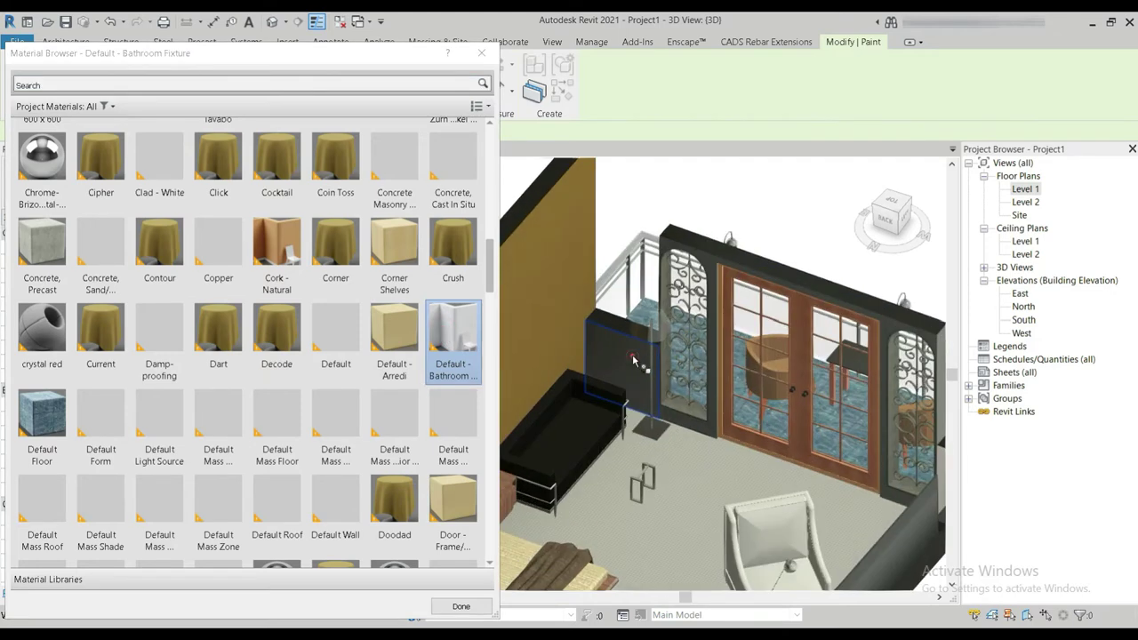
middle_click_drag(700, 438, 684, 422, "shift")
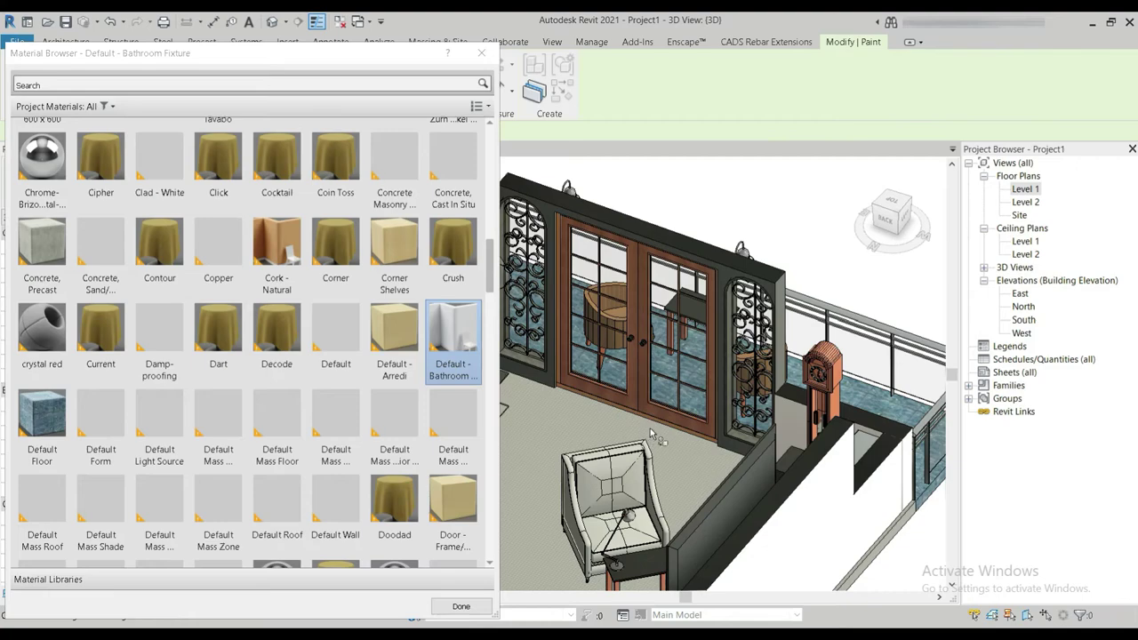
scroll(730, 436, "down", 3)
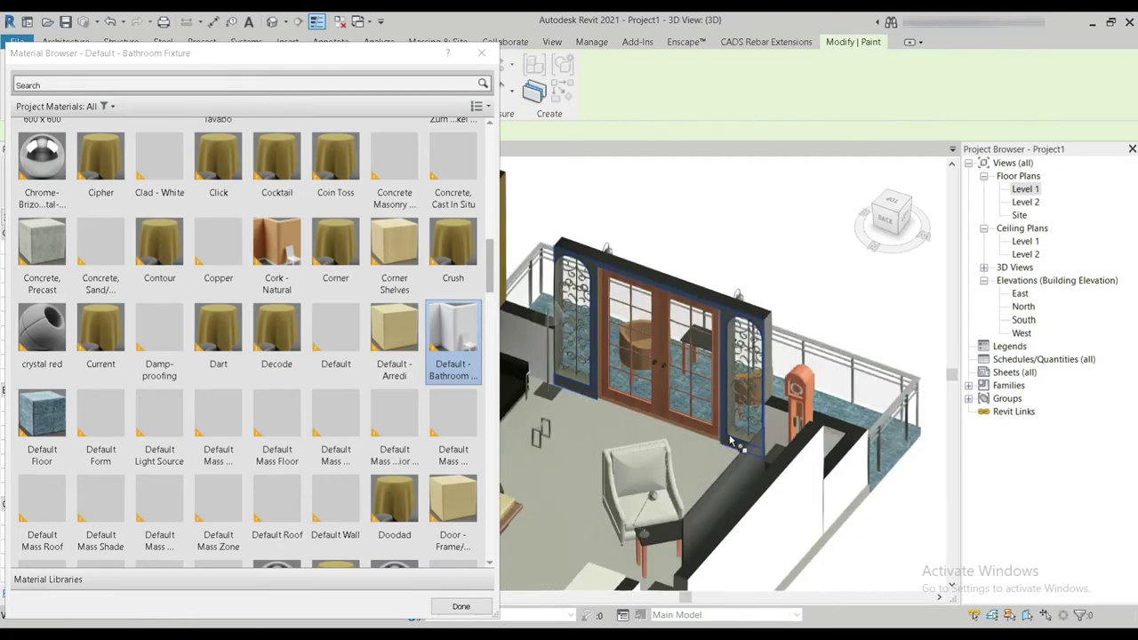
scroll(606, 485, "up", 4)
scroll(626, 478, "up", 4)
scroll(628, 476, "down", 5)
middle_click_drag(527, 571, 739, 449, "shift")
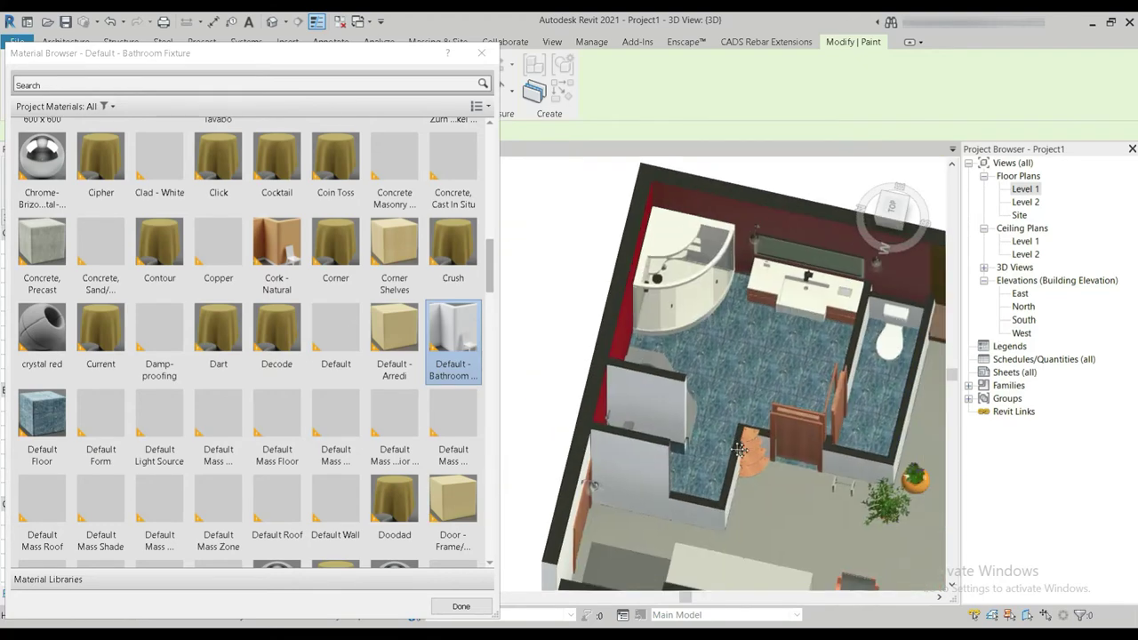
scroll(738, 449, "up", 6)
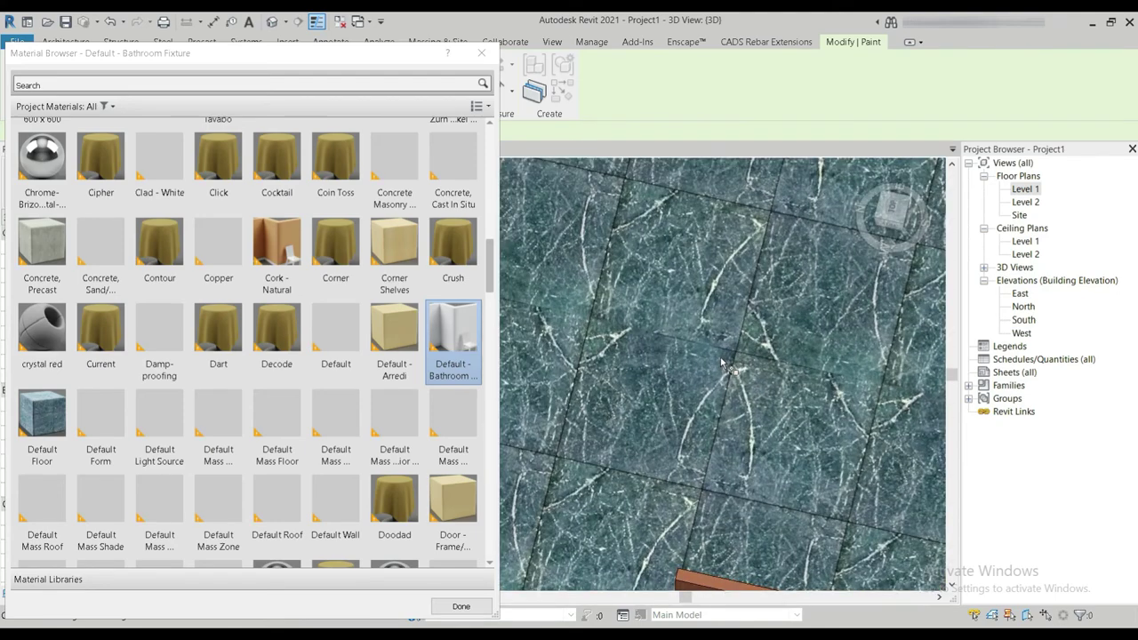
scroll(725, 365, "down", 5)
scroll(445, 338, "up", 1)
left_click(481, 53)
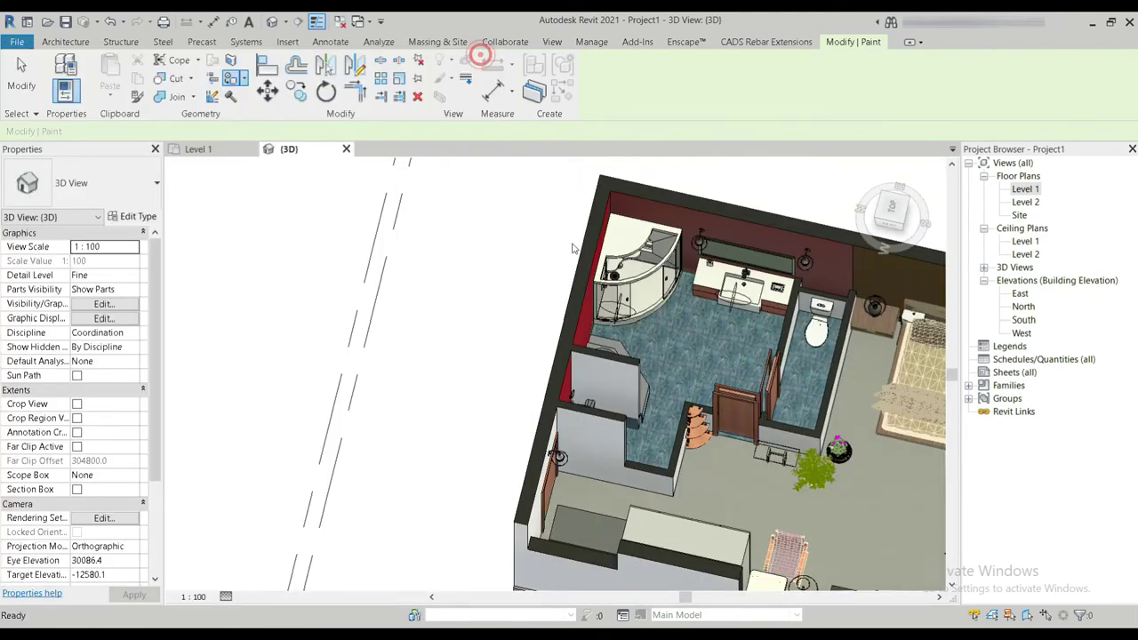
- Open the balcony railing's path sketch for inspection and finish it
middle_click_drag(839, 450, 475, 343)
scroll(477, 344, "down", 2)
middle_click_drag(613, 395, 568, 455, "shift")
scroll(573, 457, "up", 5)
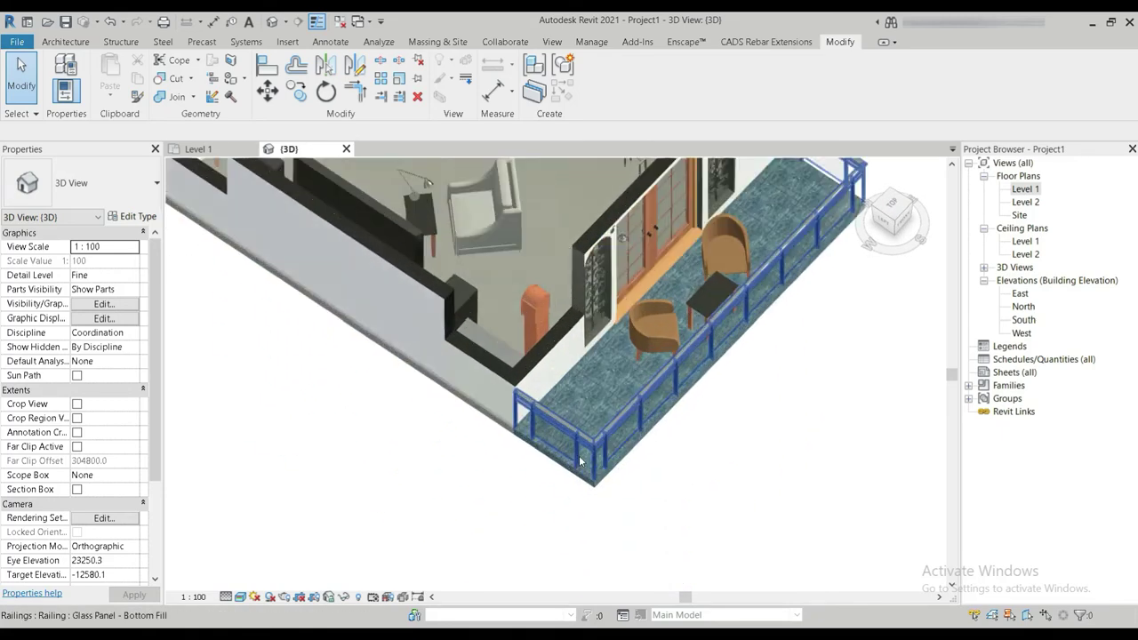
scroll(580, 461, "up", 3)
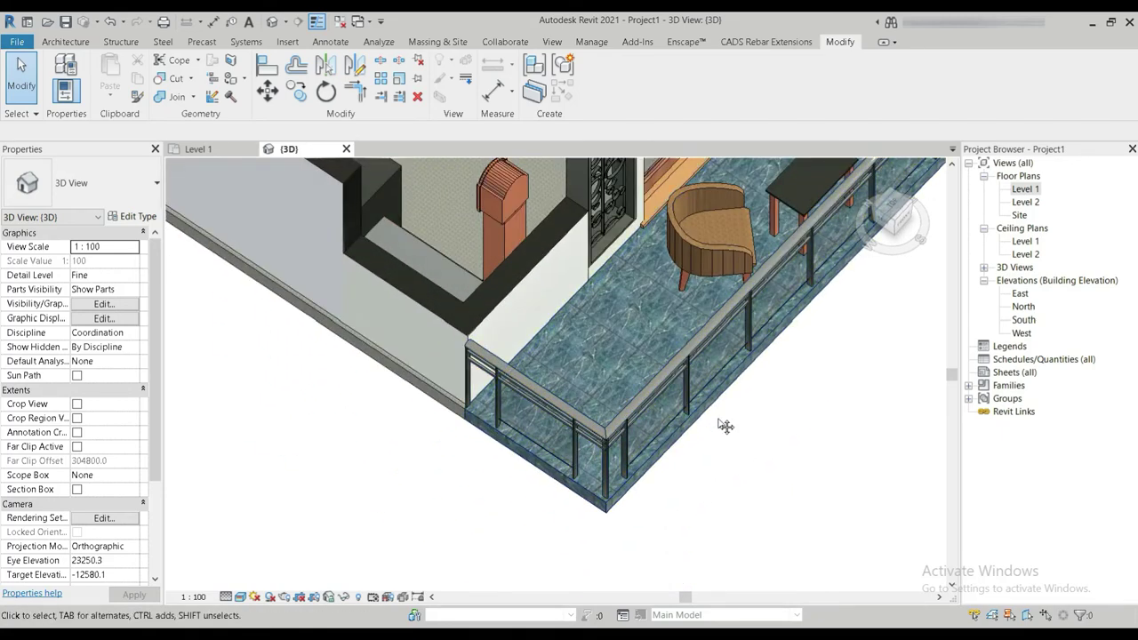
middle_click_drag(719, 420, 707, 465)
middle_click_drag(714, 421, 464, 481)
double_click(464, 480)
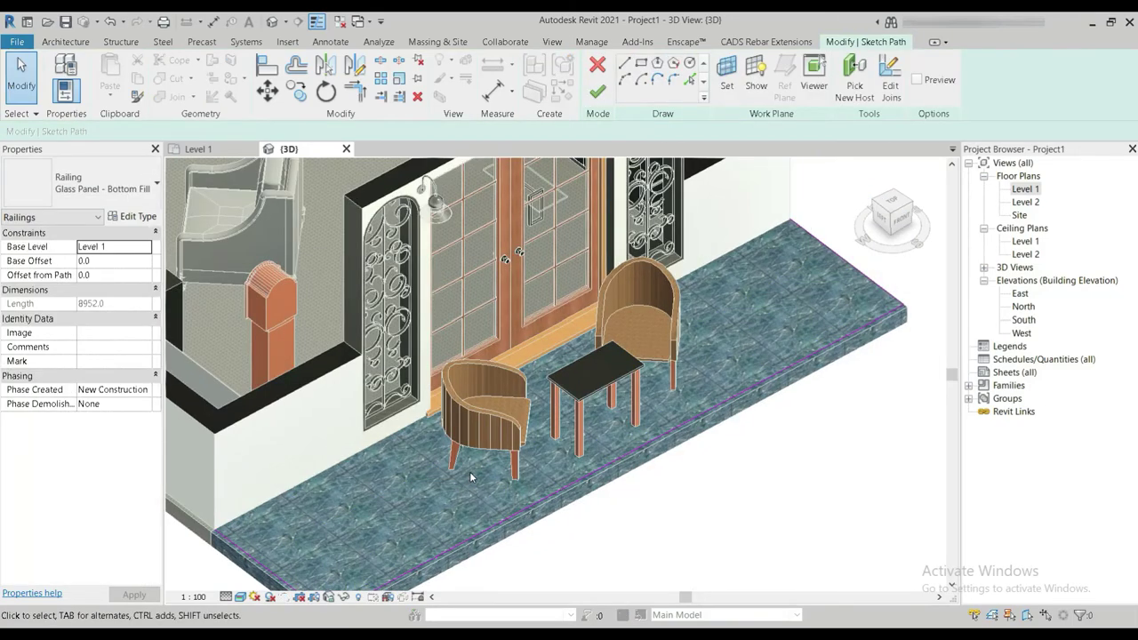
left_click(598, 92)
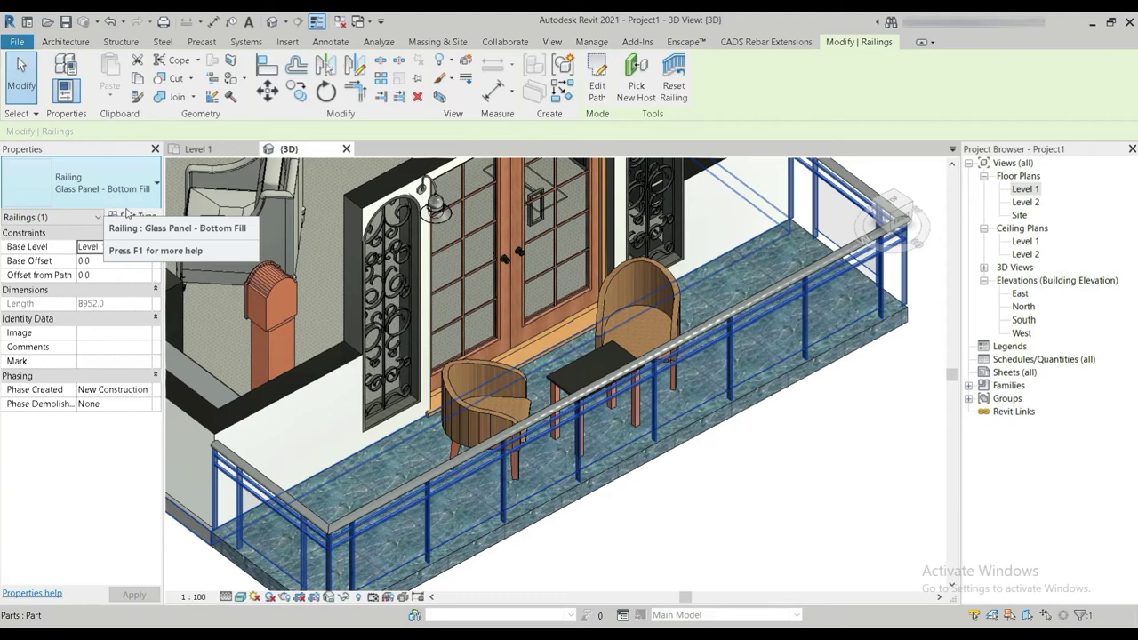
- Review the construction, top rail and handrail parameters of the Glass Panel - Bottom Fill railing type
left_click(133, 217)
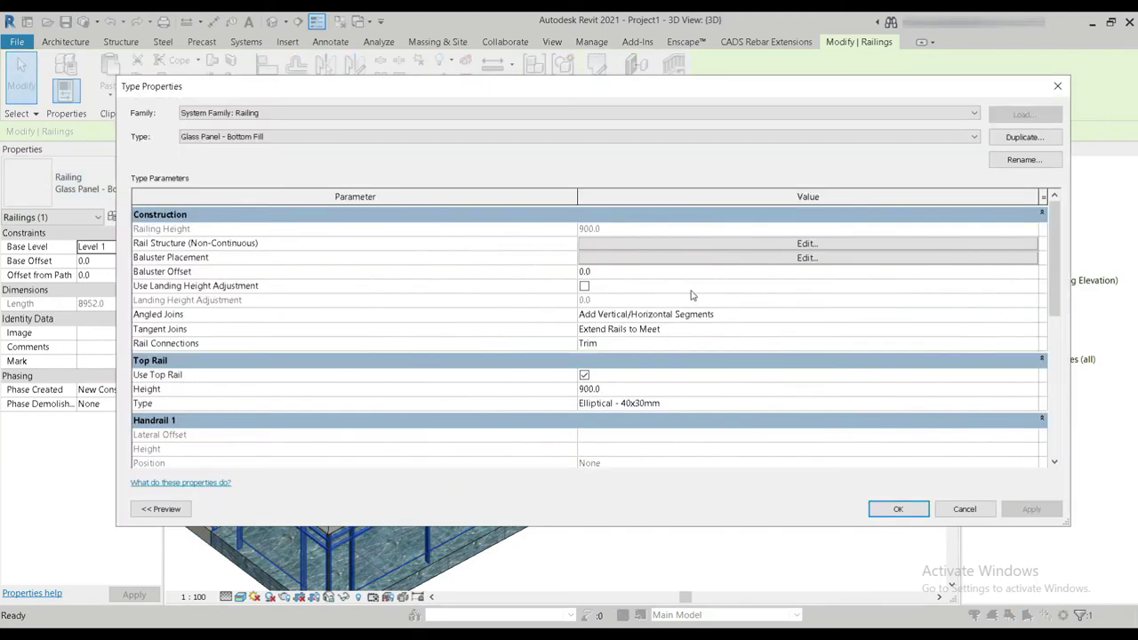
scroll(633, 329, "down", 5)
scroll(634, 331, "up", 5)
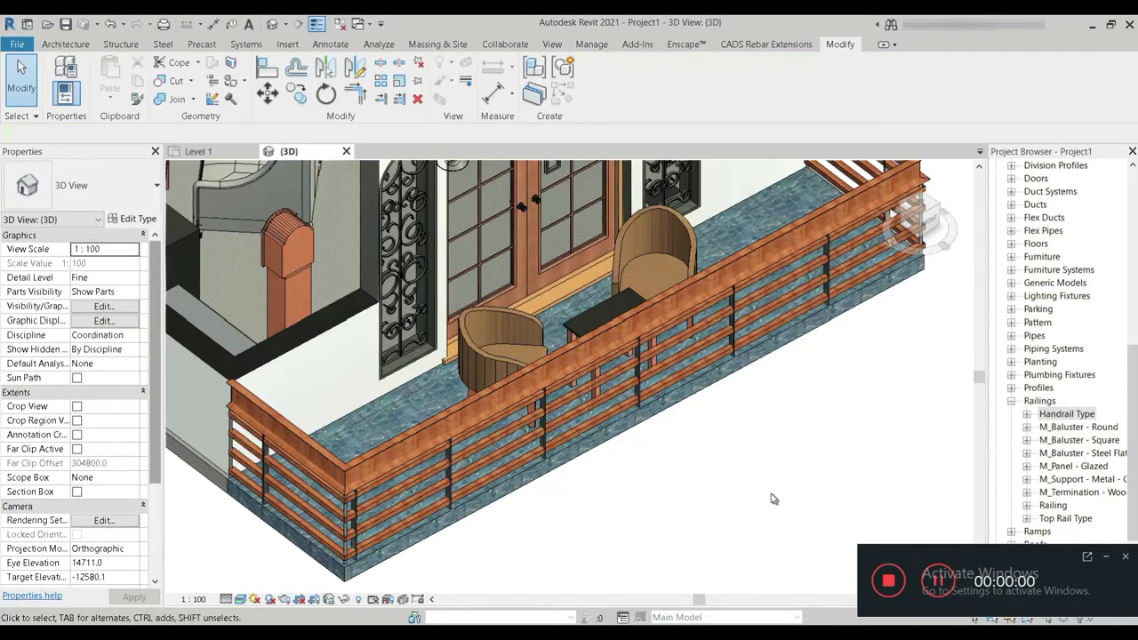
- Open the 900mm Pipe balcony railing's path for editing and finish the sketch
left_click(446, 457)
left_click(594, 92)
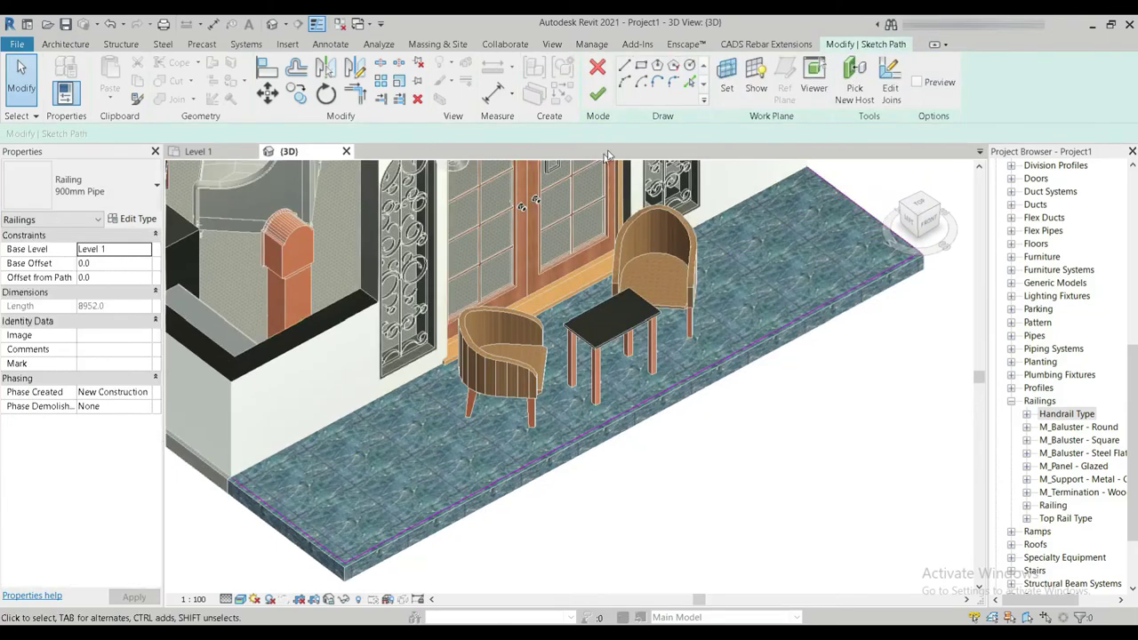
left_click(593, 93)
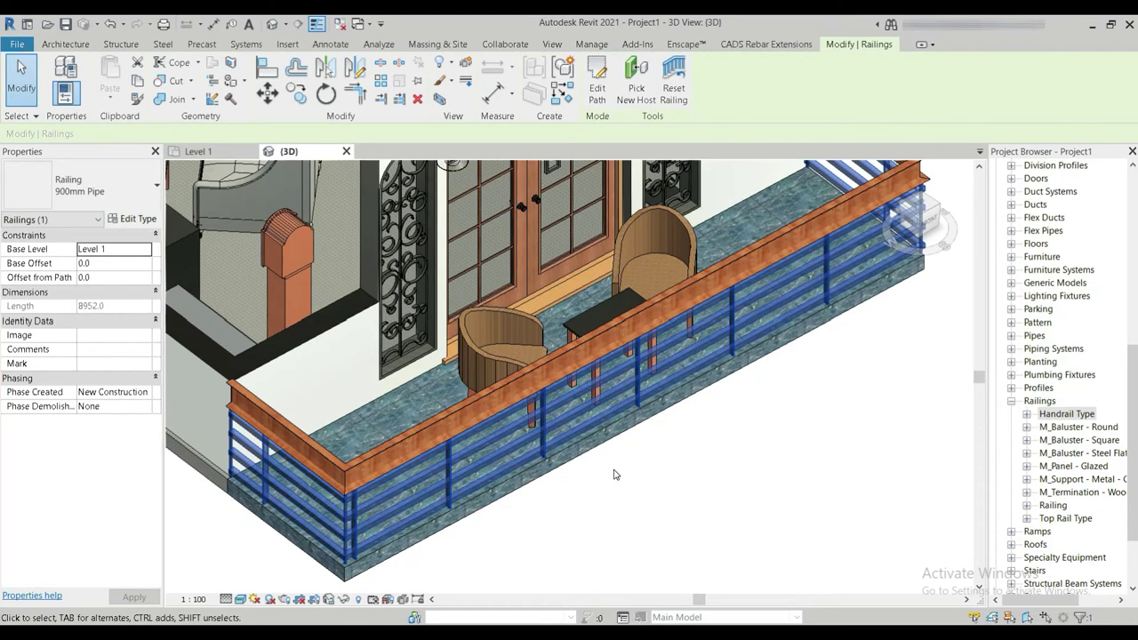
left_click(613, 471)
left_click(295, 434)
left_click(597, 87)
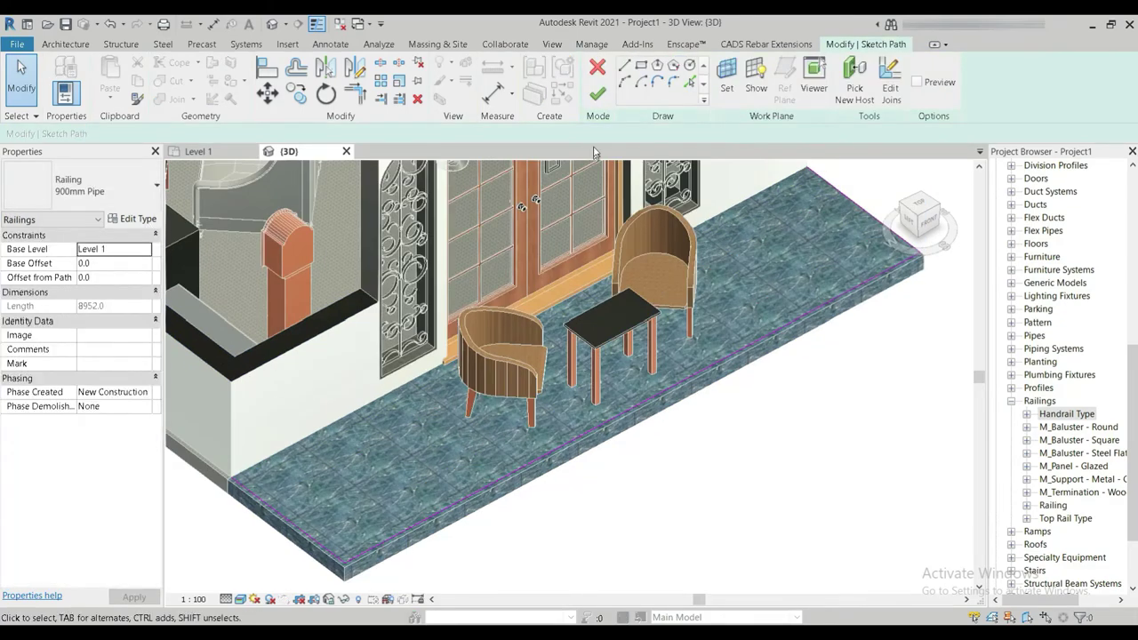
left_click(597, 90)
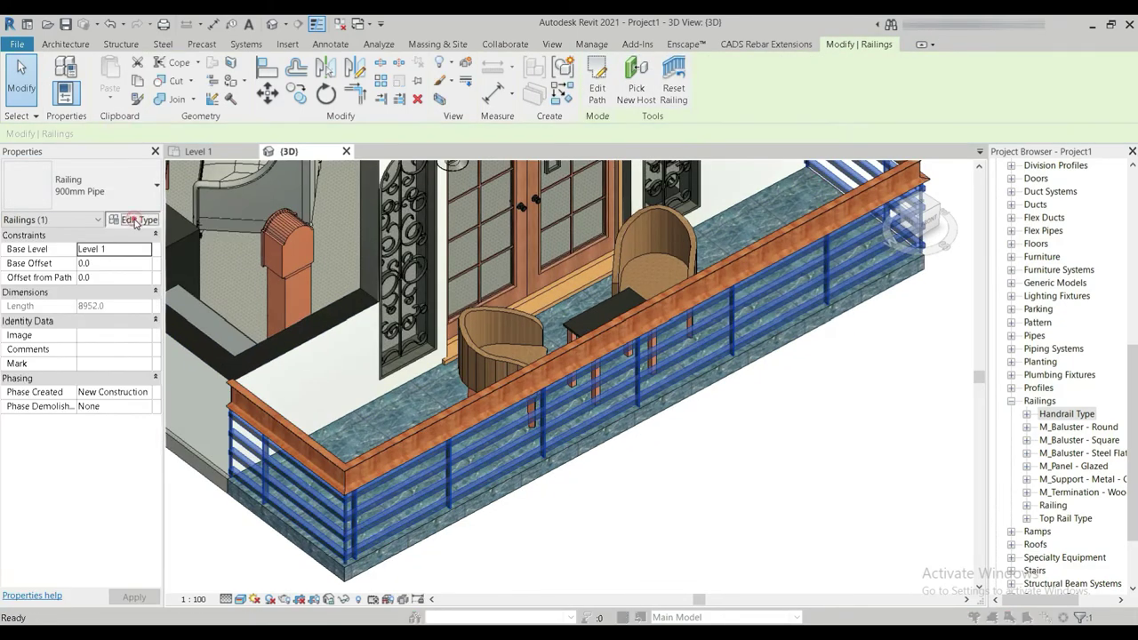
- Review the rail heights, profiles and materials in the 900mm Pipe type's non-continuous rail structure
left_click(134, 219)
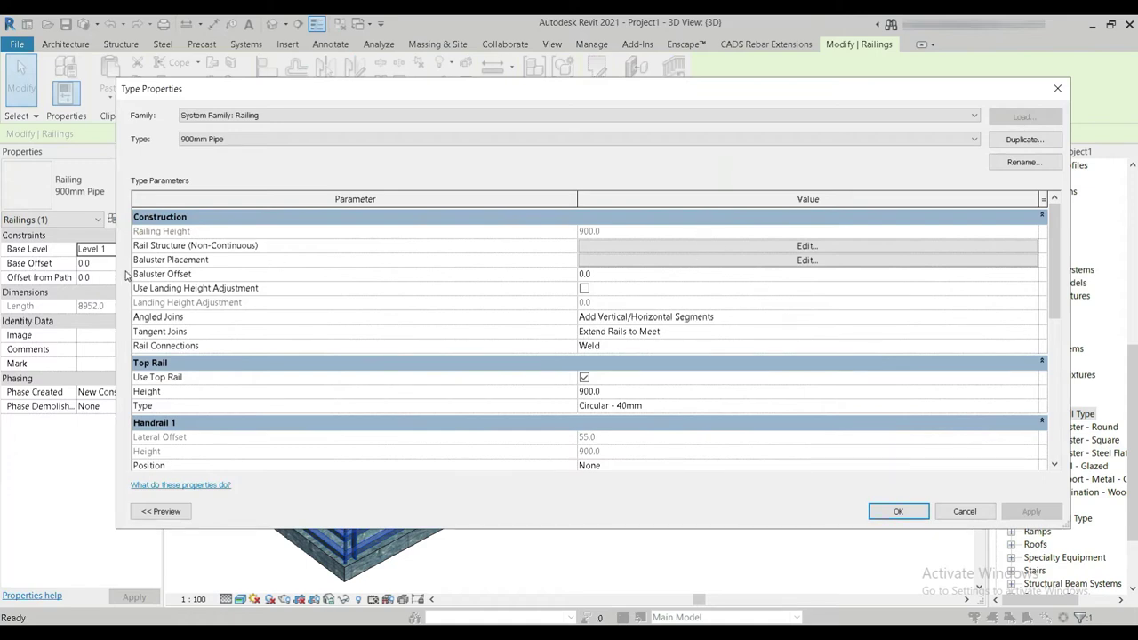
left_click(599, 248)
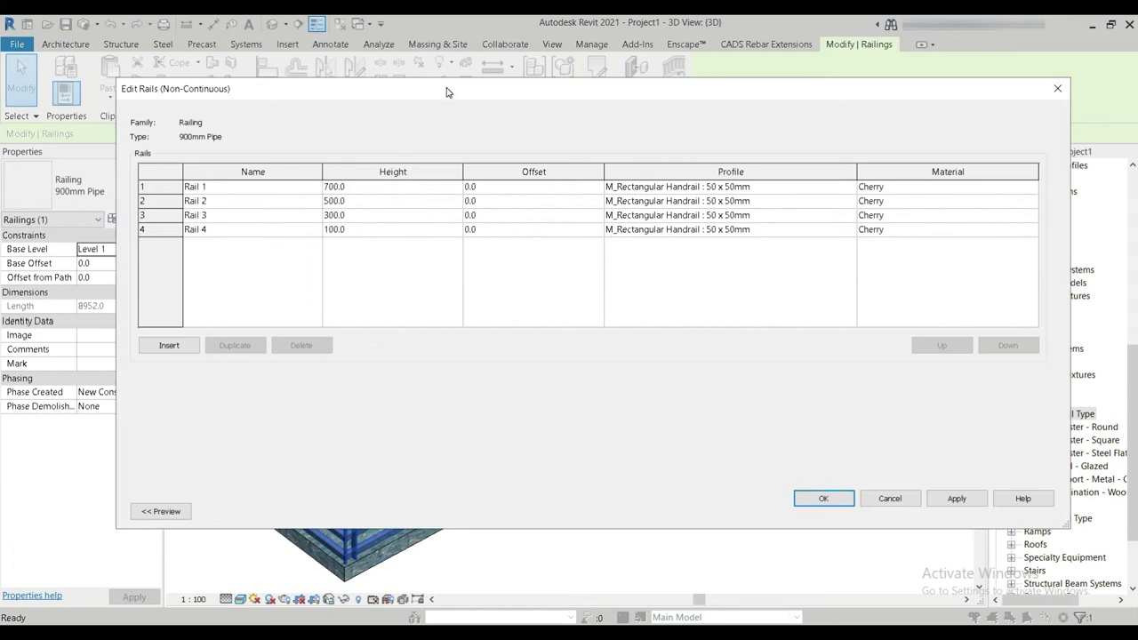
left_click_drag(447, 92, 426, 495)
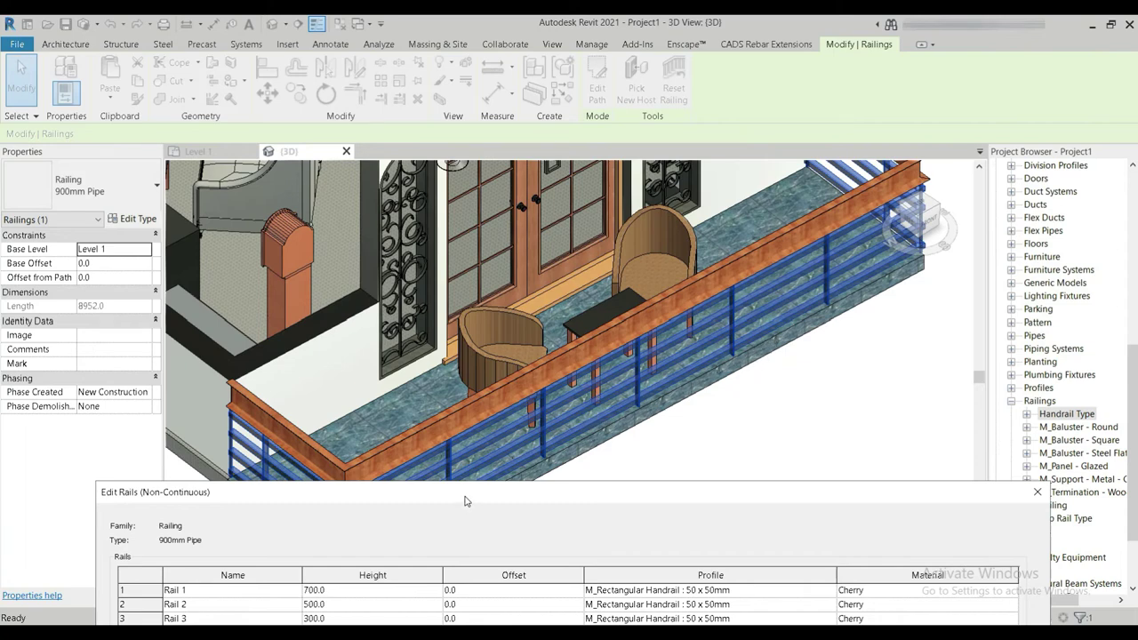
left_click_drag(498, 502, 504, 232)
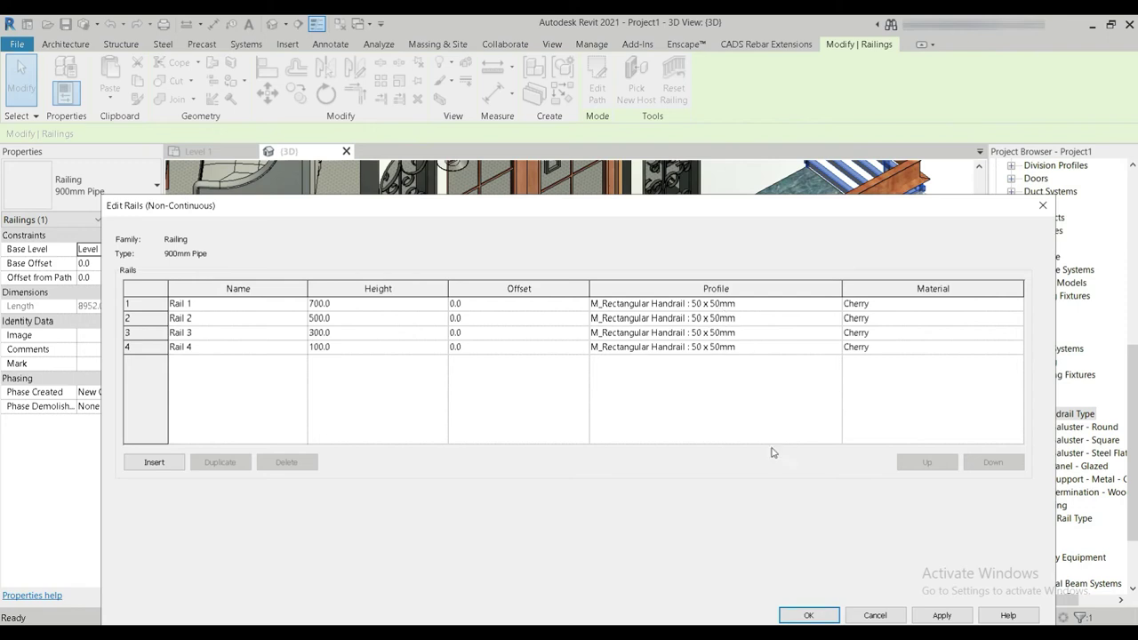
left_click(807, 615)
- Review the main pattern and post settings in the 900mm Pipe railing type's baluster placement
left_click(765, 378)
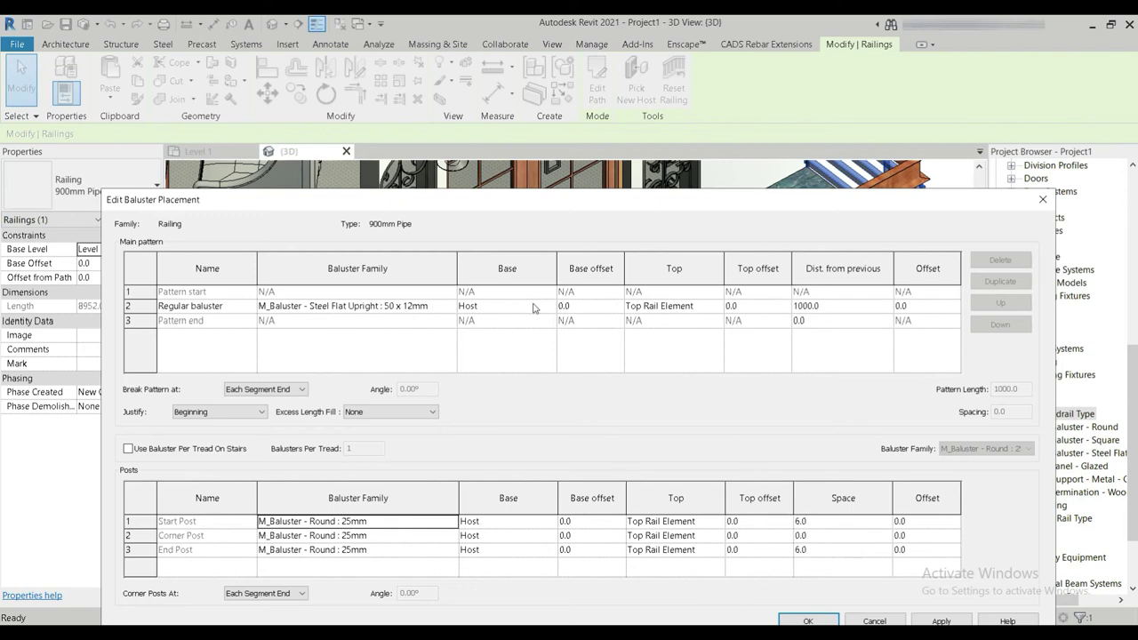
left_click_drag(418, 203, 399, 120)
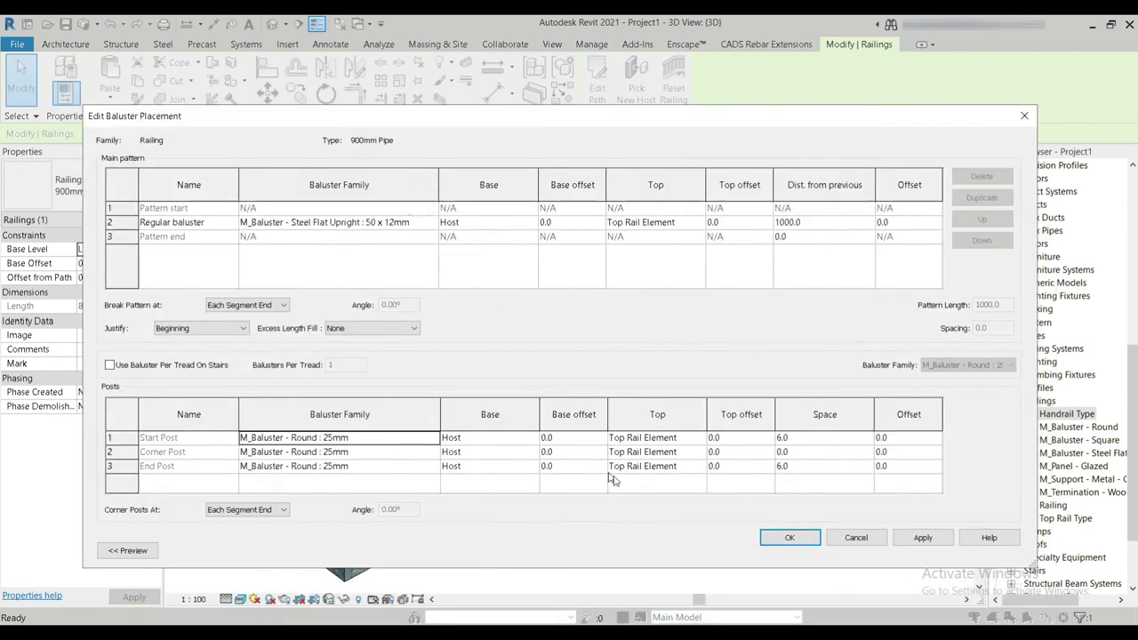
left_click(790, 538)
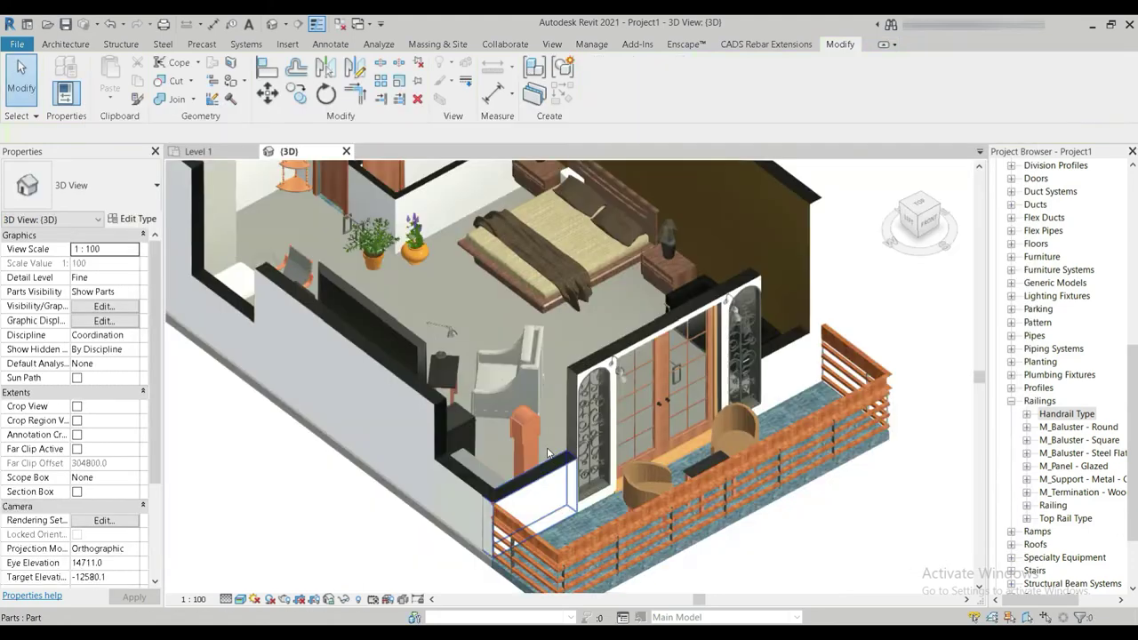
- Switch to the Enscape walkthrough and fly in to examine the wardrobes, entrance door and bathroom showers
scroll(550, 444, "down", 1)
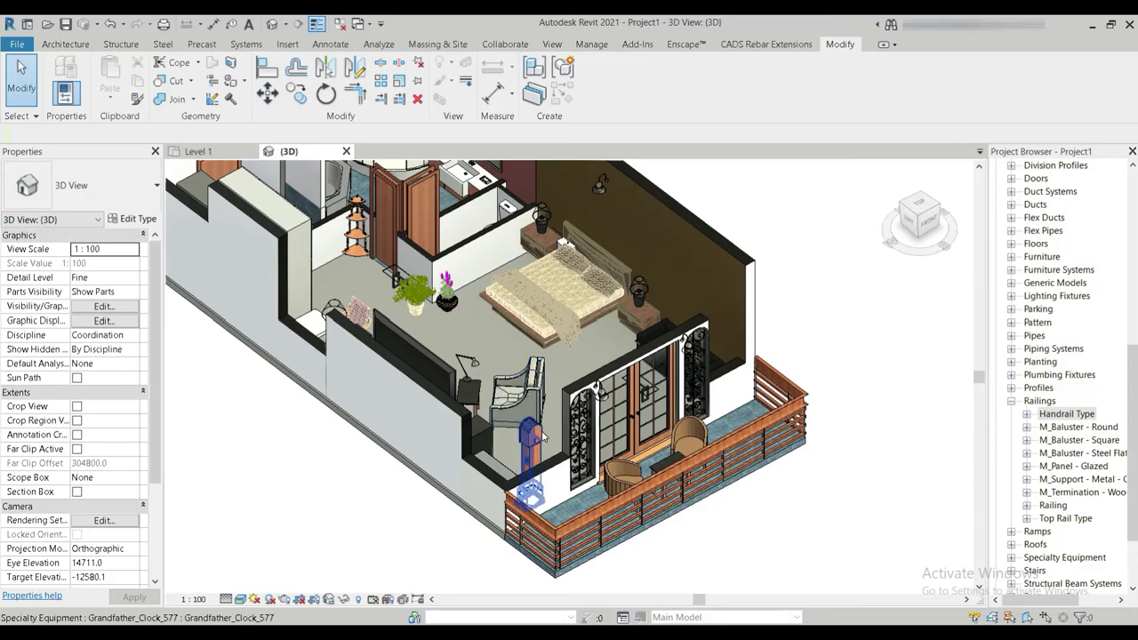
middle_click_drag(553, 437, 623, 445, "shift")
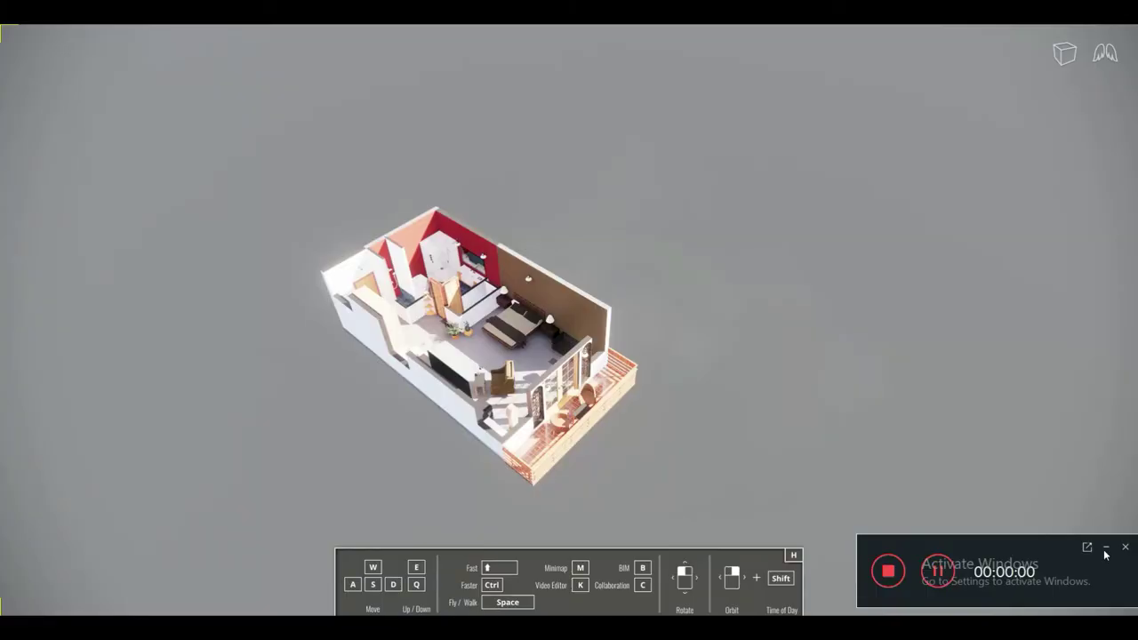
left_click_drag(622, 414, 480, 396)
key("w")
key("w")
right_click_drag(569, 401, 373, 391)
right_click_drag(569, 356, 525, 356)
left_click_drag(525, 356, 329, 355)
key("w")
key("w")
left_click_drag(569, 320, 684, 191)
key("w")
key("e")
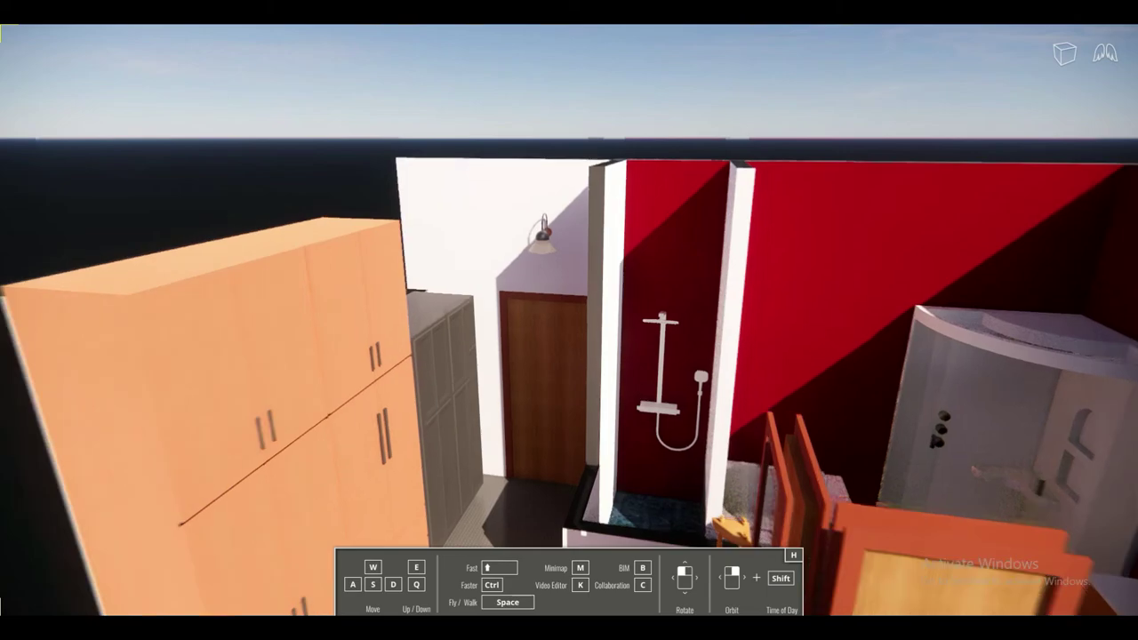
key("w")
key("s")
- Examine the wardrobes, rocking chair, small table, floor lamp and speakers along the bedroom wall in the rendered walkthrough
left_click_drag(569, 320, 35, 386)
key("w")
key("a")
key("d")
key("w")
key("s")
key("w")
key("w")
key("d")
key("d")
key("d")
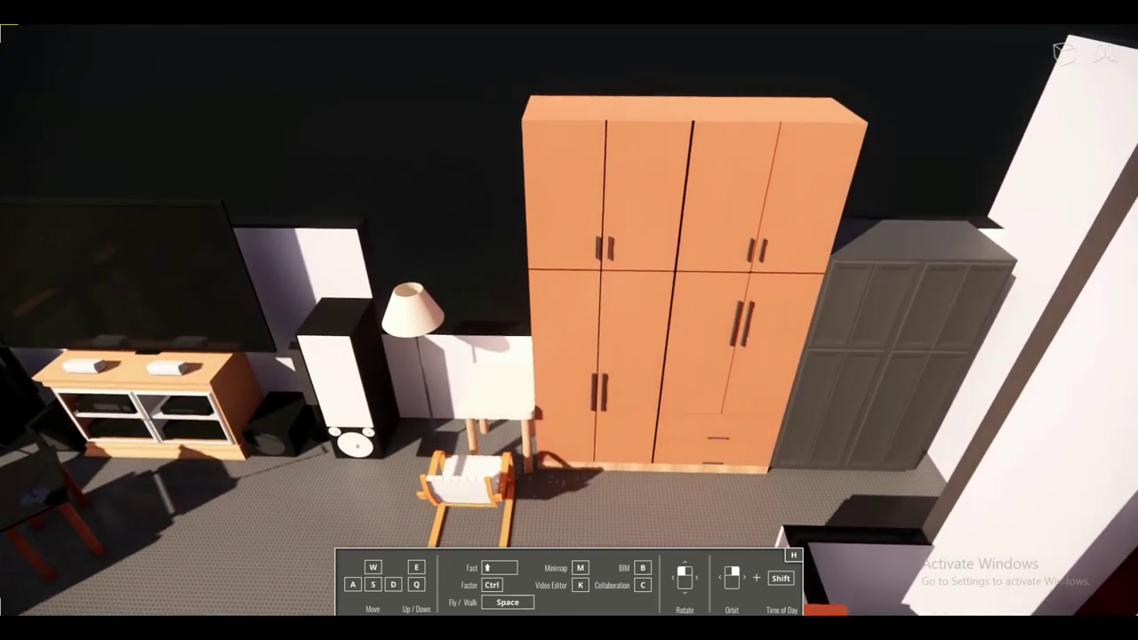
key("a")
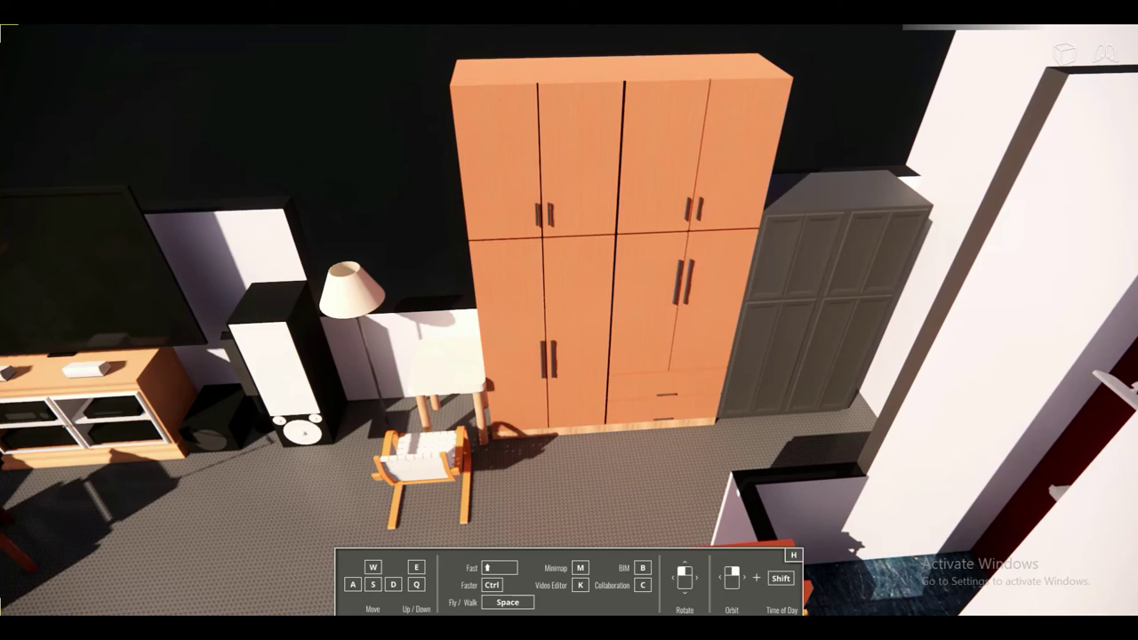
left_click_drag(569, 320, 597, 319)
key("a")
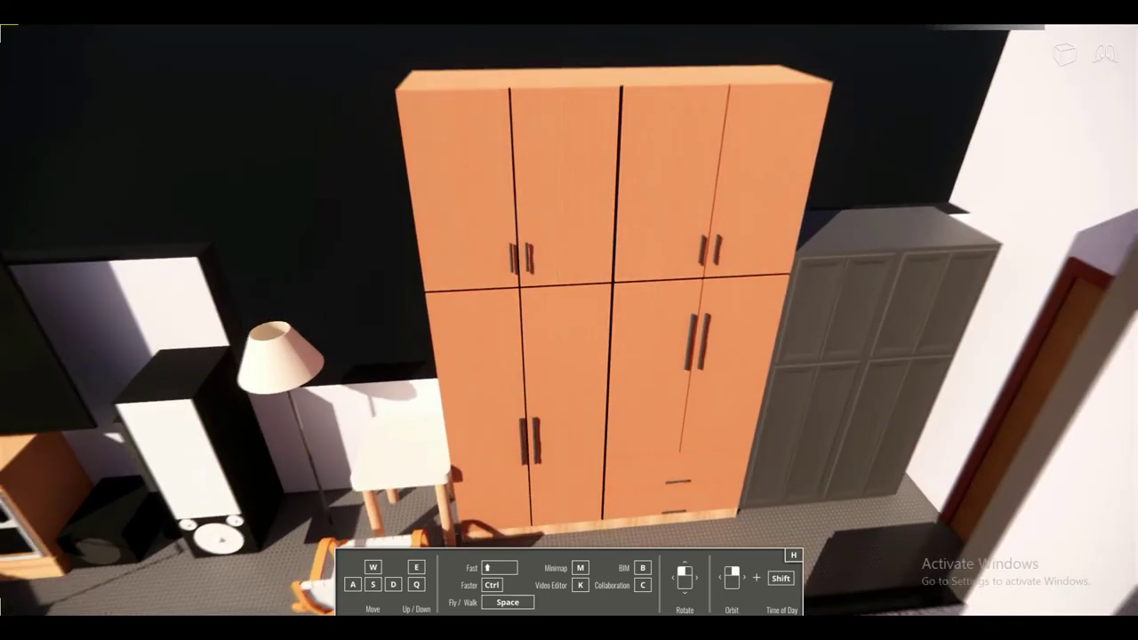
key("w")
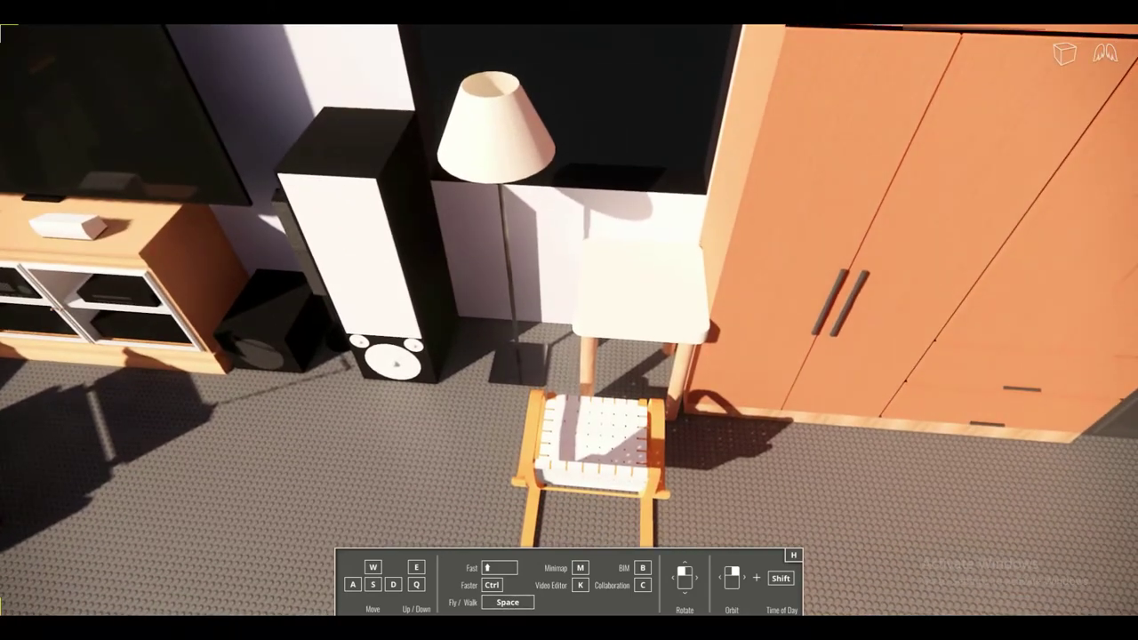
key("a")
key("s")
left_click_drag(569, 320, 584, 320)
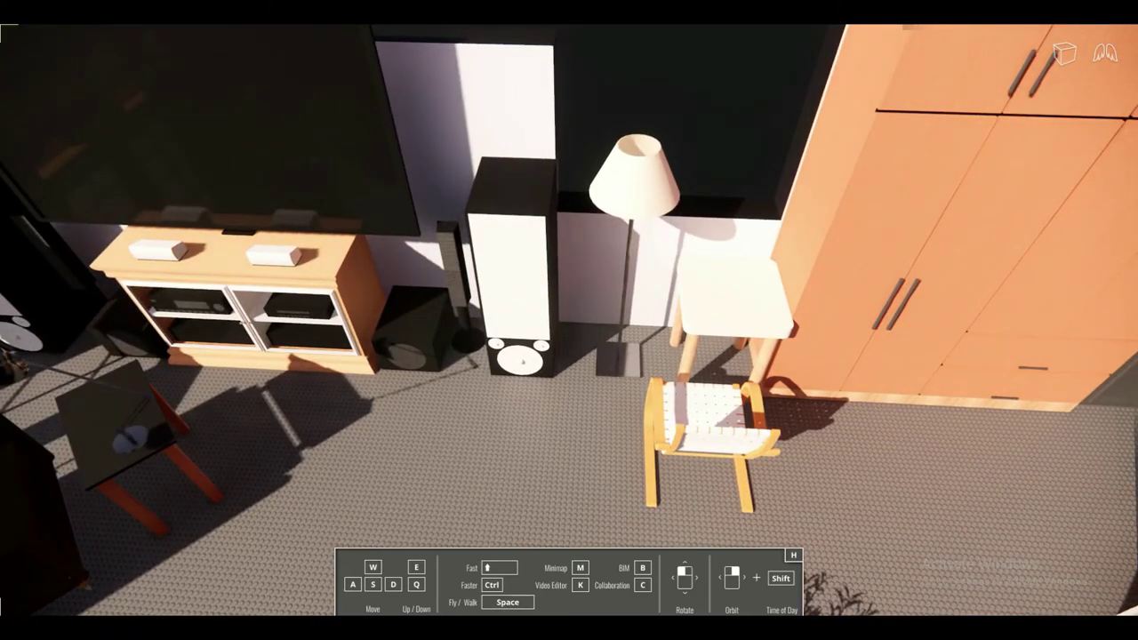
- Frame the armchair, grandfather clock and entertainment center, and set the scene's time of day to 13:26
left_click_drag(569, 320, 133, 205)
key("s")
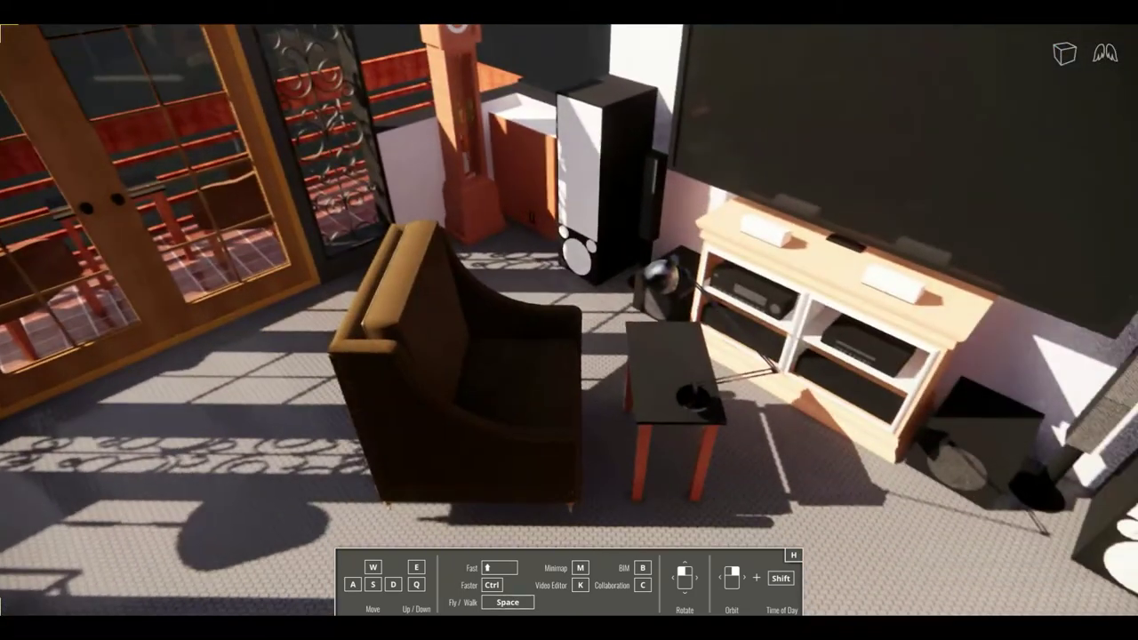
key("e")
left_click_drag(613, 293, 614, 411)
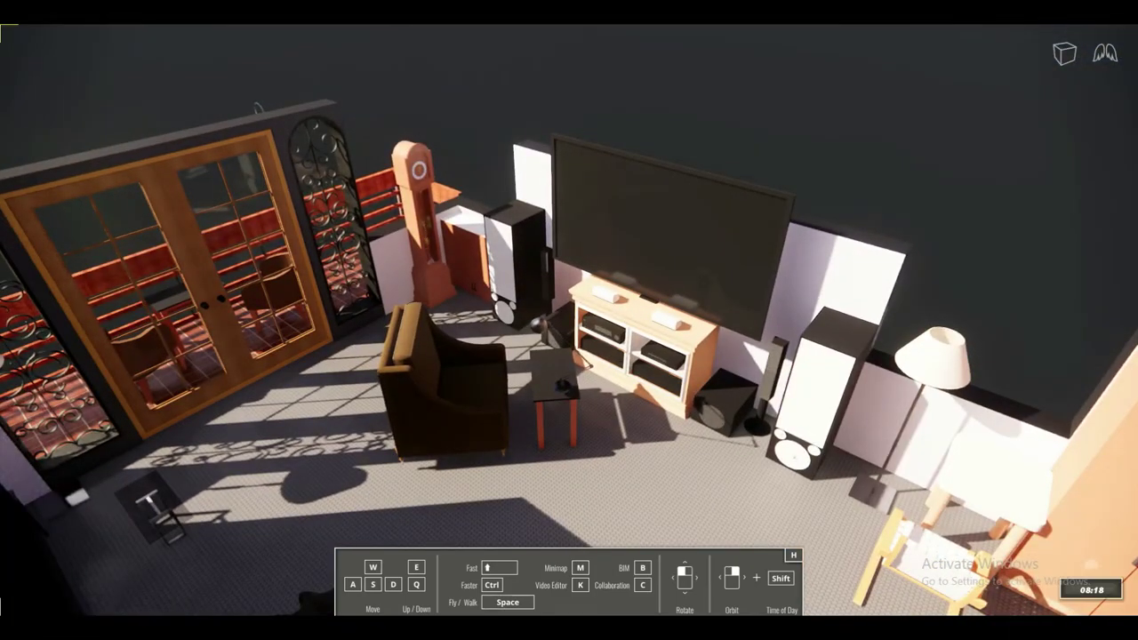
right_click_drag(614, 411, 649, 411, "shift")
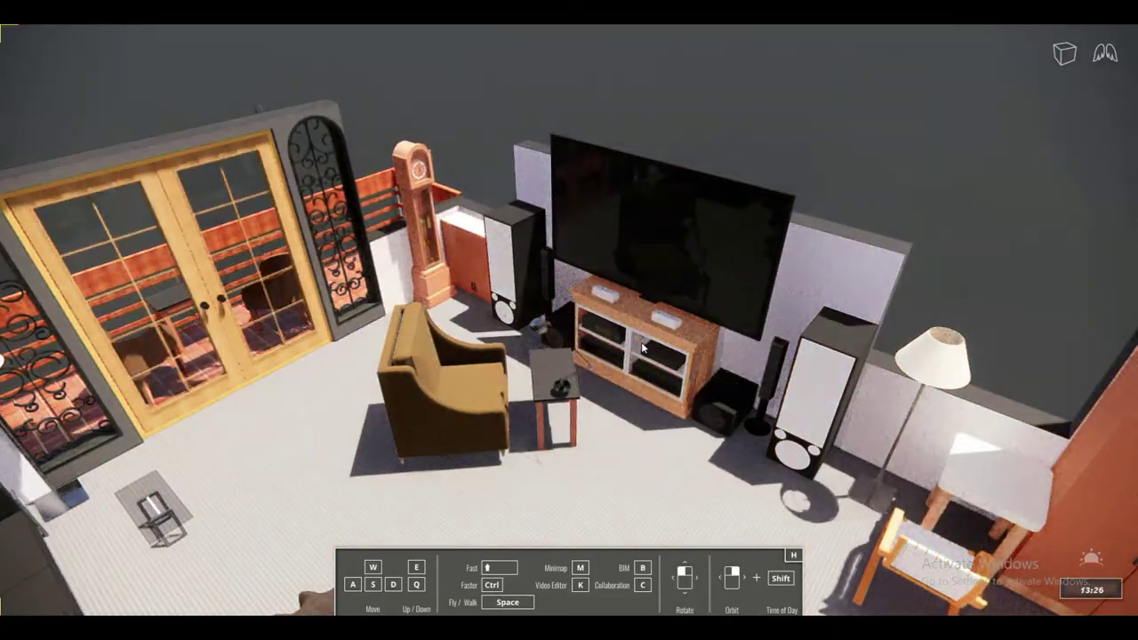
- Examine the grandfather clock corner and the glazed double doors with wrought-iron side grilles in the rendered walkthrough
key("w")
left_click_drag(487, 372, 427, 418)
key("w")
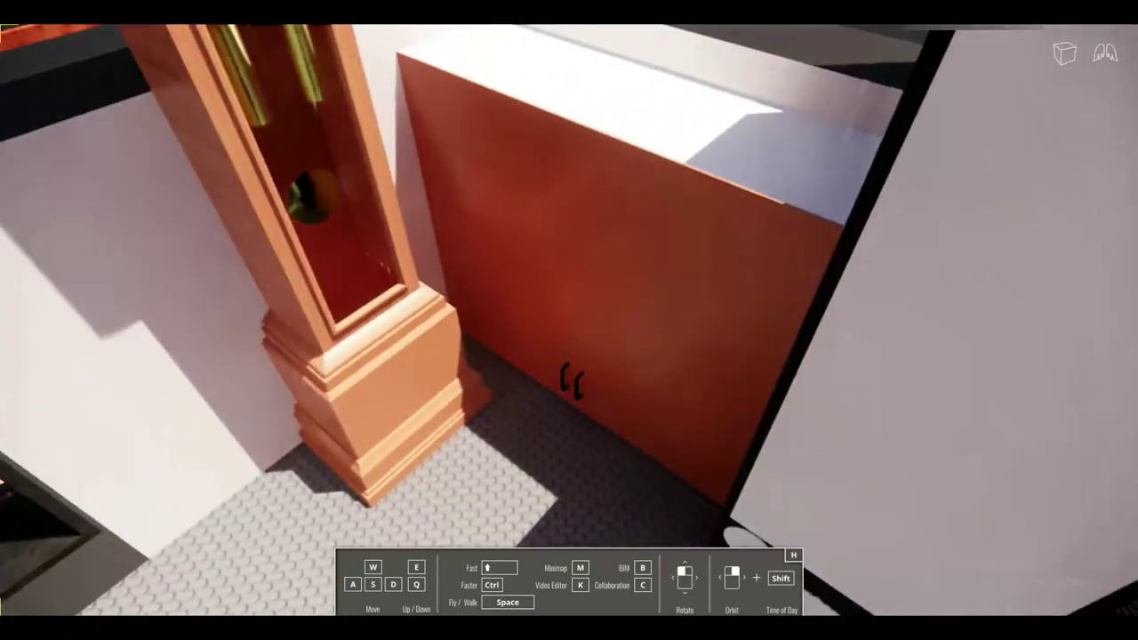
key("s")
left_click_drag(569, 321, 400, 258)
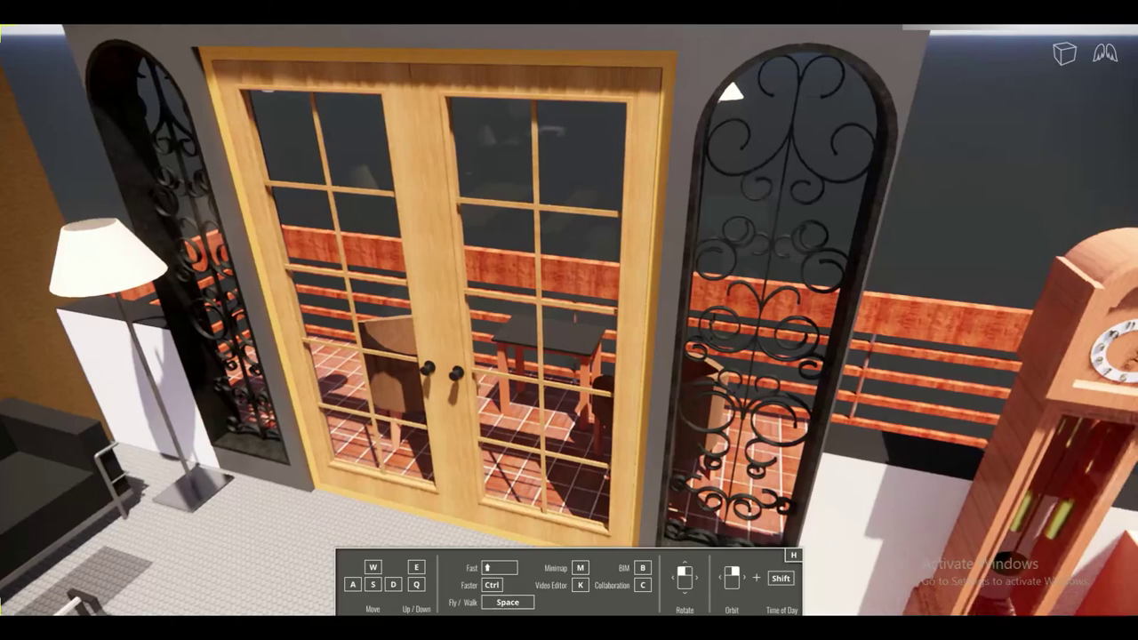
left_click_drag(569, 320, 578, 271)
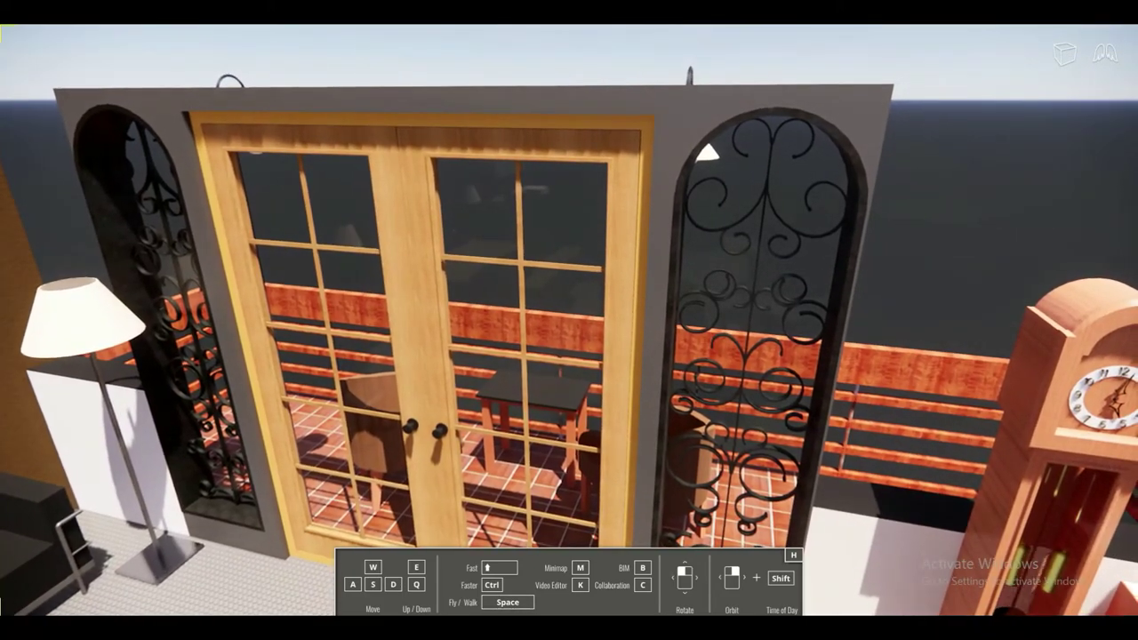
- Examine the balcony's wooden railing and seating from outside, and return indoors to the black sofa and coffee table
left_click_drag(569, 320, 276, 413)
key("d")
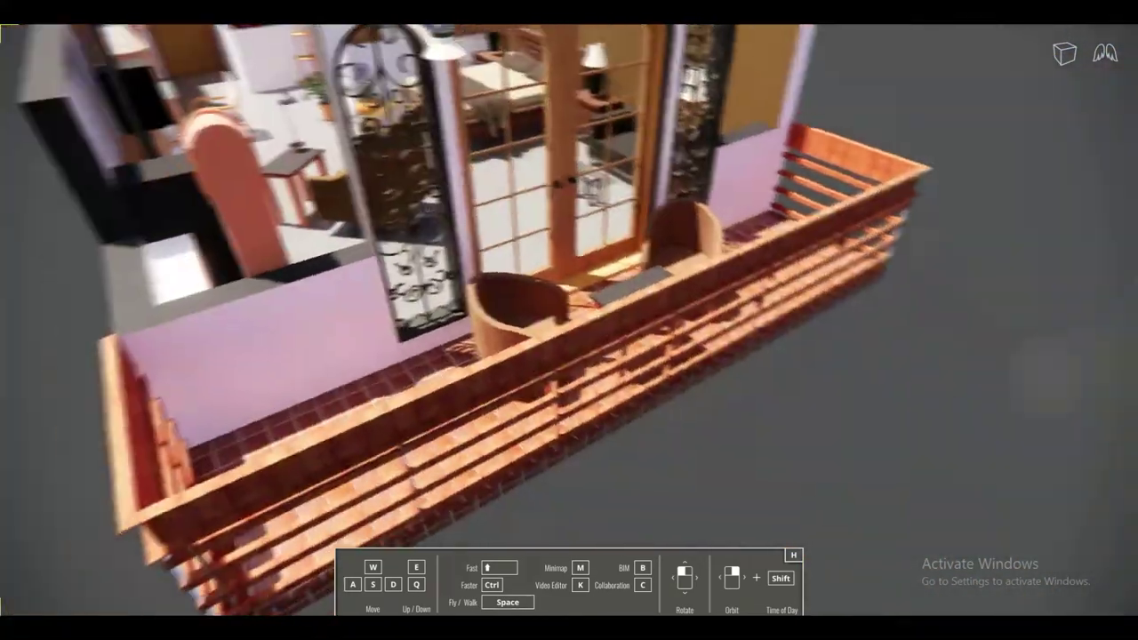
left_click_drag(569, 320, 400, 320)
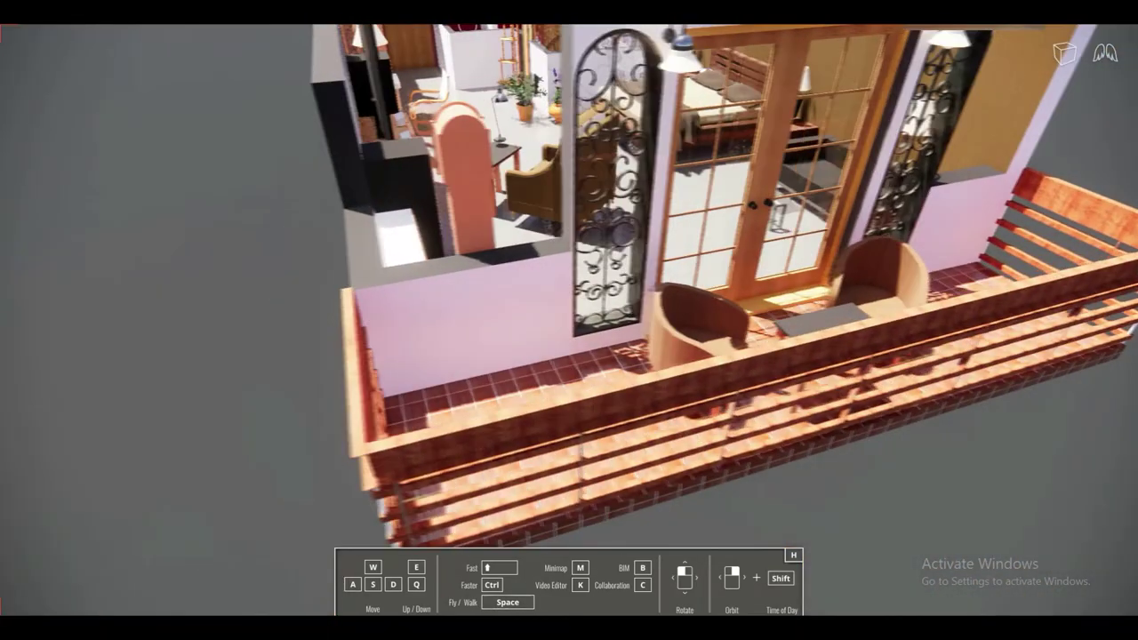
key("w")
left_click_drag(569, 320, 293, 320)
key("w")
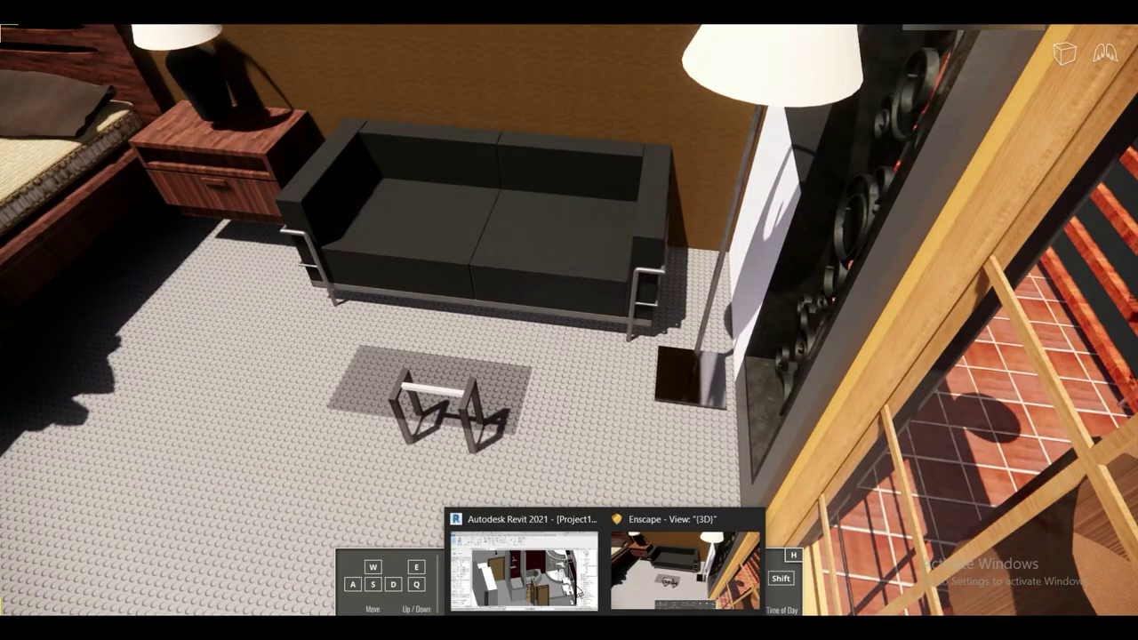
- Switch to Revit and back to the Enscape walkthrough, and frame the coffee table with the sofa and bed
left_click(578, 591)
key("alt+Tab")
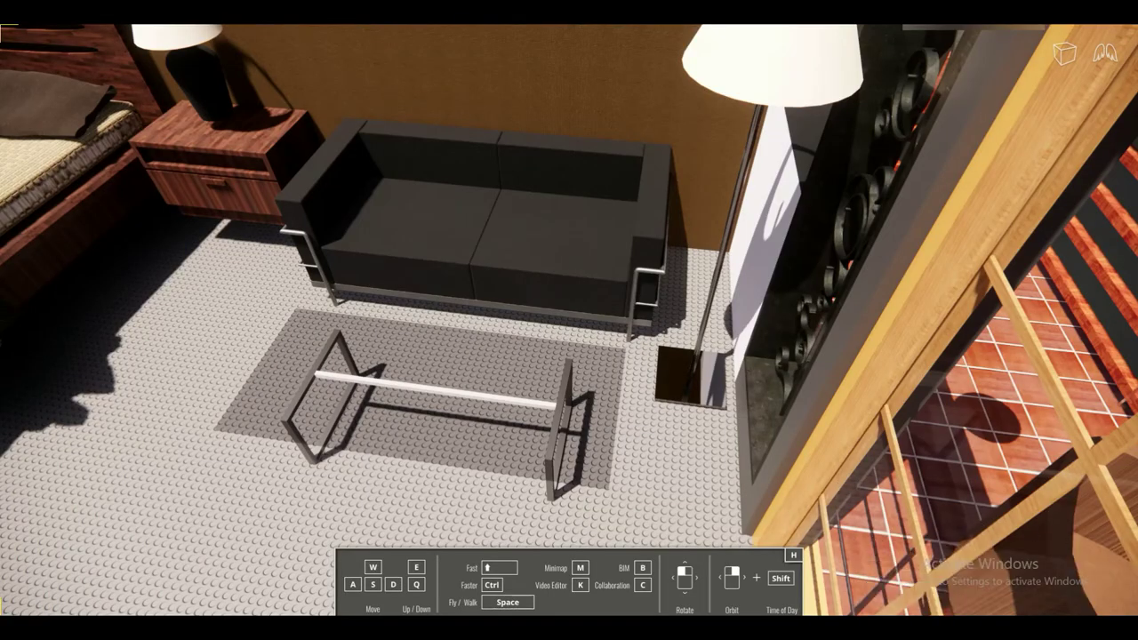
key("s")
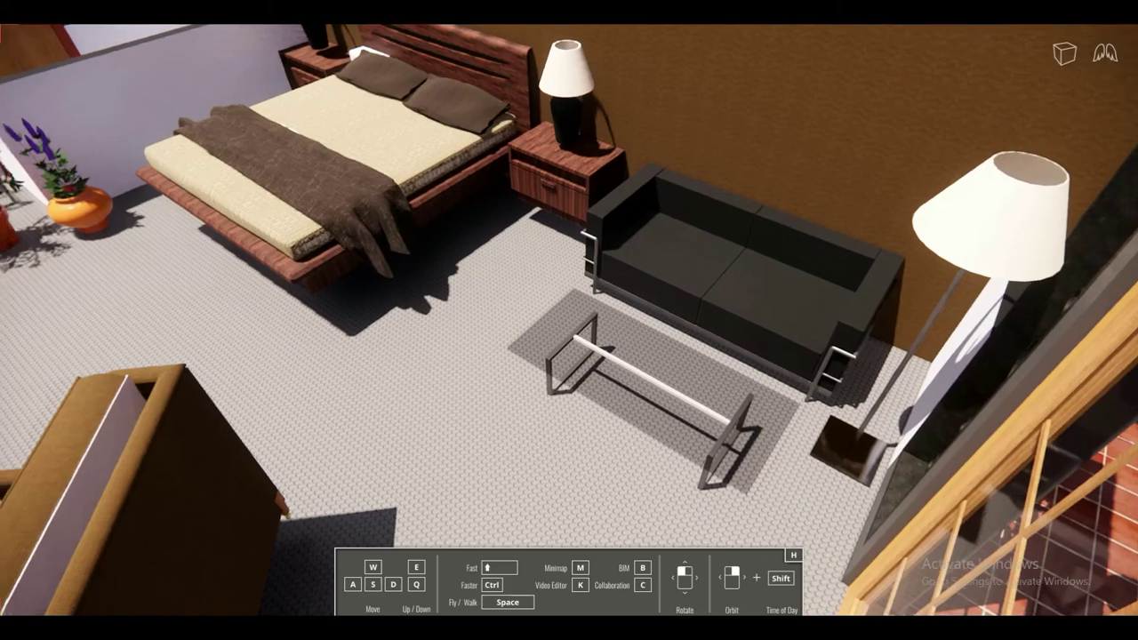
- Frame the whole building from the balcony side and shift the scene's time of day to 07:06 and on to night
left_click_drag(569, 320, 258, 298)
key("d")
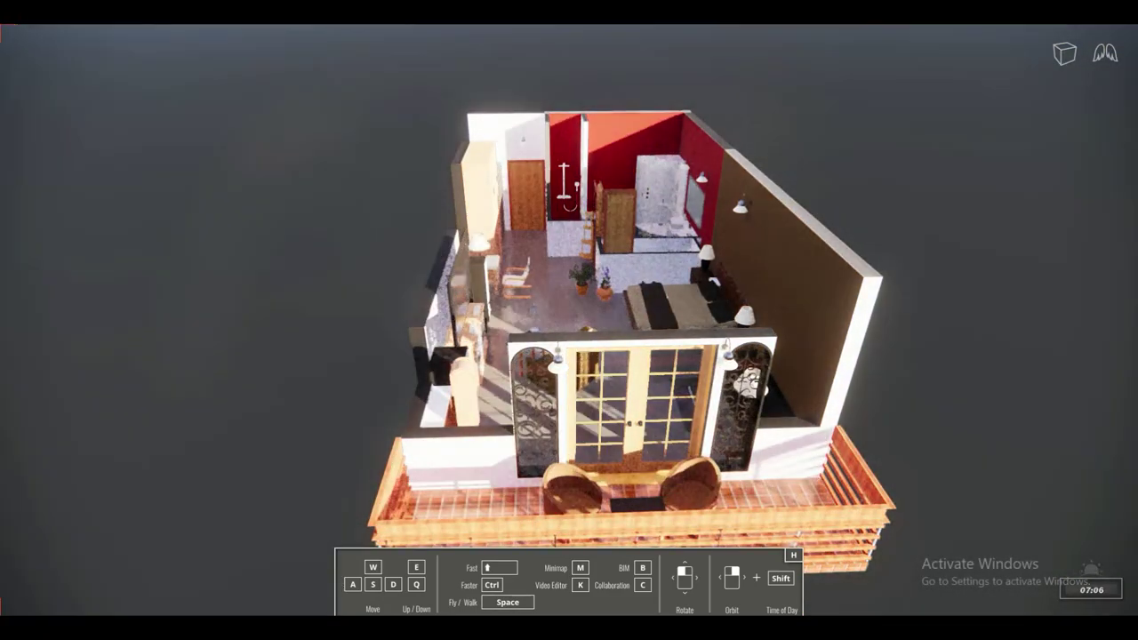
key("u")
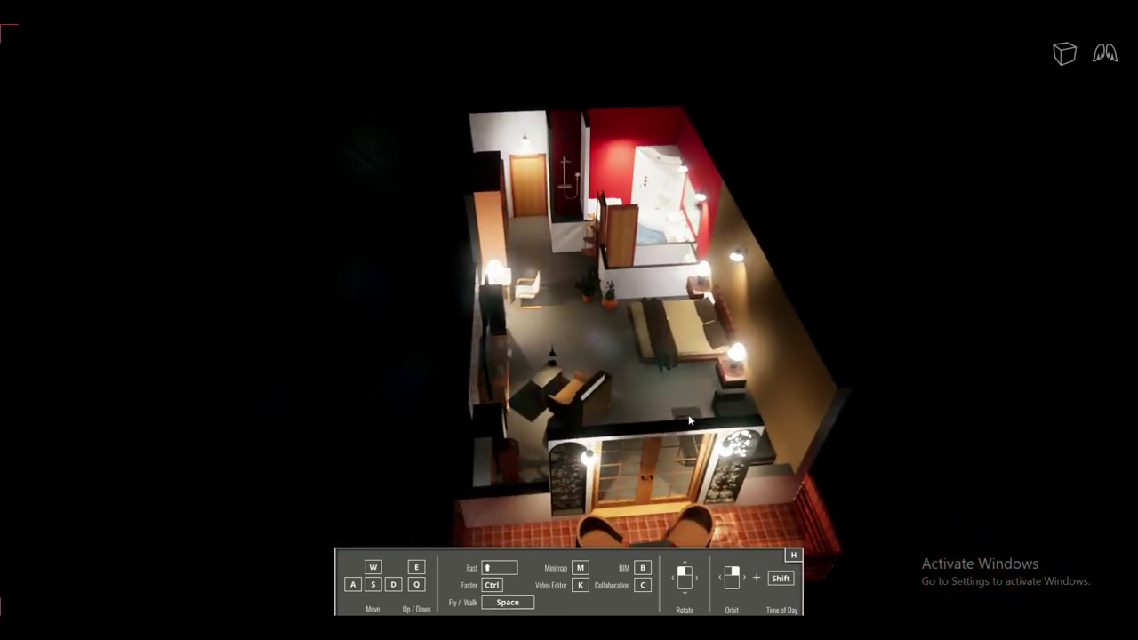
- Circle above the building at night to examine the interior and balcony lighting from several sides
right_click_drag(685, 420, 867, 418)
key("s")
key("d")
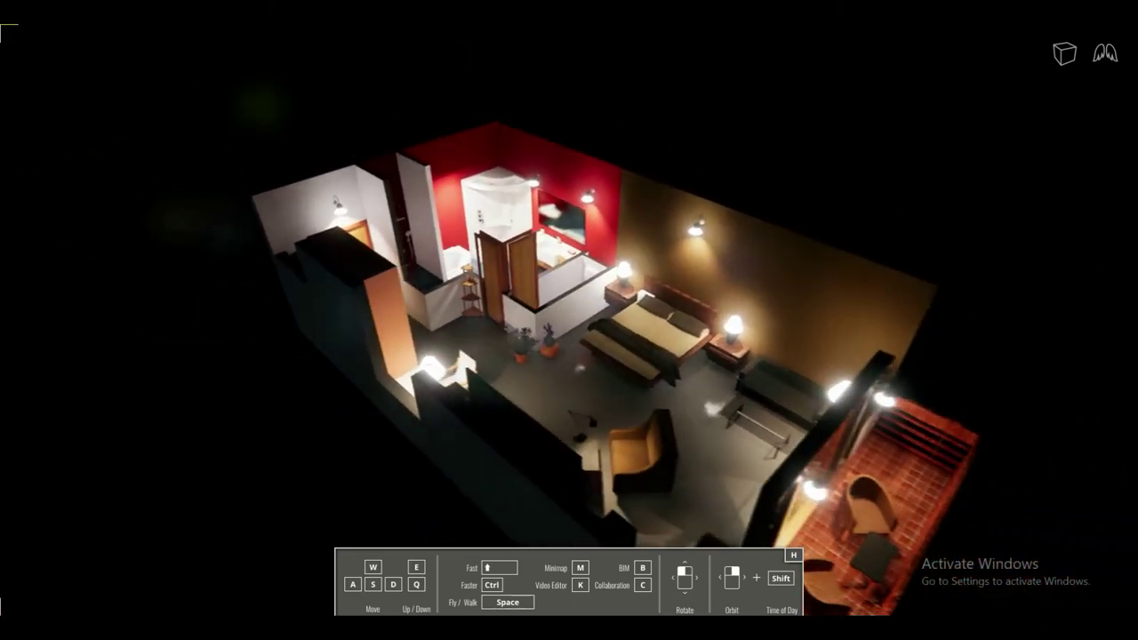
key("d")
key("w")
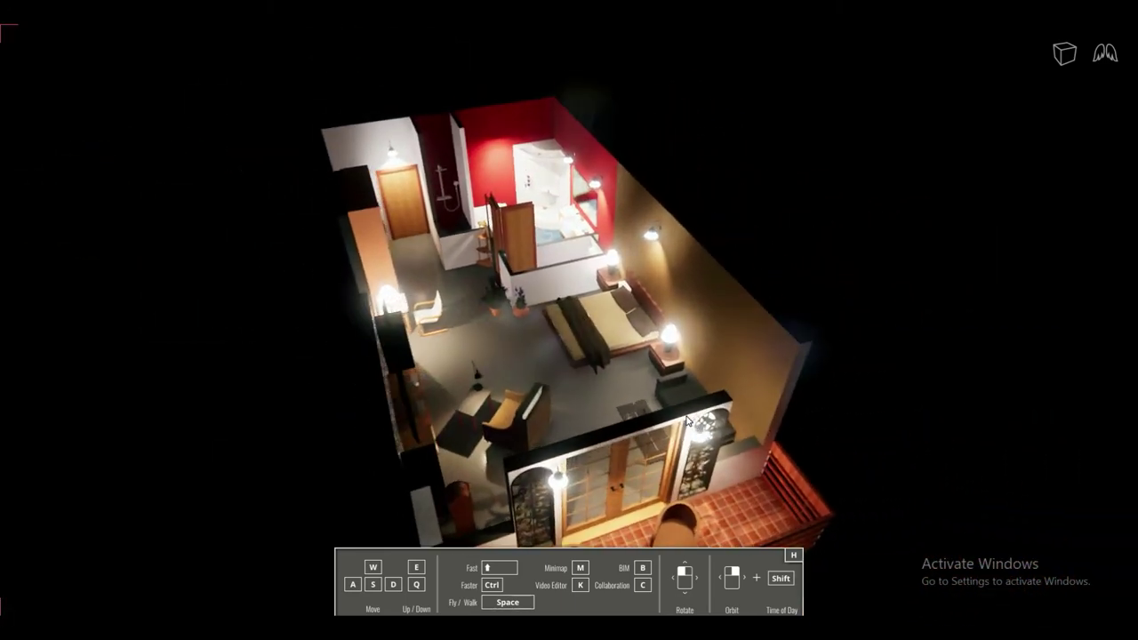